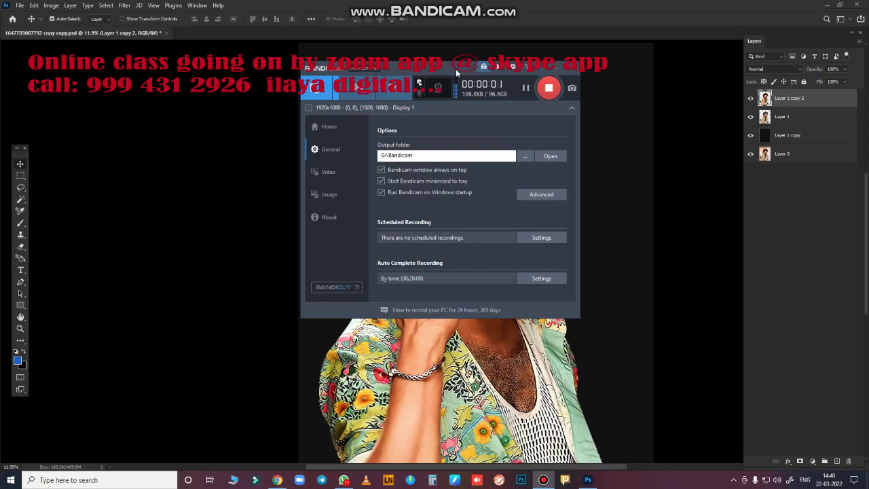
Step: Drag the Bandicam recorder window to the right side of the Photoshop window
{"action": "mouse_move", "coordinate": [456, 68]}
{"action": "left_mouse_down"}
{"action": "mouse_move", "coordinate": [775, 334]}
{"action": "mouse_move", "coordinate": [725, 453]}
{"action": "mouse_move", "coordinate": [769, 437]}
{"action": "mouse_move", "coordinate": [690, 205]}
{"action": "left_mouse_up"}
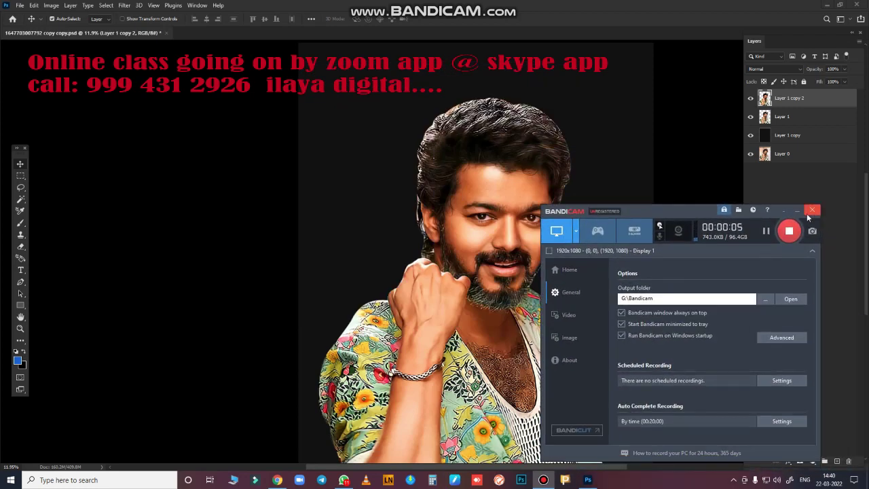
Step: Hide Bandicam, compare Layer 1 copy 2 on and off, zoom to the face, and activate Smudge
{"action": "left_click", "coordinate": [797, 210]}
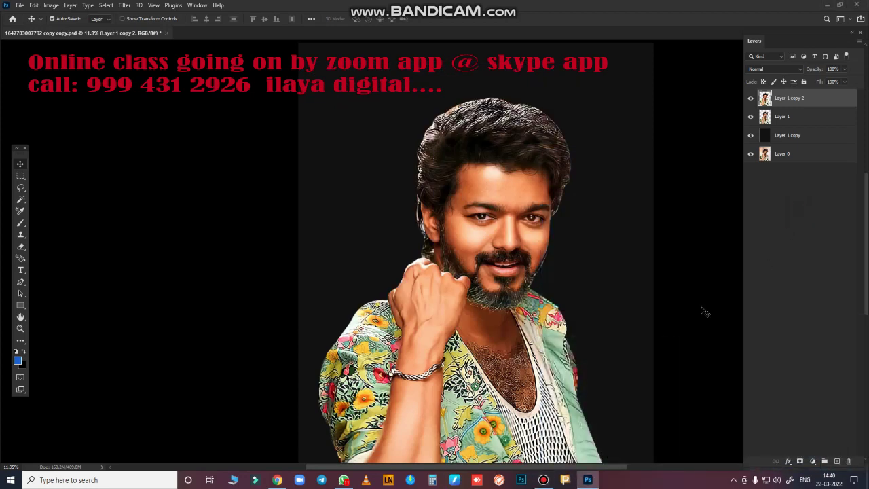
{"action": "left_click", "coordinate": [750, 98]}
{"action": "left_click", "coordinate": [560, 212]}
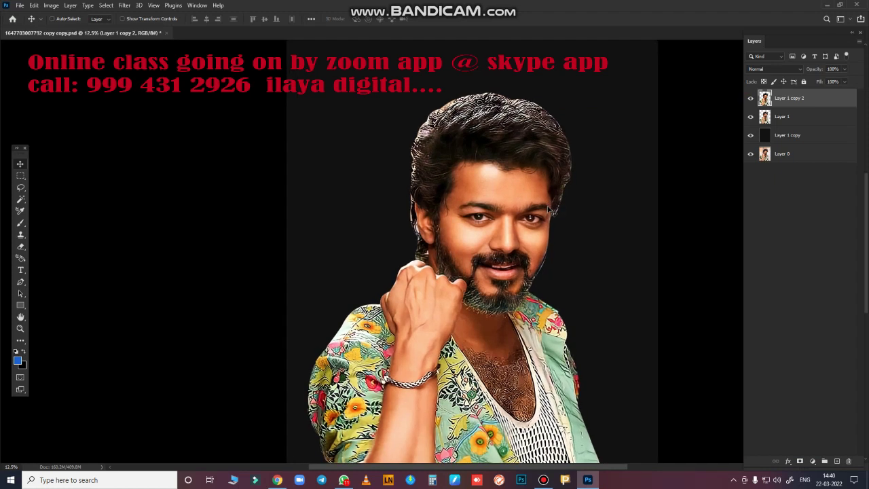
{"action": "left_click", "coordinate": [586, 217]}
{"action": "left_click", "coordinate": [430, 168]}
{"action": "left_click_drag", "start_coordinate": [430, 168], "coordinate": [411, 164]}
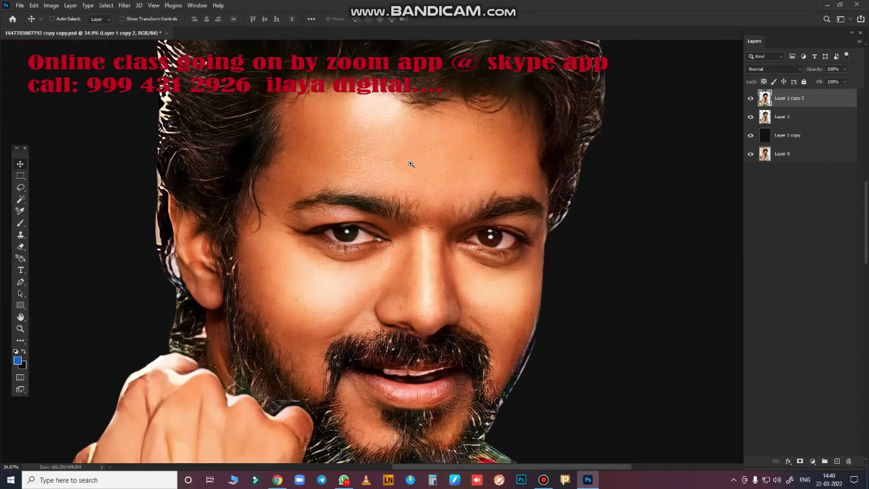
{"action": "key", "text": "r"}
{"action": "right_click", "coordinate": [404, 221]}
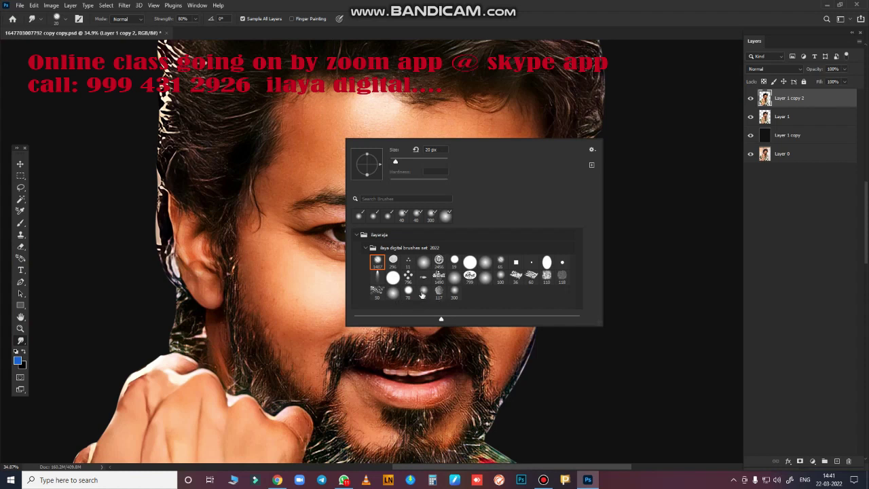
Step: Switch to the Mixer Brush and choose the soft 40 px, 0% hardness preset
{"action": "key", "text": "b"}
{"action": "left_click", "coordinate": [364, 134]}
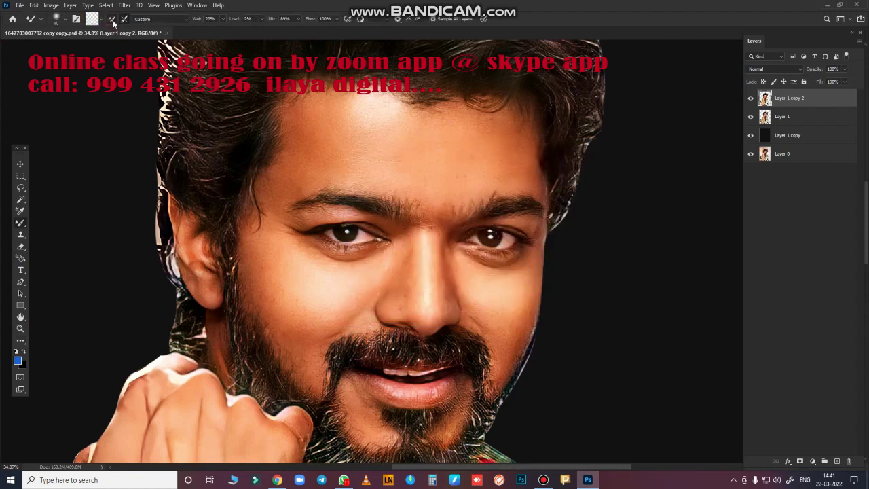
{"action": "scroll", "coordinate": [347, 148], "scroll_direction": "up", "scroll_amount": 3}
{"action": "scroll", "coordinate": [374, 165], "scroll_direction": "up", "scroll_amount": 1}
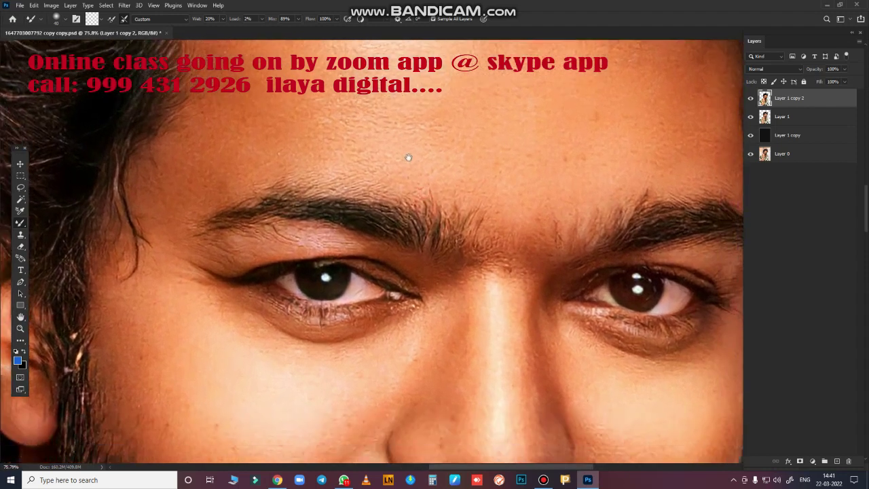
{"action": "scroll", "coordinate": [407, 156], "scroll_direction": "up", "scroll_amount": 1}
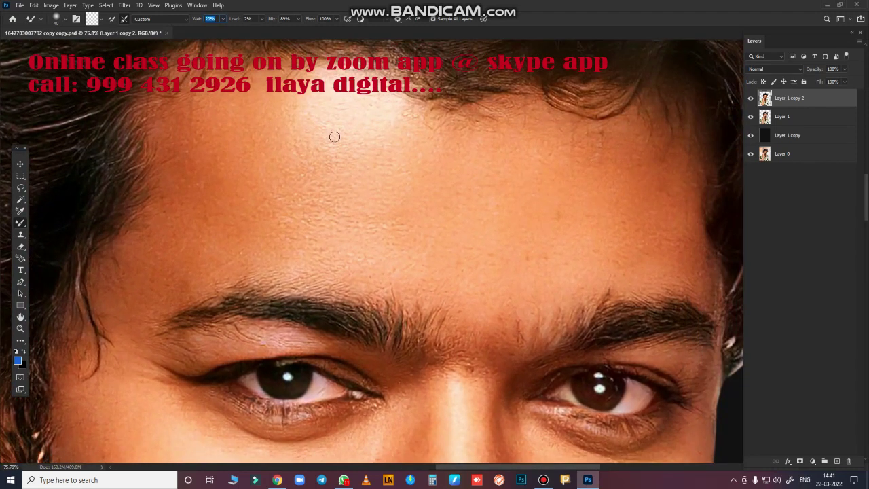
{"action": "right_click", "coordinate": [301, 157]}
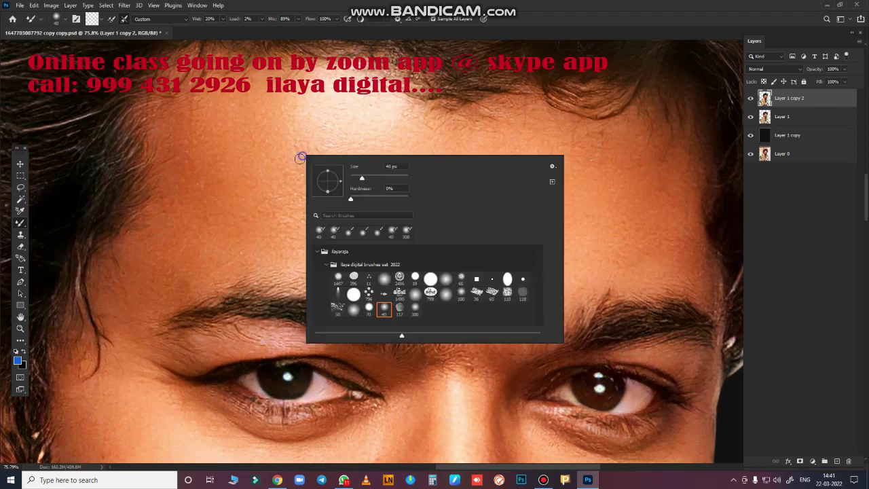
{"action": "left_click", "coordinate": [383, 309]}
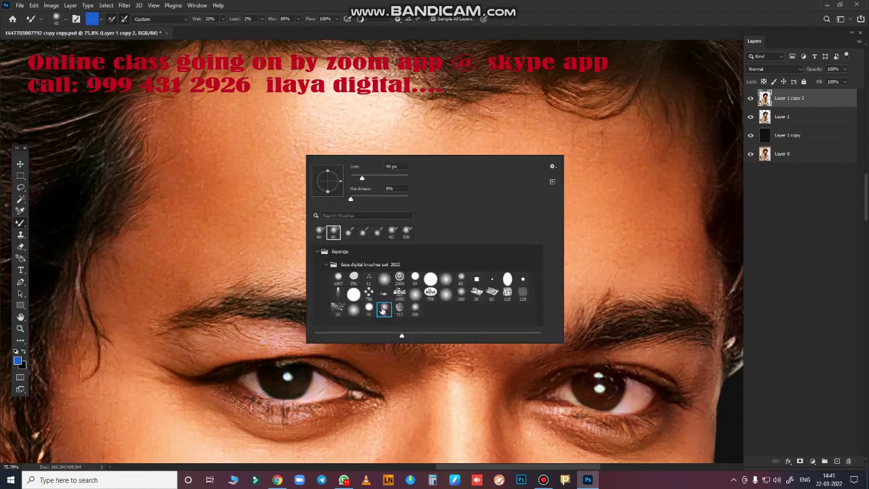
{"action": "key", "text": "Return"}
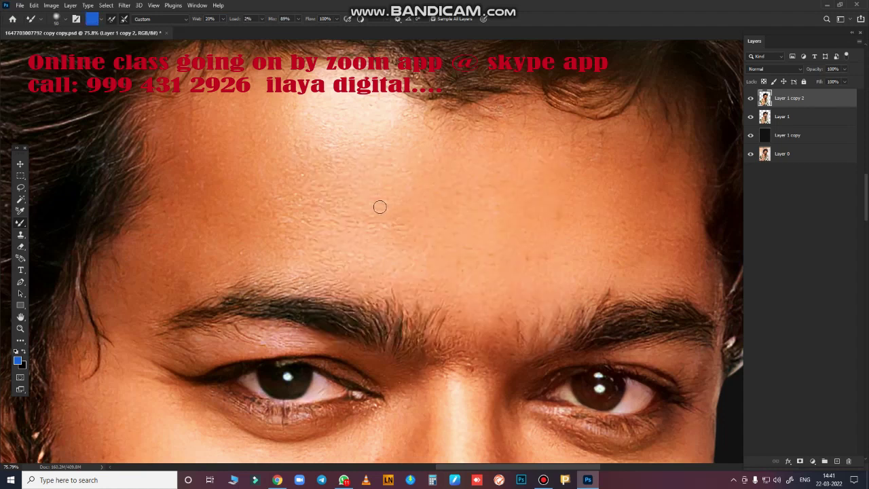
Step: Enlarge the brush, undo a bluish trial stroke, and blend the forehead skin smooth
{"action": "key", "text": "bracketright"}
{"action": "key", "text": "bracketright"}
{"action": "key", "text": "bracketright"}
{"action": "left_click_drag", "start_coordinate": [326, 112], "coordinate": [347, 132]}
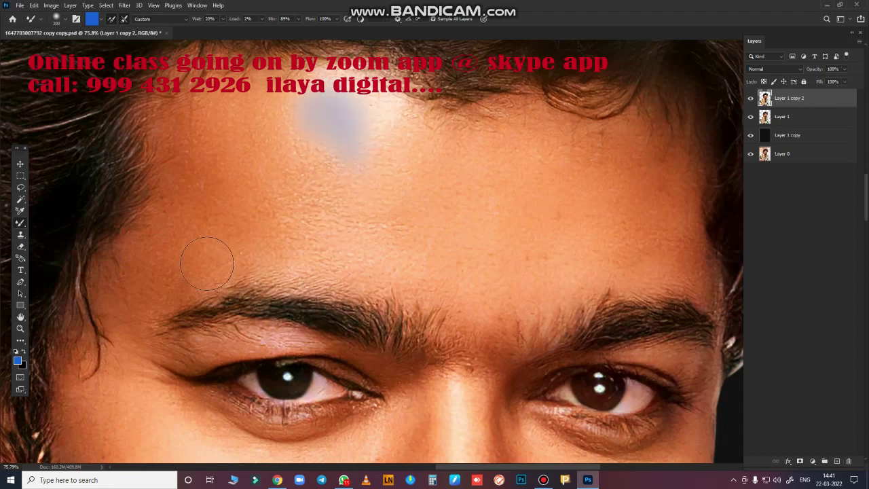
{"action": "key", "text": "ctrl+z"}
{"action": "key", "text": "bracketright"}
{"action": "key", "text": "bracketright"}
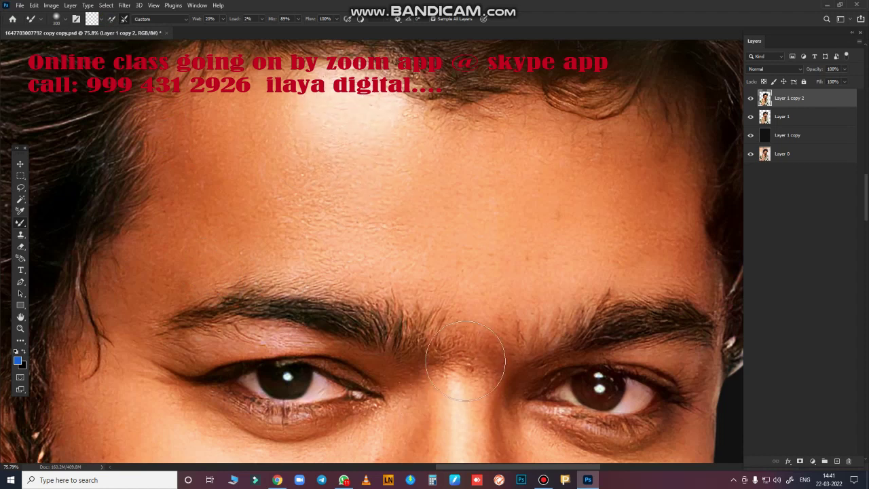
{"action": "key", "text": "bracketright"}
{"action": "mouse_move", "coordinate": [590, 172]}
{"action": "left_mouse_down"}
{"action": "mouse_move", "coordinate": [616, 180]}
{"action": "mouse_move", "coordinate": [559, 145]}
{"action": "mouse_move", "coordinate": [546, 161]}
{"action": "mouse_move", "coordinate": [544, 151]}
{"action": "mouse_move", "coordinate": [630, 144]}
{"action": "mouse_move", "coordinate": [602, 171]}
{"action": "mouse_move", "coordinate": [639, 163]}
{"action": "mouse_move", "coordinate": [661, 259]}
{"action": "left_mouse_up"}
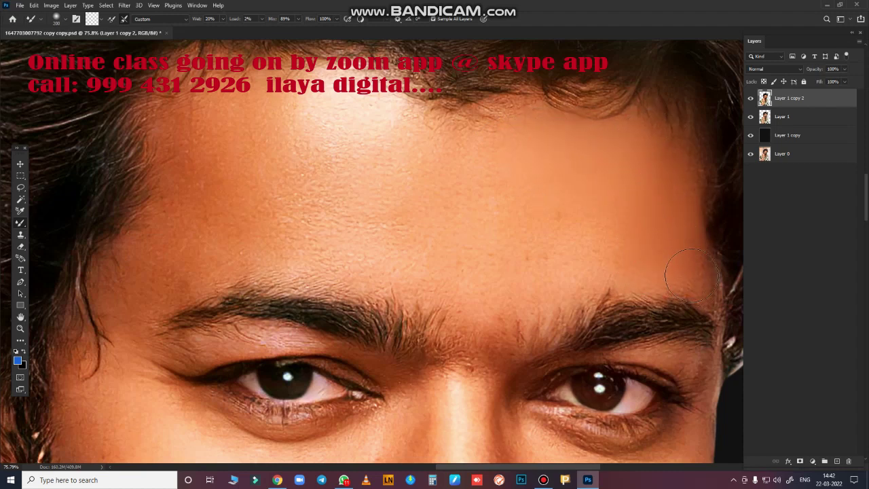
Step: Blend the right hairline into the skin and settle the brush at about 400 px
{"action": "left_click_drag", "start_coordinate": [669, 132], "coordinate": [664, 159]}
{"action": "key", "text": "bracketright"}
{"action": "key", "text": "bracketright"}
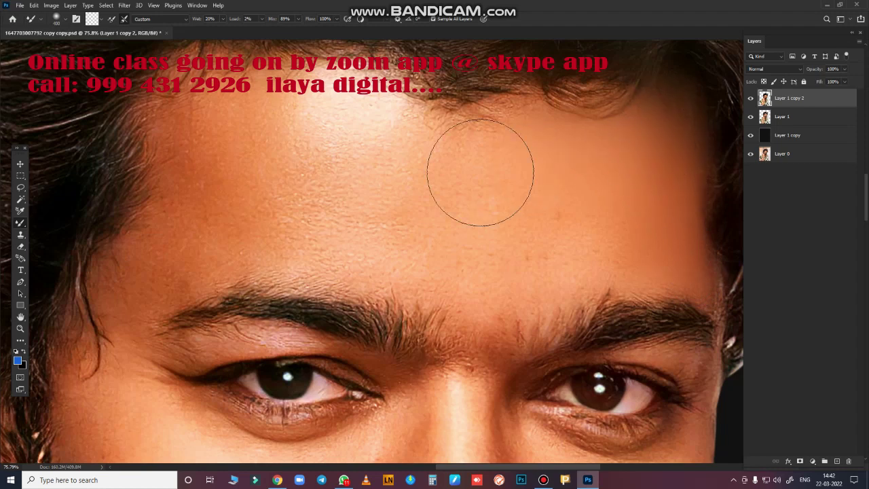
{"action": "key", "text": "bracketright"}
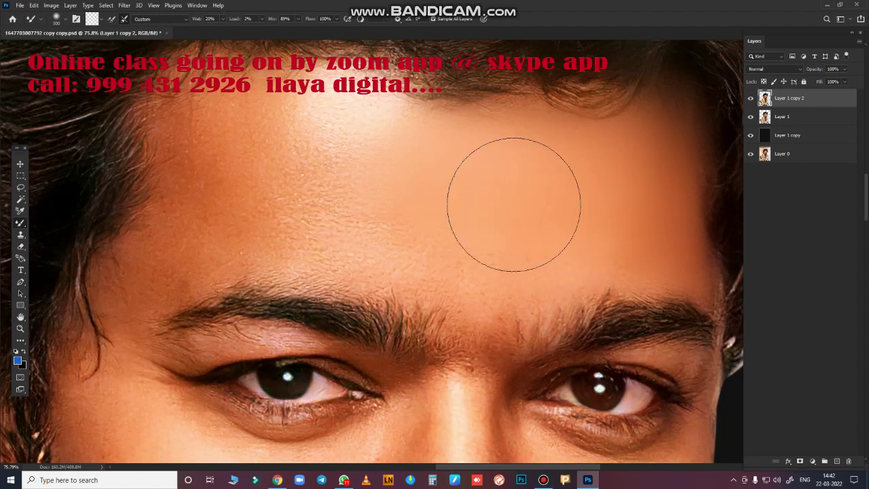
{"action": "key", "text": "bracketleft"}
{"action": "key", "text": "bracketleft"}
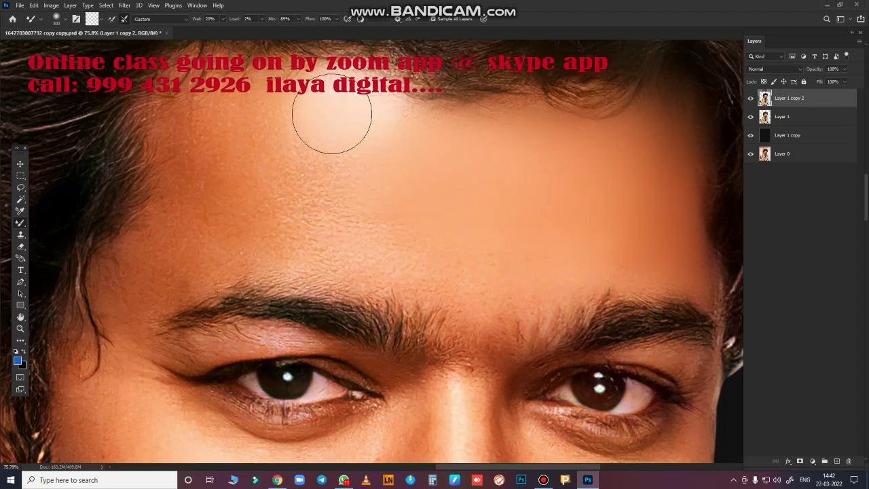
{"action": "key", "text": "bracketright"}
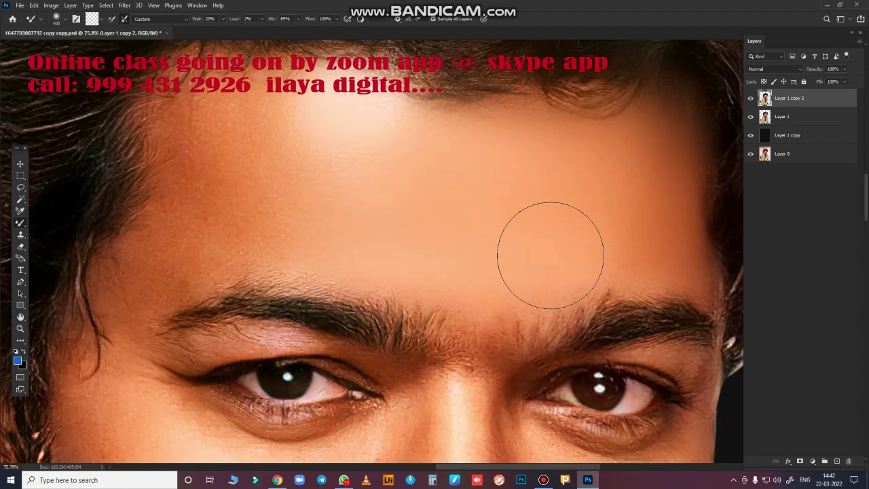
{"action": "key", "text": "bracketright"}
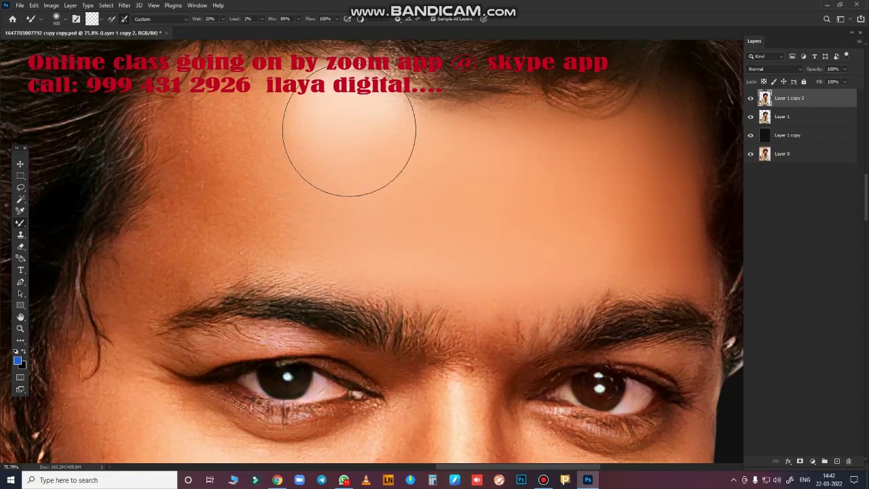
{"action": "key", "text": "bracketleft"}
Step: Smooth the upper-left forehead skin, then zoom out to see the whole face
{"action": "key", "text": "bracketleft"}
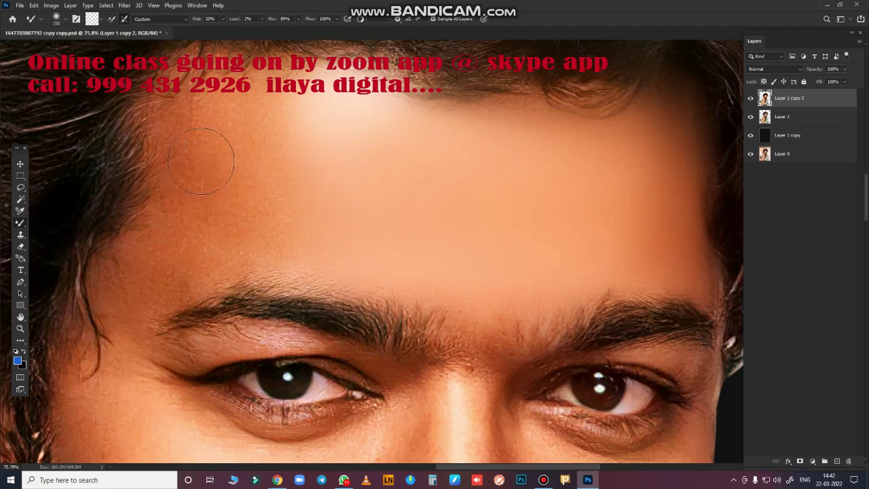
{"action": "key", "text": "bracketright"}
{"action": "key", "text": "bracketright"}
{"action": "mouse_move", "coordinate": [191, 148]}
{"action": "left_mouse_down"}
{"action": "mouse_move", "coordinate": [201, 99]}
{"action": "mouse_move", "coordinate": [205, 165]}
{"action": "mouse_move", "coordinate": [194, 145]}
{"action": "mouse_move", "coordinate": [272, 127]}
{"action": "mouse_move", "coordinate": [287, 106]}
{"action": "mouse_move", "coordinate": [237, 94]}
{"action": "mouse_move", "coordinate": [326, 140]}
{"action": "mouse_move", "coordinate": [377, 149]}
{"action": "mouse_move", "coordinate": [332, 133]}
{"action": "left_mouse_up"}
{"action": "key", "text": "bracketleft"}
{"action": "key", "text": "bracketleft"}
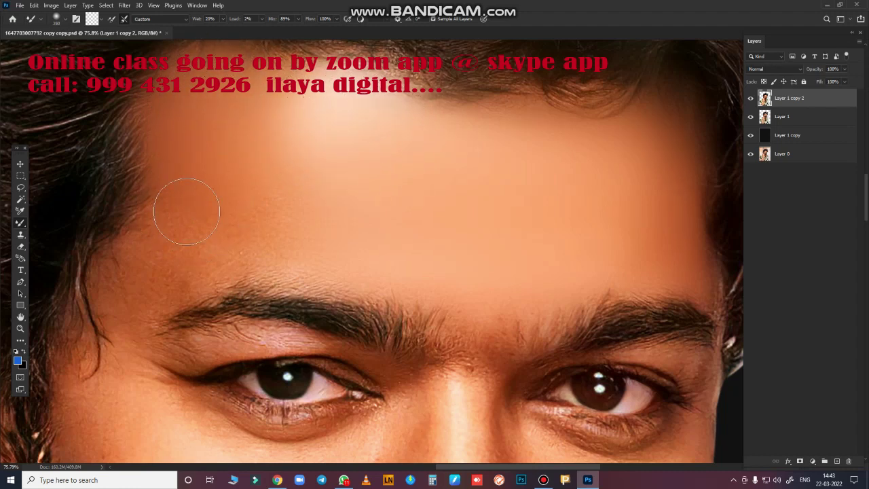
{"action": "key", "text": "bracketright"}
{"action": "key", "text": "bracketright"}
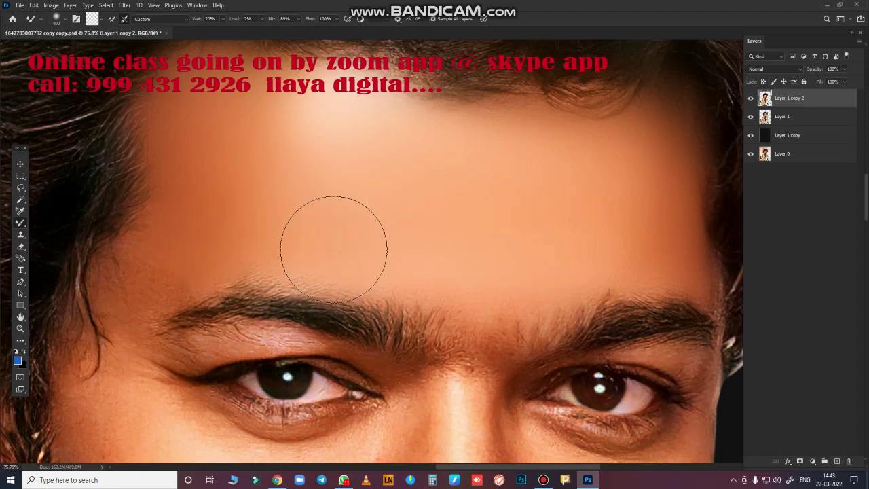
{"action": "key", "text": "ctrl+space"}
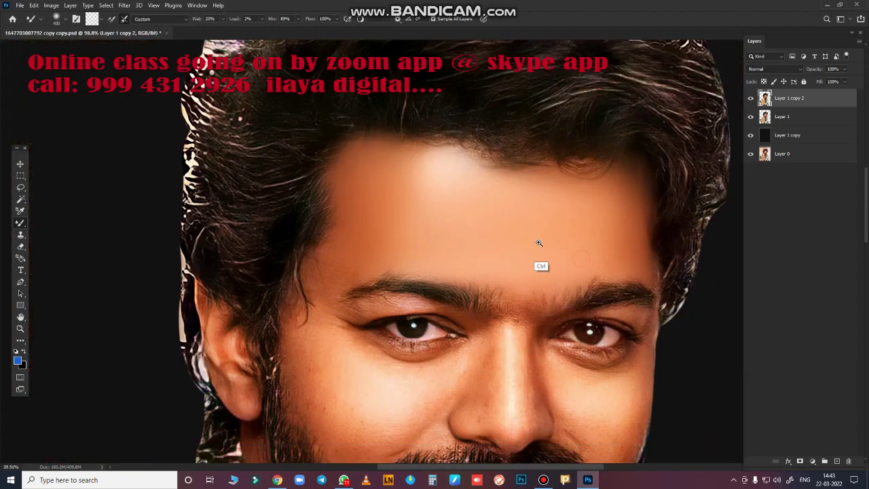
{"action": "left_click_drag", "start_coordinate": [556, 247], "coordinate": [473, 167]}
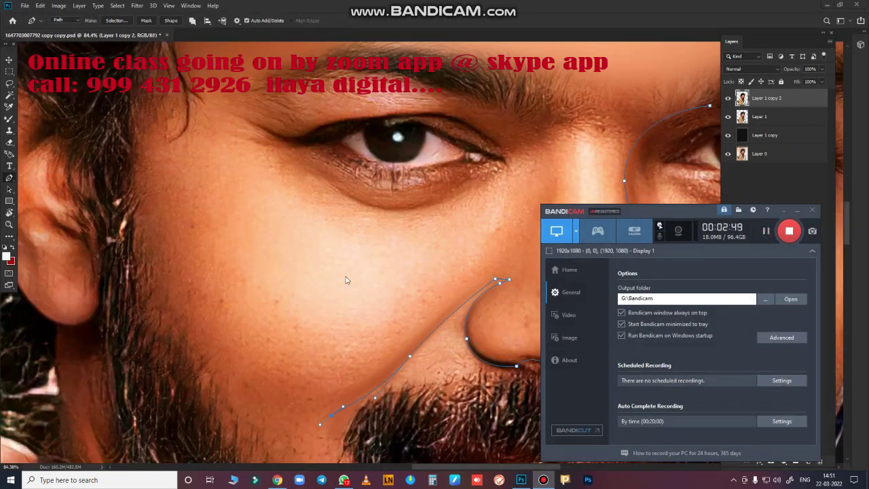
Step: Trace a pen path around the right cheek from the beard past the nose to the eyebrow
{"action": "left_click", "coordinate": [364, 293]}
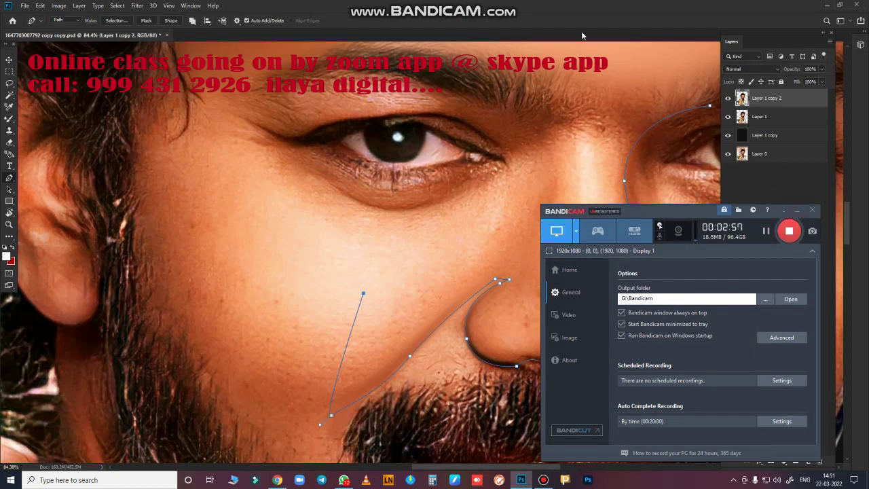
{"action": "left_click", "coordinate": [798, 210]}
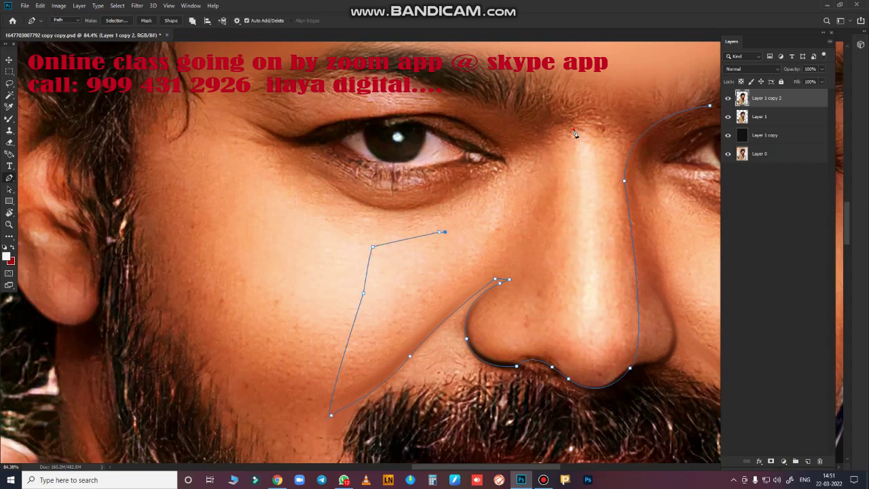
{"action": "left_click_drag", "start_coordinate": [580, 330], "coordinate": [578, 359]}
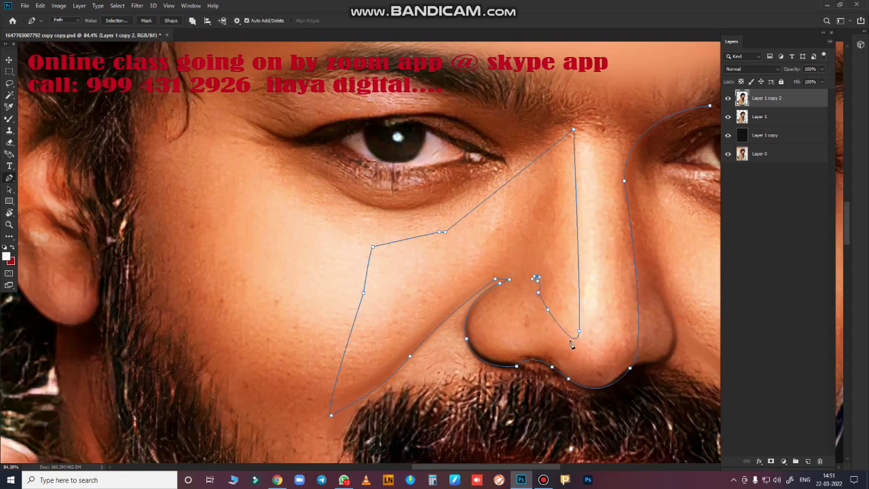
{"action": "key", "text": "ctrl+z"}
{"action": "key", "text": "ctrl+z"}
{"action": "key", "text": "ctrl+z"}
{"action": "key", "text": "ctrl+z"}
{"action": "key", "text": "ctrl+z"}
{"action": "scroll", "coordinate": [475, 370], "scroll_direction": "down", "scroll_amount": 3}
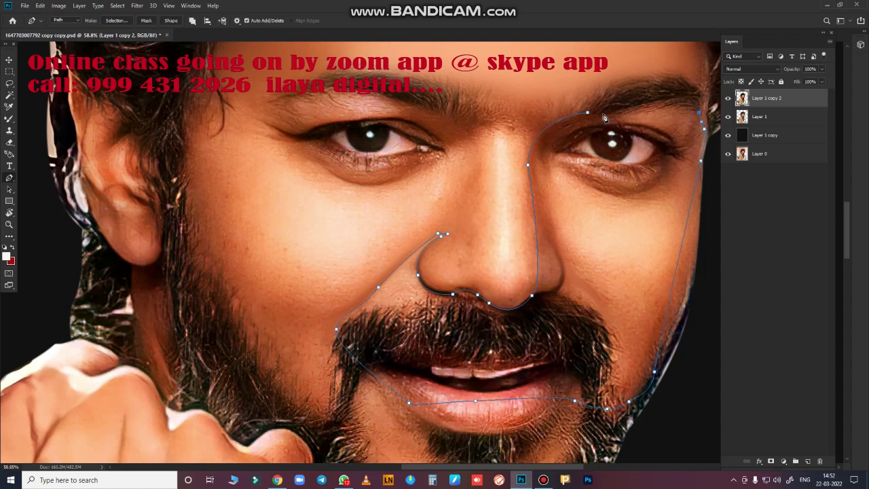
{"action": "left_click_drag", "start_coordinate": [544, 144], "coordinate": [504, 148]}
Step: Convert the cheek path into a selection feathered by 50 pixels
{"action": "key", "text": "ctrl+Return"}
{"action": "key", "text": "shift+F6"}
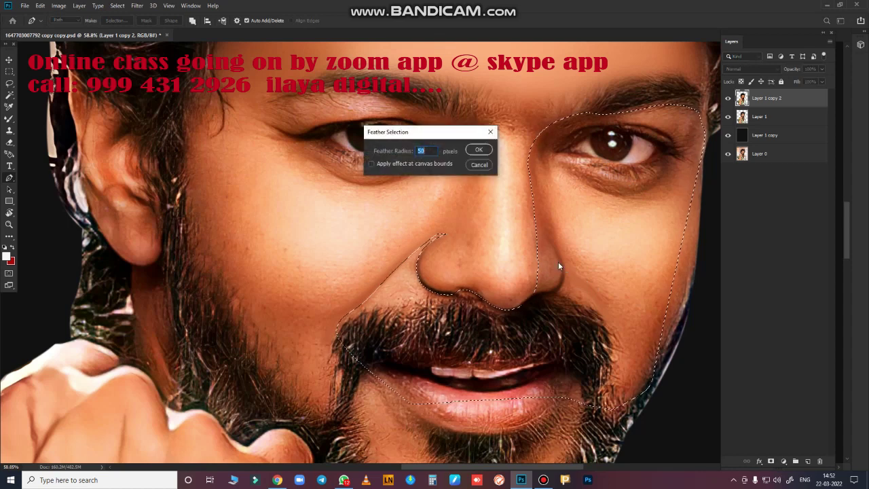
{"action": "key", "text": "Return"}
Step: Zoom to 100% on the nose and ready the Mixer Brush with a soft round preset
{"action": "key", "text": "ctrl+plus"}
{"action": "key", "text": "ctrl+plus"}
{"action": "left_click_drag", "start_coordinate": [537, 285], "coordinate": [664, 289]}
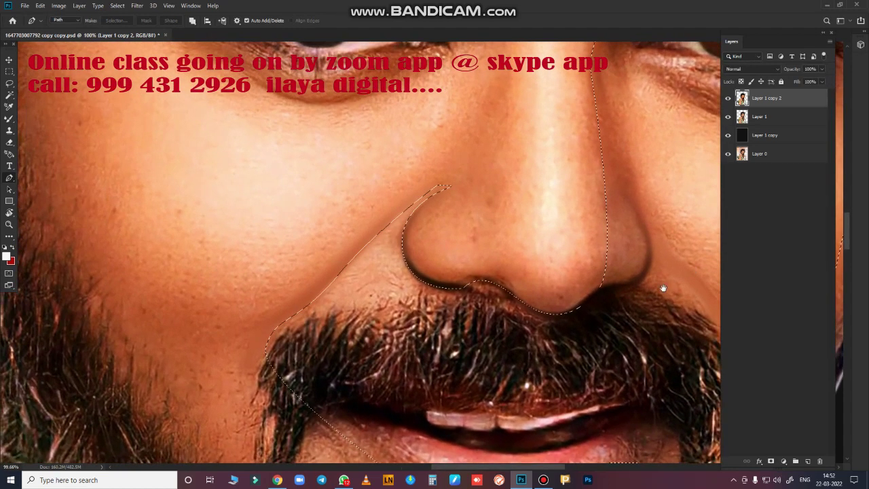
{"action": "key", "text": "b"}
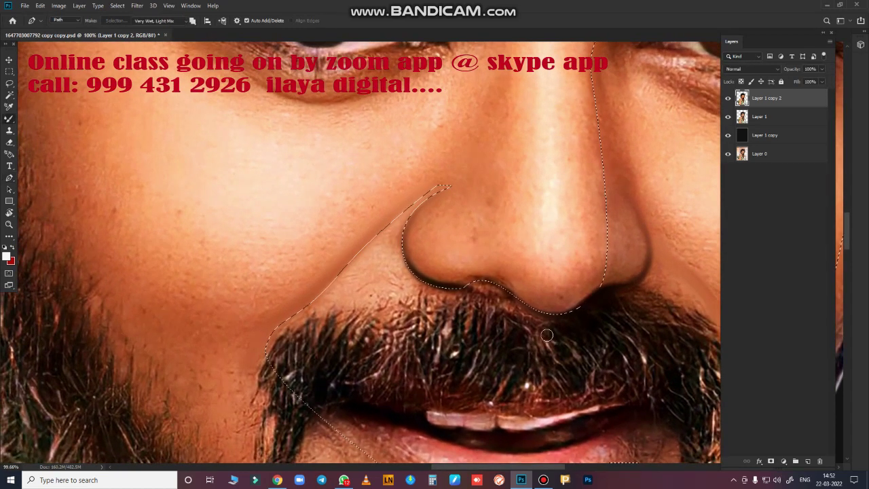
{"action": "right_click", "coordinate": [412, 211]}
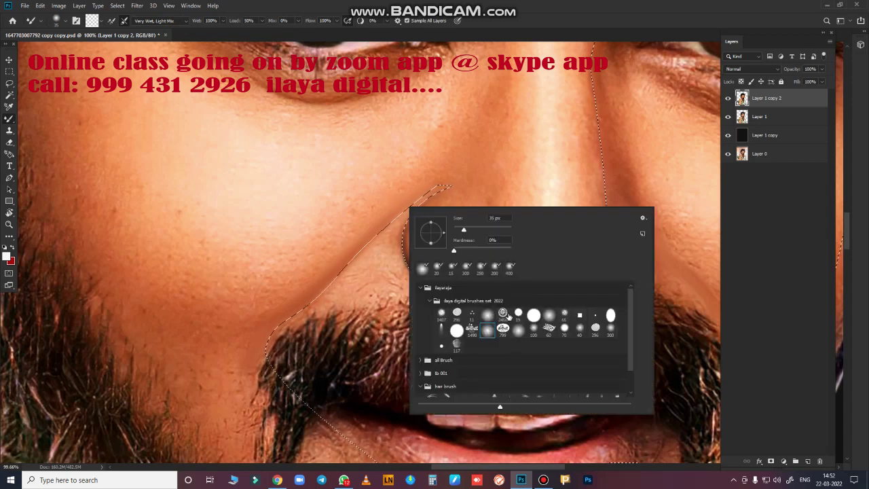
{"action": "key", "text": "Return"}
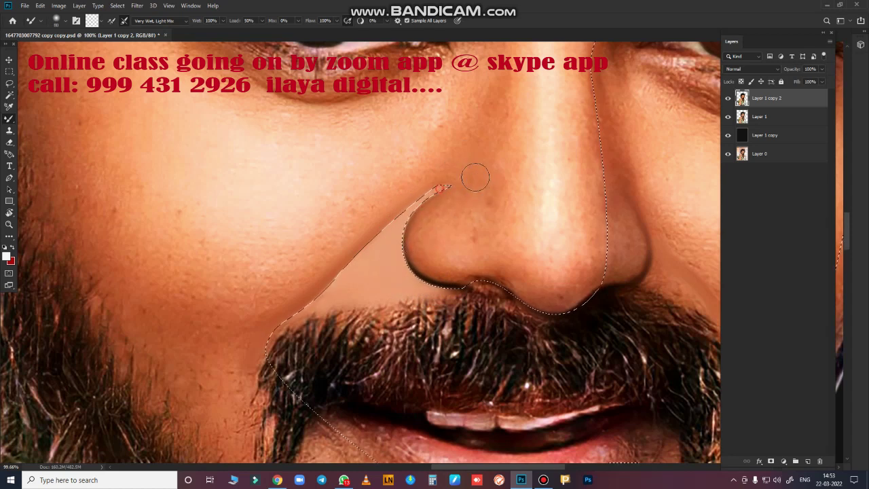
Step: Blend the skin under the right eyebrow and along the edge beside the right eye
{"action": "scroll", "coordinate": [316, 299], "scroll_direction": "right", "scroll_amount": 5}
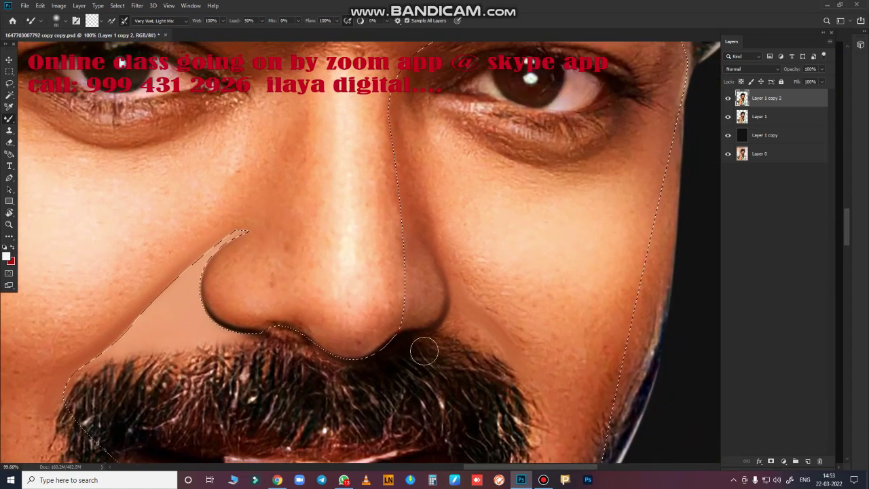
{"action": "scroll", "coordinate": [423, 349], "scroll_direction": "up", "scroll_amount": 3}
{"action": "scroll", "coordinate": [440, 352], "scroll_direction": "right", "scroll_amount": 2}
{"action": "scroll", "coordinate": [441, 353], "scroll_direction": "down", "scroll_amount": 2}
{"action": "scroll", "coordinate": [439, 370], "scroll_direction": "up", "scroll_amount": 2}
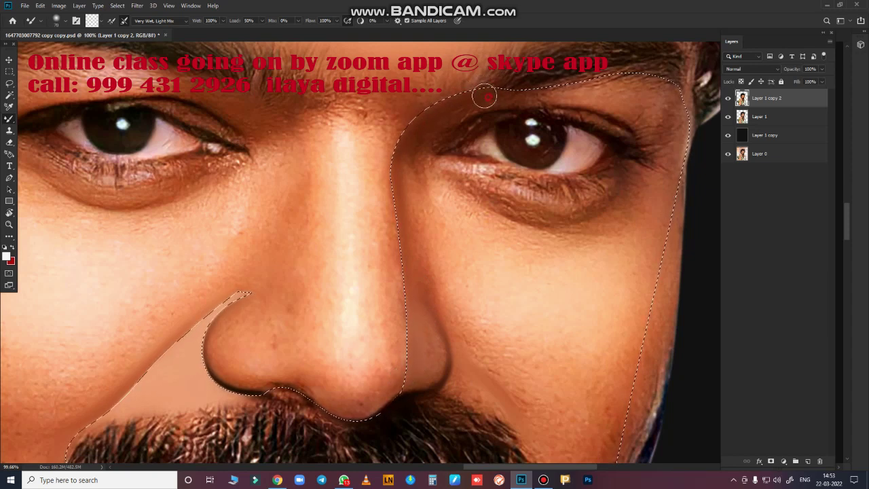
{"action": "left_click_drag", "start_coordinate": [499, 101], "coordinate": [537, 96]}
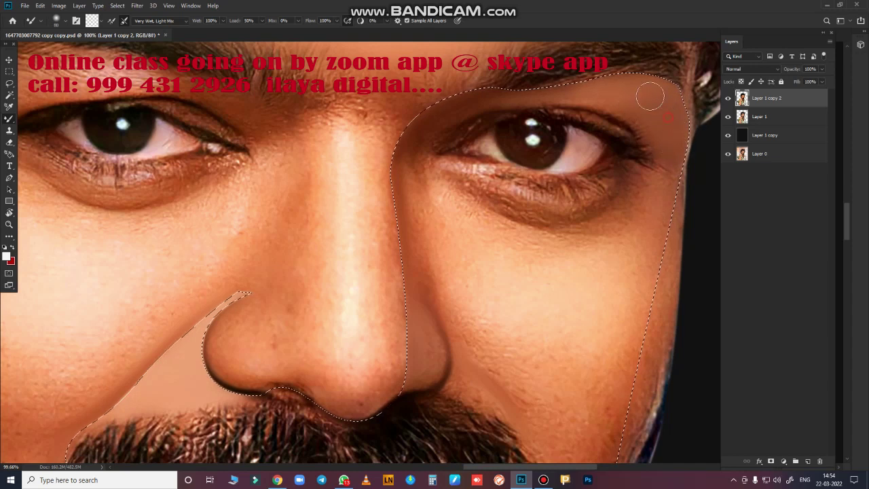
{"action": "left_click_drag", "start_coordinate": [495, 95], "coordinate": [410, 182]}
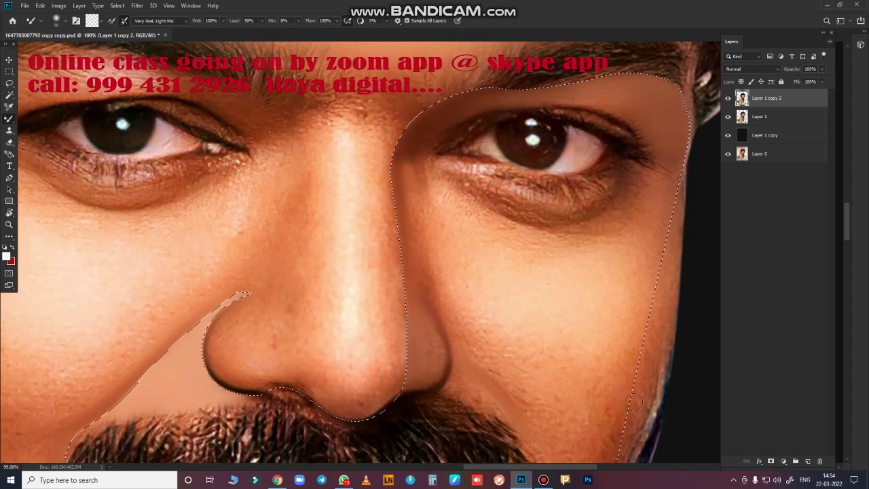
Step: Blend the skin under the nostril along the selection edge
{"action": "scroll", "coordinate": [495, 339], "scroll_direction": "down", "scroll_amount": 3}
{"action": "scroll", "coordinate": [495, 340], "scroll_direction": "left", "scroll_amount": 4}
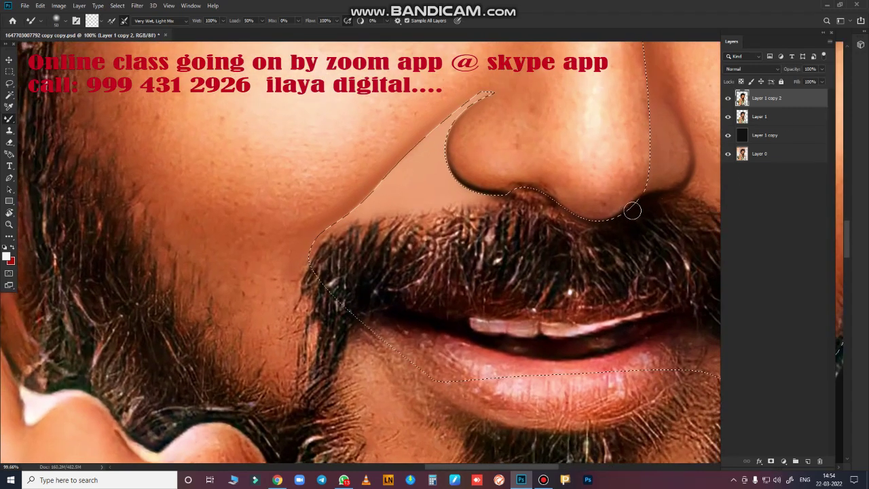
{"action": "left_click_drag", "start_coordinate": [556, 187], "coordinate": [550, 194]}
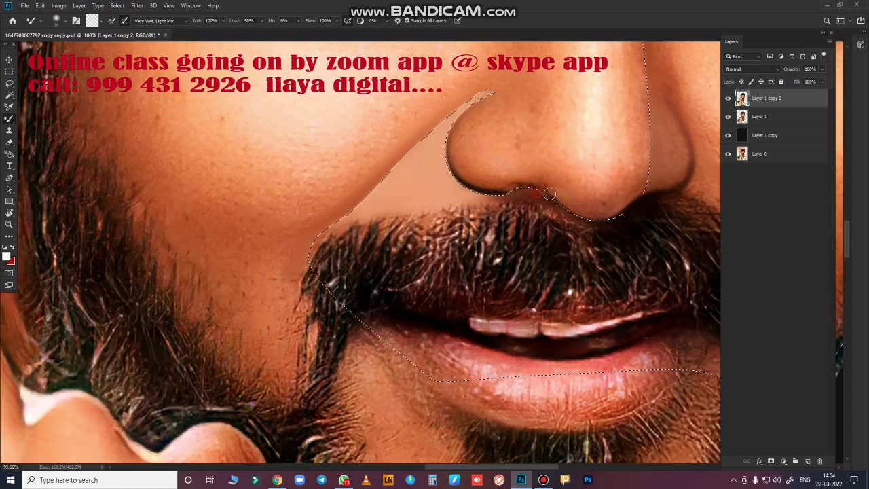
{"action": "scroll", "coordinate": [394, 326], "scroll_direction": "down", "scroll_amount": 2}
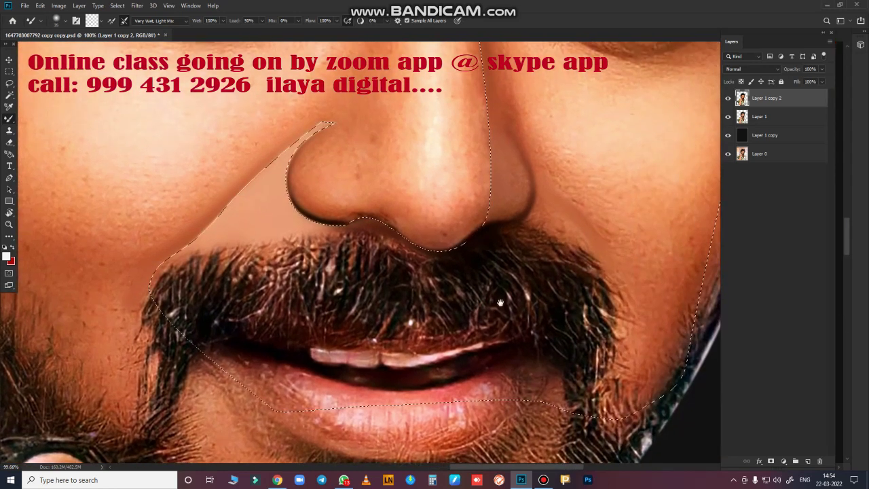
{"action": "scroll", "coordinate": [394, 326], "scroll_direction": "down", "scroll_amount": 2}
{"action": "scroll", "coordinate": [516, 306], "scroll_direction": "down", "scroll_amount": 1}
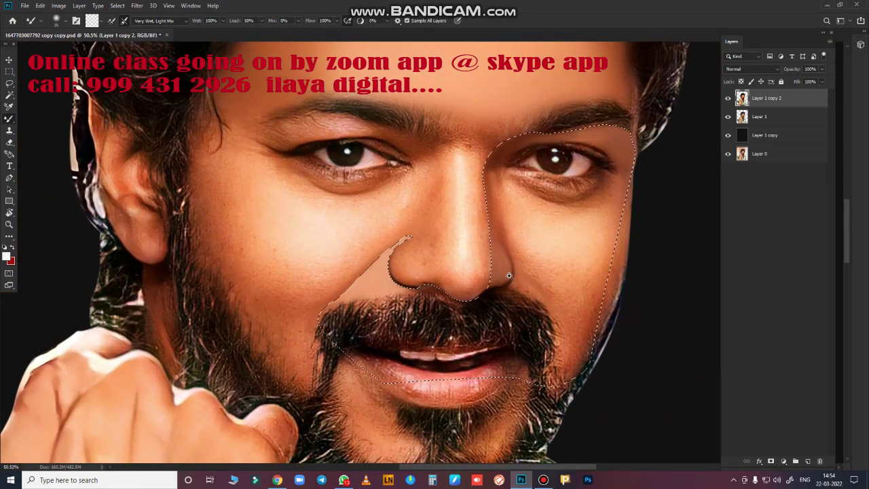
{"action": "scroll", "coordinate": [535, 321], "scroll_direction": "up", "scroll_amount": 3}
Step: Smudge the selection edge beside the nose and check the blend with the outline hidden
{"action": "left_click_drag", "start_coordinate": [534, 321], "coordinate": [547, 487]}
{"action": "key", "text": "r"}
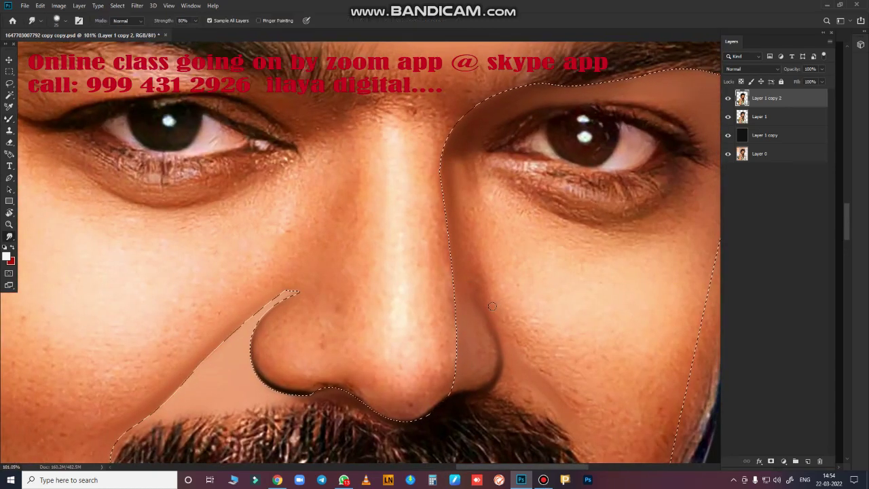
{"action": "left_click_drag", "start_coordinate": [446, 167], "coordinate": [464, 222]}
{"action": "key", "text": "ctrl+d"}
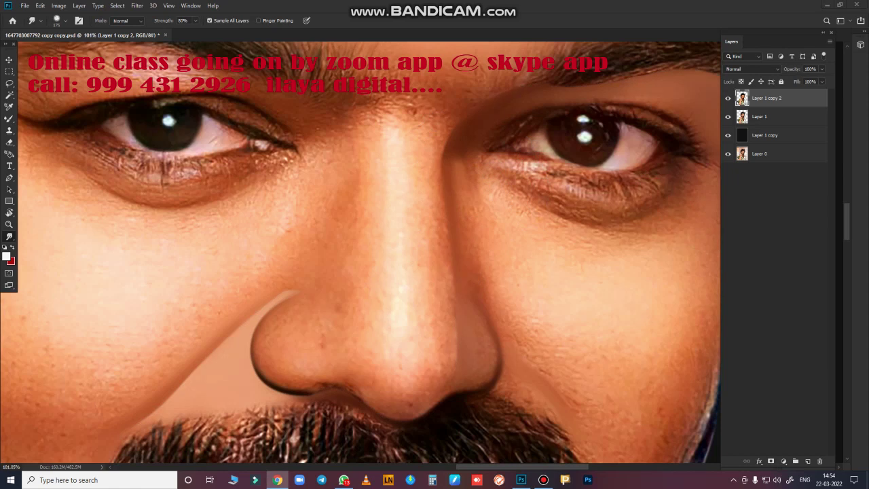
{"action": "key", "text": "ctrl+z"}
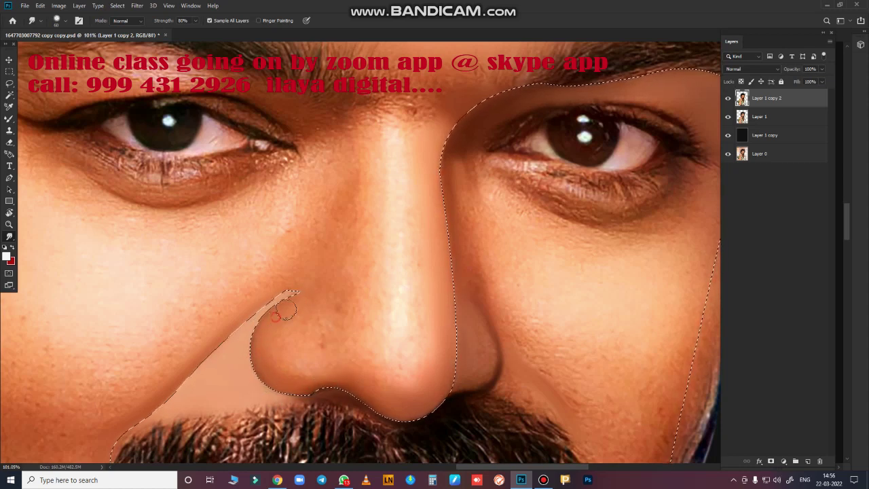
Step: Smudge the painted edges under the right eyebrow and beside the right eye
{"action": "left_click_drag", "start_coordinate": [665, 250], "coordinate": [379, 362]}
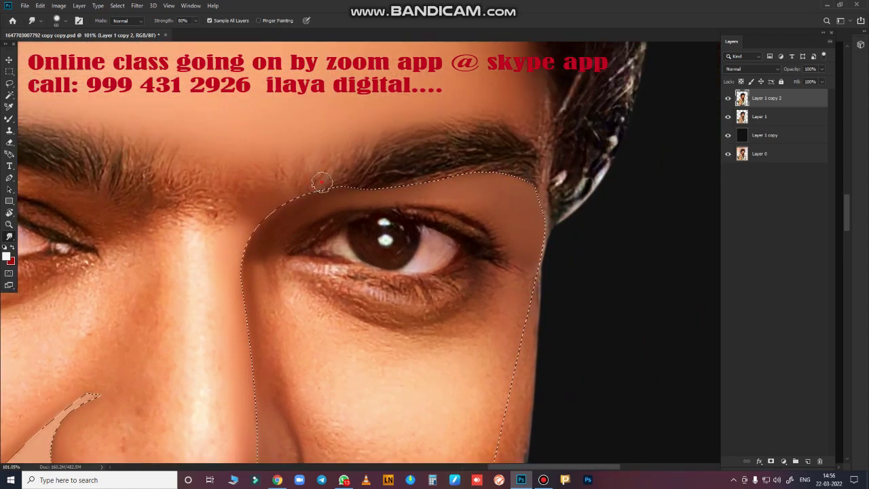
{"action": "mouse_move", "coordinate": [365, 185]}
{"action": "left_mouse_down"}
{"action": "mouse_move", "coordinate": [460, 170]}
{"action": "mouse_move", "coordinate": [508, 178]}
{"action": "mouse_move", "coordinate": [471, 167]}
{"action": "mouse_move", "coordinate": [315, 188]}
{"action": "mouse_move", "coordinate": [258, 216]}
{"action": "left_mouse_up"}
{"action": "scroll", "coordinate": [480, 301], "scroll_direction": "down", "scroll_amount": 3}
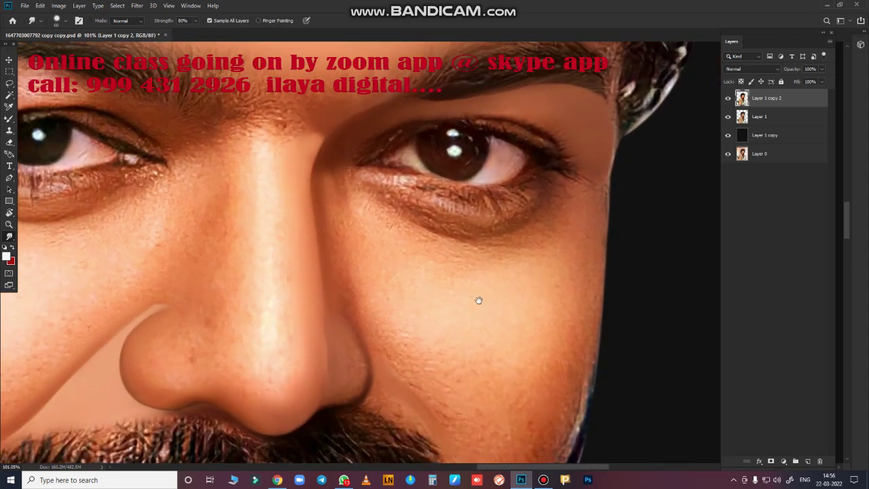
{"action": "left_click_drag", "start_coordinate": [535, 121], "coordinate": [527, 197]}
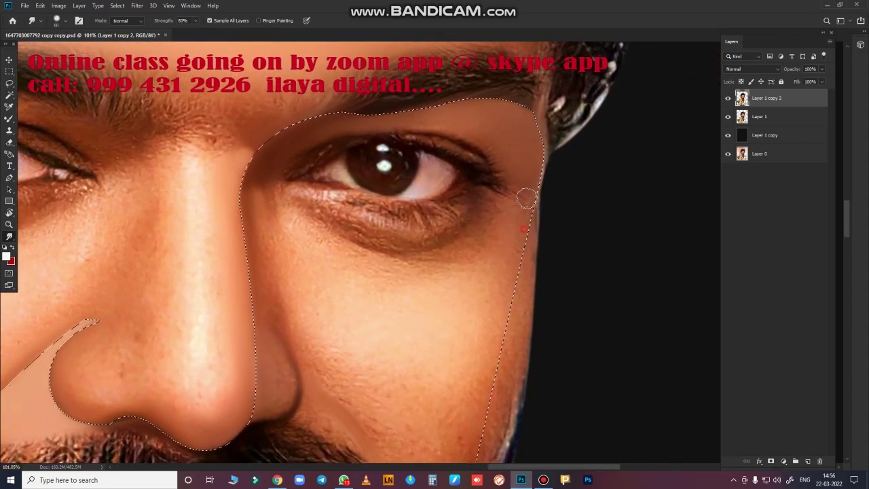
{"action": "scroll", "coordinate": [528, 229], "scroll_direction": "down", "scroll_amount": 3}
{"action": "scroll", "coordinate": [553, 287], "scroll_direction": "down", "scroll_amount": 3}
{"action": "scroll", "coordinate": [553, 288], "scroll_direction": "left", "scroll_amount": 3}
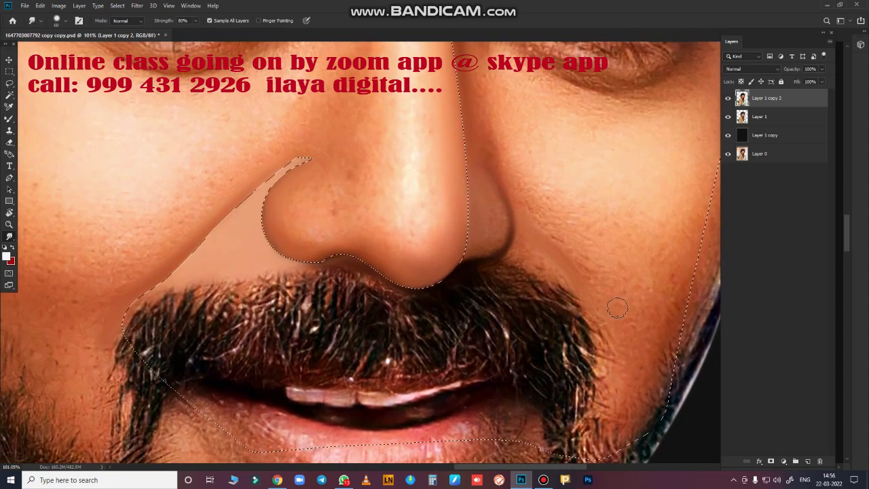
{"action": "scroll", "coordinate": [479, 345], "scroll_direction": "up", "scroll_amount": 1}
{"action": "scroll", "coordinate": [479, 344], "scroll_direction": "left", "scroll_amount": 5}
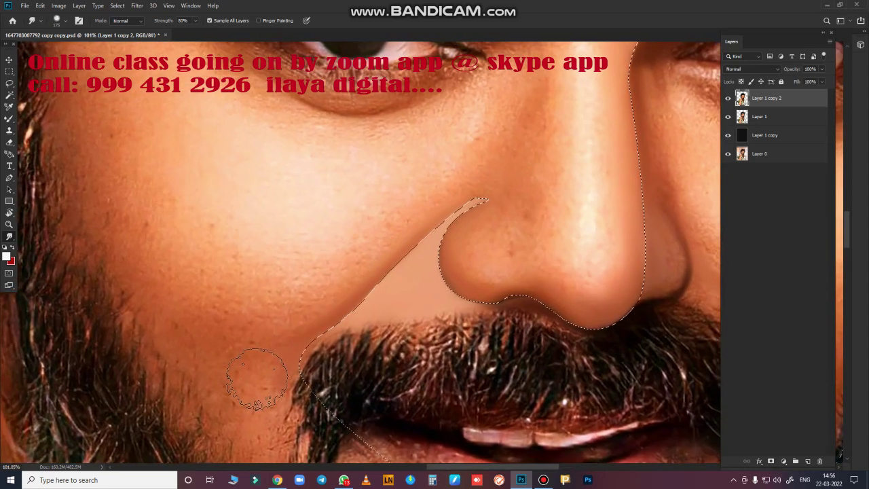
Step: Adjust the smudge brush to a smaller size for the nose edge
{"action": "key", "text": "bracketright"}
{"action": "key", "text": "bracketright"}
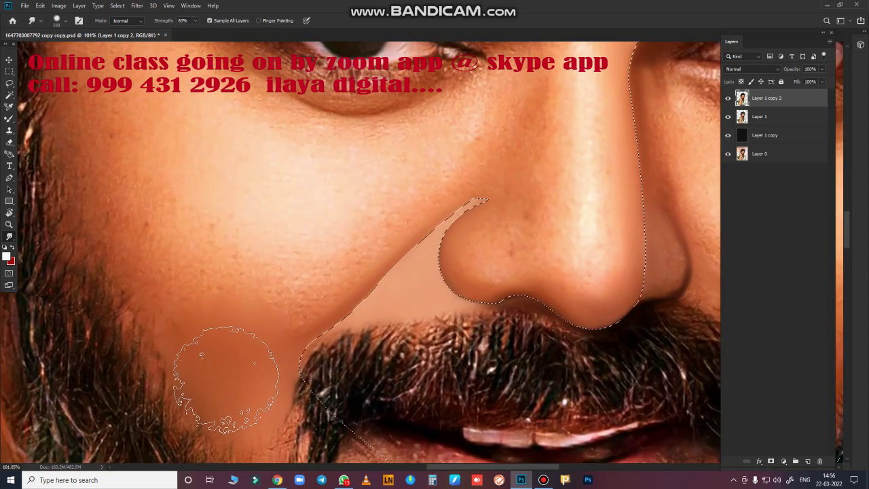
{"action": "key", "text": "bracketleft"}
{"action": "key", "text": "bracketleft"}
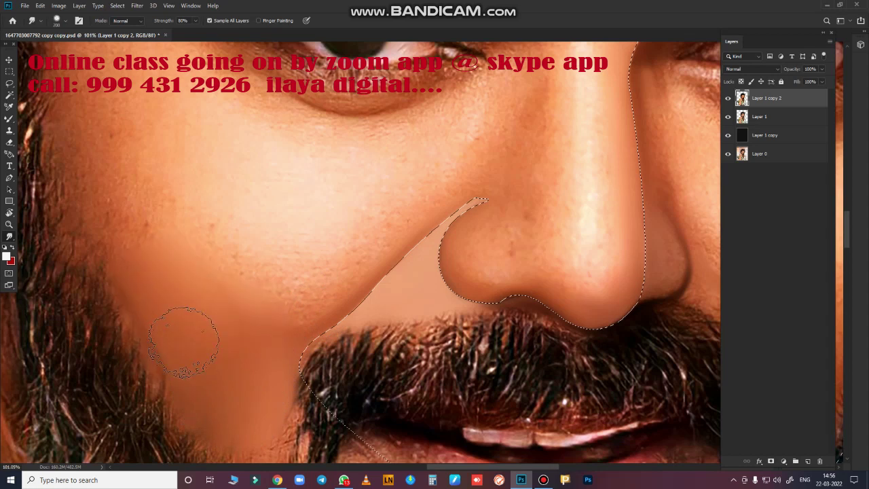
{"action": "key", "text": "bracketleft"}
{"action": "key", "text": "bracketleft"}
{"action": "key", "text": "bracketleft"}
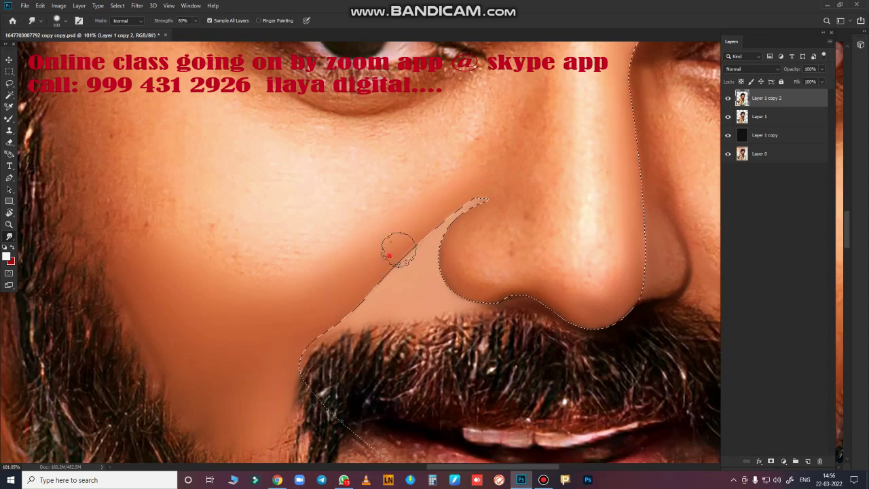
{"action": "scroll", "coordinate": [397, 253], "scroll_direction": "down", "scroll_amount": 2}
{"action": "scroll", "coordinate": [435, 339], "scroll_direction": "down", "scroll_amount": 2}
Step: Smooth the skin texture on the nose tip with the Smudge tool
{"action": "scroll", "coordinate": [450, 385], "scroll_direction": "down", "scroll_amount": 1}
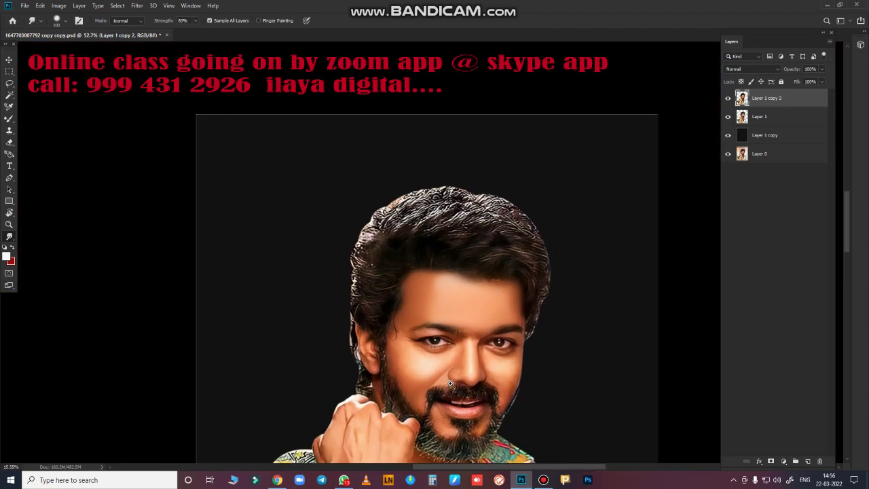
{"action": "scroll", "coordinate": [516, 293], "scroll_direction": "down", "scroll_amount": 3}
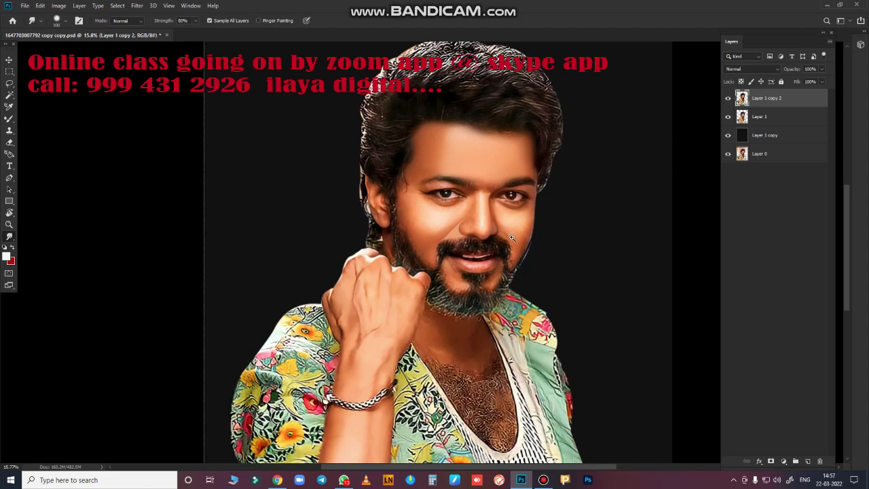
{"action": "scroll", "coordinate": [512, 237], "scroll_direction": "up", "scroll_amount": 10}
{"action": "scroll", "coordinate": [516, 272], "scroll_direction": "up", "scroll_amount": 2}
{"action": "left_click_drag", "start_coordinate": [528, 283], "coordinate": [628, 366]}
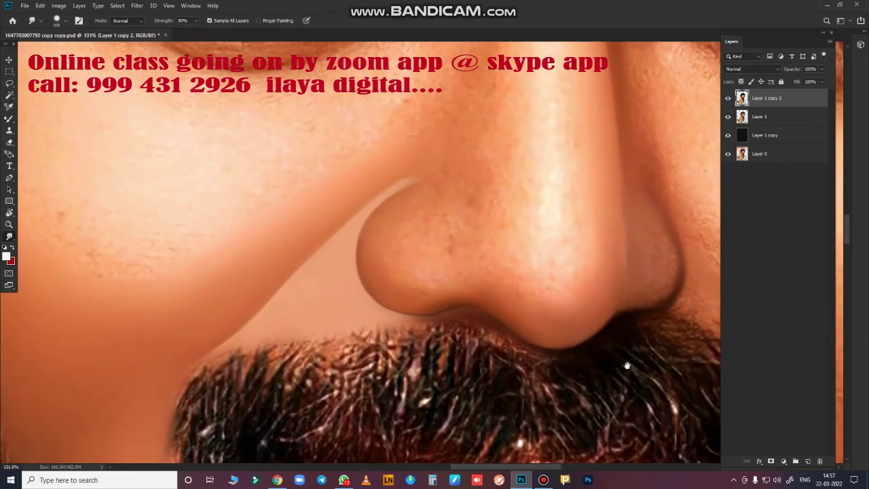
{"action": "scroll", "coordinate": [627, 366], "scroll_direction": "up", "scroll_amount": 2}
{"action": "scroll", "coordinate": [619, 367], "scroll_direction": "down", "scroll_amount": 5}
{"action": "scroll", "coordinate": [611, 368], "scroll_direction": "up", "scroll_amount": 5}
{"action": "scroll", "coordinate": [569, 350], "scroll_direction": "up", "scroll_amount": 1}
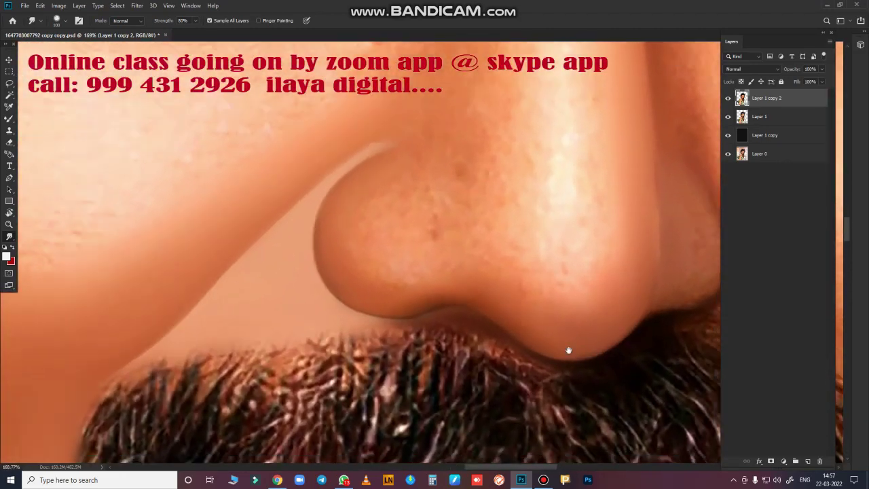
{"action": "scroll", "coordinate": [543, 350], "scroll_direction": "down", "scroll_amount": 1}
{"action": "scroll", "coordinate": [475, 346], "scroll_direction": "down", "scroll_amount": 3}
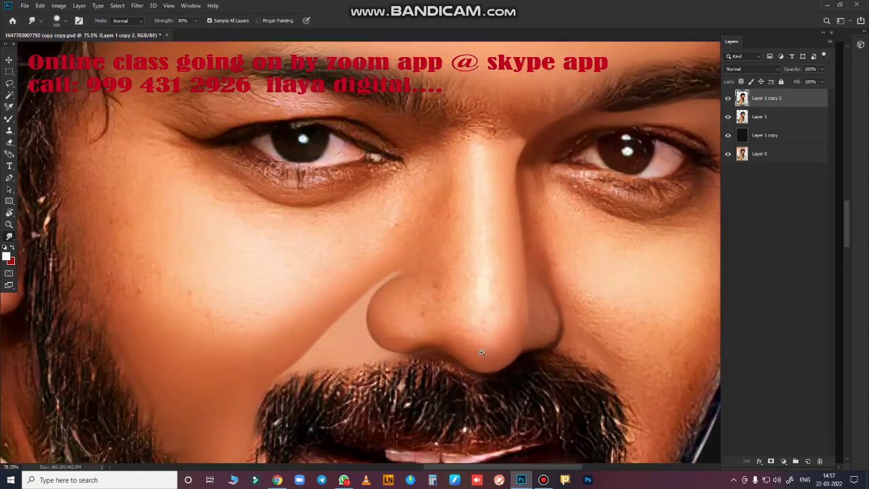
{"action": "scroll", "coordinate": [481, 353], "scroll_direction": "down", "scroll_amount": 2}
{"action": "scroll", "coordinate": [489, 319], "scroll_direction": "down", "scroll_amount": 2}
{"action": "scroll", "coordinate": [469, 340], "scroll_direction": "up", "scroll_amount": 5}
{"action": "scroll", "coordinate": [455, 367], "scroll_direction": "up", "scroll_amount": 1}
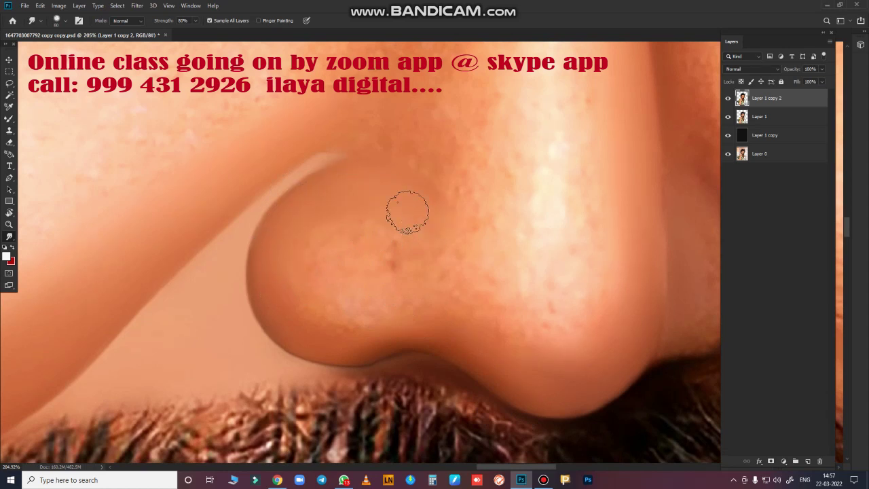
{"action": "mouse_move", "coordinate": [408, 212]}
{"action": "left_mouse_down"}
{"action": "mouse_move", "coordinate": [331, 301]}
{"action": "mouse_move", "coordinate": [381, 244]}
{"action": "mouse_move", "coordinate": [423, 288]}
{"action": "mouse_move", "coordinate": [347, 334]}
{"action": "mouse_move", "coordinate": [301, 340]}
{"action": "mouse_move", "coordinate": [281, 330]}
{"action": "mouse_move", "coordinate": [279, 314]}
{"action": "left_mouse_up"}
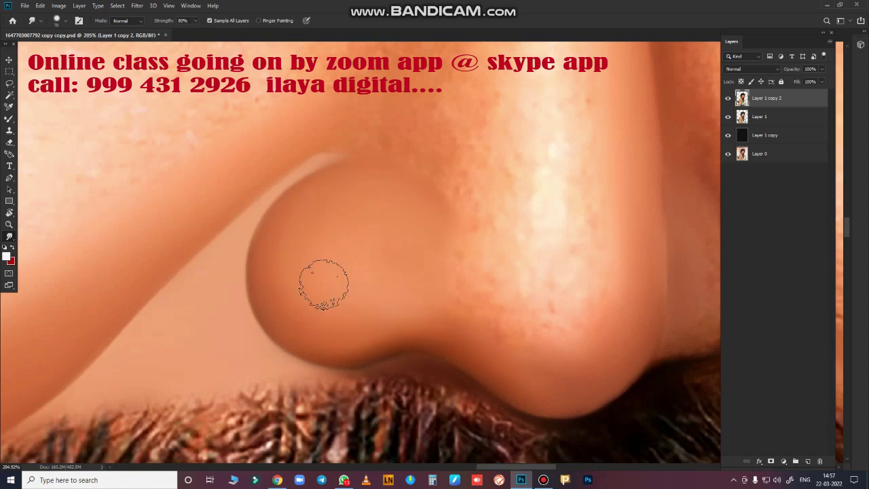
{"action": "left_click", "coordinate": [342, 297]}
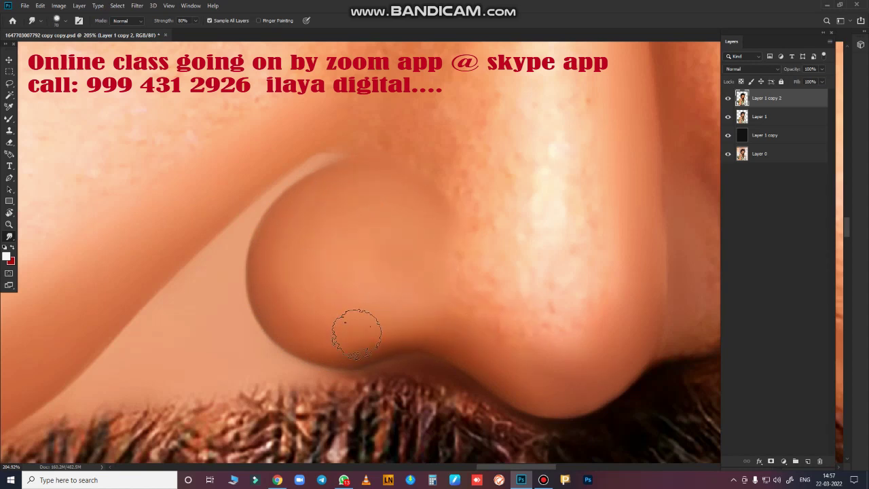
Step: Blend the shading beside and across the right nostril
{"action": "left_click_drag", "start_coordinate": [494, 360], "coordinate": [332, 344]}
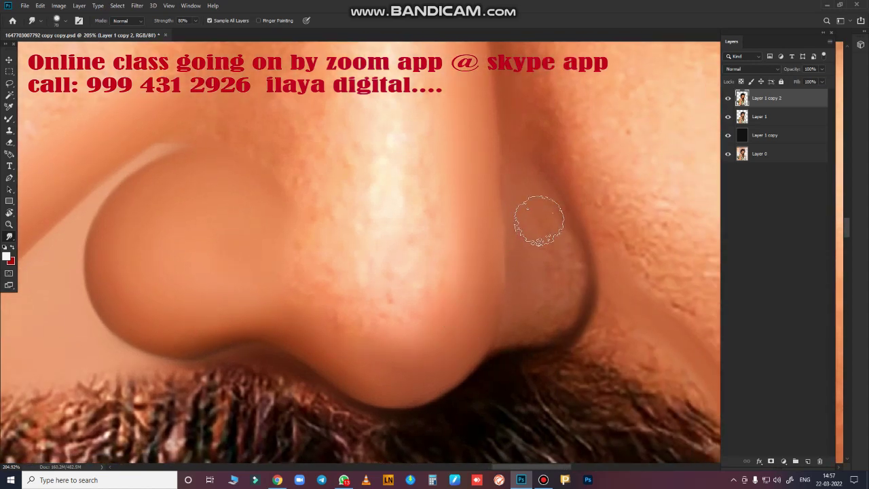
{"action": "left_click", "coordinate": [540, 198]}
{"action": "mouse_move", "coordinate": [539, 198]}
{"action": "left_mouse_down"}
{"action": "mouse_move", "coordinate": [533, 187]}
{"action": "mouse_move", "coordinate": [566, 291]}
{"action": "mouse_move", "coordinate": [530, 188]}
{"action": "mouse_move", "coordinate": [530, 320]}
{"action": "mouse_move", "coordinate": [551, 278]}
{"action": "mouse_move", "coordinate": [484, 147]}
{"action": "mouse_move", "coordinate": [489, 290]}
{"action": "left_mouse_up"}
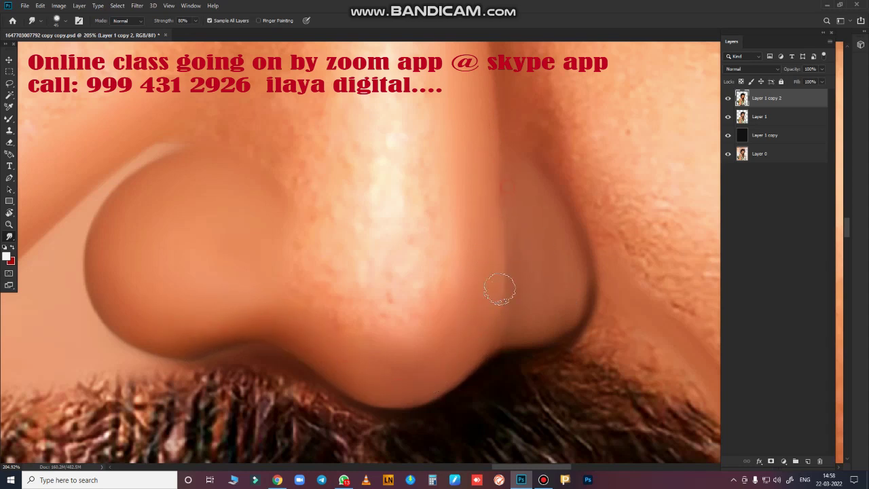
{"action": "left_click_drag", "start_coordinate": [486, 379], "coordinate": [545, 344]}
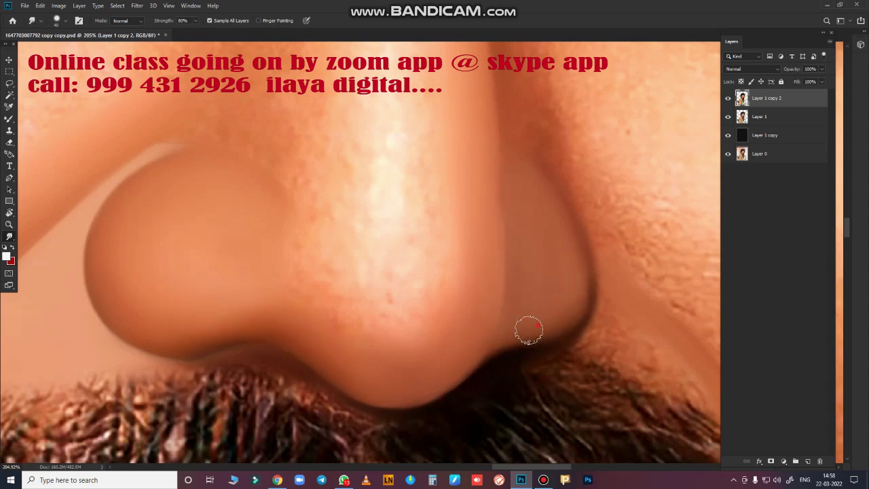
{"action": "left_click", "coordinate": [795, 212]}
{"action": "scroll", "coordinate": [438, 305], "scroll_direction": "down", "scroll_amount": 5}
{"action": "scroll", "coordinate": [406, 347], "scroll_direction": "up", "scroll_amount": 3}
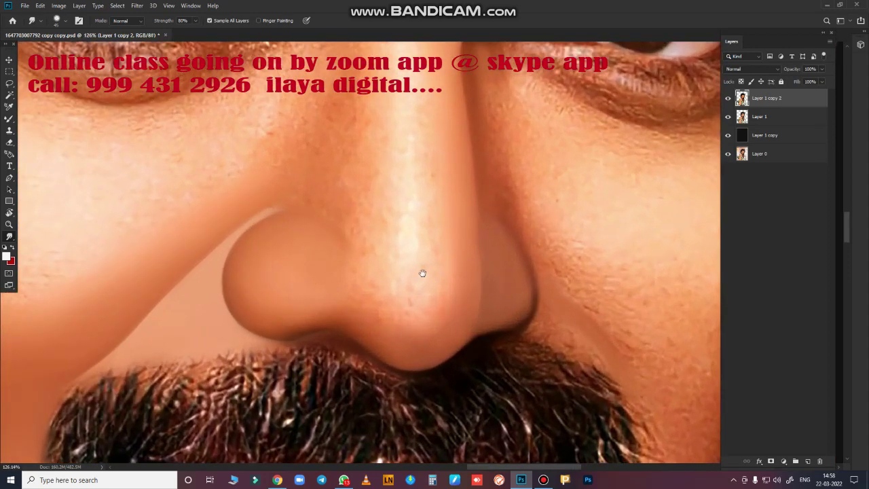
{"action": "scroll", "coordinate": [421, 272], "scroll_direction": "up", "scroll_amount": 2}
Step: Draw a pen path along the nose bridge and convert it into a selection
{"action": "key", "text": "p"}
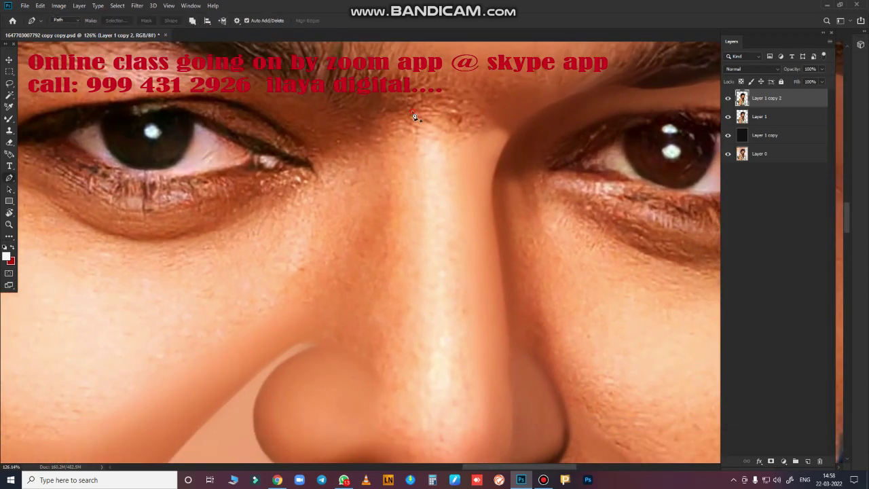
{"action": "scroll", "coordinate": [415, 117], "scroll_direction": "down", "scroll_amount": 2}
{"action": "scroll", "coordinate": [479, 261], "scroll_direction": "up", "scroll_amount": 1}
{"action": "left_click_drag", "start_coordinate": [473, 274], "coordinate": [466, 300]}
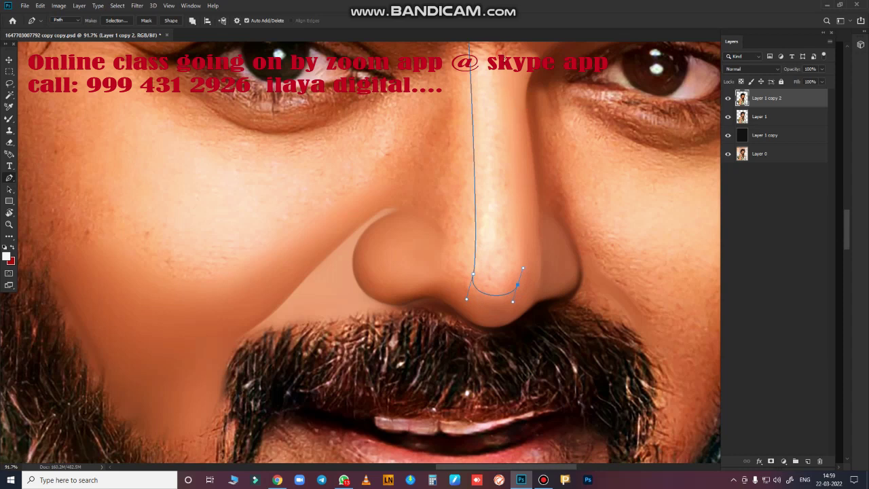
{"action": "scroll", "coordinate": [516, 286], "scroll_direction": "up", "scroll_amount": 5}
{"action": "left_click", "coordinate": [498, 256]}
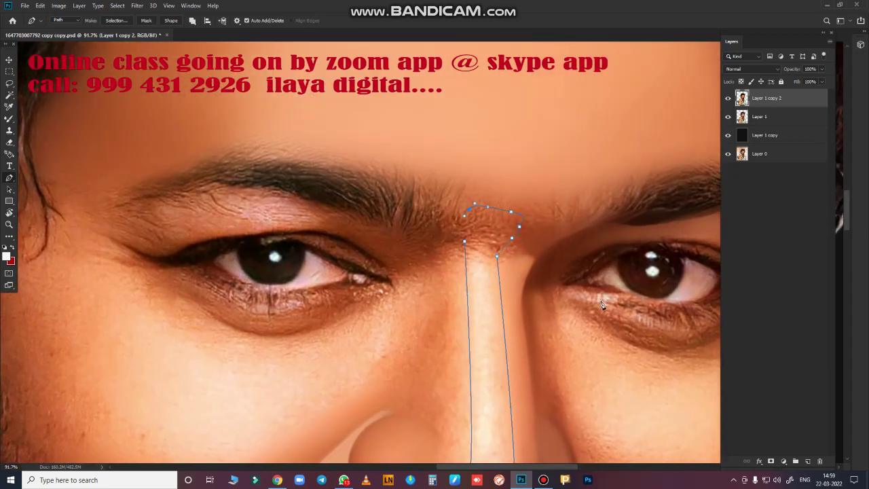
{"action": "key", "text": "ctrl+Return"}
Step: Smudge lighter skin along the nose bridge into a smooth highlight
{"action": "scroll", "coordinate": [578, 299], "scroll_direction": "up", "scroll_amount": 3}
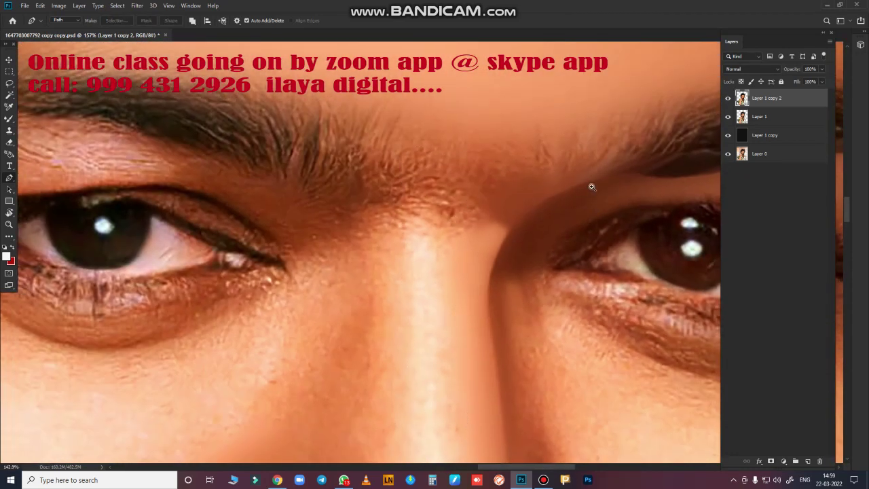
{"action": "scroll", "coordinate": [582, 195], "scroll_direction": "down", "scroll_amount": 3}
{"action": "scroll", "coordinate": [559, 262], "scroll_direction": "down", "scroll_amount": 2}
{"action": "key", "text": "r"}
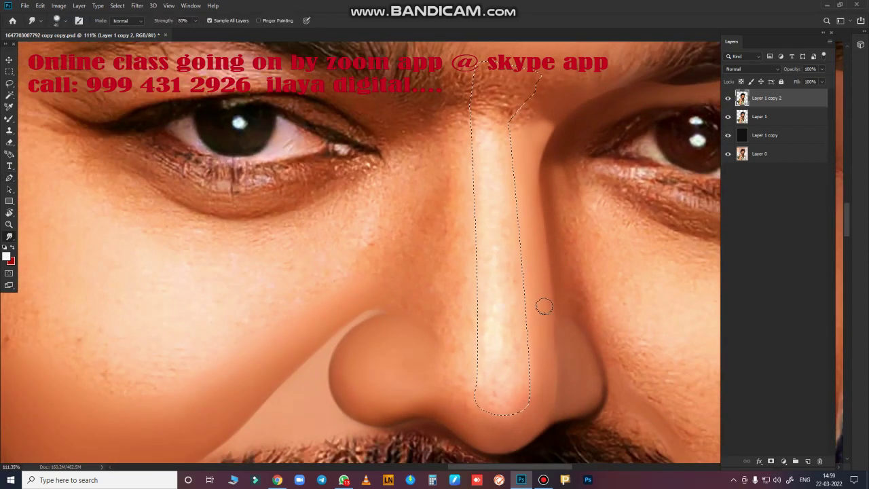
{"action": "left_click_drag", "start_coordinate": [479, 155], "coordinate": [483, 124]}
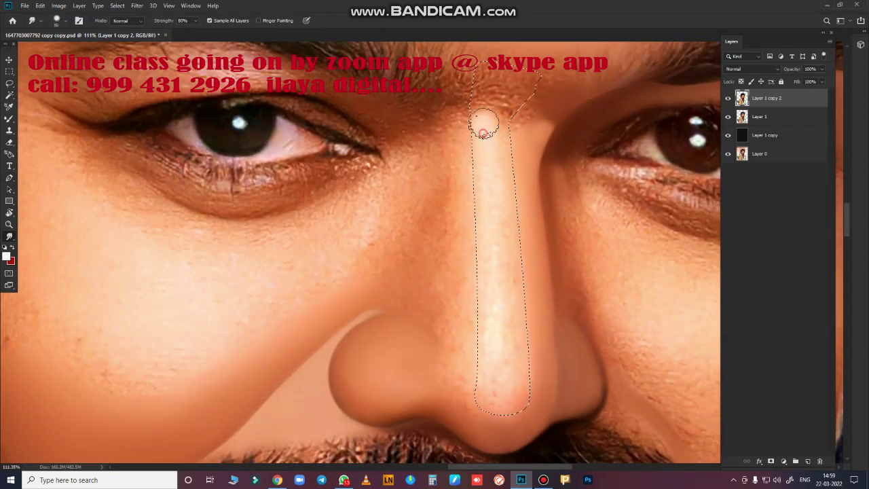
{"action": "mouse_move", "coordinate": [512, 170]}
{"action": "left_mouse_down"}
{"action": "mouse_move", "coordinate": [481, 165]}
{"action": "mouse_move", "coordinate": [501, 355]}
{"action": "mouse_move", "coordinate": [497, 136]}
{"action": "mouse_move", "coordinate": [520, 402]}
{"action": "mouse_move", "coordinate": [485, 369]}
{"action": "mouse_move", "coordinate": [500, 160]}
{"action": "mouse_move", "coordinate": [509, 394]}
{"action": "mouse_move", "coordinate": [482, 185]}
{"action": "left_mouse_up"}
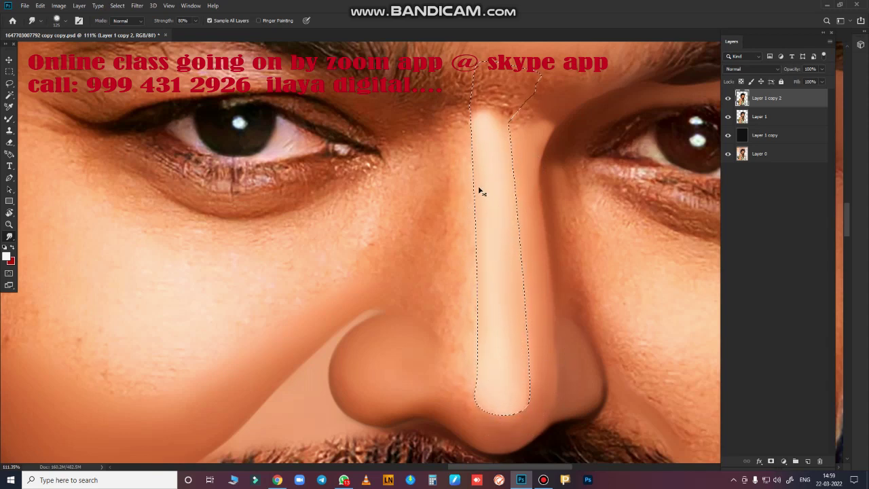
{"action": "mouse_move", "coordinate": [518, 136]}
{"action": "left_mouse_down"}
{"action": "mouse_move", "coordinate": [516, 420]}
{"action": "mouse_move", "coordinate": [460, 122]}
{"action": "left_mouse_up"}
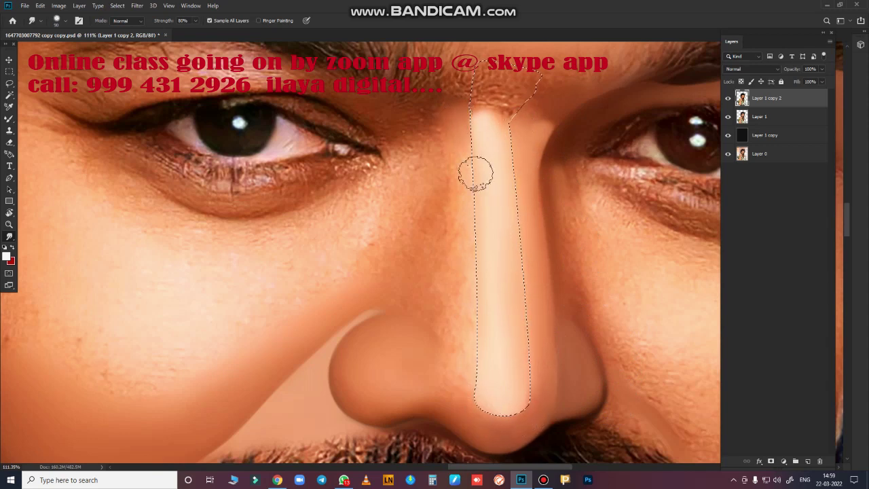
Step: Pick the first smudge brush preset and enable Transfer in Brush Settings
{"action": "key", "text": "F5"}
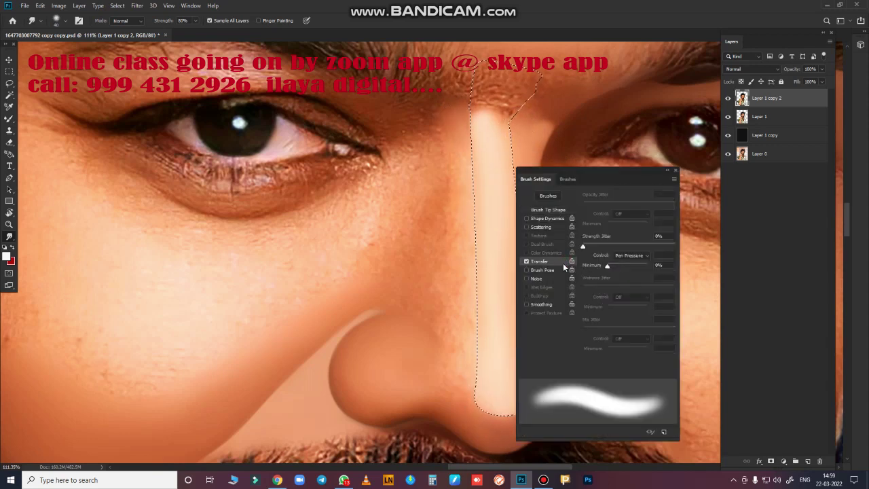
{"action": "key", "text": "F5"}
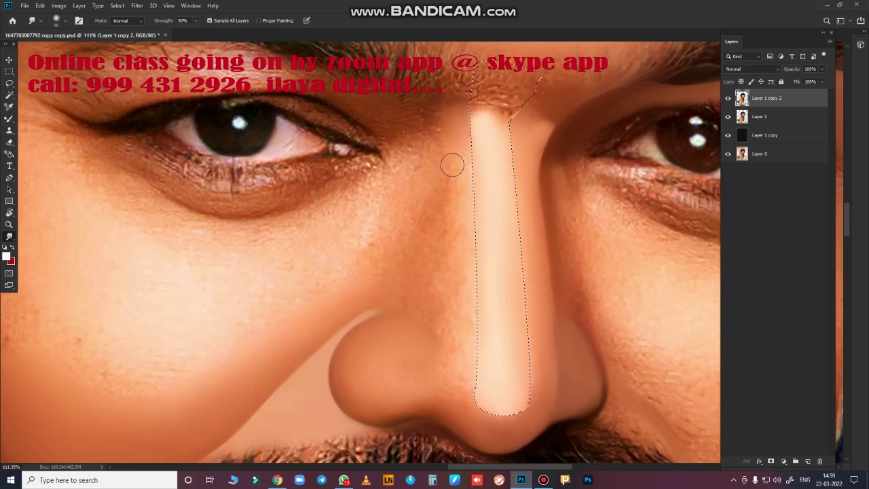
{"action": "right_click", "coordinate": [430, 189]}
{"action": "left_click", "coordinate": [477, 284]}
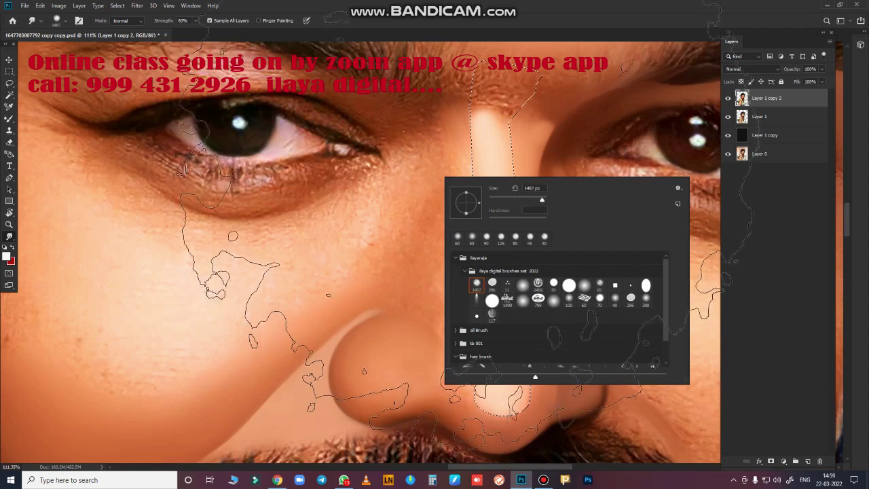
{"action": "key", "text": "Return"}
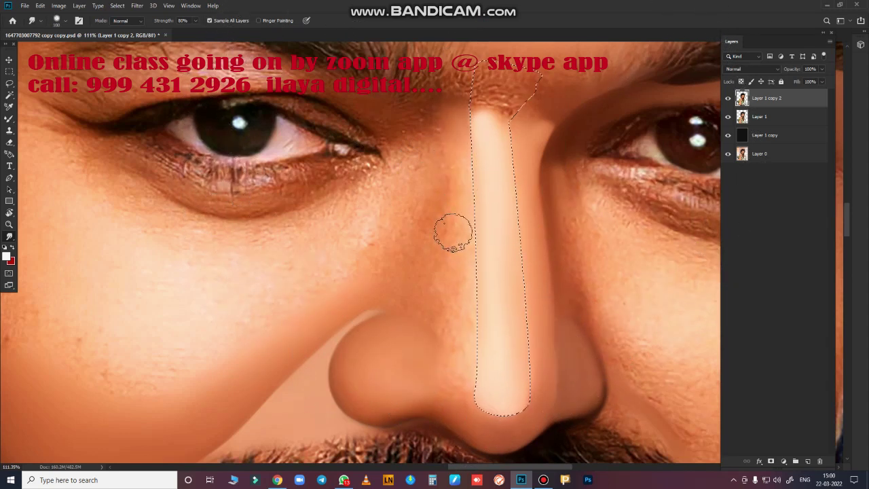
{"action": "right_click", "coordinate": [455, 239]}
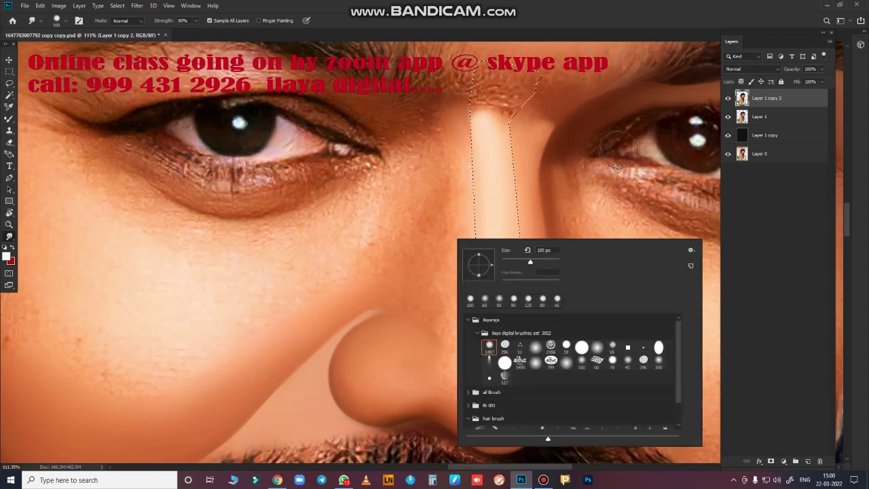
{"action": "key", "text": "Return"}
{"action": "key", "text": "F5"}
{"action": "left_click", "coordinate": [543, 261]}
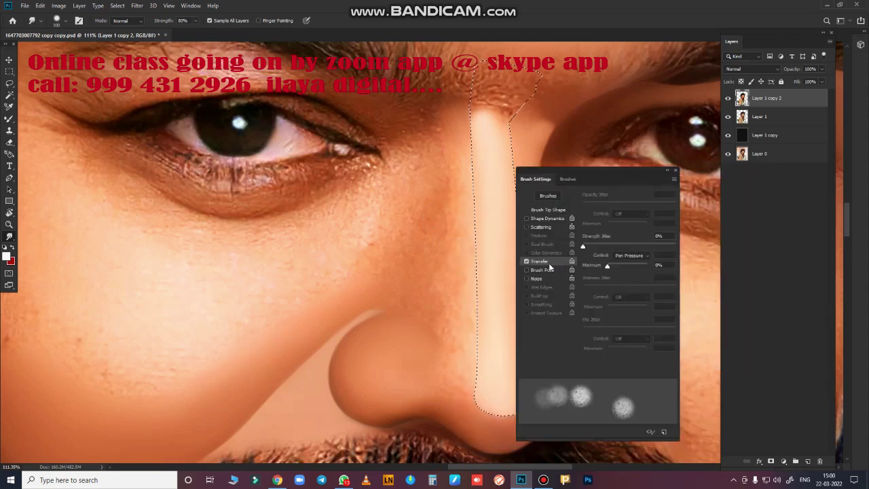
{"action": "left_click", "coordinate": [676, 169]}
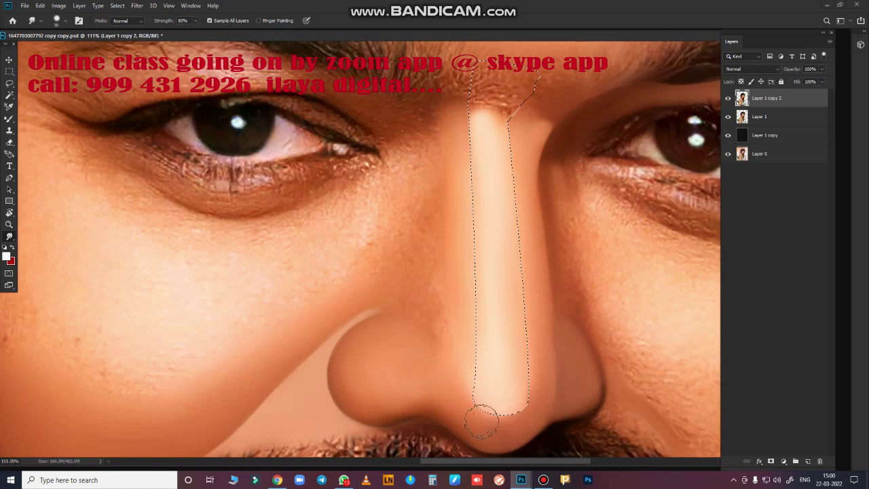
Step: Smudge the bright nose-tip highlight so it softens into the skin
{"action": "scroll", "coordinate": [510, 365], "scroll_direction": "down", "scroll_amount": 5}
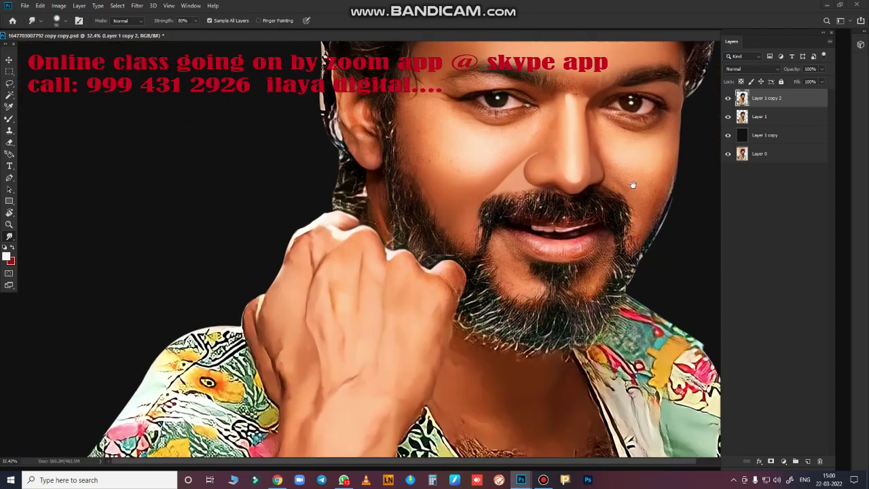
{"action": "scroll", "coordinate": [549, 377], "scroll_direction": "up", "scroll_amount": 3}
{"action": "scroll", "coordinate": [548, 376], "scroll_direction": "up", "scroll_amount": 3}
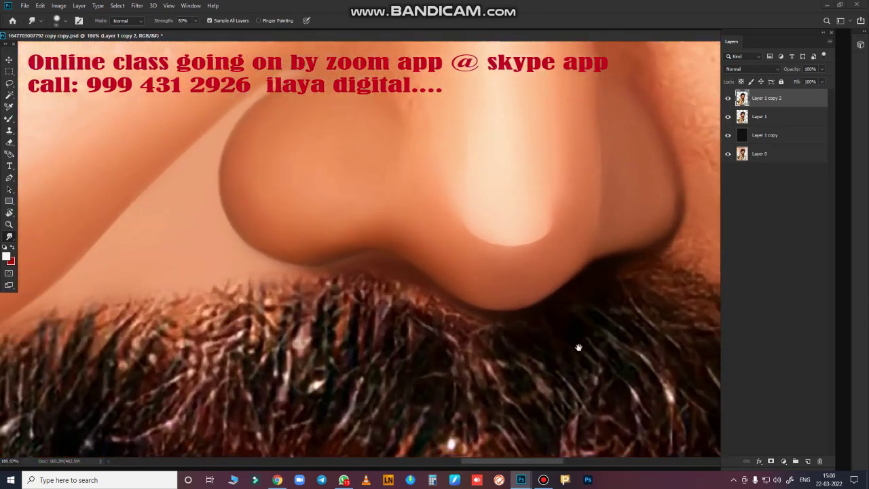
{"action": "scroll", "coordinate": [542, 360], "scroll_direction": "up", "scroll_amount": 1}
{"action": "mouse_move", "coordinate": [465, 313]}
{"action": "left_mouse_down"}
{"action": "mouse_move", "coordinate": [455, 301]}
{"action": "mouse_move", "coordinate": [501, 301]}
{"action": "mouse_move", "coordinate": [530, 288]}
{"action": "mouse_move", "coordinate": [428, 277]}
{"action": "mouse_move", "coordinate": [415, 287]}
{"action": "mouse_move", "coordinate": [509, 258]}
{"action": "mouse_move", "coordinate": [497, 175]}
{"action": "mouse_move", "coordinate": [373, 291]}
{"action": "left_mouse_up"}
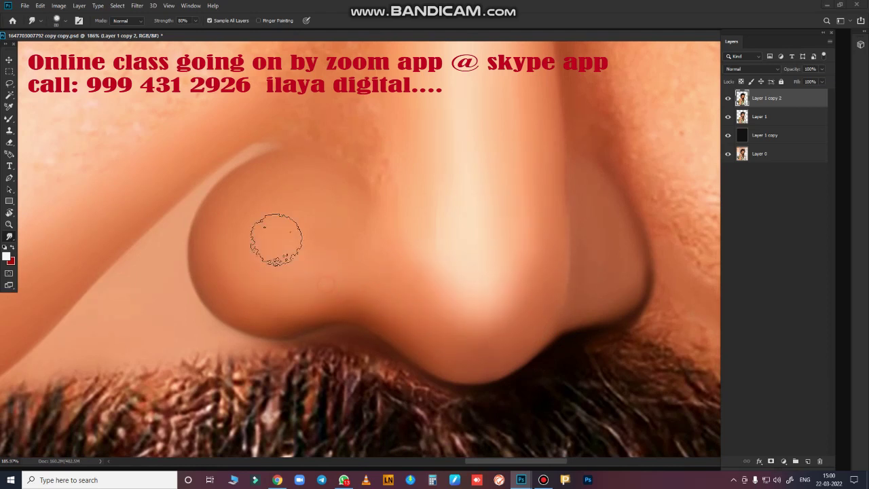
Step: Blend the upper nose-bridge highlight up into the brows and the skin between them
{"action": "scroll", "coordinate": [524, 334], "scroll_direction": "down", "scroll_amount": 2}
{"action": "scroll", "coordinate": [522, 215], "scroll_direction": "down", "scroll_amount": 2}
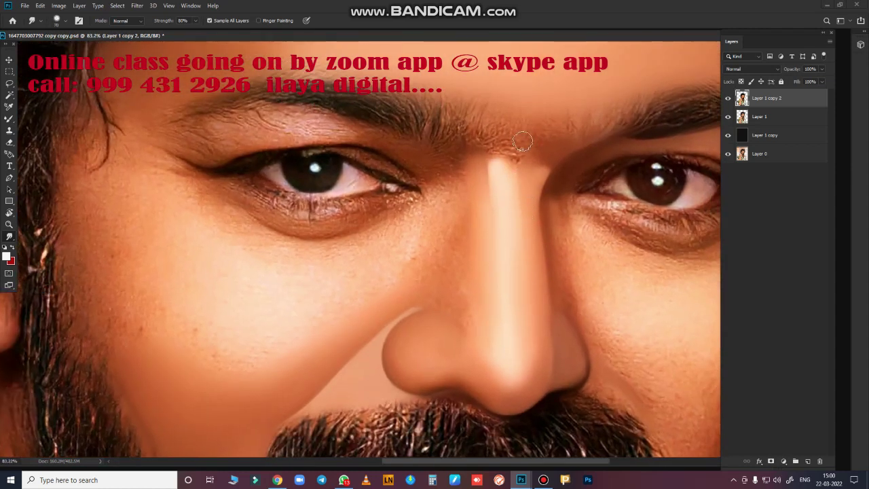
{"action": "mouse_move", "coordinate": [523, 141]}
{"action": "left_mouse_down"}
{"action": "mouse_move", "coordinate": [496, 178]}
{"action": "mouse_move", "coordinate": [483, 165]}
{"action": "left_mouse_up"}
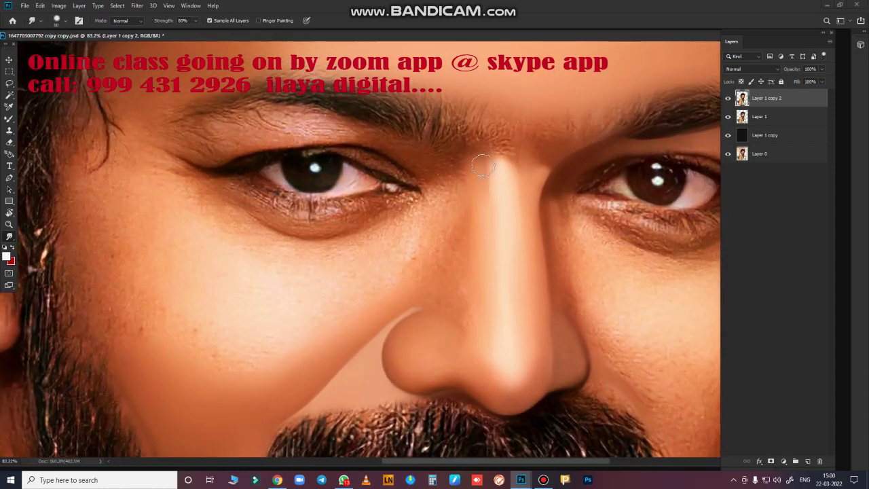
{"action": "left_click_drag", "start_coordinate": [488, 198], "coordinate": [509, 158]}
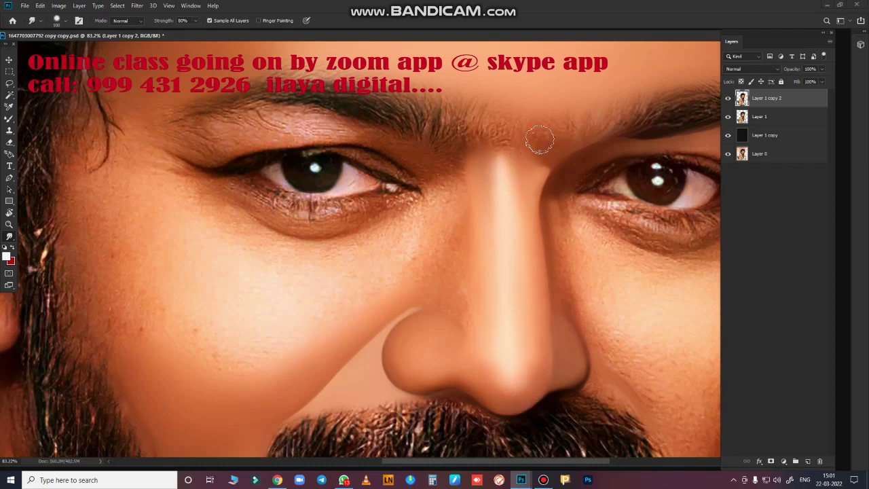
{"action": "mouse_move", "coordinate": [567, 126]}
{"action": "left_mouse_down"}
{"action": "mouse_move", "coordinate": [532, 155]}
{"action": "mouse_move", "coordinate": [489, 136]}
{"action": "mouse_move", "coordinate": [514, 131]}
{"action": "mouse_move", "coordinate": [479, 122]}
{"action": "mouse_move", "coordinate": [489, 166]}
{"action": "left_mouse_up"}
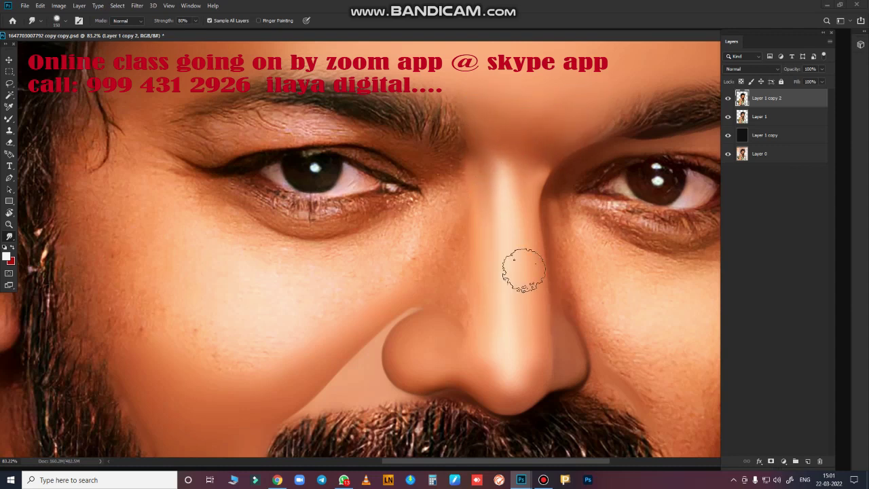
{"action": "mouse_move", "coordinate": [524, 271]}
{"action": "left_mouse_down"}
{"action": "mouse_move", "coordinate": [491, 122]}
{"action": "mouse_move", "coordinate": [510, 219]}
{"action": "mouse_move", "coordinate": [564, 122]}
{"action": "mouse_move", "coordinate": [531, 231]}
{"action": "mouse_move", "coordinate": [460, 314]}
{"action": "left_mouse_up"}
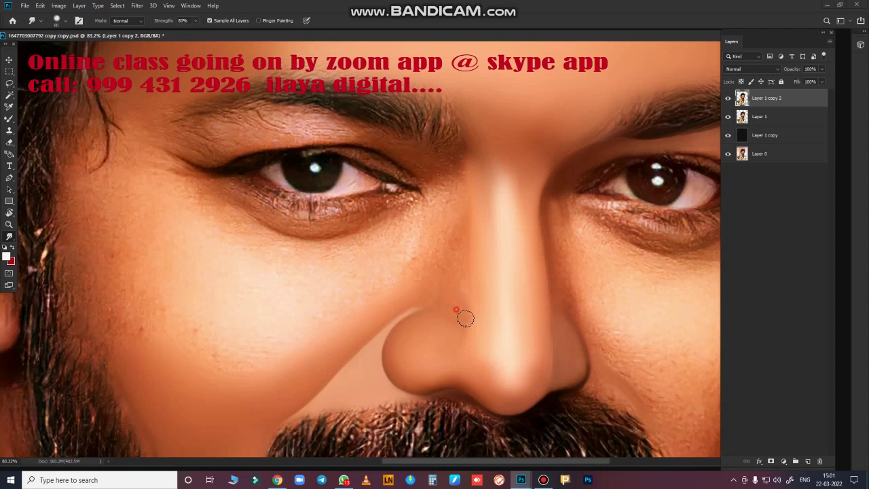
{"action": "mouse_move", "coordinate": [456, 317]}
{"action": "left_mouse_down"}
{"action": "mouse_move", "coordinate": [457, 230]}
{"action": "mouse_move", "coordinate": [360, 248]}
{"action": "mouse_move", "coordinate": [382, 240]}
{"action": "mouse_move", "coordinate": [426, 275]}
{"action": "left_mouse_up"}
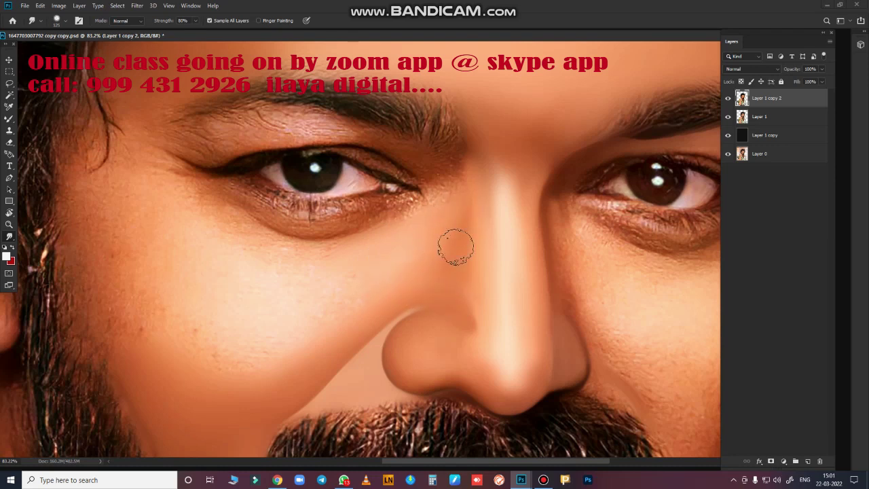
{"action": "mouse_move", "coordinate": [604, 352]}
{"action": "left_mouse_down"}
{"action": "mouse_move", "coordinate": [559, 310]}
{"action": "mouse_move", "coordinate": [551, 334]}
{"action": "mouse_move", "coordinate": [481, 317]}
{"action": "mouse_move", "coordinate": [423, 237]}
{"action": "mouse_move", "coordinate": [524, 360]}
{"action": "mouse_move", "coordinate": [543, 346]}
{"action": "mouse_move", "coordinate": [509, 343]}
{"action": "left_mouse_up"}
Step: Finish the Pen path around the left eye and load it as a selection
{"action": "key", "text": "p"}
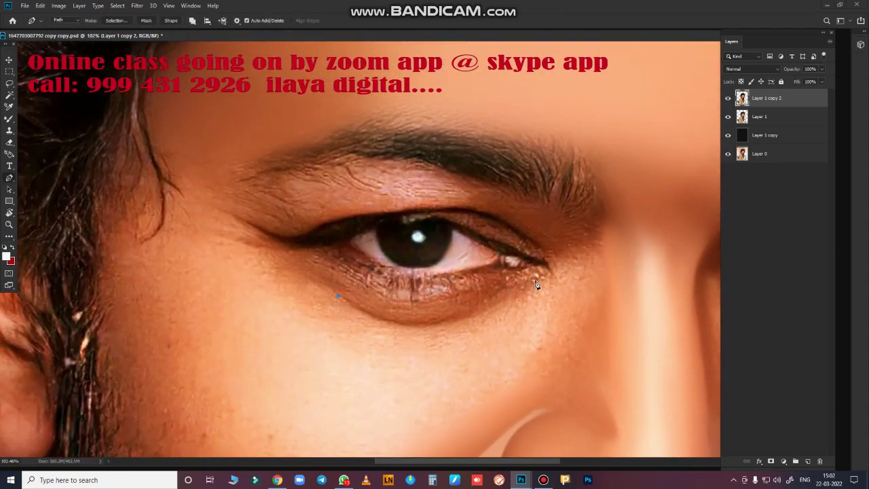
{"action": "left_click_drag", "start_coordinate": [555, 265], "coordinate": [640, 215]}
{"action": "left_click_drag", "start_coordinate": [438, 214], "coordinate": [438, 219]}
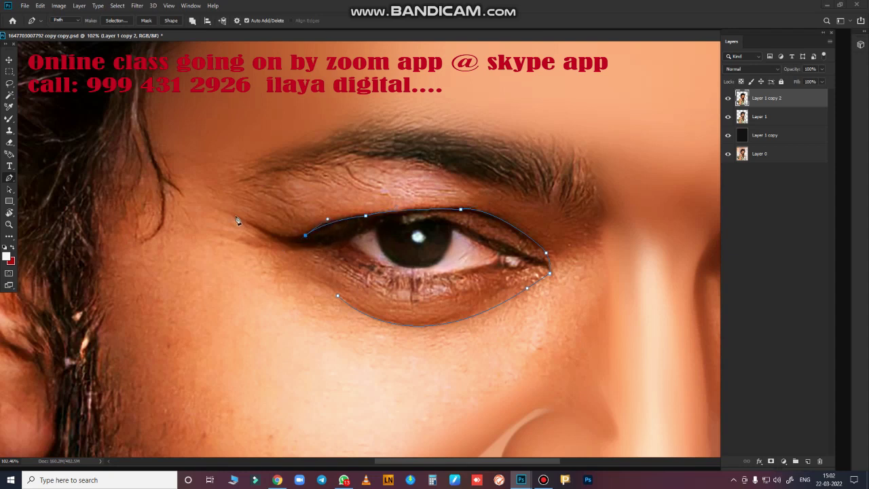
{"action": "left_click_drag", "start_coordinate": [193, 229], "coordinate": [216, 290]}
{"action": "key", "text": "ctrl+Return"}
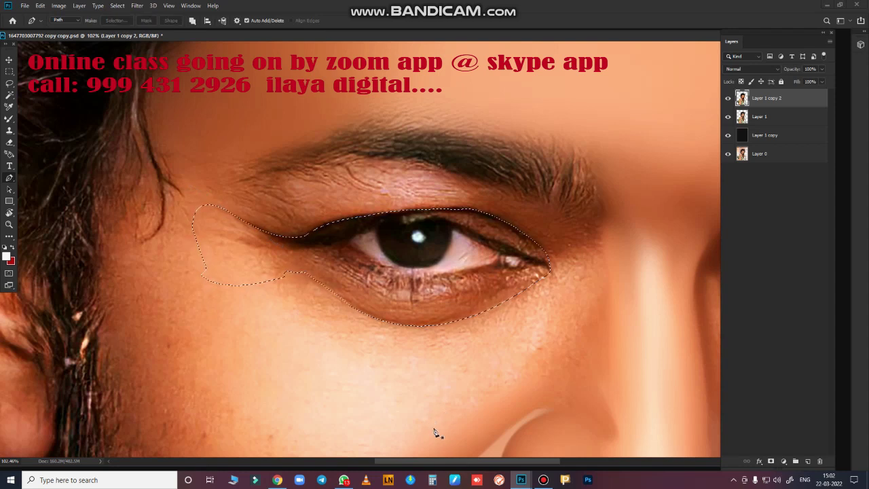
Step: Smudge the lower eyelid edge, outer upper lid and lash line smooth
{"action": "key", "text": "r"}
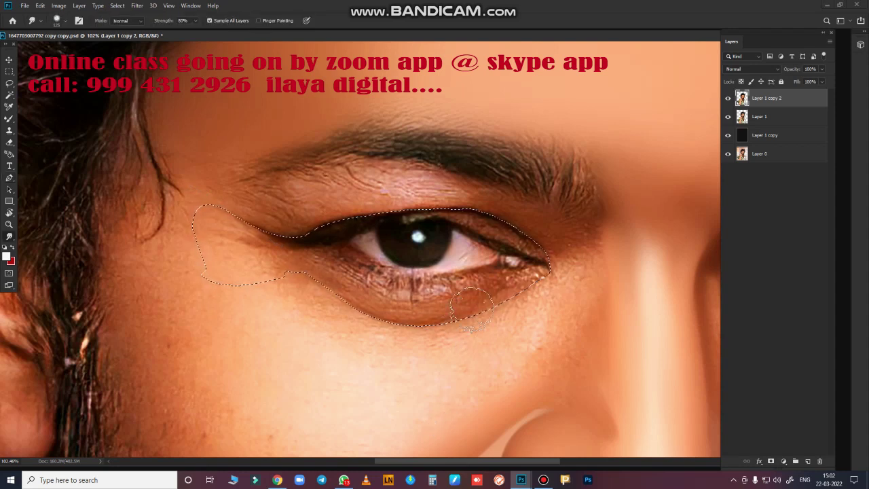
{"action": "mouse_move", "coordinate": [455, 344]}
{"action": "left_mouse_down"}
{"action": "mouse_move", "coordinate": [487, 348]}
{"action": "mouse_move", "coordinate": [476, 332]}
{"action": "left_mouse_up"}
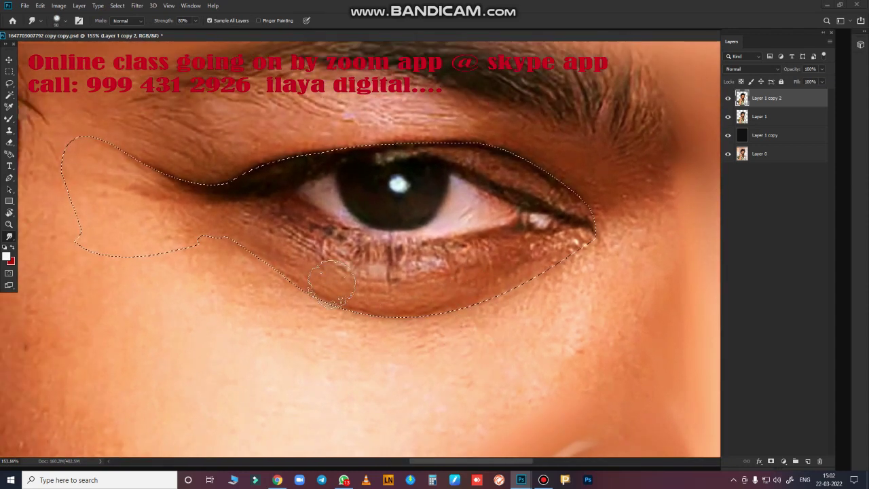
{"action": "left_click_drag", "start_coordinate": [303, 299], "coordinate": [521, 290]}
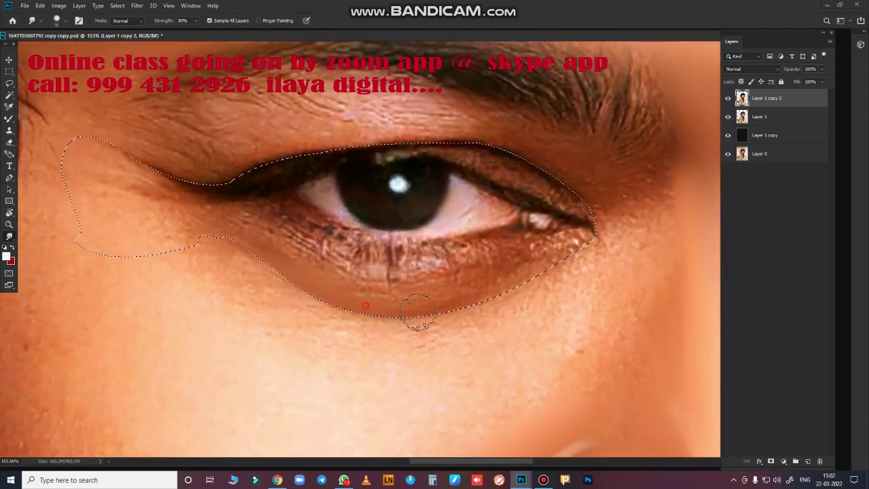
{"action": "mouse_move", "coordinate": [591, 253]}
{"action": "left_mouse_down"}
{"action": "mouse_move", "coordinate": [485, 302]}
{"action": "mouse_move", "coordinate": [278, 281]}
{"action": "mouse_move", "coordinate": [312, 296]}
{"action": "mouse_move", "coordinate": [312, 309]}
{"action": "left_mouse_up"}
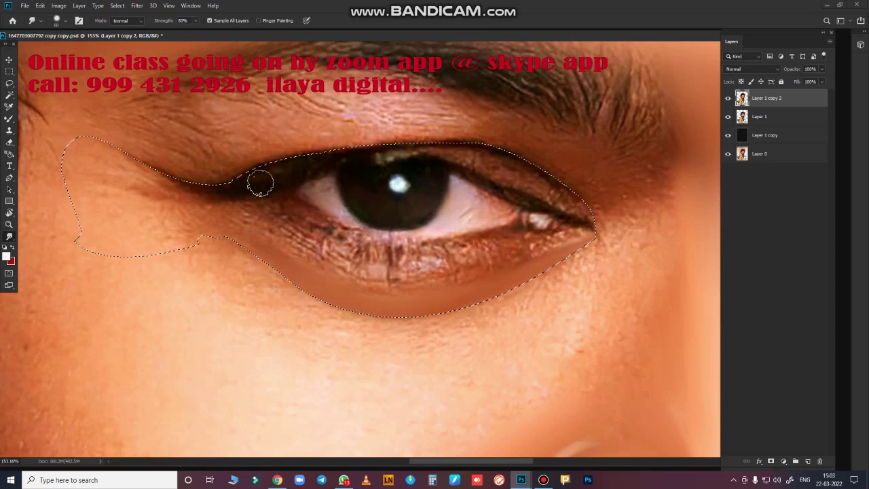
{"action": "left_click_drag", "start_coordinate": [263, 180], "coordinate": [151, 168]}
{"action": "left_click_drag", "start_coordinate": [228, 188], "coordinate": [313, 156]}
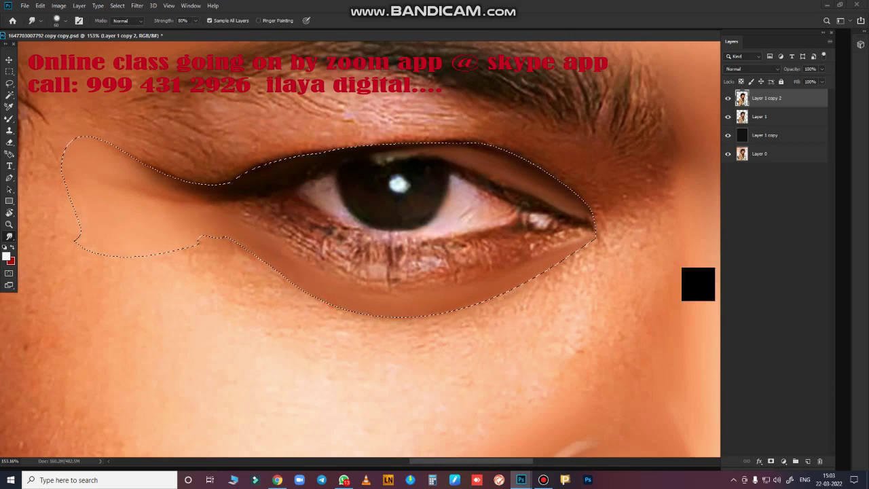
Step: With a larger brush, smooth the outer eye corner and the upper eyelid above the iris
{"action": "key", "text": "bracketright"}
{"action": "key", "text": "bracketright"}
{"action": "key", "text": "bracketright"}
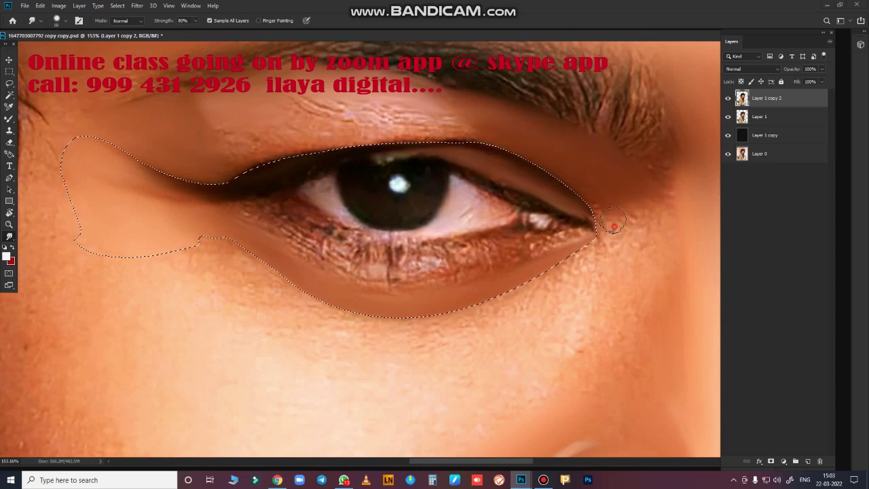
{"action": "left_click_drag", "start_coordinate": [615, 188], "coordinate": [605, 212]}
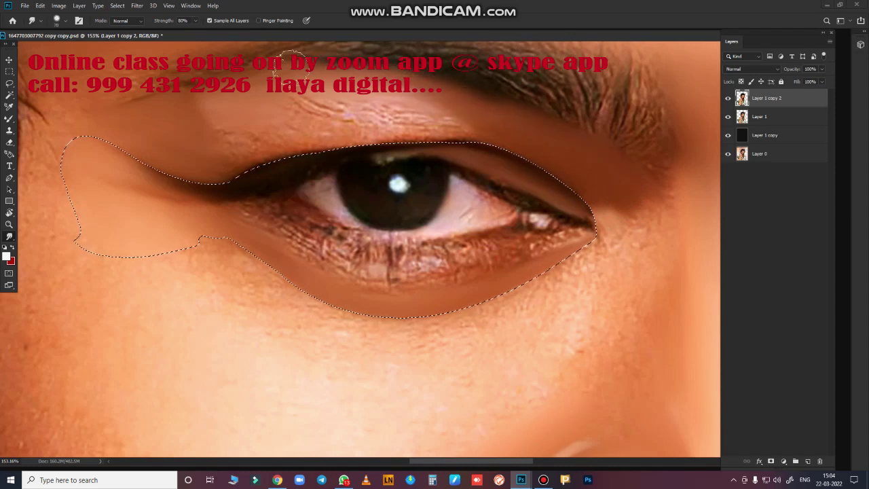
{"action": "mouse_move", "coordinate": [230, 174]}
{"action": "left_mouse_down"}
{"action": "mouse_move", "coordinate": [488, 130]}
{"action": "mouse_move", "coordinate": [368, 141]}
{"action": "left_mouse_up"}
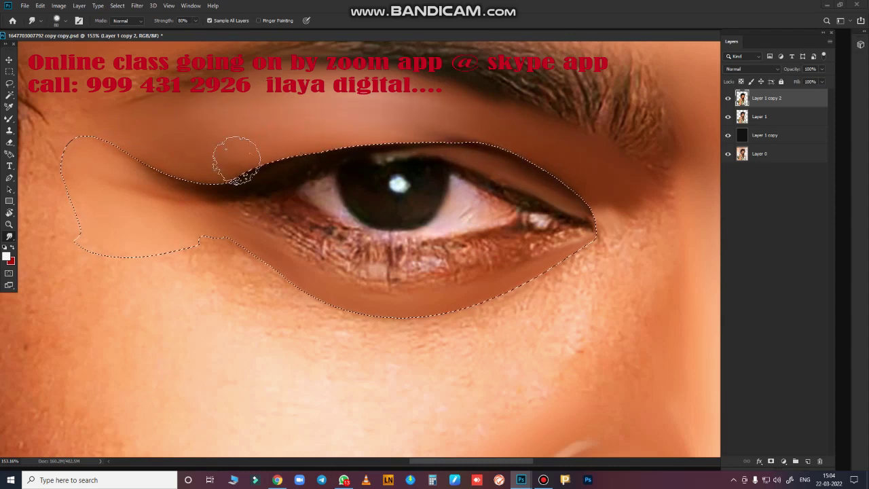
{"action": "mouse_move", "coordinate": [506, 143]}
{"action": "left_mouse_down"}
{"action": "mouse_move", "coordinate": [469, 130]}
{"action": "mouse_move", "coordinate": [491, 171]}
{"action": "mouse_move", "coordinate": [575, 201]}
{"action": "left_mouse_up"}
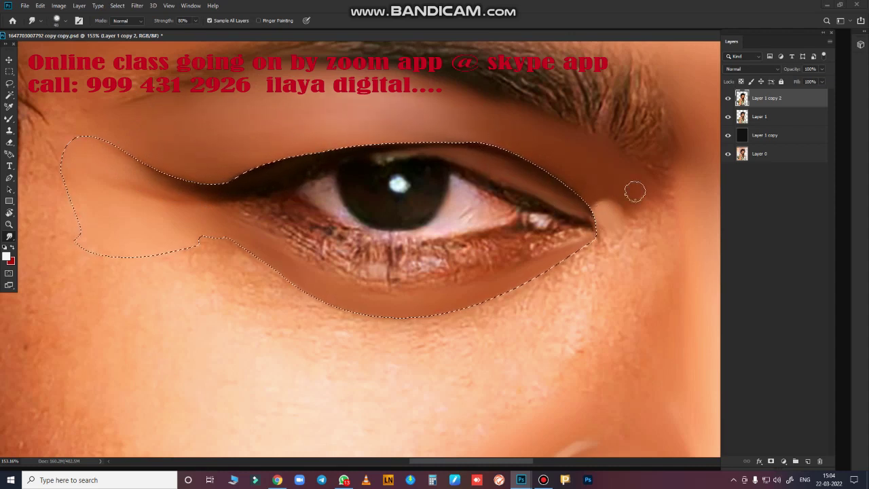
{"action": "key", "text": "bracketright"}
{"action": "key", "text": "bracketright"}
{"action": "key", "text": "bracketright"}
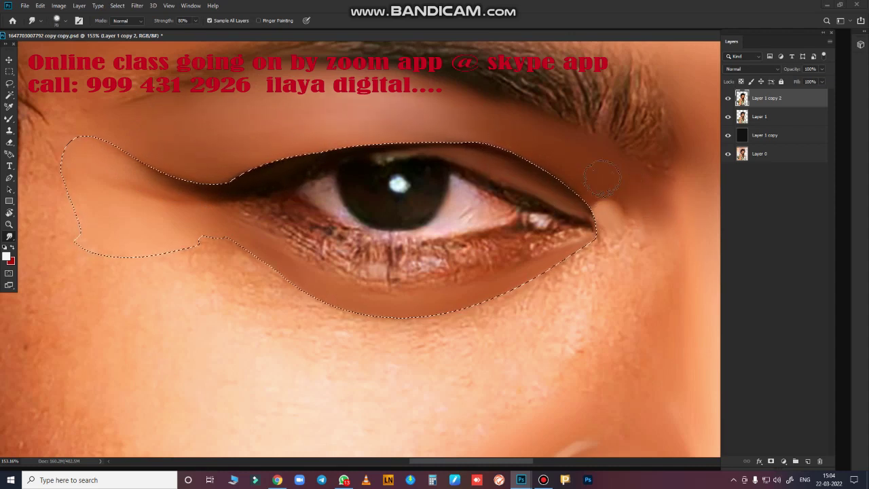
{"action": "left_click_drag", "start_coordinate": [602, 178], "coordinate": [610, 184]}
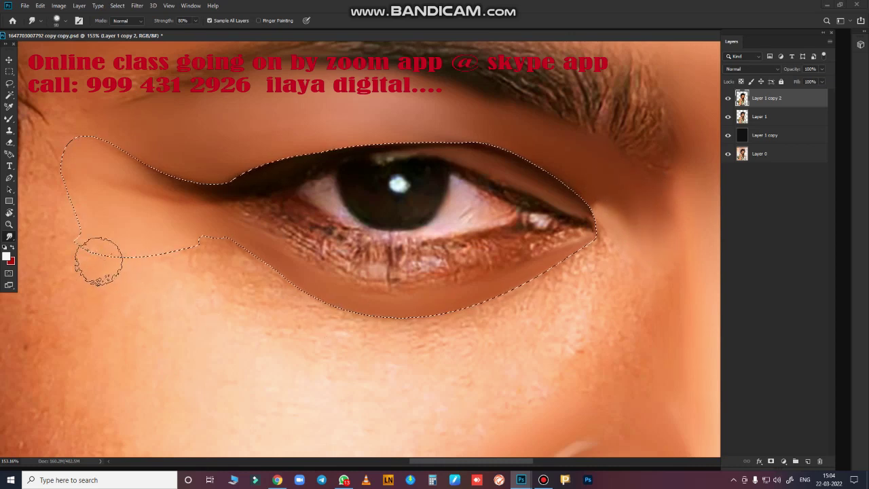
Step: Smudge the skin below the eye smooth with a bigger brush
{"action": "key", "text": "bracketright"}
{"action": "key", "text": "bracketright"}
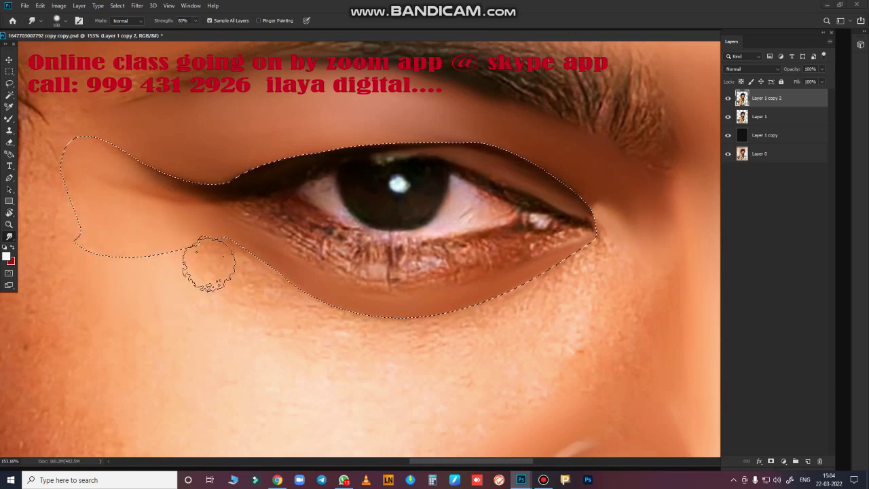
{"action": "left_click_drag", "start_coordinate": [207, 257], "coordinate": [223, 252]}
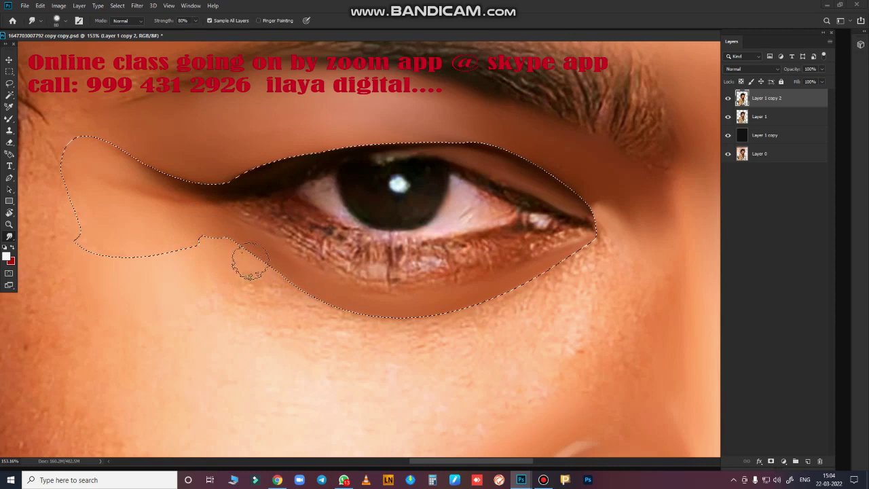
{"action": "key", "text": "bracketright"}
{"action": "key", "text": "bracketright"}
{"action": "key", "text": "bracketright"}
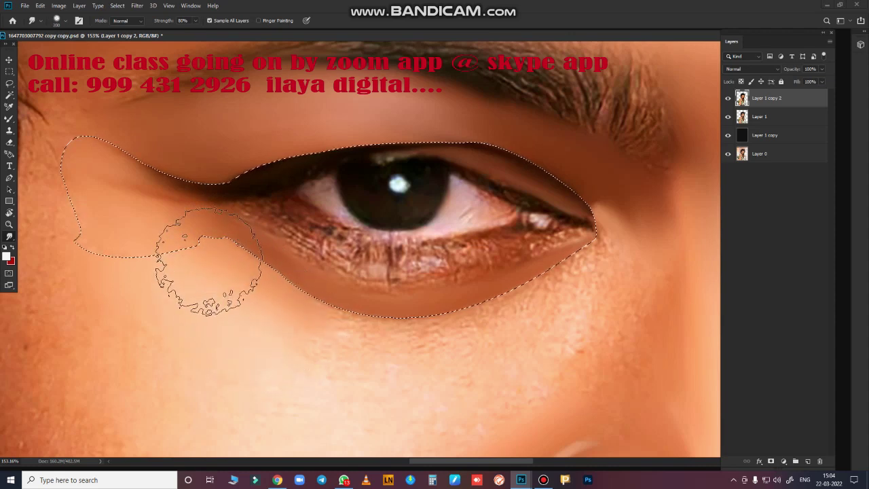
{"action": "key", "text": "bracketleft"}
{"action": "key", "text": "bracketleft"}
{"action": "mouse_move", "coordinate": [292, 295]}
{"action": "left_mouse_down"}
{"action": "mouse_move", "coordinate": [448, 311]}
{"action": "mouse_move", "coordinate": [582, 251]}
{"action": "left_mouse_up"}
{"action": "key", "text": "bracketleft"}
{"action": "key", "text": "bracketleft"}
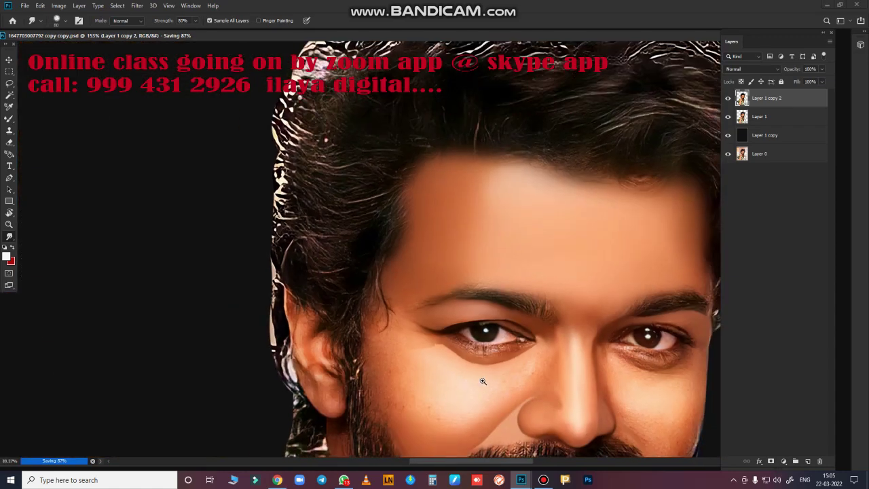
Step: Zoom in on the left eye and choose a soft preset for the Mixer Brush
{"action": "scroll", "coordinate": [513, 385], "scroll_direction": "down", "scroll_amount": 5}
{"action": "left_click_drag", "start_coordinate": [513, 385], "coordinate": [358, 190]}
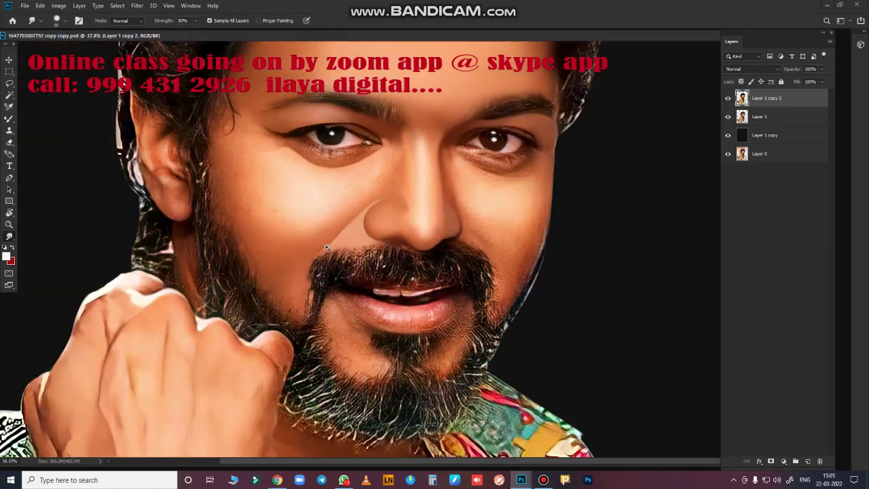
{"action": "scroll", "coordinate": [412, 261], "scroll_direction": "up", "scroll_amount": 4}
{"action": "left_click_drag", "start_coordinate": [197, 176], "coordinate": [610, 487]}
{"action": "scroll", "coordinate": [561, 349], "scroll_direction": "up", "scroll_amount": 1}
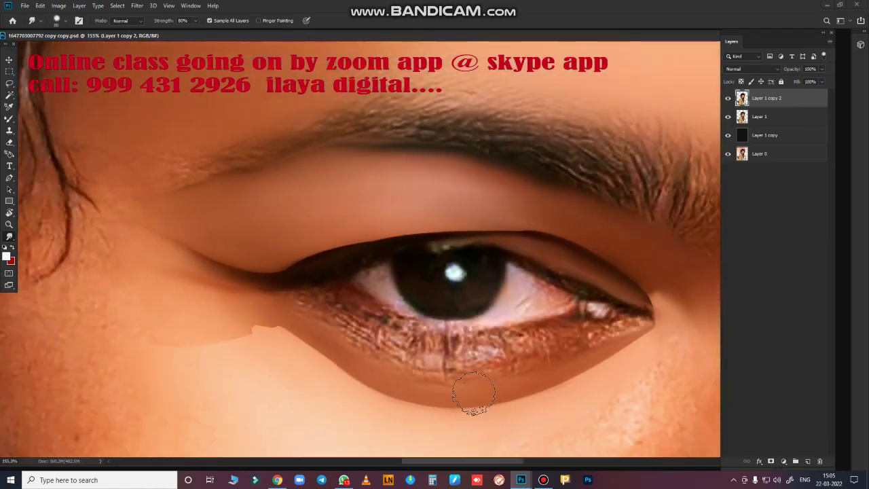
{"action": "key", "text": "b"}
{"action": "right_click", "coordinate": [477, 264]}
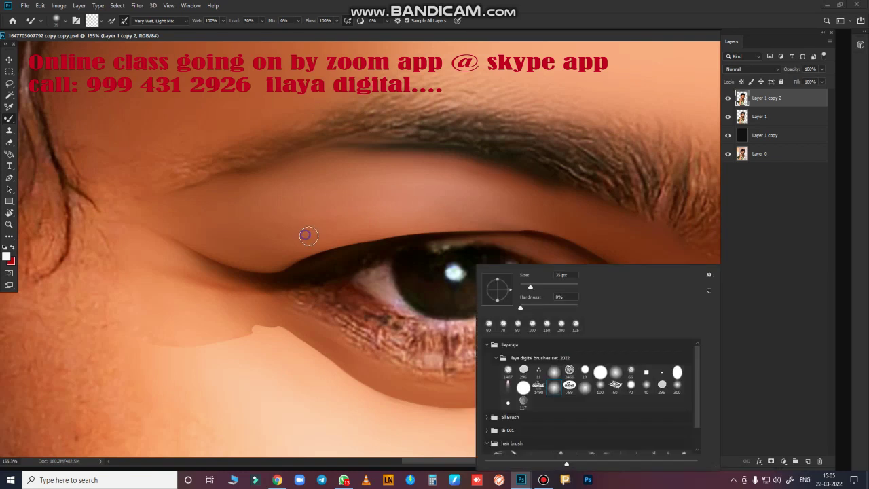
{"action": "key", "text": "Escape"}
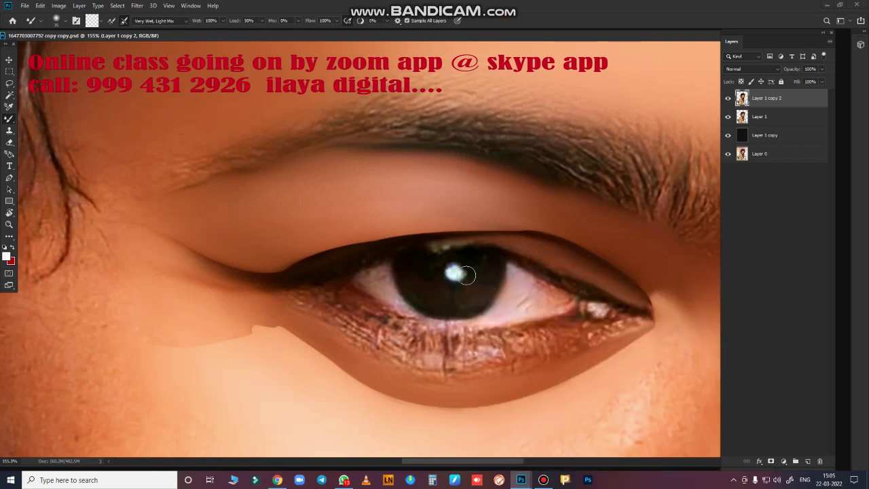
Step: Paint the dark eyeliner tail outward along the crease and darken the upper lid line
{"action": "scroll", "coordinate": [473, 293], "scroll_direction": "up", "scroll_amount": 1}
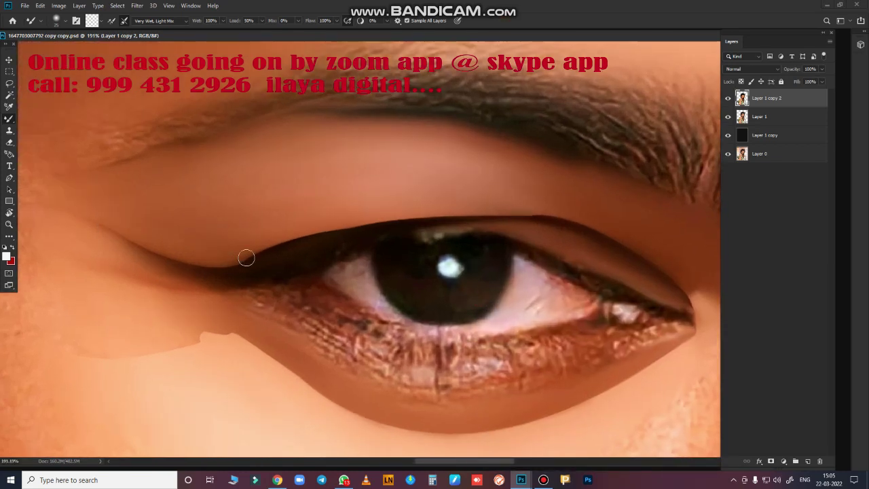
{"action": "mouse_move", "coordinate": [214, 264]}
{"action": "left_mouse_down"}
{"action": "mouse_move", "coordinate": [103, 224]}
{"action": "mouse_move", "coordinate": [302, 252]}
{"action": "left_mouse_up"}
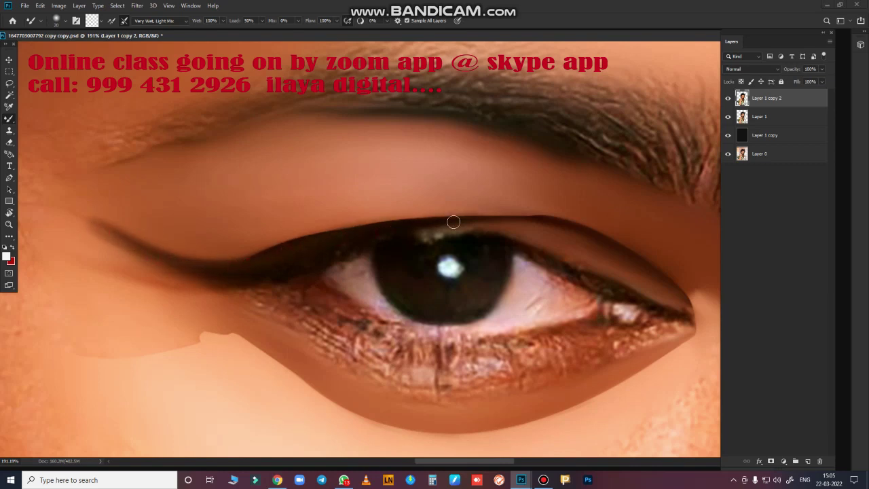
{"action": "left_click_drag", "start_coordinate": [453, 222], "coordinate": [466, 220]}
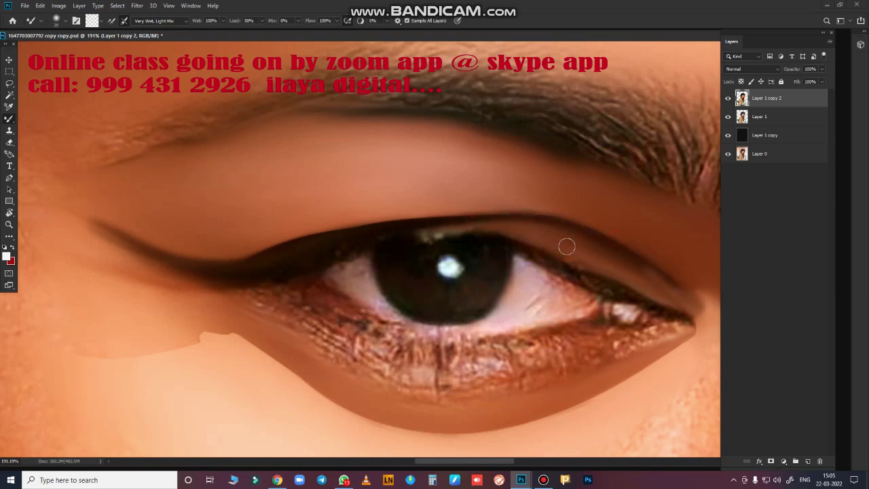
Step: Smudge the eyeliner toward the iris, soften its tail, and clear the under-lid light patch
{"action": "key", "text": "r"}
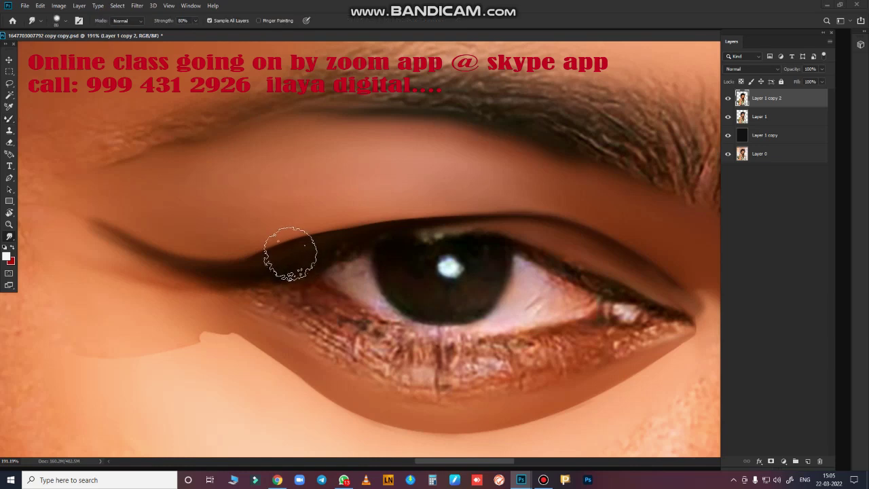
{"action": "left_click_drag", "start_coordinate": [99, 204], "coordinate": [297, 253]}
{"action": "mouse_move", "coordinate": [258, 368]}
{"action": "left_mouse_down"}
{"action": "mouse_move", "coordinate": [102, 353]}
{"action": "mouse_move", "coordinate": [175, 346]}
{"action": "mouse_move", "coordinate": [209, 355]}
{"action": "left_mouse_up"}
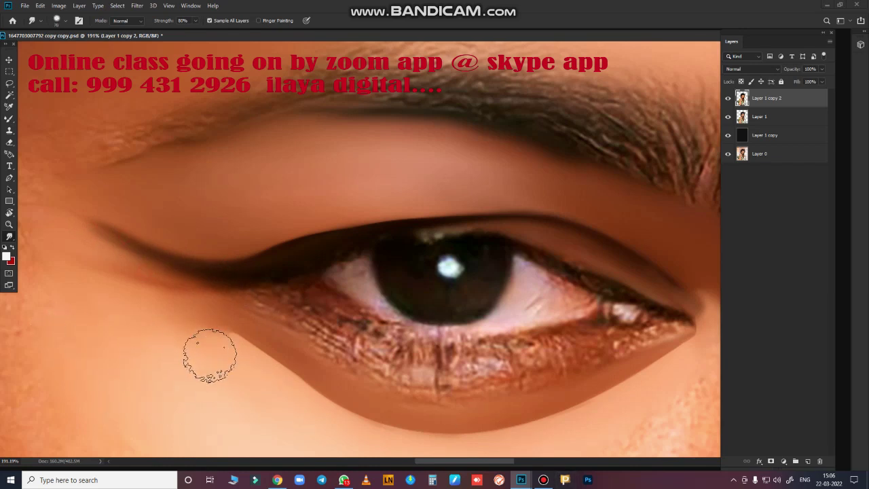
{"action": "left_click_drag", "start_coordinate": [70, 224], "coordinate": [112, 246]}
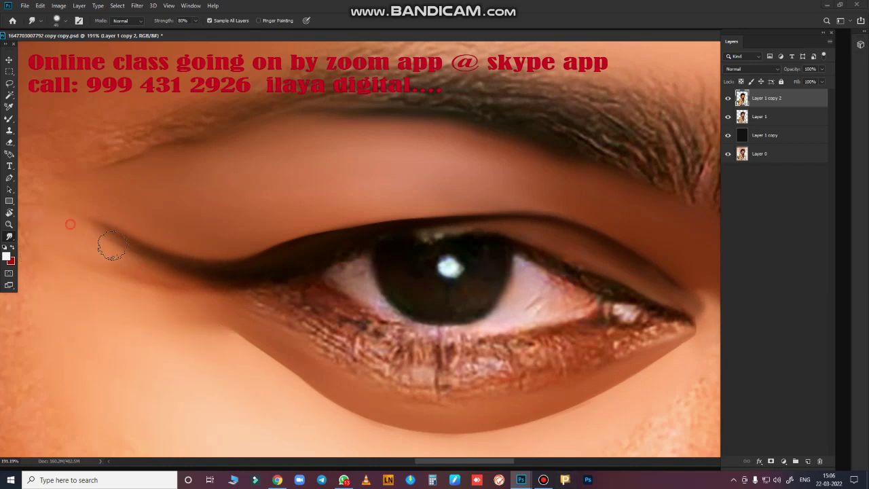
Step: Make Layer 1 copy 2 the active layer after a no-layer-selected error
{"action": "key", "text": "bracketright"}
{"action": "key", "text": "bracketright"}
{"action": "key", "text": "bracketright"}
{"action": "left_click_drag", "start_coordinate": [644, 364], "coordinate": [478, 248]}
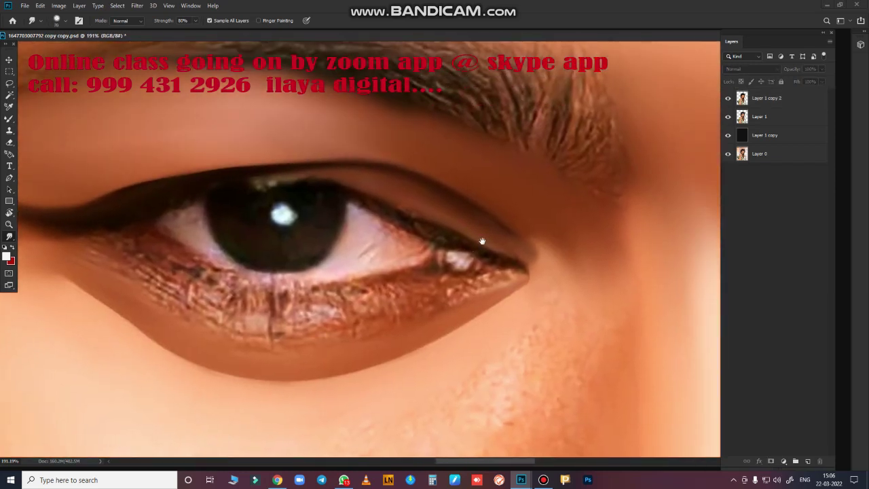
{"action": "left_click", "coordinate": [552, 281]}
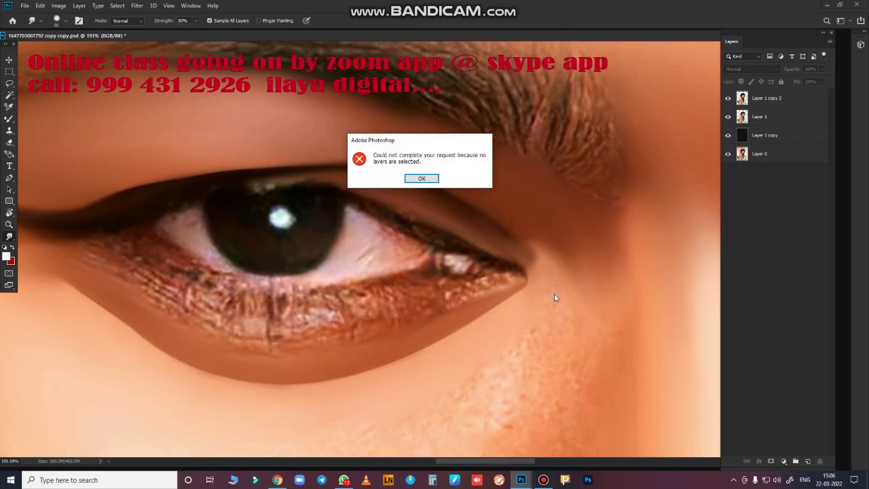
{"action": "left_click", "coordinate": [431, 180]}
{"action": "left_click", "coordinate": [774, 101]}
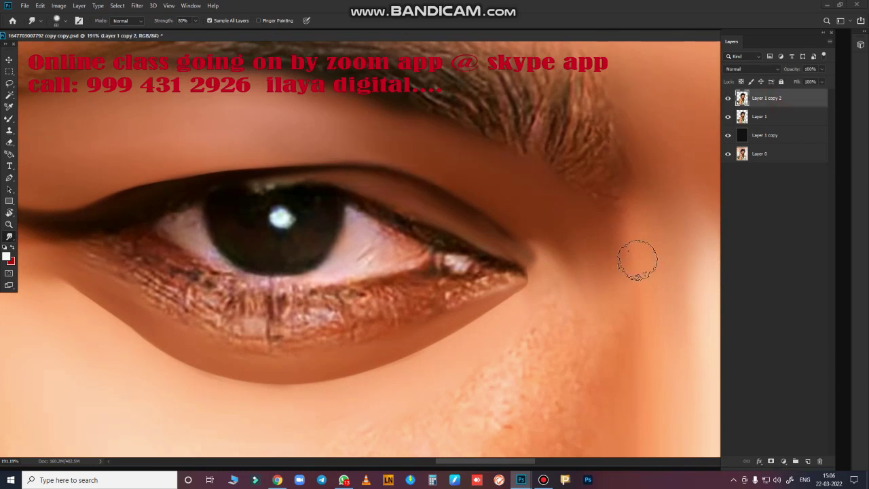
Step: With a smaller brush, blend the outer-corner crease, upper lid edge and lower-lid crease shadow
{"action": "key", "text": "bracketleft"}
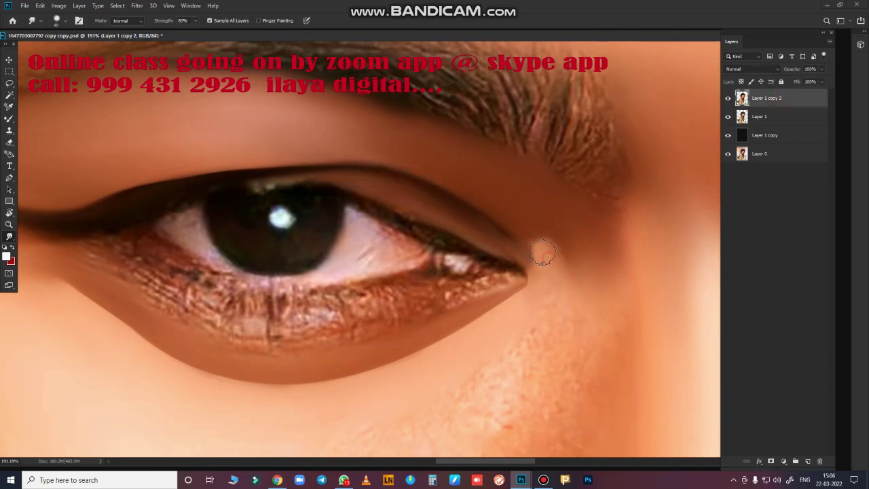
{"action": "left_click_drag", "start_coordinate": [516, 249], "coordinate": [530, 266]}
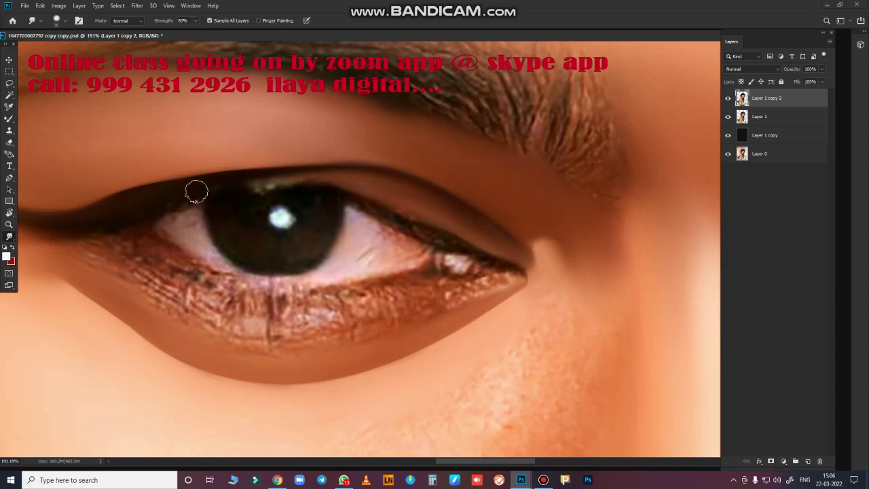
{"action": "mouse_move", "coordinate": [196, 192]}
{"action": "left_mouse_down"}
{"action": "mouse_move", "coordinate": [388, 177]}
{"action": "mouse_move", "coordinate": [335, 184]}
{"action": "mouse_move", "coordinate": [362, 178]}
{"action": "left_mouse_up"}
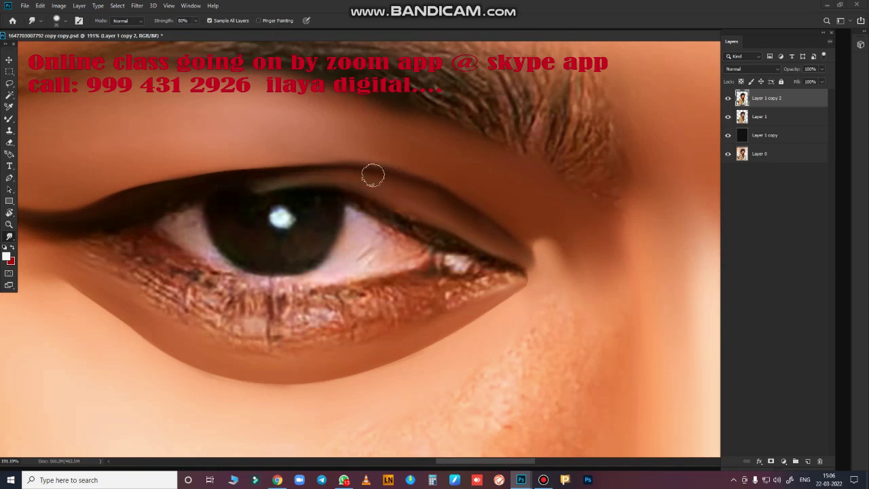
{"action": "left_click_drag", "start_coordinate": [540, 272], "coordinate": [531, 276]}
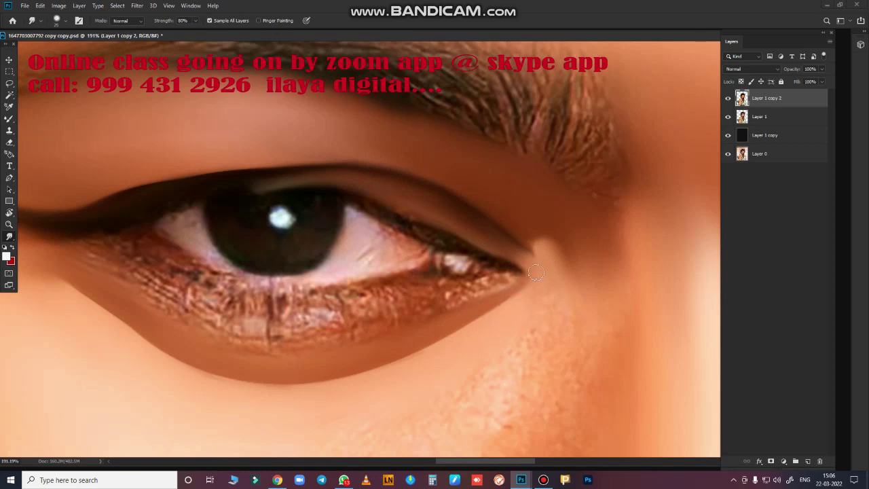
{"action": "left_click_drag", "start_coordinate": [537, 379], "coordinate": [700, 288]}
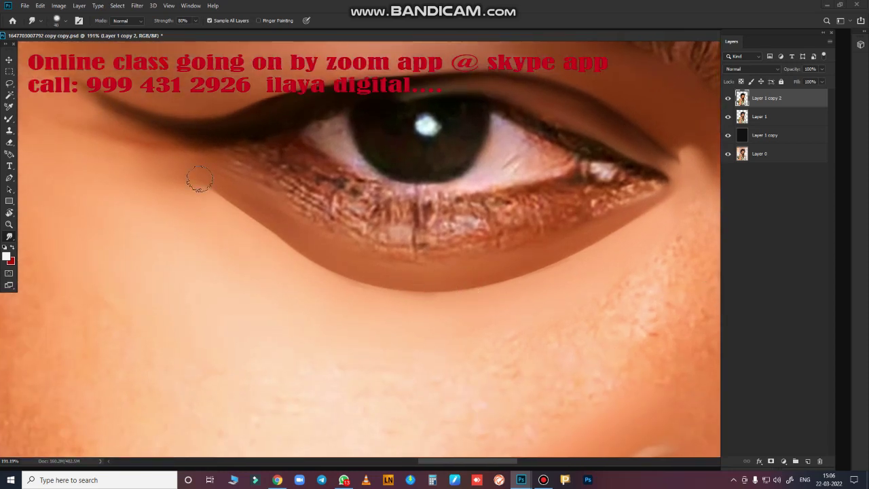
{"action": "mouse_move", "coordinate": [185, 176]}
{"action": "left_mouse_down"}
{"action": "mouse_move", "coordinate": [388, 281]}
{"action": "mouse_move", "coordinate": [489, 288]}
{"action": "left_mouse_up"}
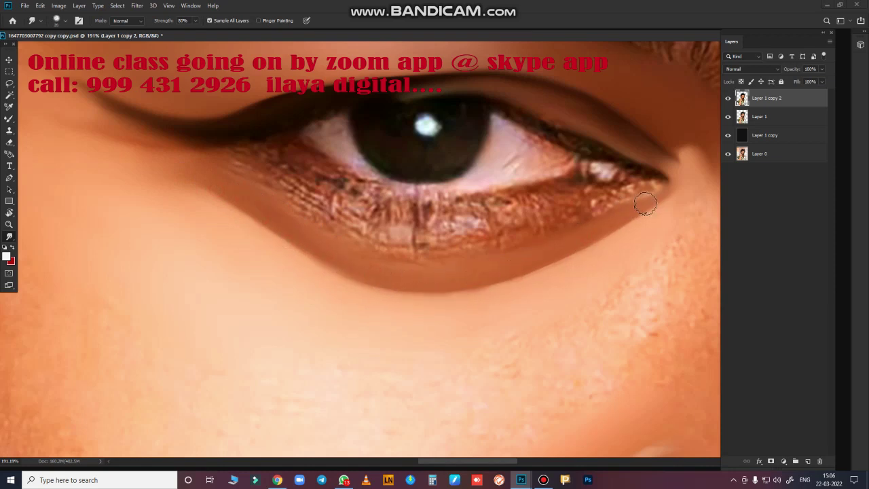
{"action": "left_click_drag", "start_coordinate": [367, 281], "coordinate": [267, 202]}
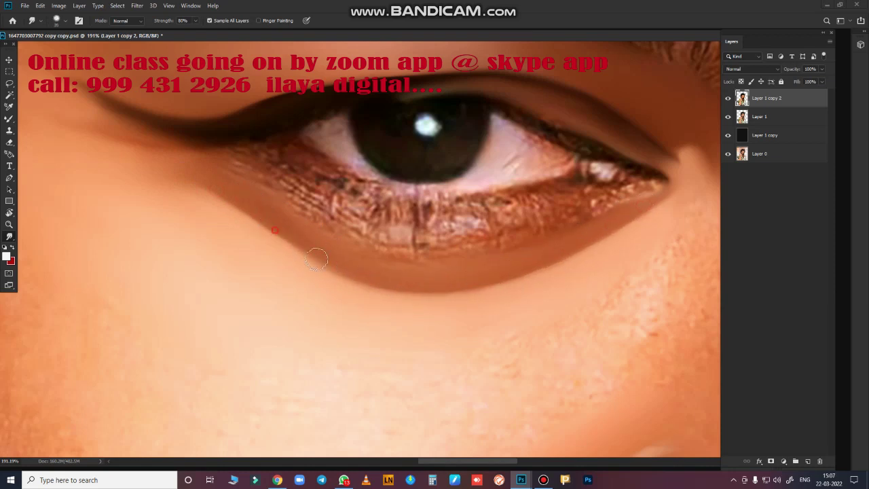
Step: Smear the temple hair edge into skin tone with a larger brush
{"action": "scroll", "coordinate": [317, 172], "scroll_direction": "down", "scroll_amount": 3}
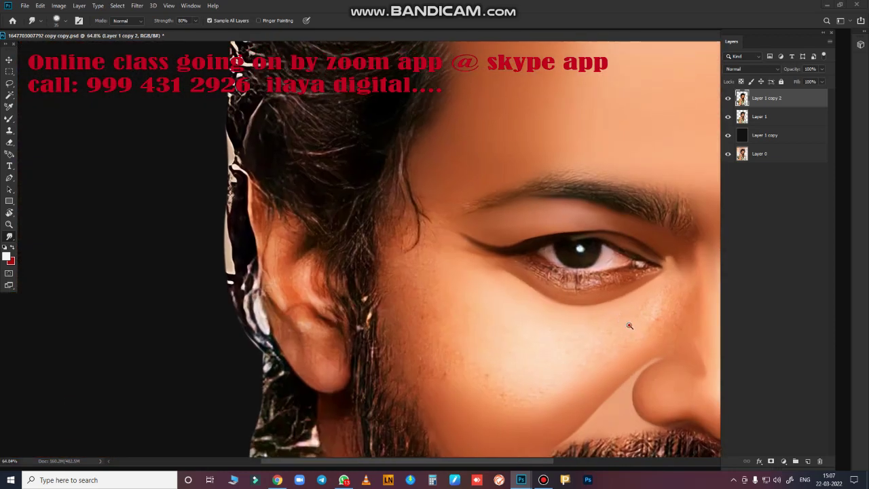
{"action": "scroll", "coordinate": [317, 172], "scroll_direction": "up", "scroll_amount": 2}
{"action": "scroll", "coordinate": [461, 322], "scroll_direction": "down", "scroll_amount": 3}
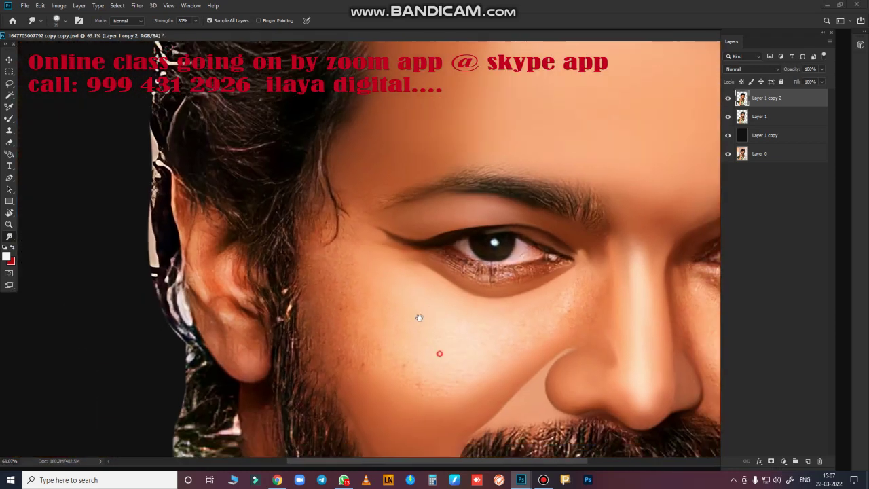
{"action": "key", "text": "bracketright"}
{"action": "key", "text": "bracketright"}
{"action": "key", "text": "bracketright"}
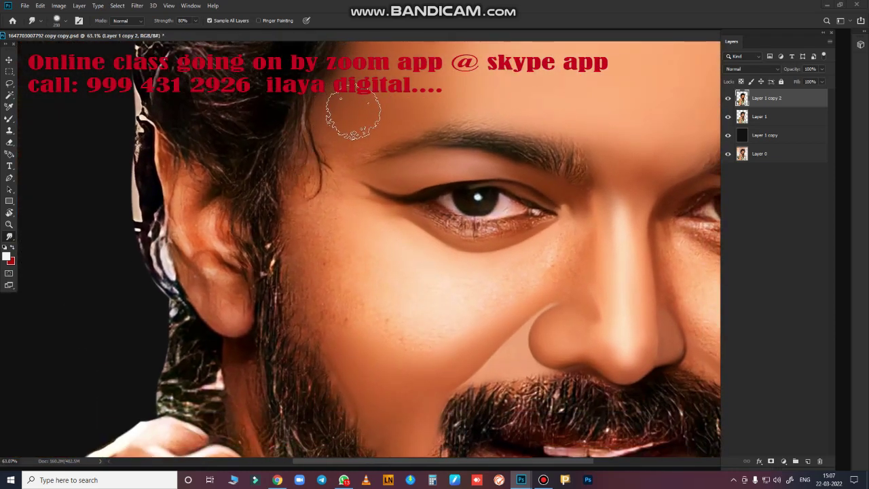
{"action": "mouse_move", "coordinate": [305, 196]}
{"action": "left_mouse_down"}
{"action": "mouse_move", "coordinate": [347, 135]}
{"action": "mouse_move", "coordinate": [302, 218]}
{"action": "mouse_move", "coordinate": [330, 116]}
{"action": "mouse_move", "coordinate": [349, 88]}
{"action": "mouse_move", "coordinate": [360, 132]}
{"action": "mouse_move", "coordinate": [330, 223]}
{"action": "mouse_move", "coordinate": [333, 297]}
{"action": "mouse_move", "coordinate": [320, 324]}
{"action": "left_mouse_up"}
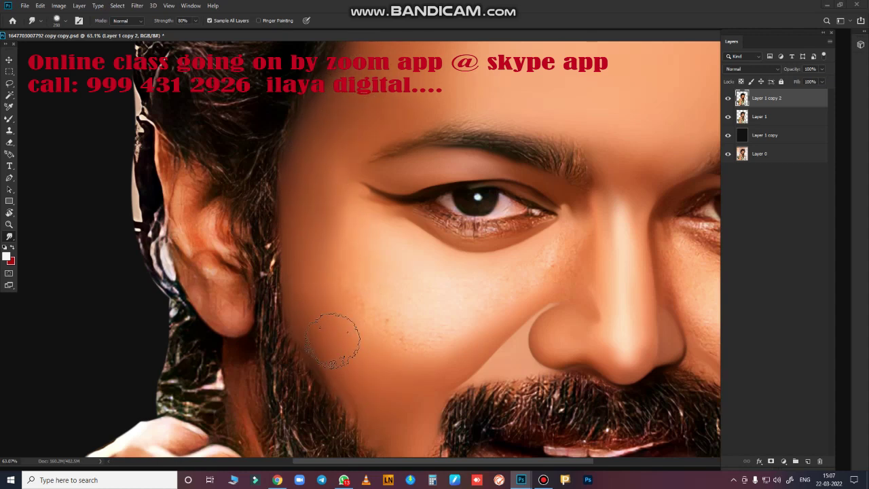
Step: Smooth the light patch on the cheek under the eye
{"action": "key", "text": "bracketright"}
{"action": "key", "text": "bracketright"}
{"action": "key", "text": "bracketleft"}
{"action": "key", "text": "bracketleft"}
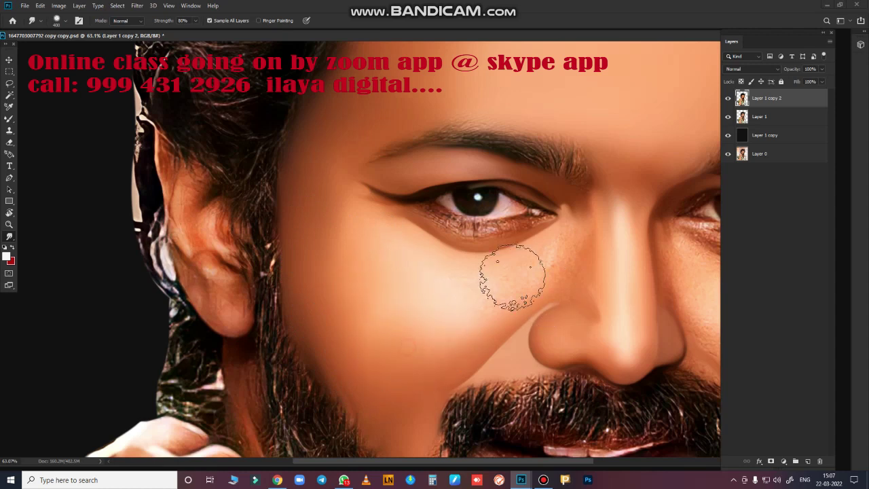
{"action": "key", "text": "bracketleft"}
{"action": "key", "text": "bracketleft"}
{"action": "mouse_move", "coordinate": [546, 254]}
{"action": "left_mouse_down"}
{"action": "mouse_move", "coordinate": [523, 268]}
{"action": "mouse_move", "coordinate": [510, 299]}
{"action": "mouse_move", "coordinate": [567, 266]}
{"action": "left_mouse_up"}
Step: Blend the skin down the nose bridge and view the whole portrait
{"action": "scroll", "coordinate": [417, 339], "scroll_direction": "down", "scroll_amount": 2}
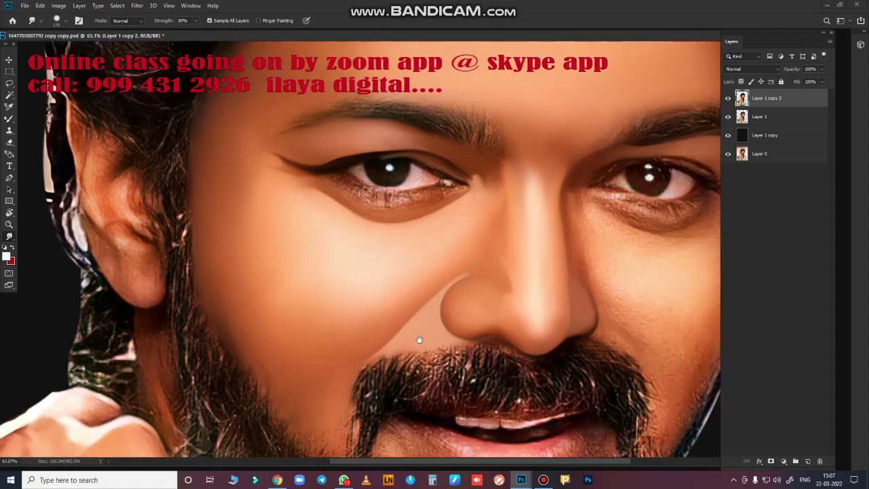
{"action": "scroll", "coordinate": [403, 306], "scroll_direction": "up", "scroll_amount": 3}
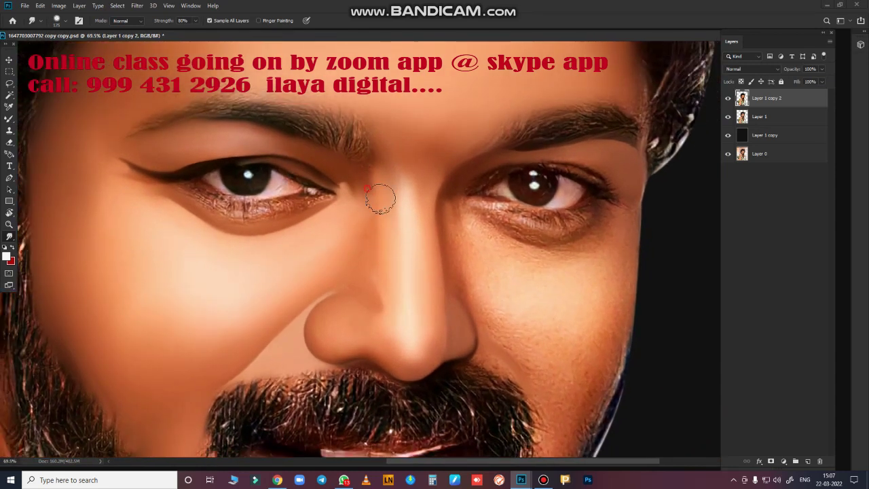
{"action": "key", "text": "bracketleft"}
{"action": "key", "text": "bracketleft"}
{"action": "key", "text": "bracketleft"}
{"action": "left_click_drag", "start_coordinate": [380, 191], "coordinate": [373, 216]}
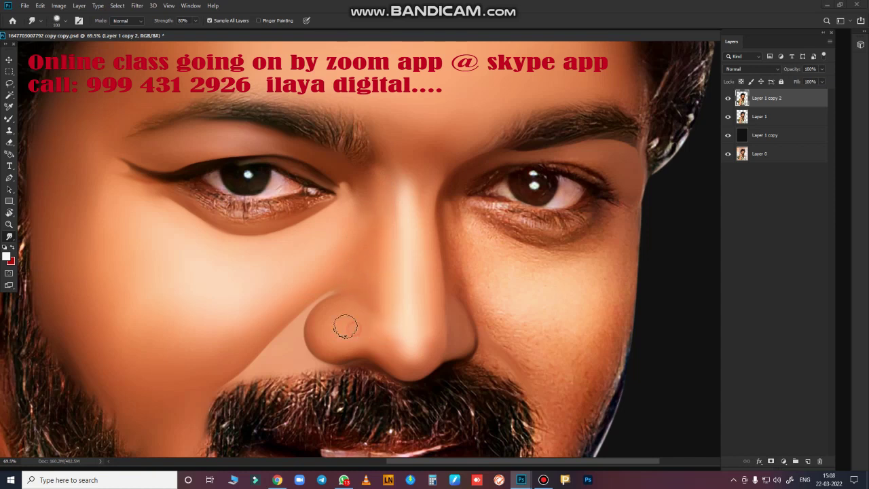
{"action": "key", "text": "ctrl+0"}
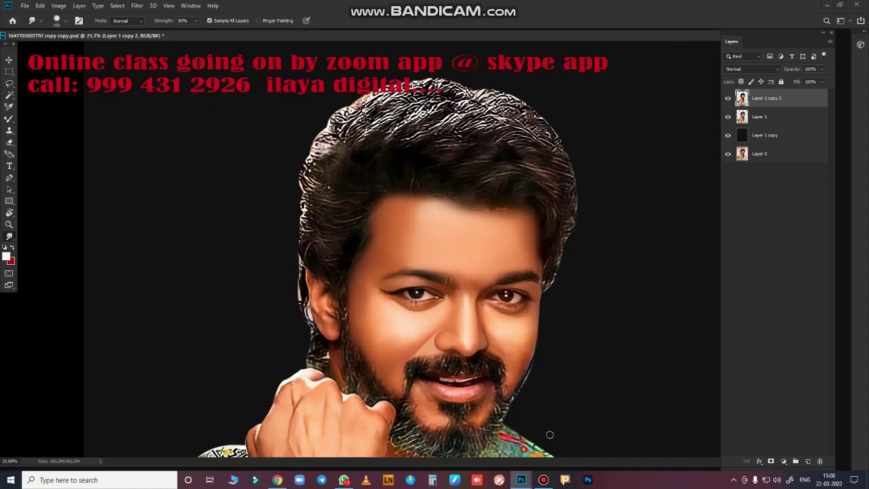
Step: Add a new empty Layer 2 at the top of the layer stack
{"action": "scroll", "coordinate": [548, 432], "scroll_direction": "up", "scroll_amount": 3}
{"action": "scroll", "coordinate": [534, 367], "scroll_direction": "up", "scroll_amount": 3}
{"action": "scroll", "coordinate": [514, 324], "scroll_direction": "up", "scroll_amount": 2}
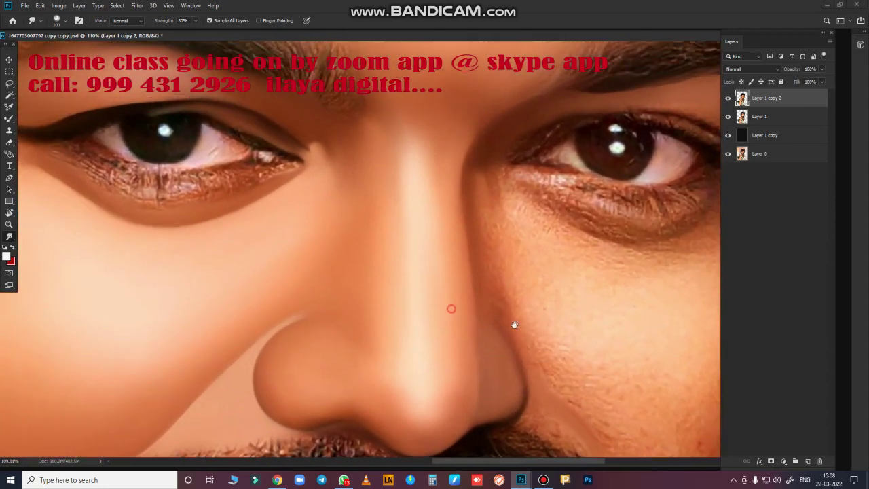
{"action": "scroll", "coordinate": [571, 293], "scroll_direction": "up", "scroll_amount": 2}
{"action": "scroll", "coordinate": [571, 292], "scroll_direction": "up", "scroll_amount": 1}
{"action": "scroll", "coordinate": [598, 315], "scroll_direction": "up", "scroll_amount": 2}
{"action": "scroll", "coordinate": [539, 334], "scroll_direction": "up", "scroll_amount": 1}
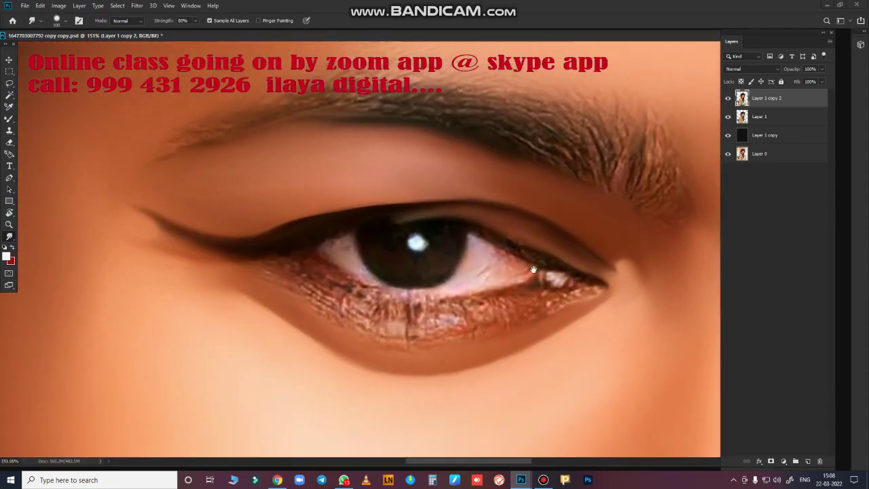
{"action": "left_click", "coordinate": [808, 461]}
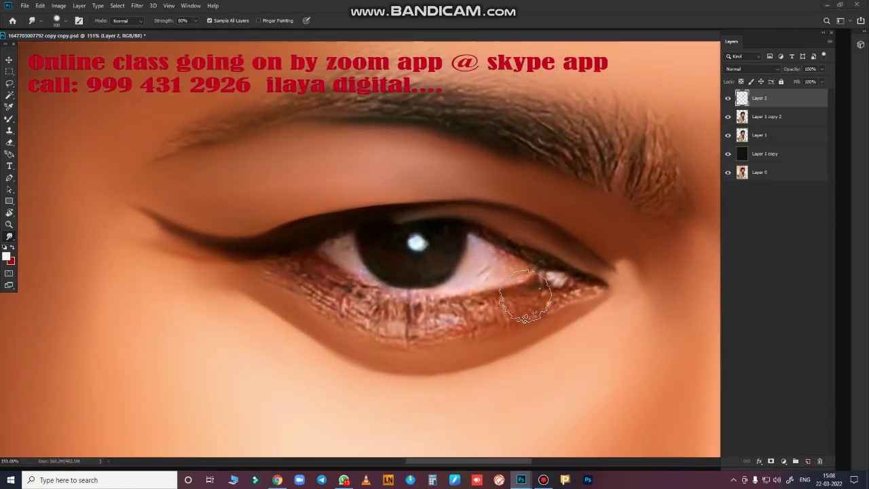
Step: Rotate the canvas view about 12 degrees
{"action": "key", "text": "r"}
{"action": "left_click_drag", "start_coordinate": [591, 262], "coordinate": [689, 186]}
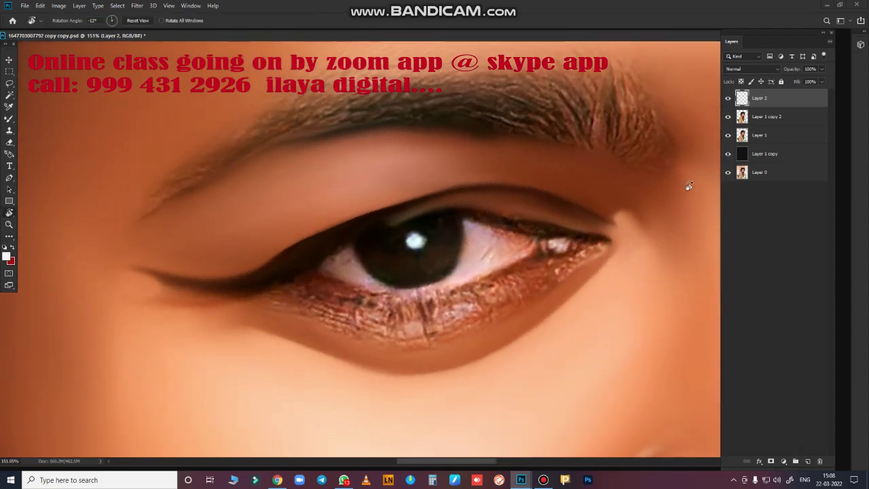
{"action": "scroll", "coordinate": [538, 236], "scroll_direction": "up", "scroll_amount": 2}
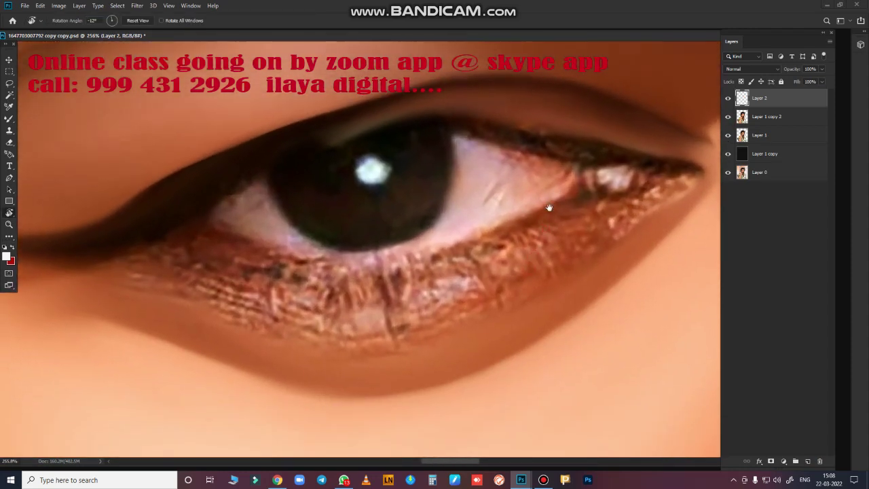
{"action": "scroll", "coordinate": [538, 235], "scroll_direction": "down", "scroll_amount": 2}
Step: Draw a closed Pen path around the lower eyelid band
{"action": "key", "text": "p"}
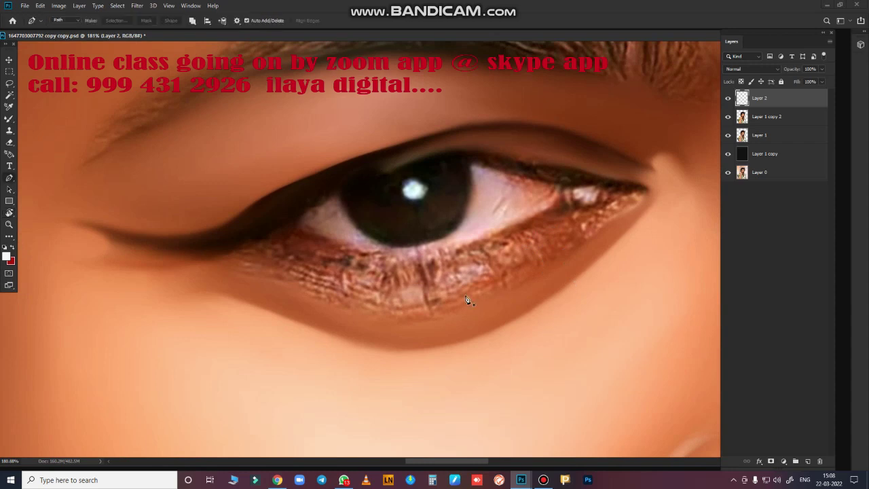
{"action": "left_click", "coordinate": [284, 225]}
{"action": "left_click_drag", "start_coordinate": [568, 205], "coordinate": [730, 96]}
{"action": "left_click", "coordinate": [569, 207], "text": "alt"}
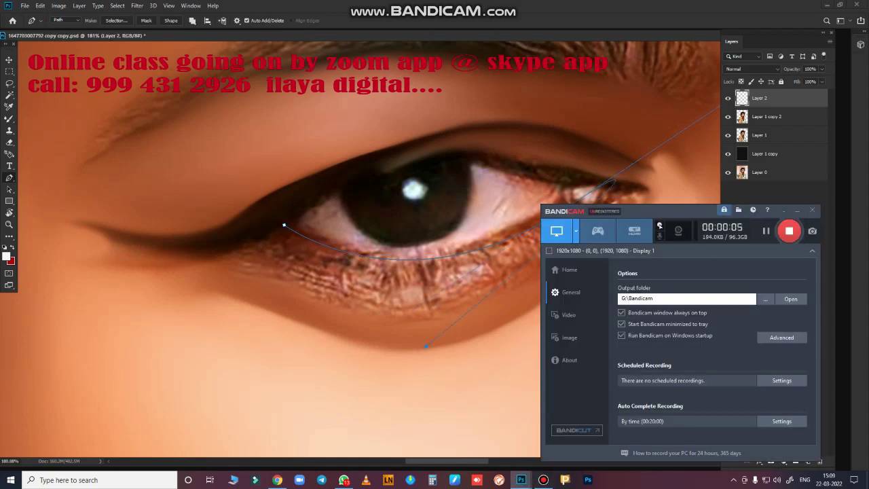
{"action": "left_click", "coordinate": [800, 211]}
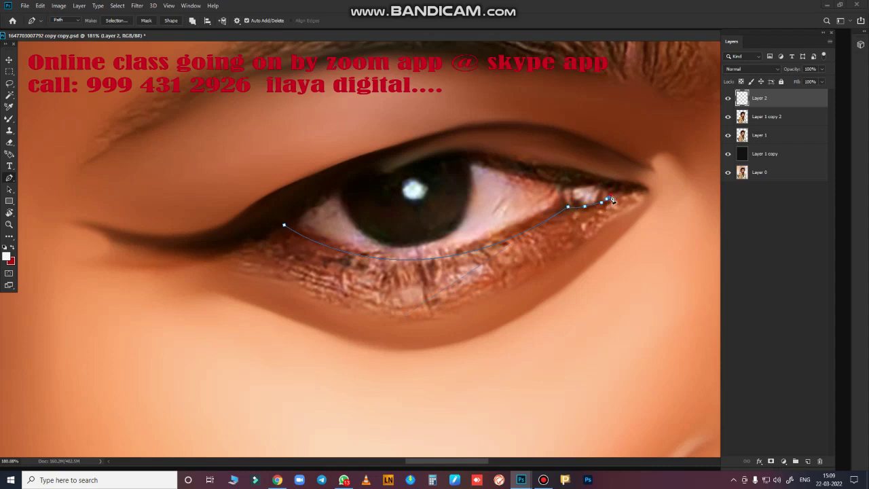
{"action": "left_click_drag", "start_coordinate": [632, 198], "coordinate": [645, 198]}
{"action": "left_click_drag", "start_coordinate": [296, 294], "coordinate": [131, 215]}
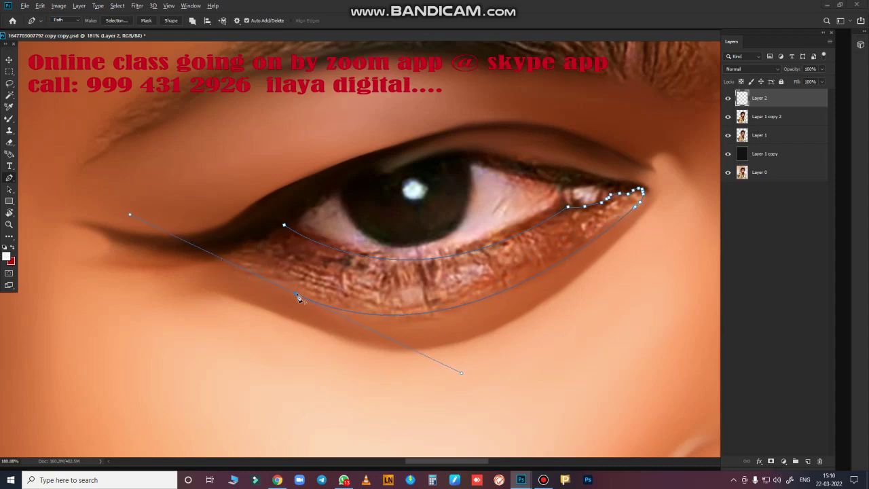
{"action": "left_click", "coordinate": [219, 256]}
{"action": "left_click_drag", "start_coordinate": [284, 224], "coordinate": [288, 205]}
Step: Load the eyelid path as a selection and smudge the lower-lid texture smooth inside it
{"action": "key", "text": "ctrl+Return"}
{"action": "key", "text": "r"}
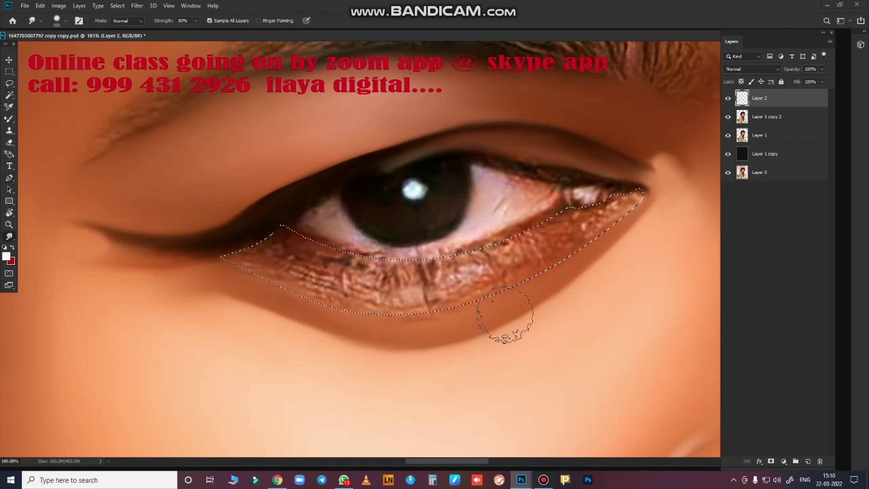
{"action": "mouse_move", "coordinate": [385, 283]}
{"action": "left_mouse_down"}
{"action": "mouse_move", "coordinate": [393, 293]}
{"action": "mouse_move", "coordinate": [442, 292]}
{"action": "mouse_move", "coordinate": [435, 293]}
{"action": "mouse_move", "coordinate": [544, 241]}
{"action": "left_mouse_up"}
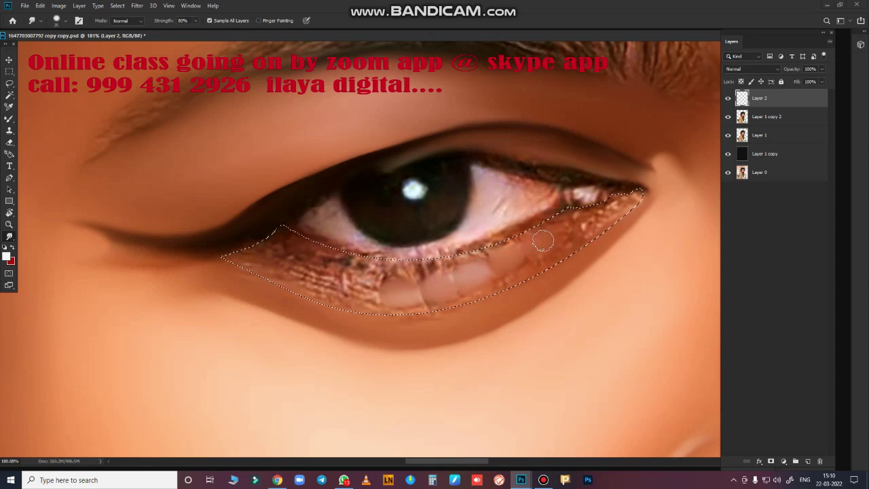
{"action": "mouse_move", "coordinate": [344, 288]}
{"action": "left_mouse_down"}
{"action": "mouse_move", "coordinate": [367, 291]}
{"action": "mouse_move", "coordinate": [307, 270]}
{"action": "mouse_move", "coordinate": [372, 282]}
{"action": "mouse_move", "coordinate": [474, 256]}
{"action": "mouse_move", "coordinate": [593, 211]}
{"action": "left_mouse_up"}
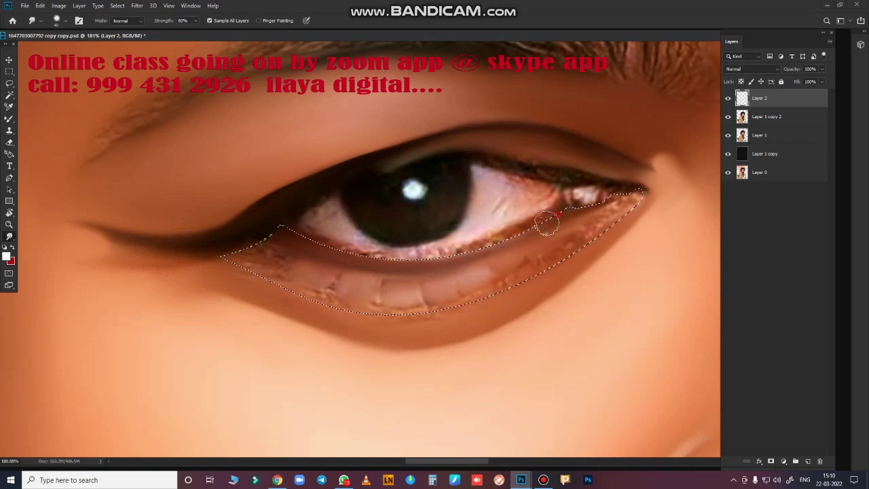
{"action": "mouse_move", "coordinate": [547, 223]}
{"action": "left_mouse_down"}
{"action": "mouse_move", "coordinate": [292, 269]}
{"action": "mouse_move", "coordinate": [265, 246]}
{"action": "mouse_move", "coordinate": [243, 254]}
{"action": "mouse_move", "coordinate": [305, 285]}
{"action": "mouse_move", "coordinate": [578, 242]}
{"action": "left_mouse_up"}
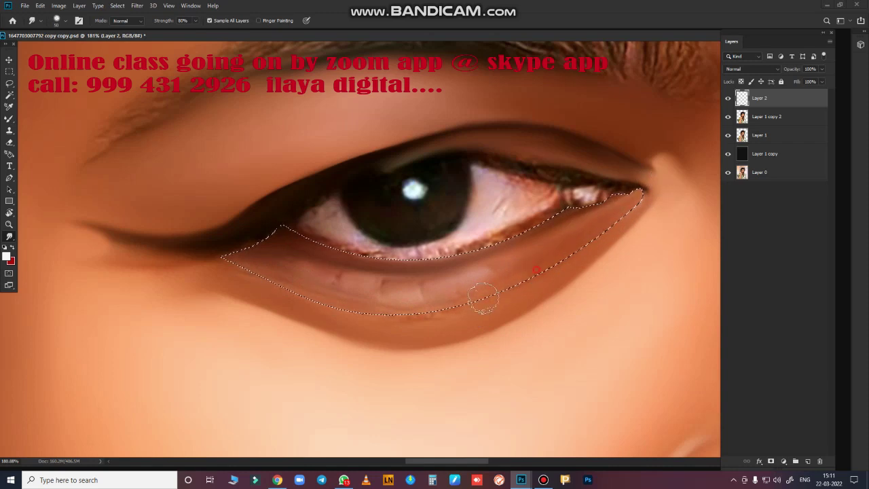
{"action": "mouse_move", "coordinate": [483, 297]}
{"action": "left_mouse_down"}
{"action": "mouse_move", "coordinate": [366, 299]}
{"action": "mouse_move", "coordinate": [340, 288]}
{"action": "mouse_move", "coordinate": [453, 282]}
{"action": "mouse_move", "coordinate": [398, 297]}
{"action": "mouse_move", "coordinate": [291, 269]}
{"action": "left_mouse_up"}
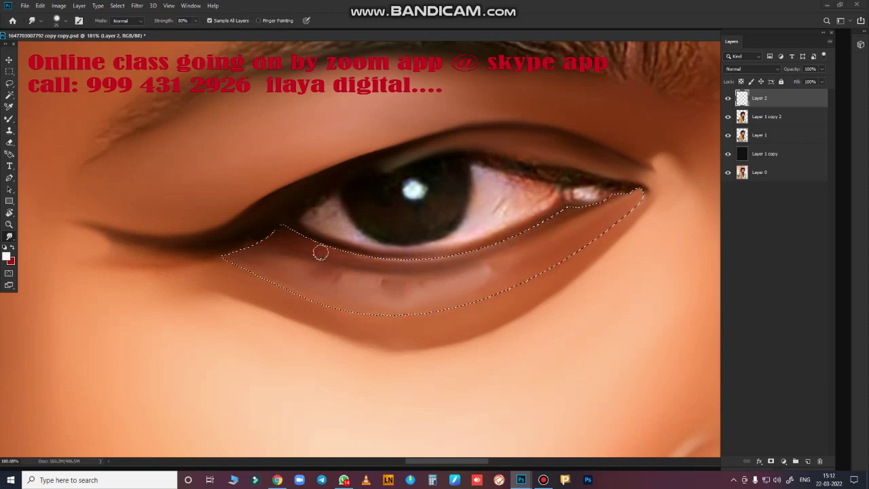
Step: Clear the old selection, then trace a new path around the eye and lower lid as a selection
{"action": "key", "text": "ctrl+d"}
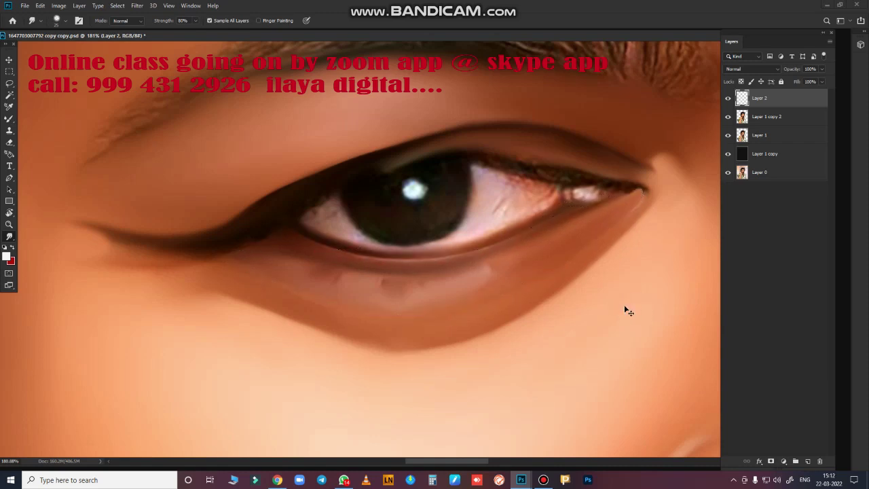
{"action": "key", "text": "p"}
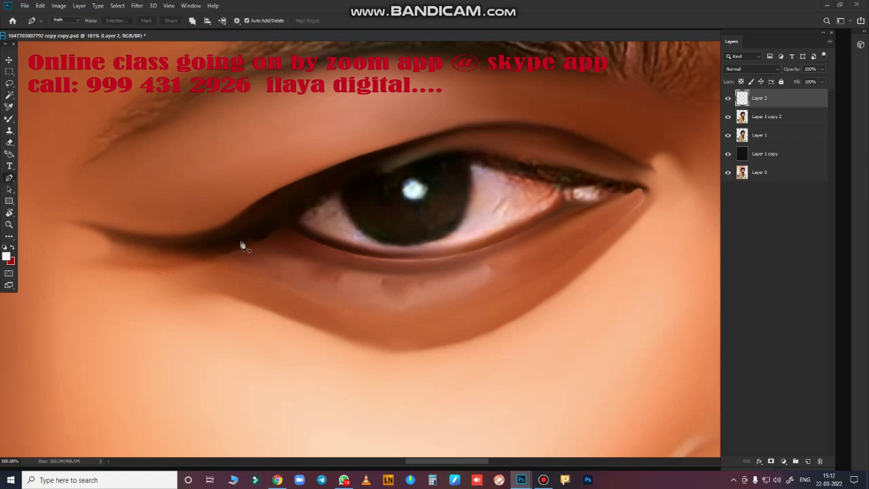
{"action": "left_click", "coordinate": [295, 219]}
{"action": "left_click_drag", "start_coordinate": [565, 202], "coordinate": [713, 102]}
{"action": "left_click", "coordinate": [565, 202], "text": "alt"}
{"action": "left_click_drag", "start_coordinate": [626, 185], "coordinate": [643, 195]}
{"action": "left_click", "coordinate": [223, 312]}
{"action": "left_click_drag", "start_coordinate": [186, 280], "coordinate": [190, 268]}
{"action": "left_click_drag", "start_coordinate": [210, 239], "coordinate": [228, 232]}
{"action": "left_click_drag", "start_coordinate": [261, 211], "coordinate": [278, 205]}
{"action": "key", "text": "ctrl+Return"}
Step: Smudge the lower lid shading smooth from the outer side toward the inner corner
{"action": "key", "text": "r"}
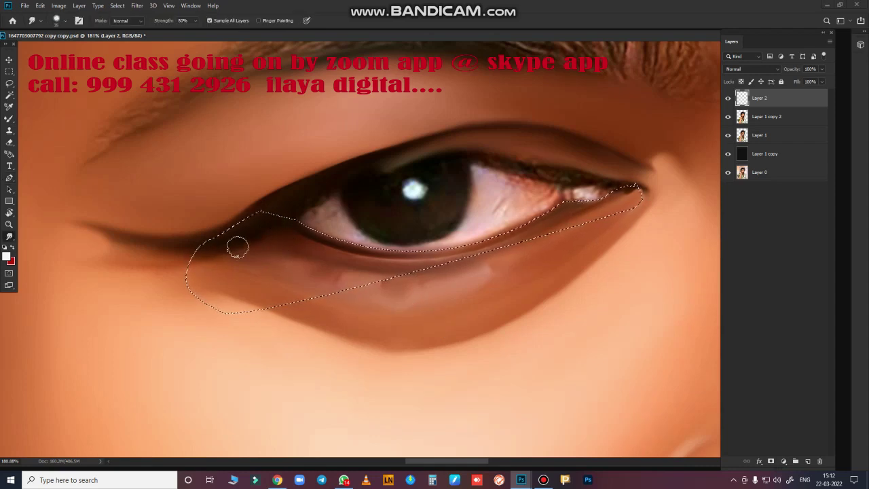
{"action": "left_click_drag", "start_coordinate": [274, 234], "coordinate": [260, 240]}
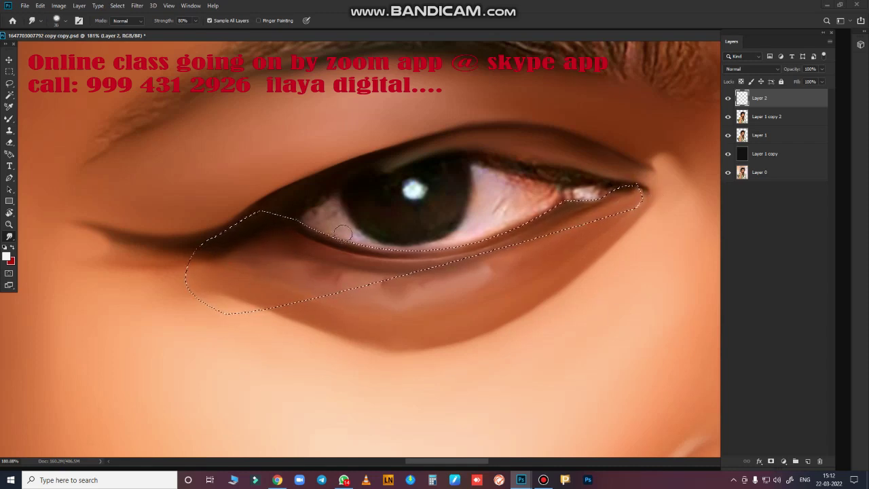
{"action": "mouse_move", "coordinate": [514, 218]}
{"action": "left_mouse_down"}
{"action": "mouse_move", "coordinate": [487, 231]}
{"action": "mouse_move", "coordinate": [553, 203]}
{"action": "mouse_move", "coordinate": [455, 237]}
{"action": "left_mouse_up"}
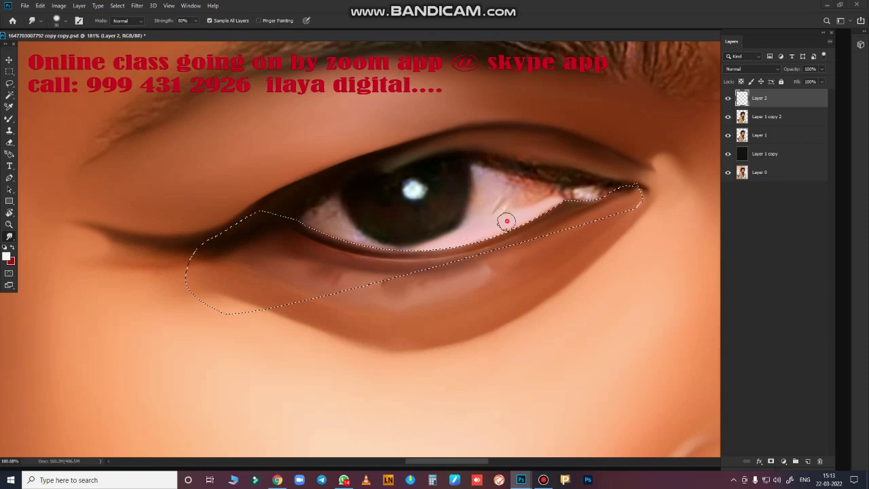
{"action": "mouse_move", "coordinate": [508, 219]}
{"action": "left_mouse_down"}
{"action": "mouse_move", "coordinate": [352, 236]}
{"action": "mouse_move", "coordinate": [426, 250]}
{"action": "mouse_move", "coordinate": [375, 250]}
{"action": "mouse_move", "coordinate": [349, 244]}
{"action": "mouse_move", "coordinate": [319, 207]}
{"action": "mouse_move", "coordinate": [323, 216]}
{"action": "left_mouse_up"}
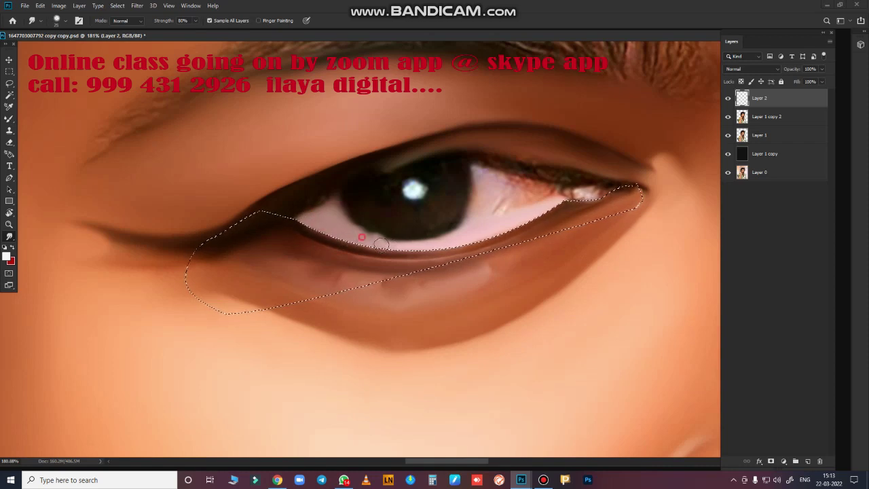
Step: Blend the eye white on both sides of the iris
{"action": "mouse_move", "coordinate": [474, 230]}
{"action": "left_mouse_down"}
{"action": "mouse_move", "coordinate": [503, 178]}
{"action": "mouse_move", "coordinate": [540, 191]}
{"action": "mouse_move", "coordinate": [491, 200]}
{"action": "mouse_move", "coordinate": [530, 196]}
{"action": "mouse_move", "coordinate": [514, 208]}
{"action": "mouse_move", "coordinate": [559, 186]}
{"action": "mouse_move", "coordinate": [495, 174]}
{"action": "left_mouse_up"}
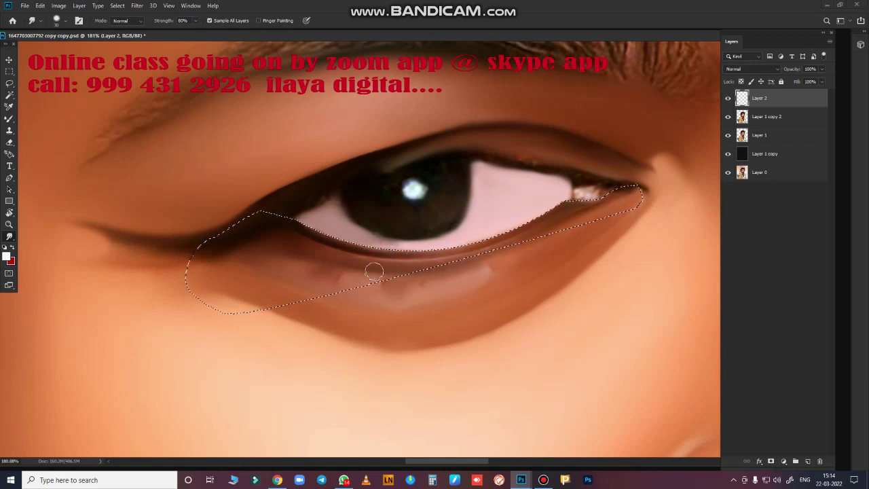
{"action": "mouse_move", "coordinate": [326, 228]}
{"action": "left_mouse_down"}
{"action": "mouse_move", "coordinate": [320, 211]}
{"action": "mouse_move", "coordinate": [336, 204]}
{"action": "mouse_move", "coordinate": [316, 215]}
{"action": "left_mouse_up"}
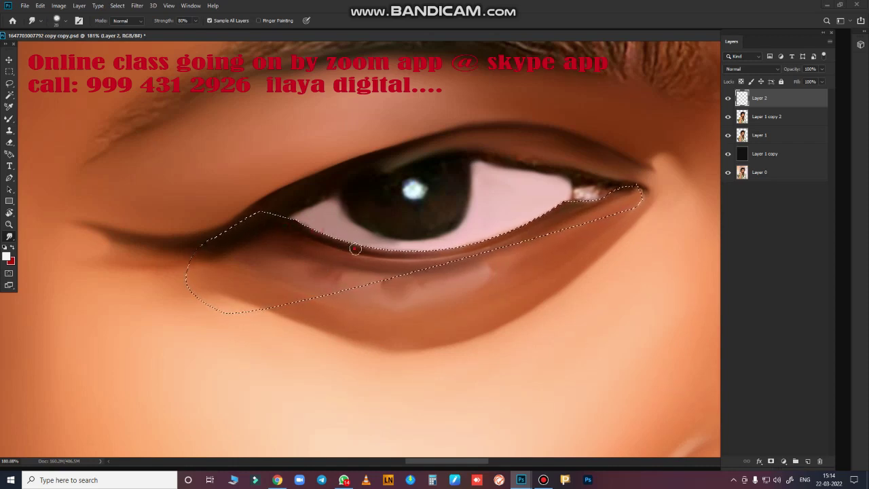
{"action": "mouse_move", "coordinate": [504, 345]}
{"action": "left_mouse_down"}
{"action": "mouse_move", "coordinate": [468, 360]}
{"action": "mouse_move", "coordinate": [460, 389]}
{"action": "left_mouse_up"}
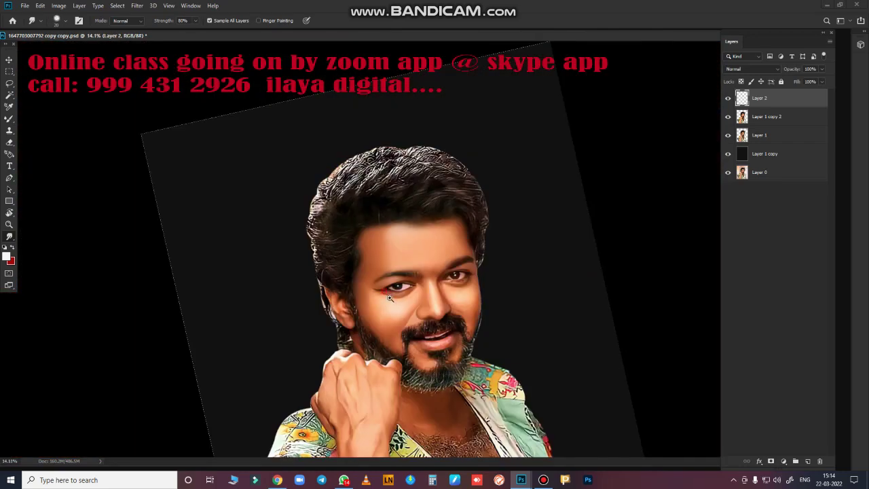
Step: Hide Layer 1 copy 2 and Layer 2 to reveal the original eye
{"action": "left_click_drag", "start_coordinate": [389, 297], "coordinate": [509, 334]}
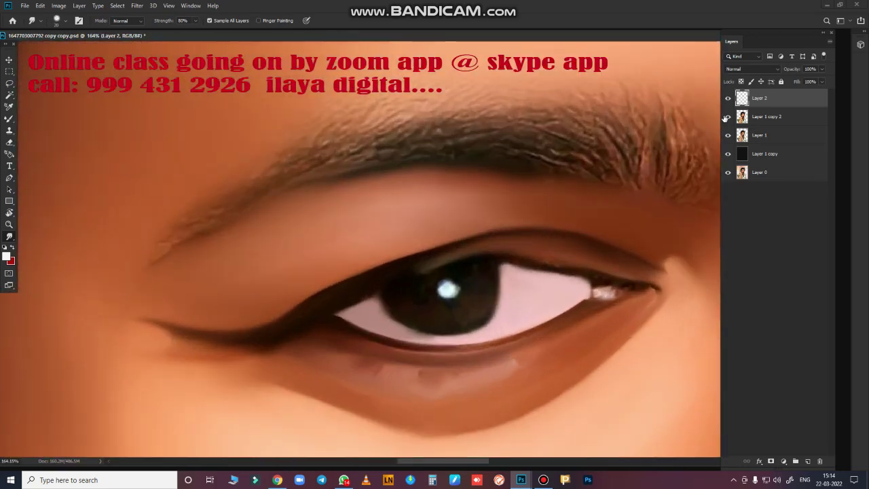
{"action": "left_click_drag", "start_coordinate": [727, 117], "coordinate": [729, 98]}
{"action": "mouse_move", "coordinate": [623, 236]}
{"action": "left_mouse_down"}
{"action": "mouse_move", "coordinate": [584, 253]}
{"action": "mouse_move", "coordinate": [528, 316]}
{"action": "left_mouse_up"}
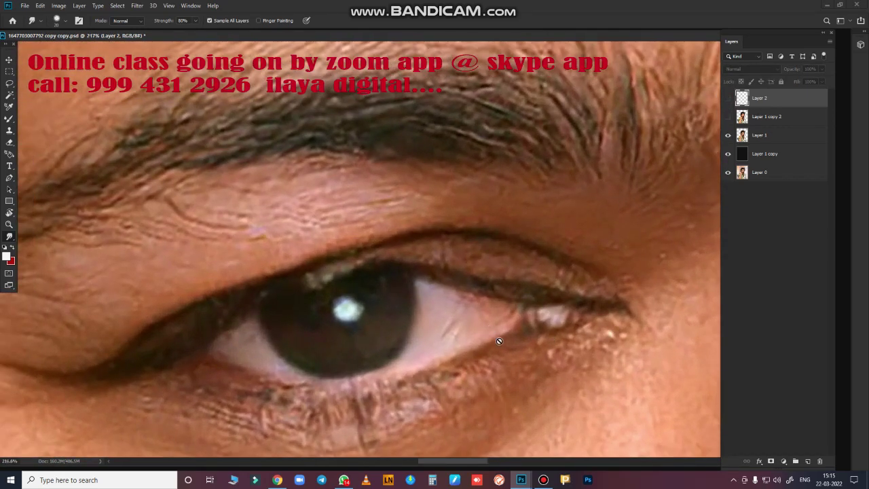
Step: Trace the eye opening with the Pen tool and load it as a selection
{"action": "key", "text": "p"}
{"action": "left_click", "coordinate": [205, 355]}
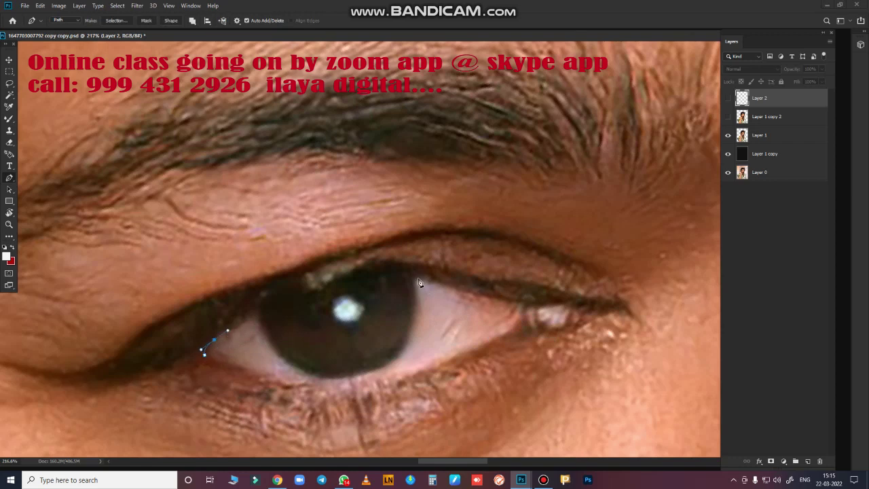
{"action": "mouse_move", "coordinate": [419, 280]}
{"action": "left_mouse_down"}
{"action": "mouse_move", "coordinate": [551, 306]}
{"action": "mouse_move", "coordinate": [528, 314]}
{"action": "mouse_move", "coordinate": [544, 315]}
{"action": "mouse_move", "coordinate": [535, 306]}
{"action": "left_mouse_up"}
{"action": "left_click_drag", "start_coordinate": [205, 355], "coordinate": [88, 299]}
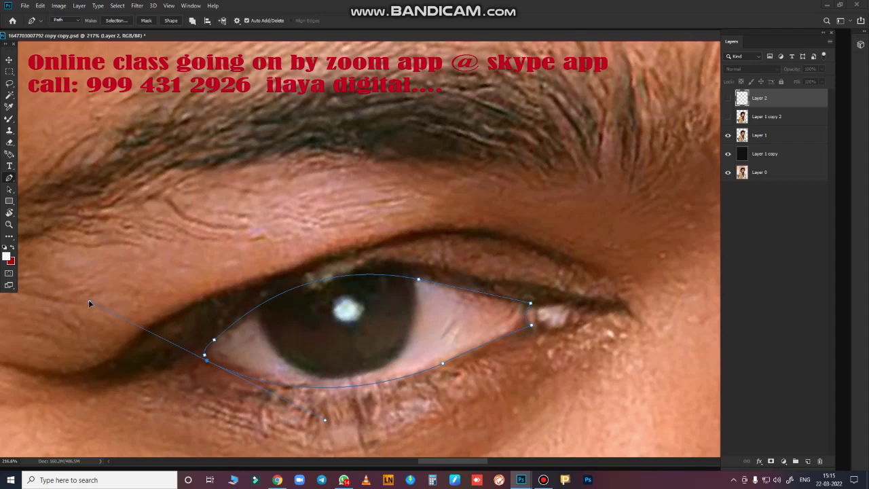
{"action": "key", "text": "ctrl+Return"}
{"action": "scroll", "coordinate": [398, 363], "scroll_direction": "down", "scroll_amount": 3}
Step: Show the smoothed skin layer and the painting layer again
{"action": "scroll", "coordinate": [398, 363], "scroll_direction": "down", "scroll_amount": 2}
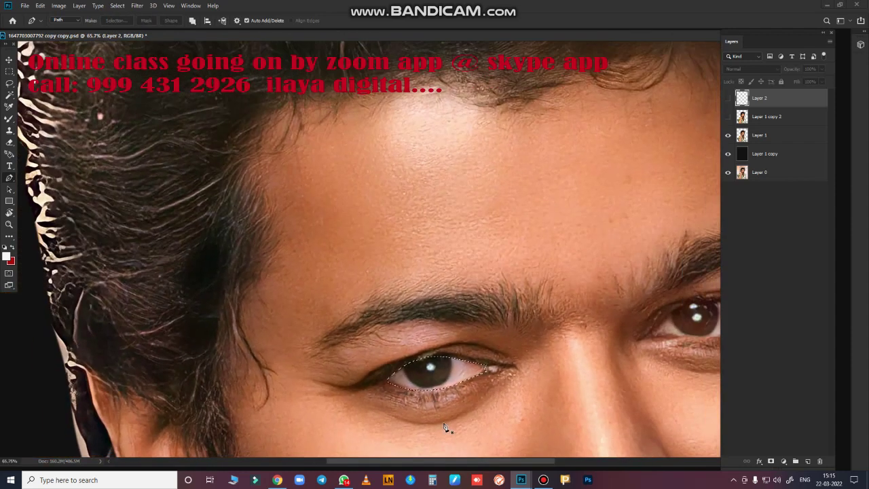
{"action": "left_click", "coordinate": [728, 116]}
{"action": "left_click", "coordinate": [728, 98]}
{"action": "scroll", "coordinate": [579, 331], "scroll_direction": "up", "scroll_amount": 3}
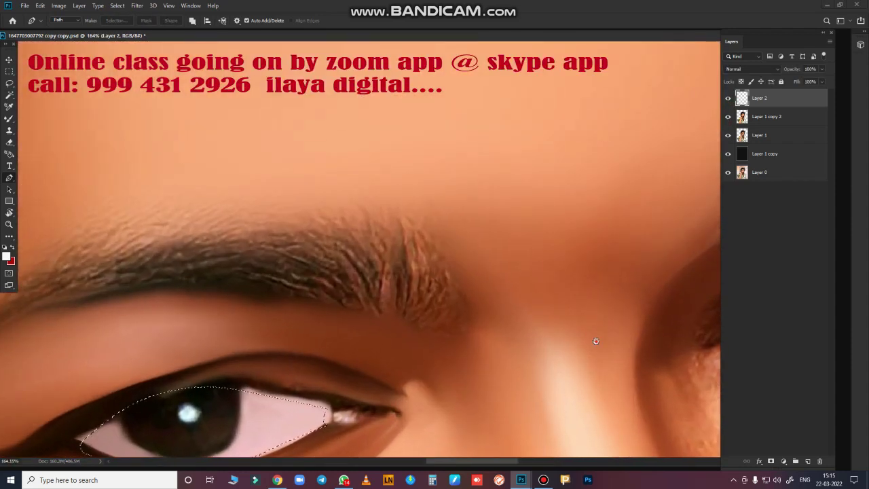
{"action": "scroll", "coordinate": [548, 335], "scroll_direction": "up", "scroll_amount": 2}
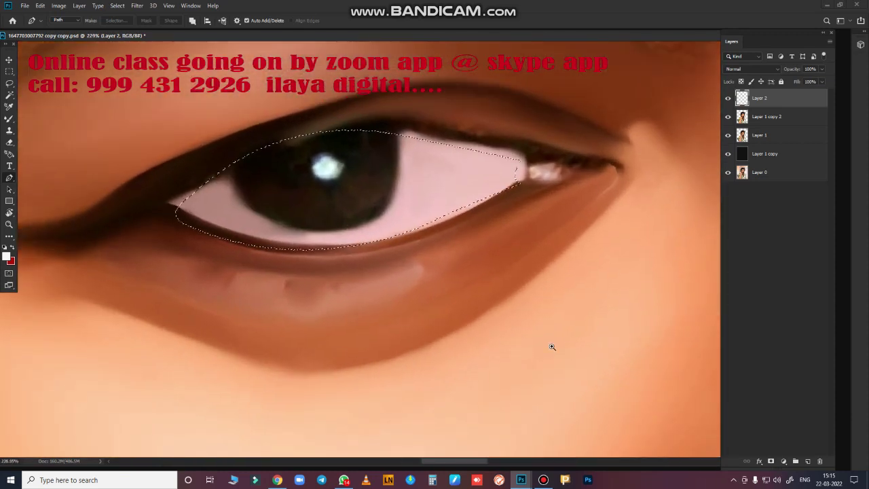
Step: Smudge the eye white inside the selection into even pink, including the inner tip and lower-lid streak
{"action": "left_click_drag", "start_coordinate": [552, 347], "coordinate": [607, 413]}
{"action": "key", "text": "r"}
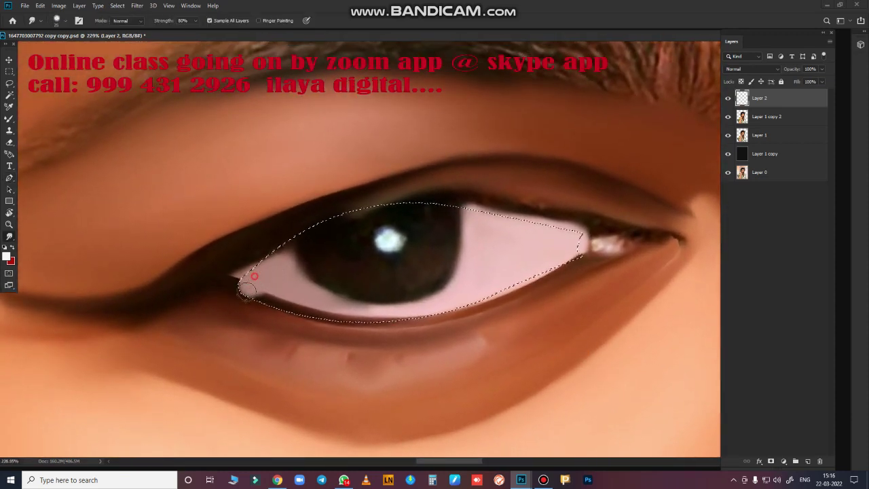
{"action": "mouse_move", "coordinate": [277, 296]}
{"action": "left_mouse_down"}
{"action": "mouse_move", "coordinate": [325, 316]}
{"action": "mouse_move", "coordinate": [451, 308]}
{"action": "mouse_move", "coordinate": [354, 317]}
{"action": "left_mouse_up"}
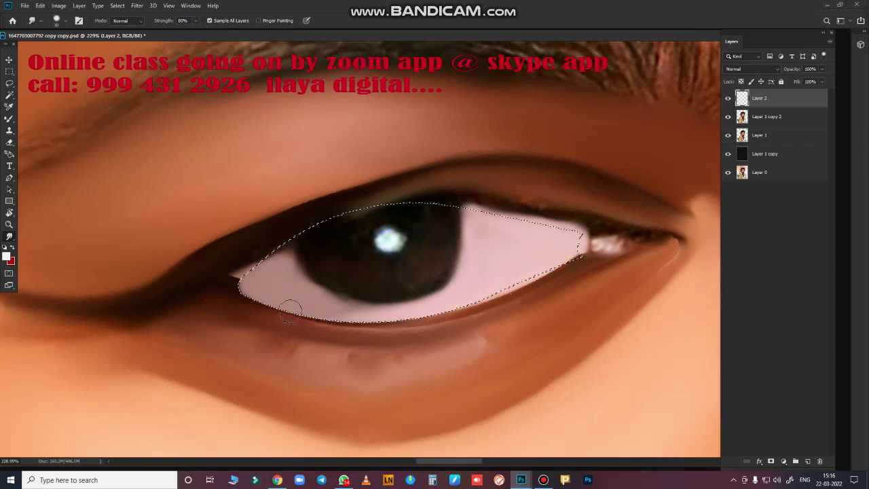
{"action": "mouse_move", "coordinate": [285, 219]}
{"action": "left_mouse_down"}
{"action": "mouse_move", "coordinate": [295, 287]}
{"action": "mouse_move", "coordinate": [388, 275]}
{"action": "mouse_move", "coordinate": [477, 217]}
{"action": "mouse_move", "coordinate": [556, 238]}
{"action": "left_mouse_up"}
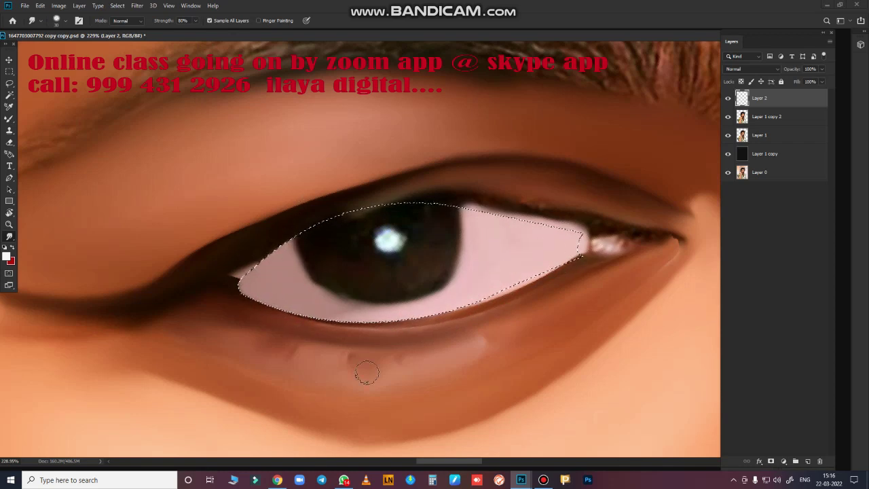
{"action": "left_click_drag", "start_coordinate": [255, 309], "coordinate": [260, 258]}
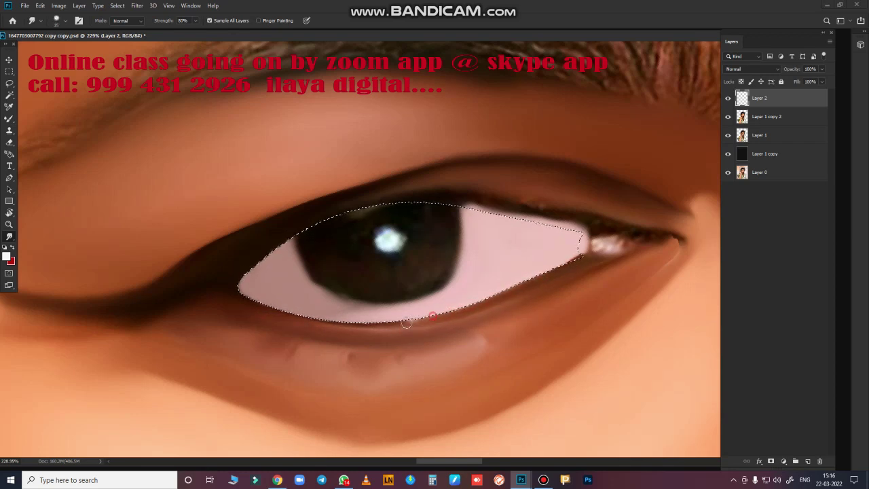
Step: Blend the upper lash line along the lid and outer corner with the Mixer Brush
{"action": "key", "text": "b"}
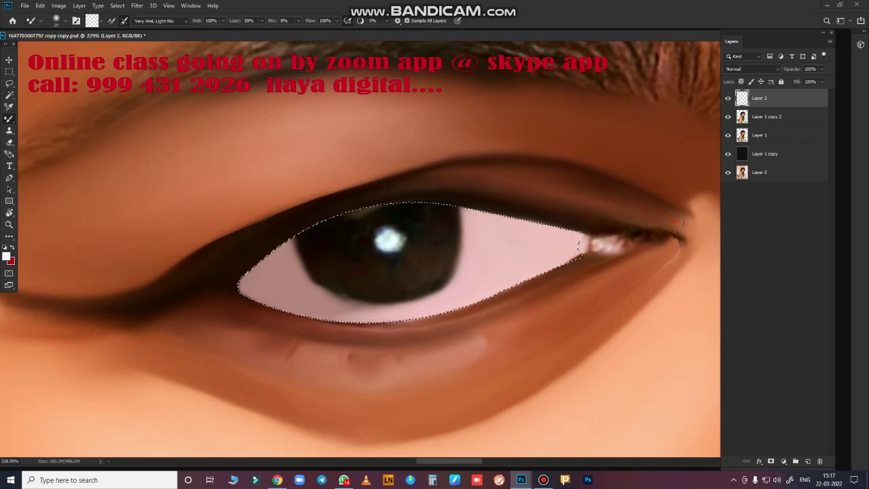
{"action": "left_click_drag", "start_coordinate": [675, 221], "coordinate": [654, 208]}
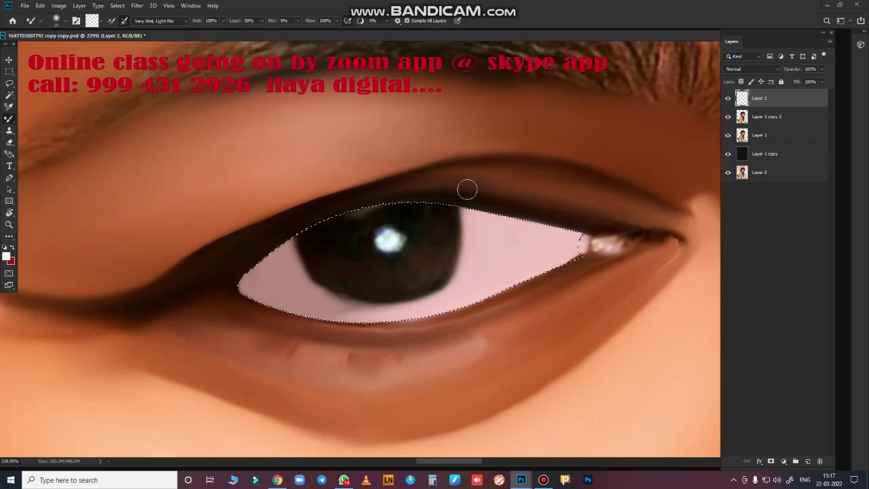
{"action": "left_click_drag", "start_coordinate": [487, 173], "coordinate": [360, 206]}
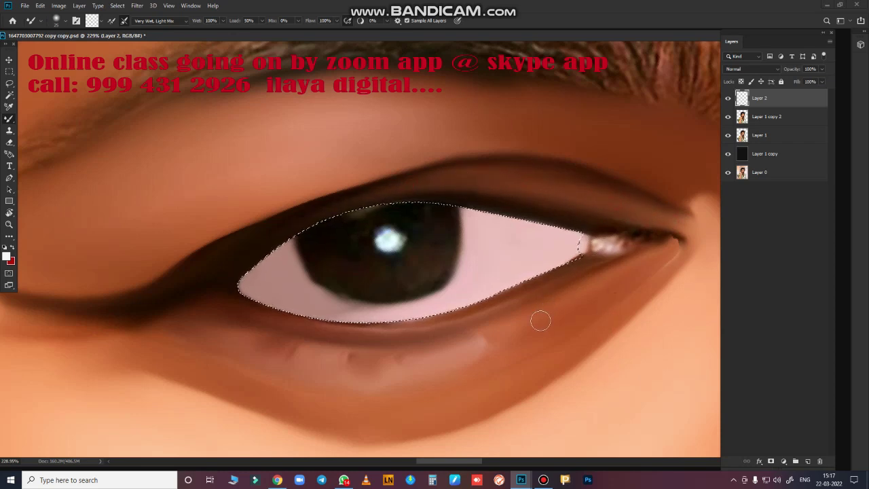
Step: Draw an elliptical selection around the iris with the painted layers hidden, then show them again
{"action": "key", "text": "ctrl+0"}
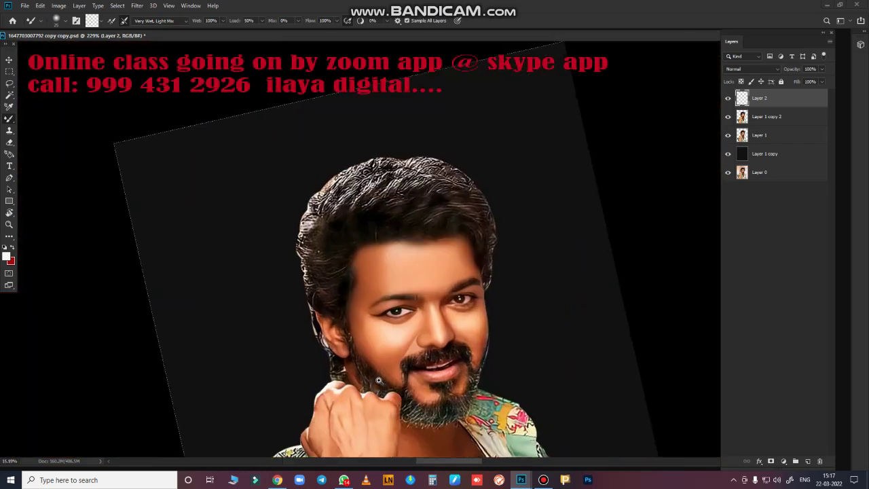
{"action": "scroll", "coordinate": [435, 271], "scroll_direction": "up", "scroll_amount": 3}
{"action": "left_click", "coordinate": [543, 480]}
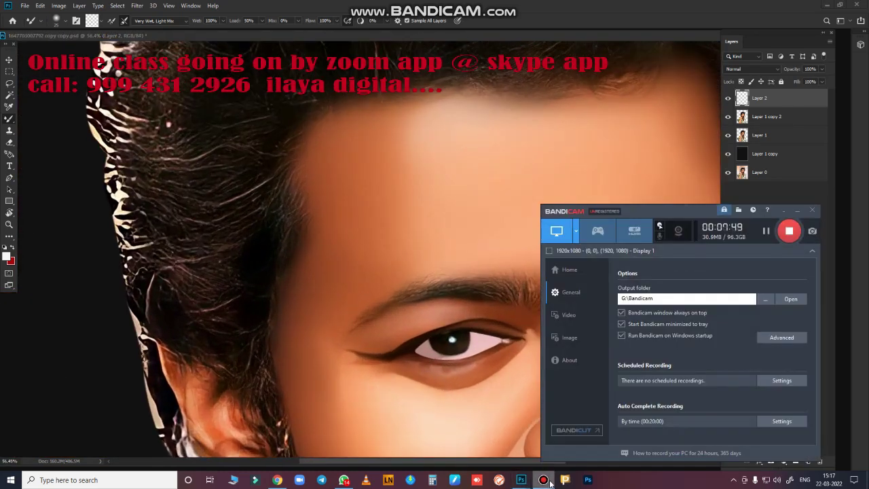
{"action": "left_click", "coordinate": [798, 211]}
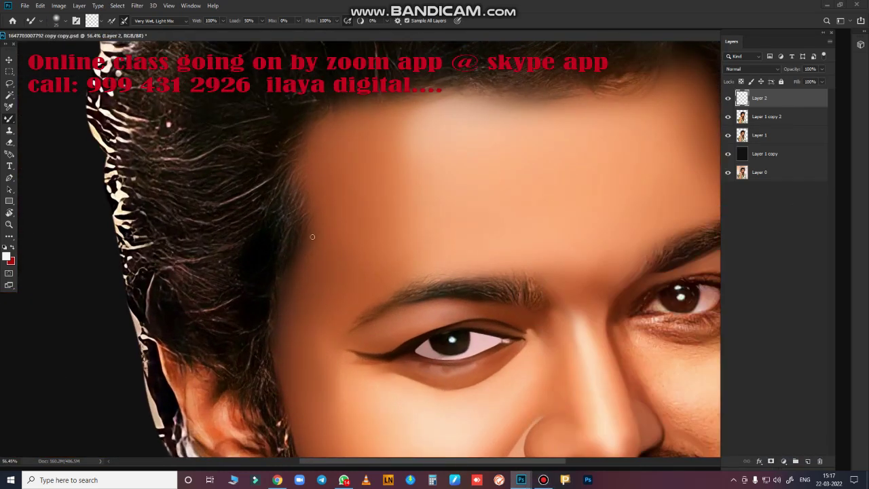
{"action": "left_click", "coordinate": [10, 72]}
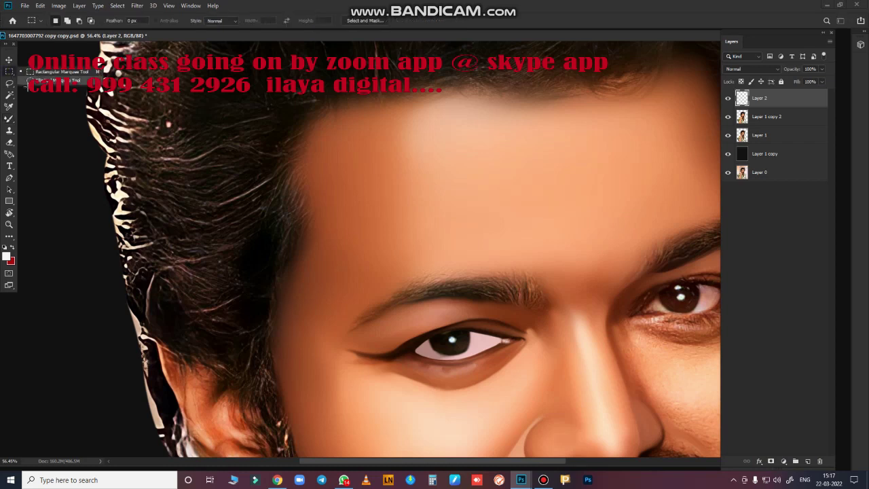
{"action": "scroll", "coordinate": [641, 374], "scroll_direction": "up", "scroll_amount": 5}
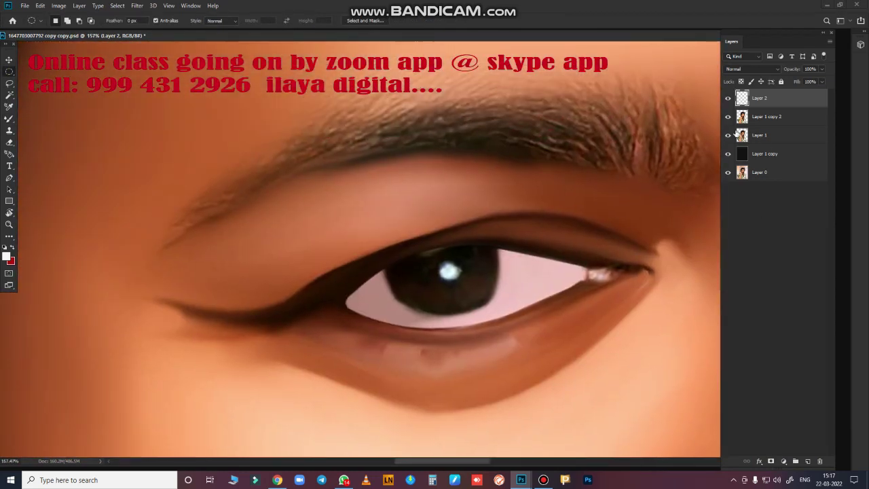
{"action": "left_click", "coordinate": [728, 117]}
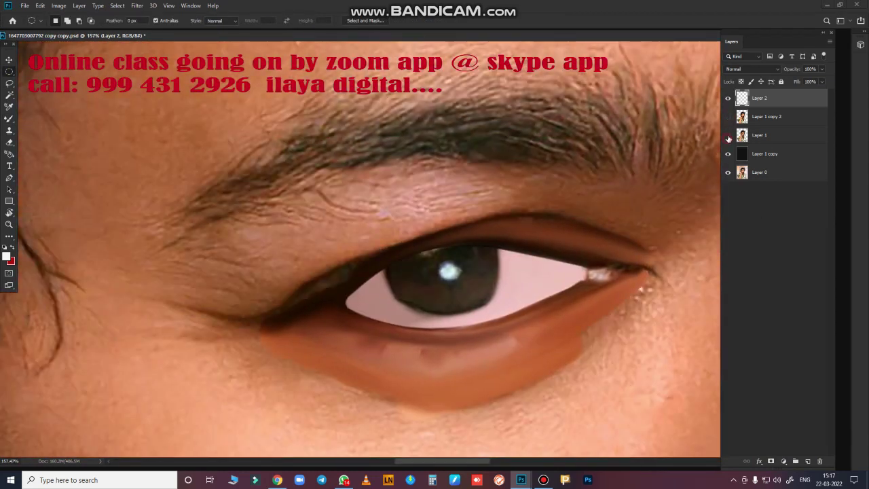
{"action": "left_click", "coordinate": [728, 135]}
{"action": "left_click", "coordinate": [728, 135]}
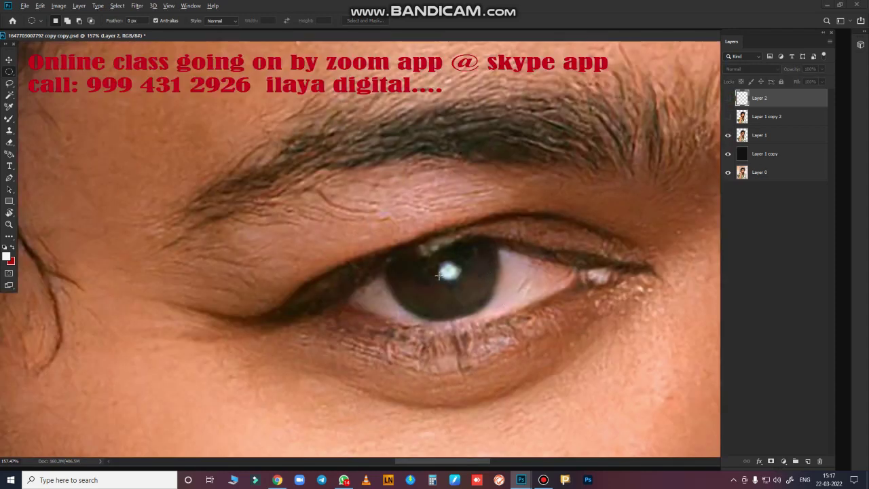
{"action": "left_click_drag", "start_coordinate": [438, 275], "coordinate": [481, 294]}
{"action": "left_click", "coordinate": [728, 98]}
{"action": "left_click", "coordinate": [728, 117]}
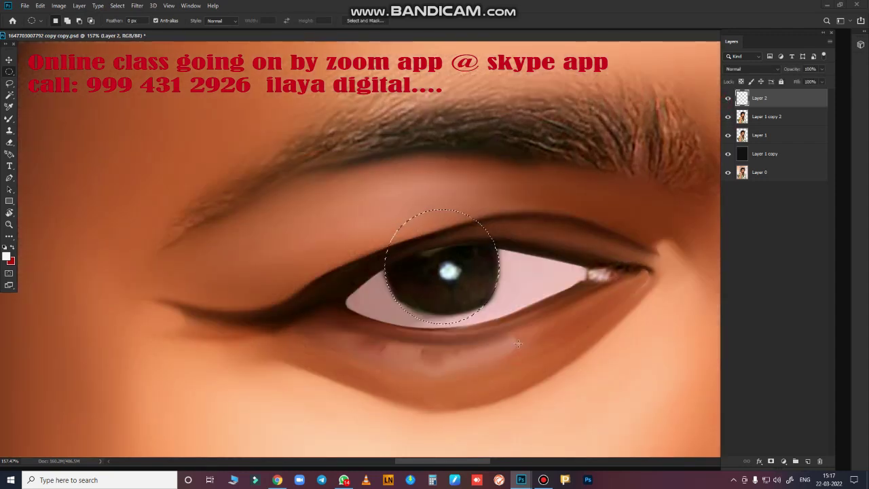
Step: Smudge the iris's right and lower edges into dark tone, then clear the selection
{"action": "scroll", "coordinate": [518, 344], "scroll_direction": "up", "scroll_amount": 2}
{"action": "scroll", "coordinate": [553, 354], "scroll_direction": "up", "scroll_amount": 2}
{"action": "key", "text": "r"}
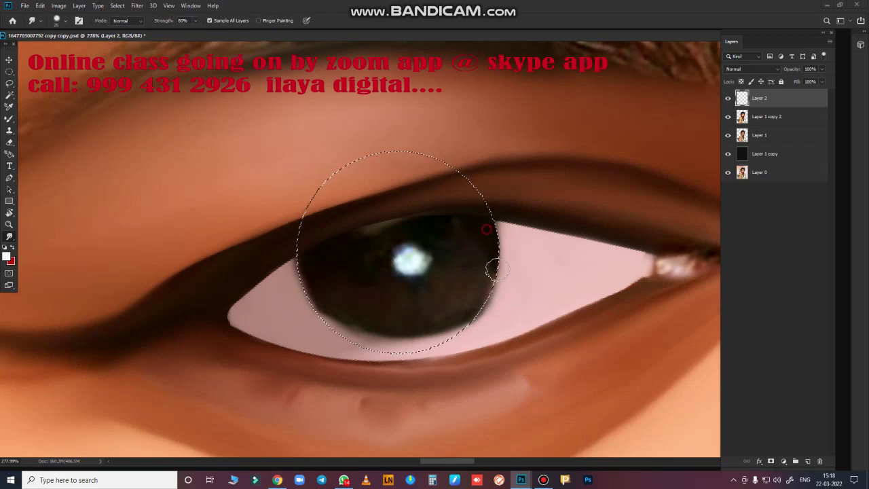
{"action": "mouse_move", "coordinate": [495, 271]}
{"action": "left_mouse_down"}
{"action": "mouse_move", "coordinate": [462, 326]}
{"action": "mouse_move", "coordinate": [328, 261]}
{"action": "mouse_move", "coordinate": [302, 278]}
{"action": "left_mouse_up"}
{"action": "mouse_move", "coordinate": [336, 338]}
{"action": "left_mouse_down"}
{"action": "mouse_move", "coordinate": [330, 281]}
{"action": "mouse_move", "coordinate": [437, 333]}
{"action": "mouse_move", "coordinate": [394, 334]}
{"action": "mouse_move", "coordinate": [468, 296]}
{"action": "mouse_move", "coordinate": [459, 283]}
{"action": "mouse_move", "coordinate": [411, 338]}
{"action": "mouse_move", "coordinate": [403, 338]}
{"action": "mouse_move", "coordinate": [477, 275]}
{"action": "mouse_move", "coordinate": [316, 258]}
{"action": "mouse_move", "coordinate": [398, 227]}
{"action": "mouse_move", "coordinate": [476, 222]}
{"action": "mouse_move", "coordinate": [417, 215]}
{"action": "mouse_move", "coordinate": [330, 244]}
{"action": "mouse_move", "coordinate": [452, 305]}
{"action": "mouse_move", "coordinate": [380, 252]}
{"action": "mouse_move", "coordinate": [400, 286]}
{"action": "mouse_move", "coordinate": [442, 267]}
{"action": "mouse_move", "coordinate": [450, 249]}
{"action": "mouse_move", "coordinate": [435, 235]}
{"action": "mouse_move", "coordinate": [397, 238]}
{"action": "mouse_move", "coordinate": [387, 262]}
{"action": "mouse_move", "coordinate": [407, 252]}
{"action": "mouse_move", "coordinate": [410, 260]}
{"action": "mouse_move", "coordinate": [435, 260]}
{"action": "mouse_move", "coordinate": [352, 284]}
{"action": "mouse_move", "coordinate": [415, 301]}
{"action": "mouse_move", "coordinate": [452, 285]}
{"action": "mouse_move", "coordinate": [442, 290]}
{"action": "mouse_move", "coordinate": [466, 254]}
{"action": "mouse_move", "coordinate": [437, 322]}
{"action": "mouse_move", "coordinate": [417, 303]}
{"action": "mouse_move", "coordinate": [446, 289]}
{"action": "mouse_move", "coordinate": [385, 305]}
{"action": "mouse_move", "coordinate": [343, 285]}
{"action": "mouse_move", "coordinate": [358, 279]}
{"action": "left_mouse_up"}
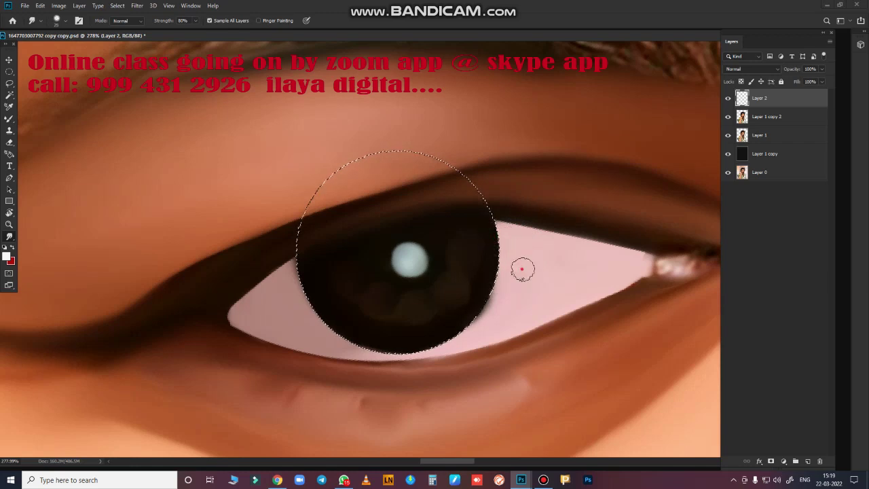
{"action": "mouse_move", "coordinate": [255, 314]}
{"action": "left_mouse_down"}
{"action": "mouse_move", "coordinate": [309, 270]}
{"action": "mouse_move", "coordinate": [324, 332]}
{"action": "left_mouse_up"}
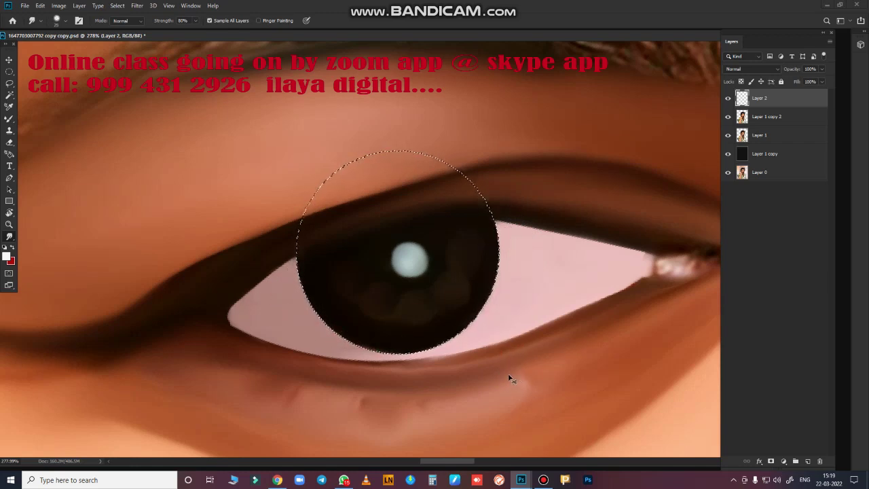
{"action": "key", "text": "ctrl+d"}
{"action": "key", "text": "ctrl+0"}
{"action": "key", "text": "ctrl+0"}
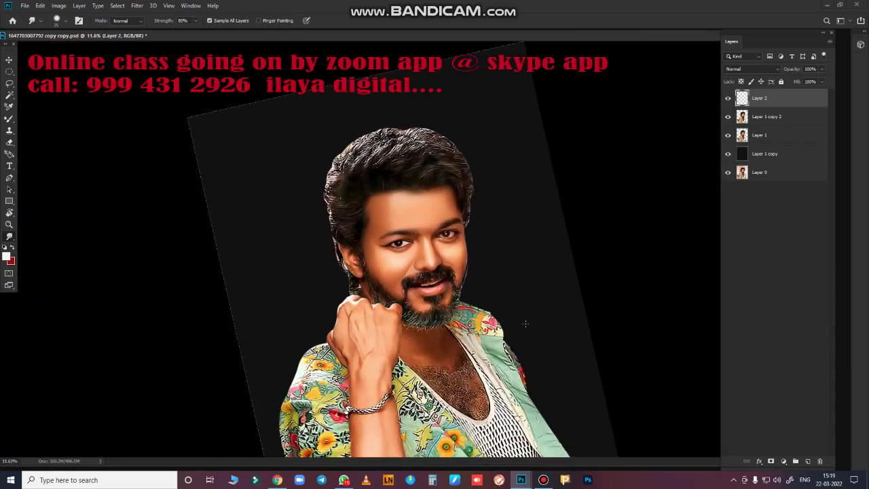
Step: Smudge the eyeliner tail outward into one thin, clean line fading into the skin
{"action": "mouse_move", "coordinate": [392, 273]}
{"action": "left_mouse_down"}
{"action": "mouse_move", "coordinate": [446, 310]}
{"action": "mouse_move", "coordinate": [528, 301]}
{"action": "mouse_move", "coordinate": [248, 405]}
{"action": "left_mouse_up"}
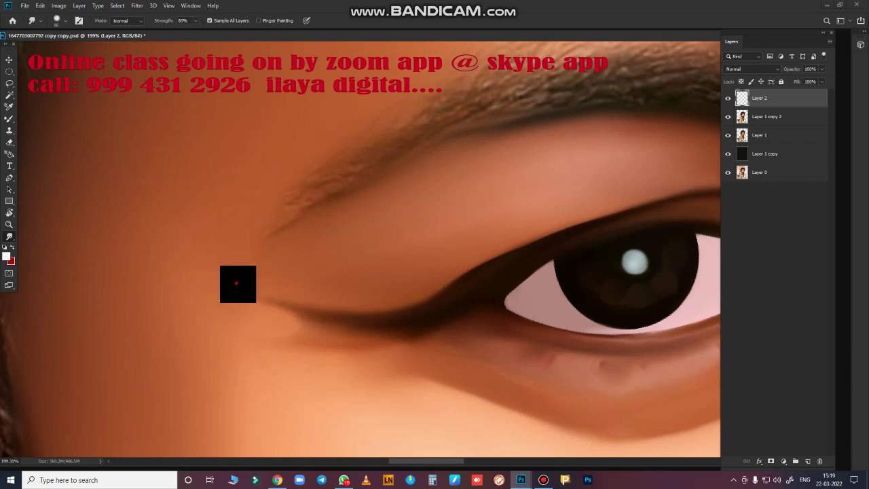
{"action": "left_click_drag", "start_coordinate": [237, 283], "coordinate": [345, 292]}
{"action": "mouse_move", "coordinate": [422, 285]}
{"action": "left_mouse_down"}
{"action": "mouse_move", "coordinate": [534, 233]}
{"action": "mouse_move", "coordinate": [421, 288]}
{"action": "left_mouse_up"}
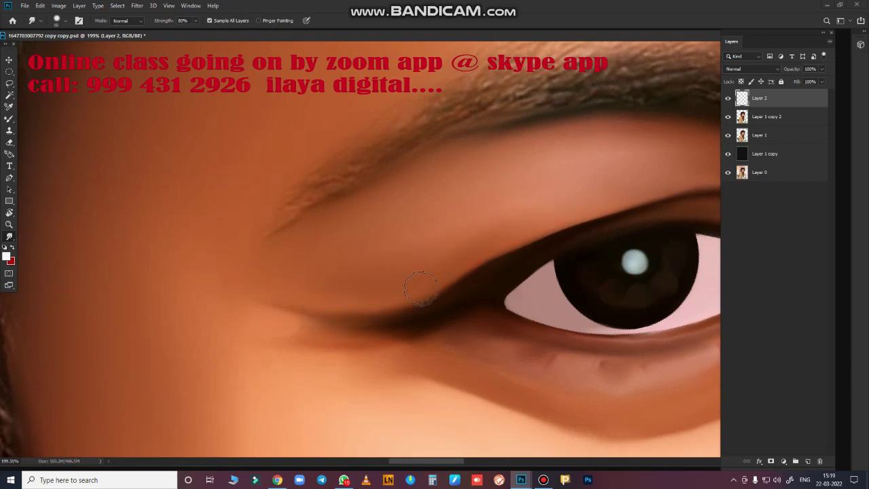
{"action": "left_click_drag", "start_coordinate": [312, 305], "coordinate": [324, 332]}
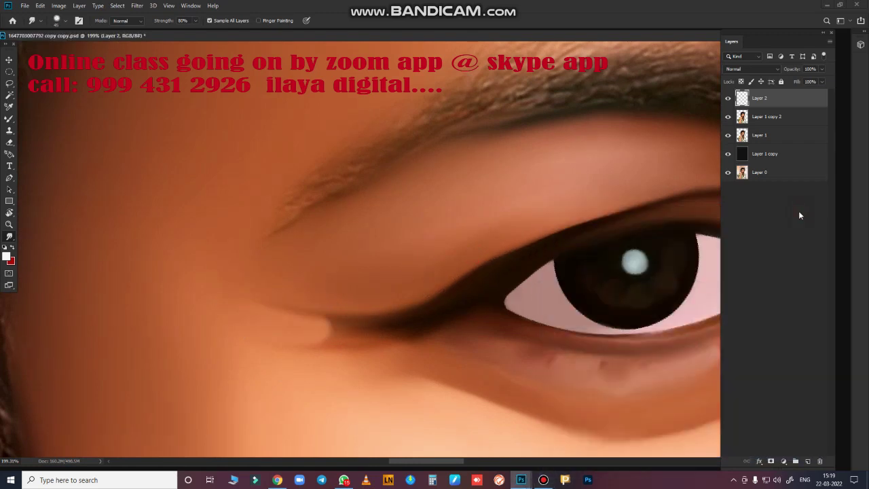
{"action": "left_click_drag", "start_coordinate": [369, 359], "coordinate": [333, 331]}
{"action": "left_click_drag", "start_coordinate": [272, 324], "coordinate": [319, 332]}
{"action": "mouse_move", "coordinate": [390, 312]}
{"action": "left_mouse_down"}
{"action": "mouse_move", "coordinate": [294, 334]}
{"action": "mouse_move", "coordinate": [320, 332]}
{"action": "mouse_move", "coordinate": [287, 317]}
{"action": "left_mouse_up"}
{"action": "left_click_drag", "start_coordinate": [414, 326], "coordinate": [275, 322]}
Step: Switch to the Mixer Brush and choose a larger soft brush preset
{"action": "key", "text": "ctrl+0"}
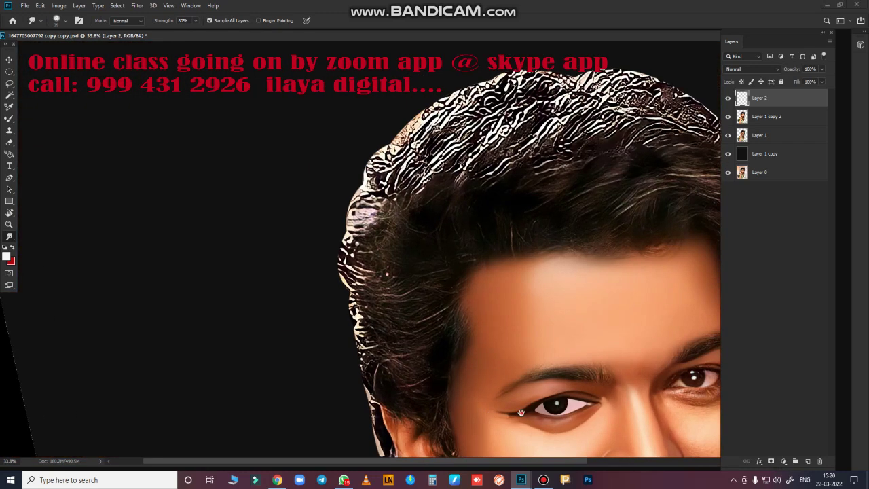
{"action": "scroll", "coordinate": [428, 263], "scroll_direction": "up", "scroll_amount": 10}
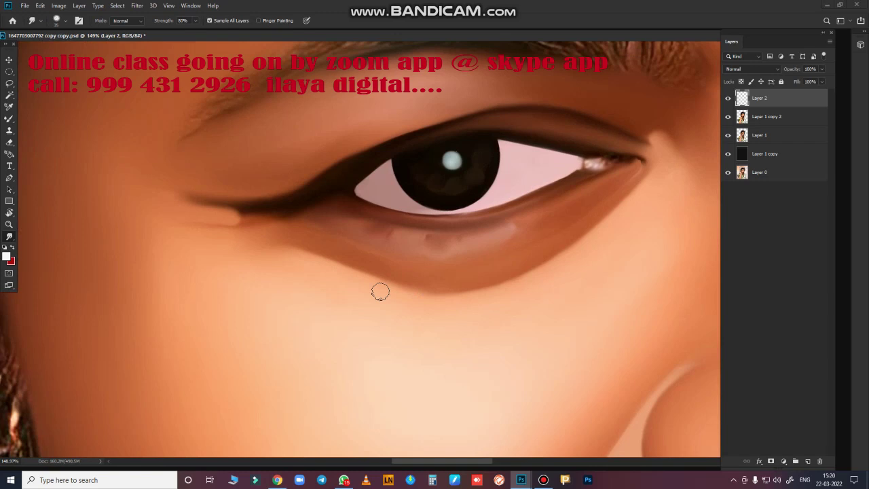
{"action": "right_click", "coordinate": [380, 292]}
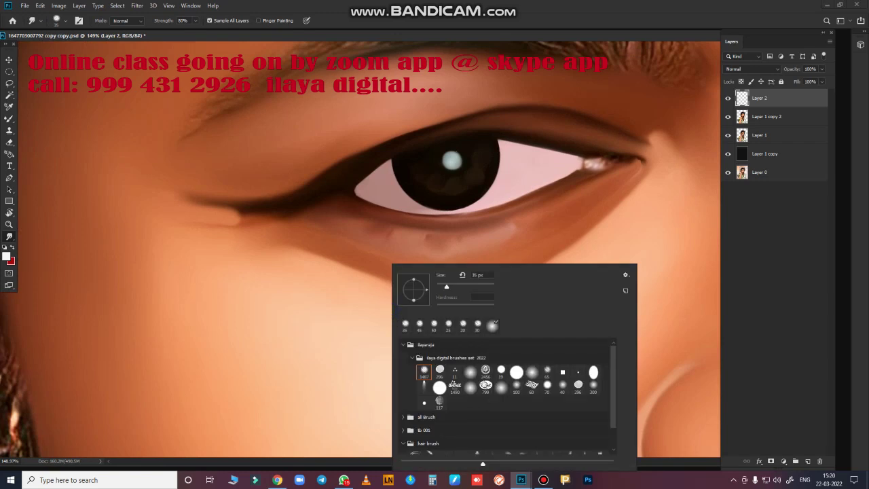
{"action": "key", "text": "b"}
{"action": "key", "text": "Escape"}
{"action": "right_click", "coordinate": [475, 356]}
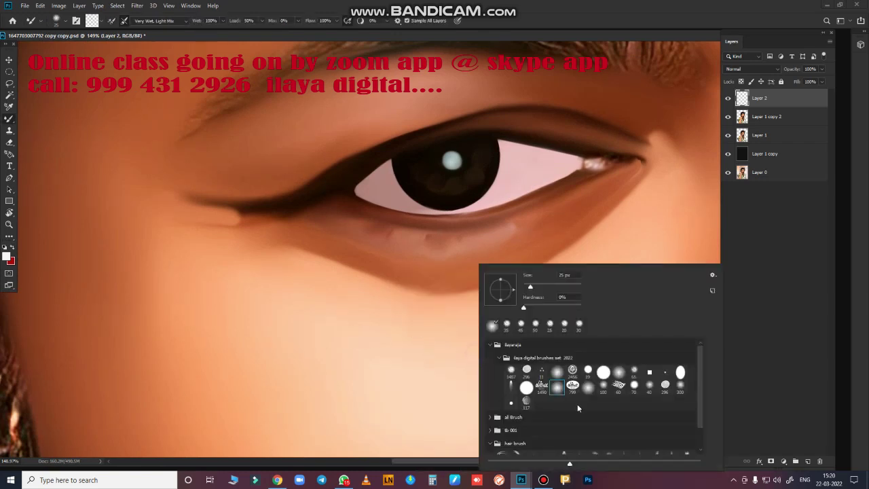
{"action": "double_click", "coordinate": [649, 387]}
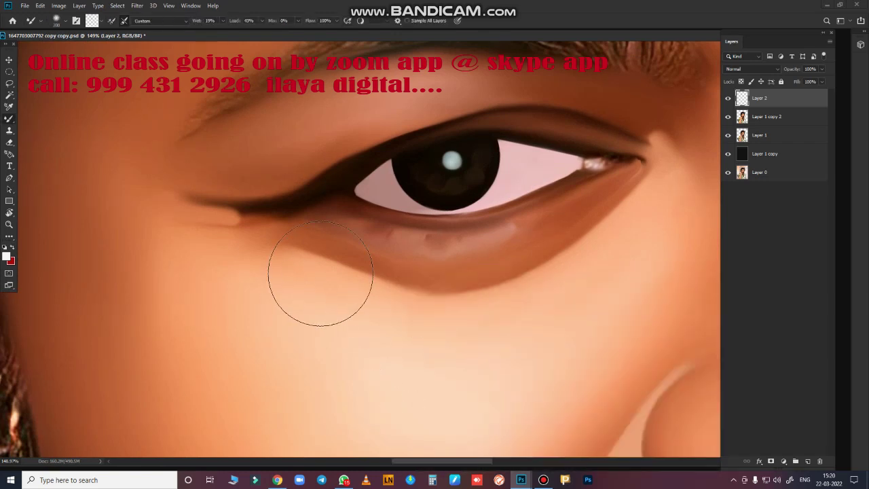
Step: Undo the dark shadow stroke, then smudge the lower lid edge out to the far corner
{"action": "left_click_drag", "start_coordinate": [301, 276], "coordinate": [323, 312]}
{"action": "key", "text": "ctrl+z"}
{"action": "key", "text": "r"}
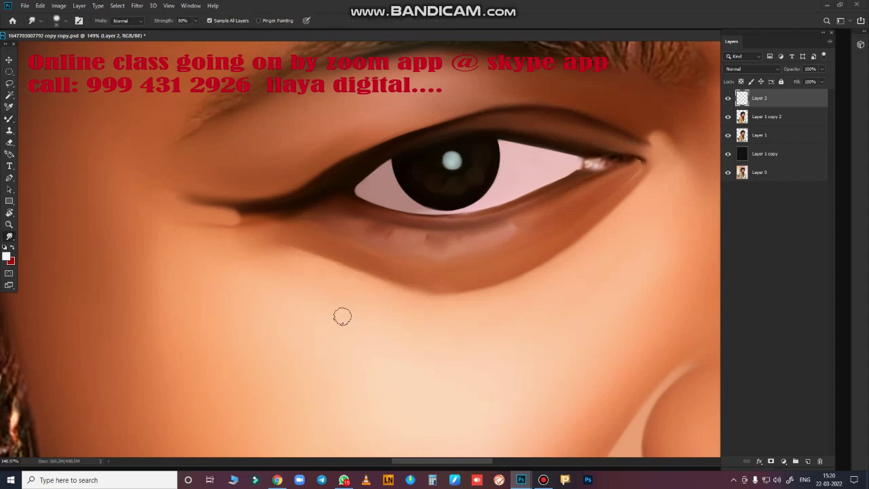
{"action": "key", "text": "bracketright"}
{"action": "key", "text": "bracketright"}
{"action": "key", "text": "bracketright"}
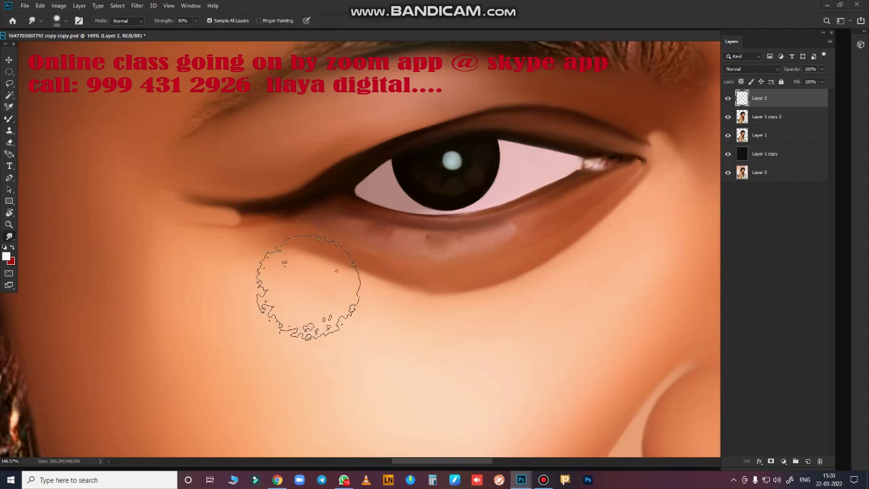
{"action": "key", "text": "bracketleft"}
{"action": "key", "text": "bracketleft"}
{"action": "key", "text": "bracketleft"}
{"action": "mouse_move", "coordinate": [141, 188]}
{"action": "left_mouse_down"}
{"action": "mouse_move", "coordinate": [225, 221]}
{"action": "mouse_move", "coordinate": [179, 213]}
{"action": "left_mouse_up"}
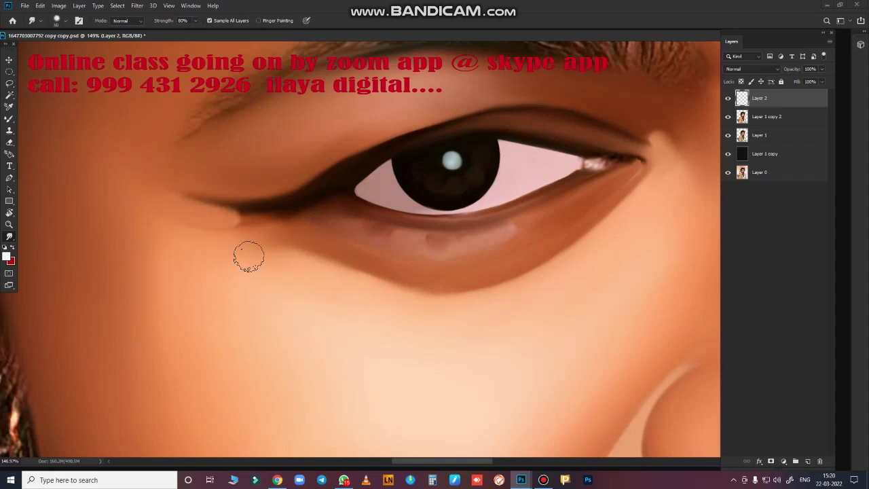
{"action": "mouse_move", "coordinate": [291, 257]}
{"action": "left_mouse_down"}
{"action": "mouse_move", "coordinate": [398, 305]}
{"action": "mouse_move", "coordinate": [430, 287]}
{"action": "mouse_move", "coordinate": [368, 262]}
{"action": "mouse_move", "coordinate": [539, 233]}
{"action": "mouse_move", "coordinate": [602, 188]}
{"action": "mouse_move", "coordinate": [562, 224]}
{"action": "left_mouse_up"}
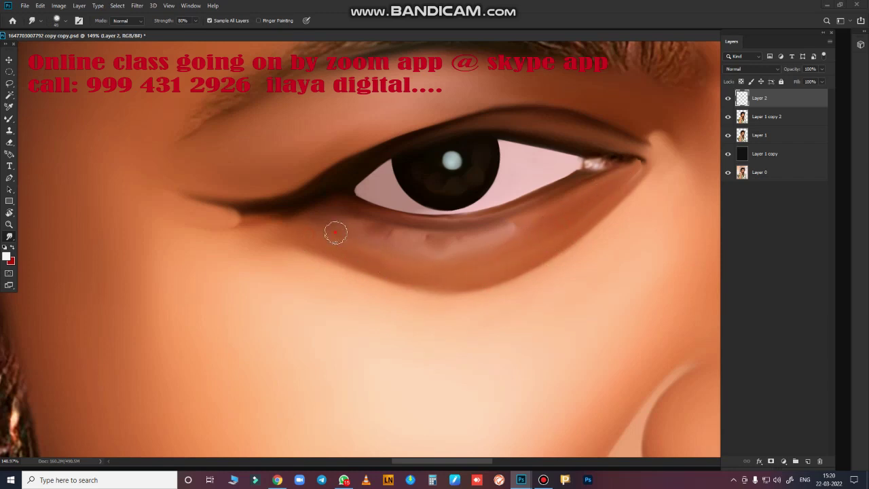
{"action": "mouse_move", "coordinate": [323, 223]}
{"action": "left_mouse_down"}
{"action": "mouse_move", "coordinate": [492, 276]}
{"action": "mouse_move", "coordinate": [602, 211]}
{"action": "left_mouse_up"}
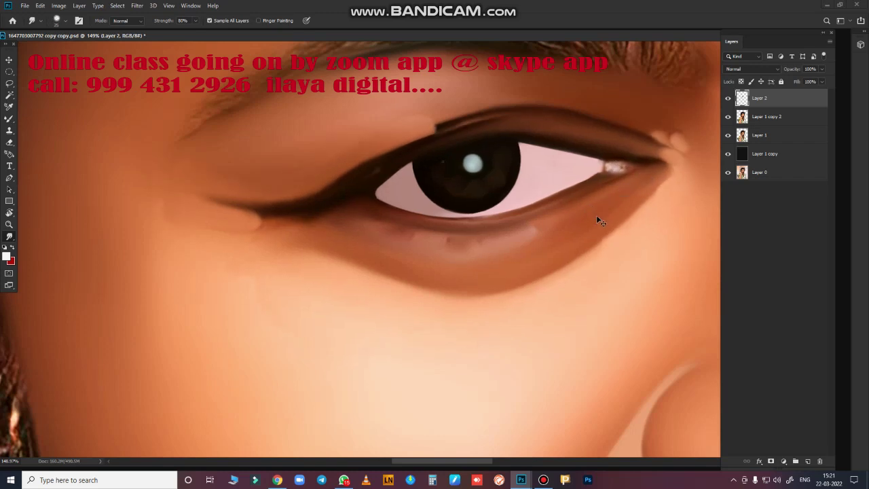
Step: Shrink the Smudge brush and blend away the hard edge of the eye-corner highlight
{"action": "scroll", "coordinate": [597, 215], "scroll_direction": "up", "scroll_amount": 5}
{"action": "key", "text": "bracketleft"}
{"action": "key", "text": "bracketleft"}
{"action": "key", "text": "bracketleft"}
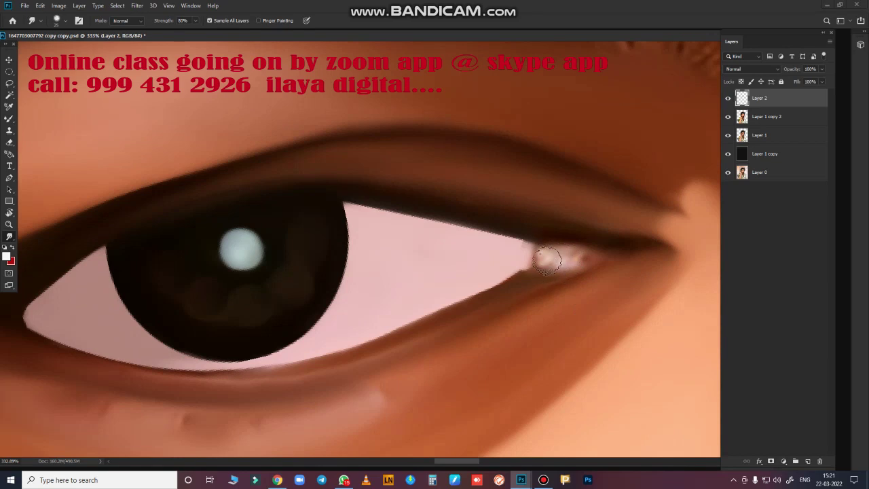
{"action": "left_click", "coordinate": [547, 256]}
{"action": "left_click_drag", "start_coordinate": [544, 256], "coordinate": [574, 257]}
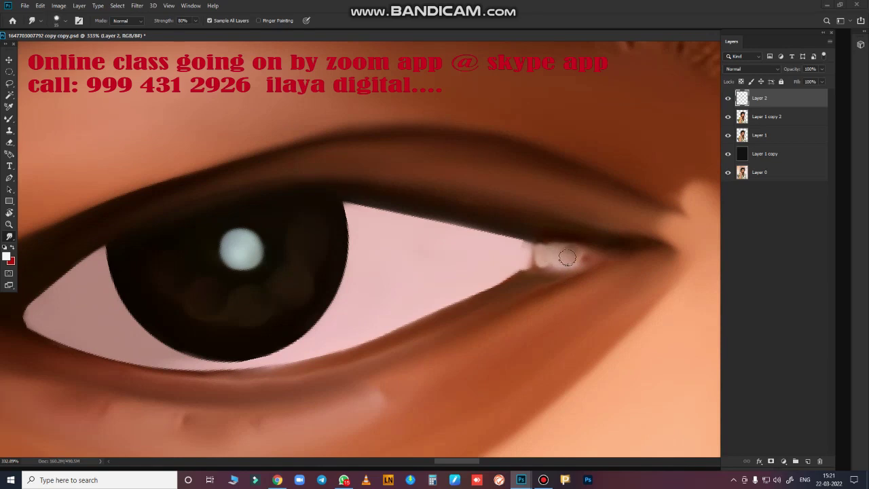
{"action": "mouse_move", "coordinate": [534, 230]}
{"action": "left_mouse_down"}
{"action": "mouse_move", "coordinate": [598, 247]}
{"action": "mouse_move", "coordinate": [508, 287]}
{"action": "left_mouse_up"}
{"action": "mouse_move", "coordinate": [501, 274]}
{"action": "left_mouse_down"}
{"action": "mouse_move", "coordinate": [499, 254]}
{"action": "mouse_move", "coordinate": [520, 252]}
{"action": "mouse_move", "coordinate": [476, 277]}
{"action": "mouse_move", "coordinate": [557, 243]}
{"action": "mouse_move", "coordinate": [546, 250]}
{"action": "mouse_move", "coordinate": [596, 246]}
{"action": "left_mouse_up"}
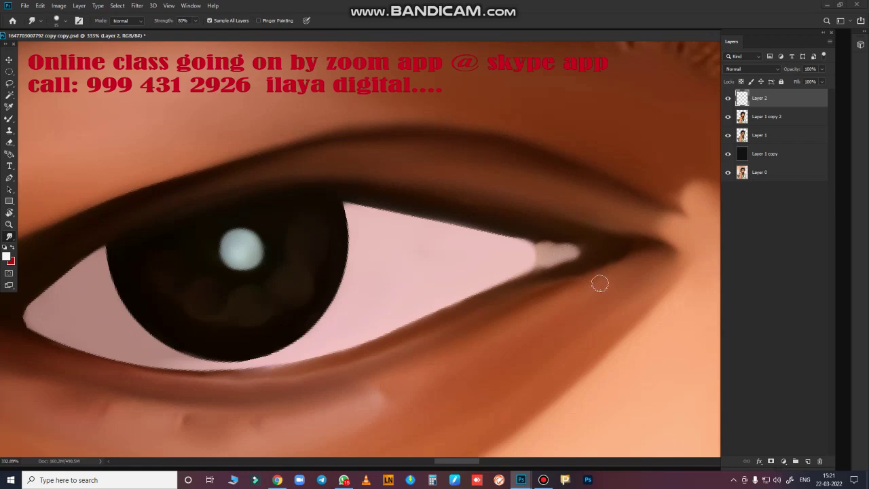
Step: Smear a brighter highlight along the nose bridge
{"action": "scroll", "coordinate": [600, 284], "scroll_direction": "down", "scroll_amount": 10}
{"action": "scroll", "coordinate": [573, 279], "scroll_direction": "up", "scroll_amount": 1}
{"action": "scroll", "coordinate": [572, 278], "scroll_direction": "up", "scroll_amount": 1}
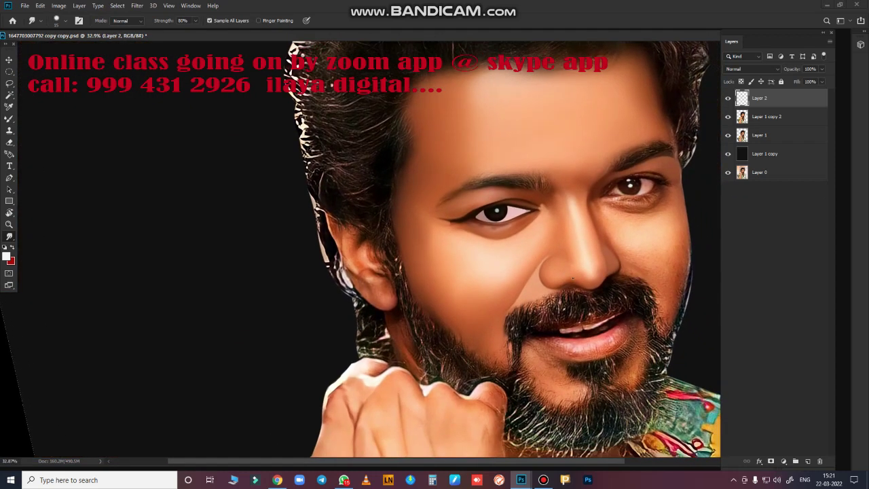
{"action": "scroll", "coordinate": [584, 319], "scroll_direction": "down", "scroll_amount": 2}
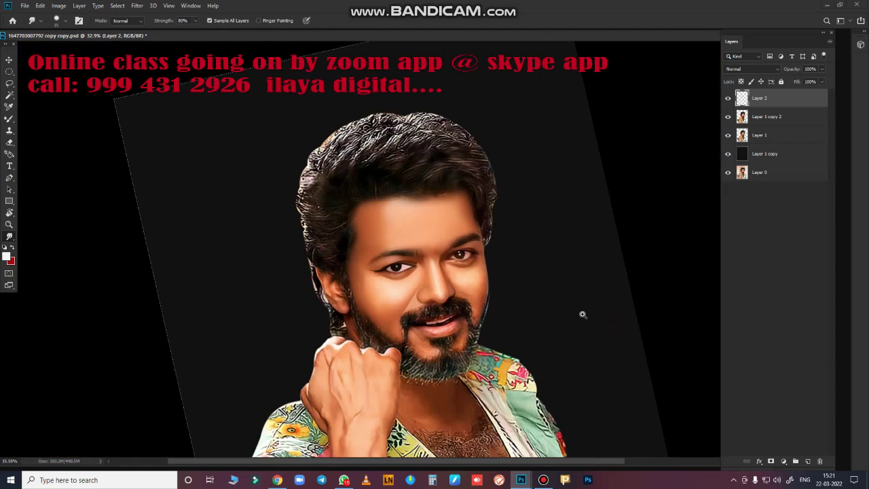
{"action": "scroll", "coordinate": [537, 305], "scroll_direction": "up", "scroll_amount": 3}
{"action": "scroll", "coordinate": [562, 218], "scroll_direction": "up", "scroll_amount": 2}
{"action": "left_click_drag", "start_coordinate": [561, 218], "coordinate": [563, 226]}
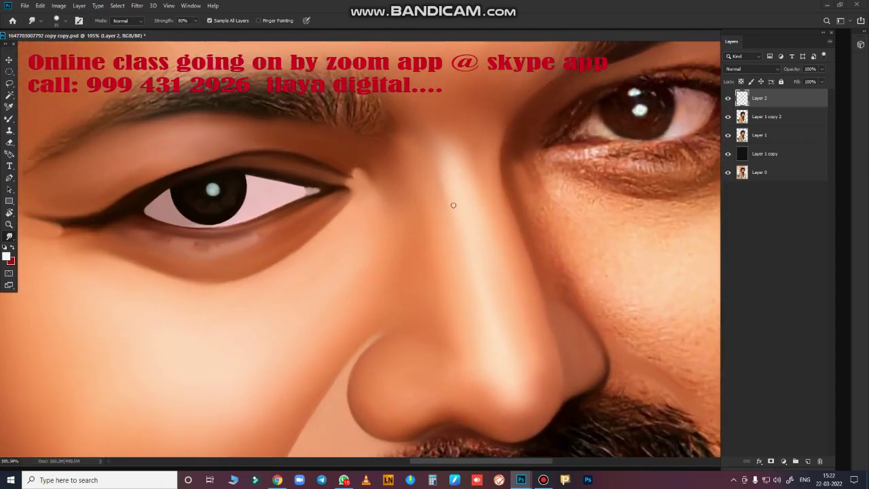
{"action": "mouse_move", "coordinate": [444, 169]}
{"action": "left_mouse_down"}
{"action": "mouse_move", "coordinate": [457, 175]}
{"action": "mouse_move", "coordinate": [448, 155]}
{"action": "left_mouse_up"}
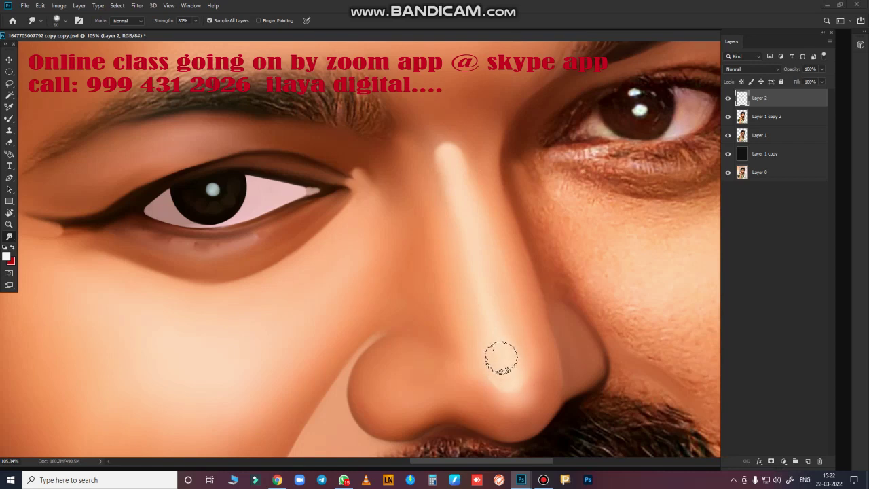
Step: Soften the eyebrow's outer tail and inner area into a smooth painted band
{"action": "scroll", "coordinate": [665, 207], "scroll_direction": "down", "scroll_amount": 5}
{"action": "left_click_drag", "start_coordinate": [665, 207], "coordinate": [673, 203]}
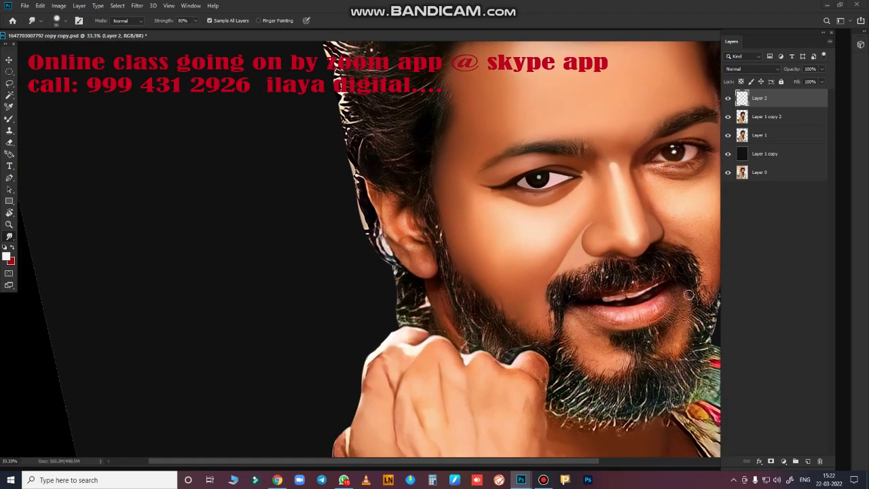
{"action": "scroll", "coordinate": [598, 198], "scroll_direction": "up", "scroll_amount": 3}
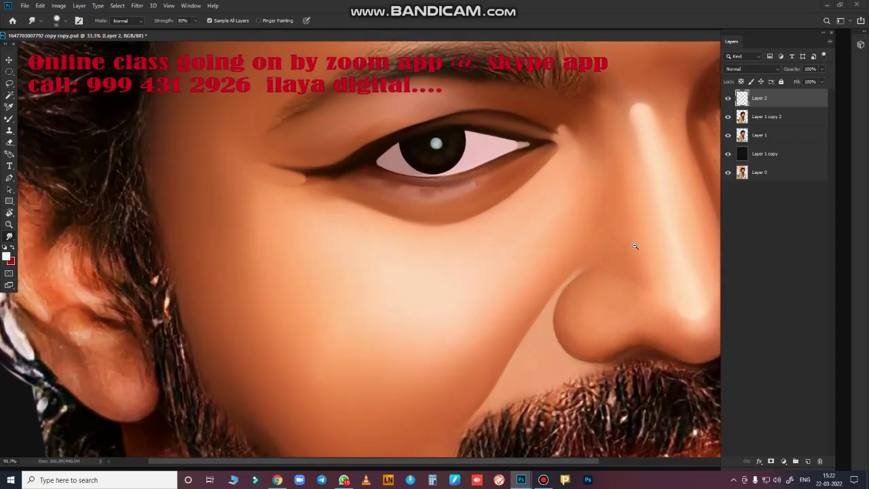
{"action": "scroll", "coordinate": [637, 245], "scroll_direction": "up", "scroll_amount": 2}
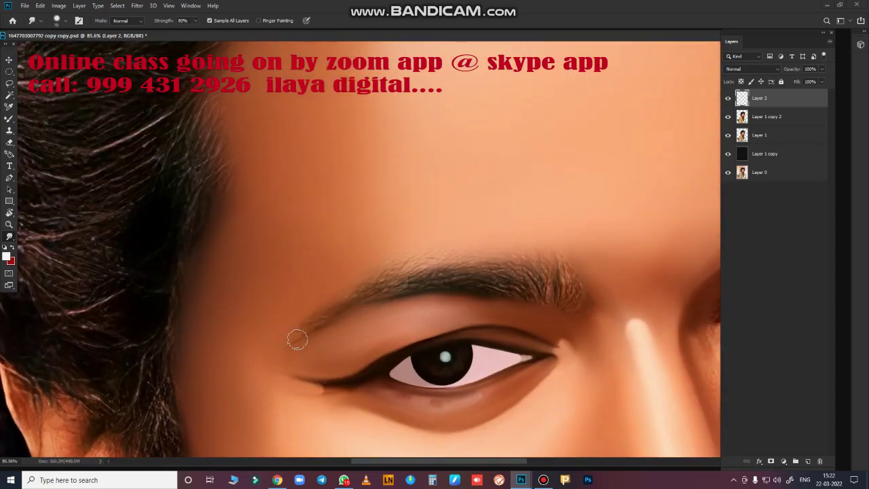
{"action": "left_click_drag", "start_coordinate": [301, 340], "coordinate": [300, 336]}
{"action": "left_click_drag", "start_coordinate": [378, 292], "coordinate": [355, 305]}
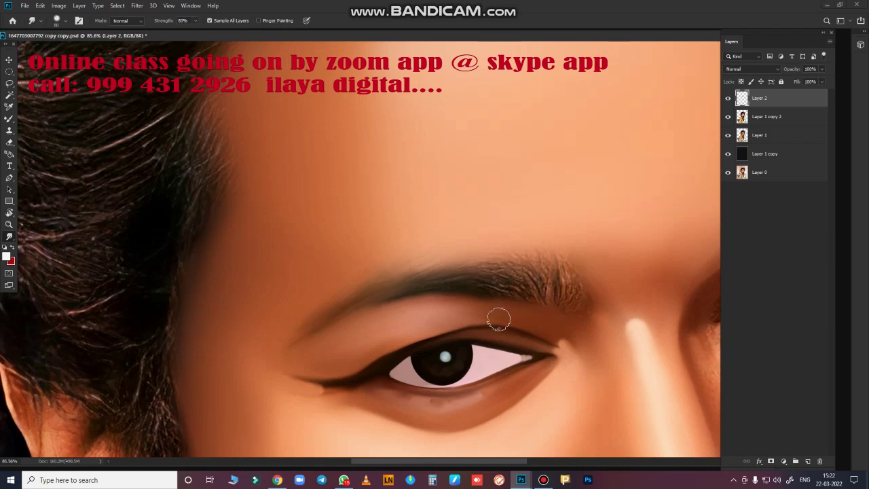
{"action": "mouse_move", "coordinate": [499, 320]}
{"action": "left_mouse_down"}
{"action": "mouse_move", "coordinate": [369, 320]}
{"action": "mouse_move", "coordinate": [407, 292]}
{"action": "mouse_move", "coordinate": [401, 279]}
{"action": "mouse_move", "coordinate": [388, 294]}
{"action": "mouse_move", "coordinate": [303, 296]}
{"action": "mouse_move", "coordinate": [392, 339]}
{"action": "mouse_move", "coordinate": [429, 339]}
{"action": "left_mouse_up"}
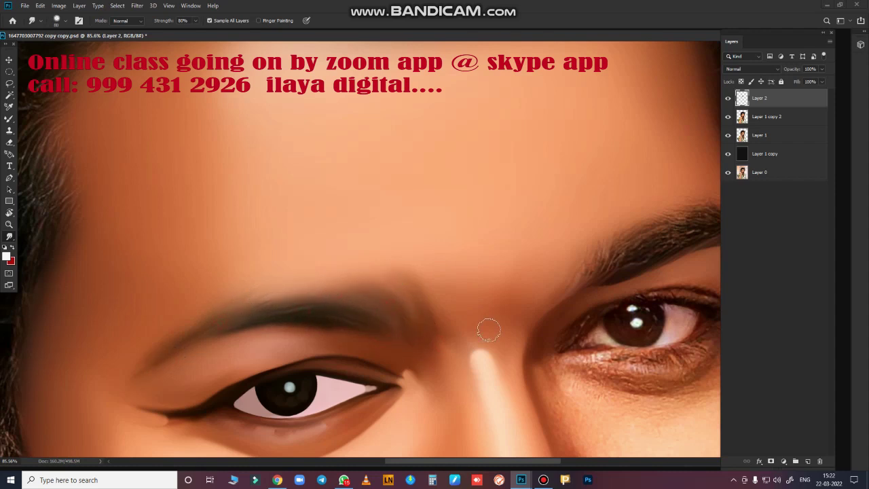
Step: Zoom in close on the right-hand eye and its under-eye skin
{"action": "scroll", "coordinate": [483, 410], "scroll_direction": "down", "scroll_amount": 3}
{"action": "left_click_drag", "start_coordinate": [484, 411], "coordinate": [516, 221]}
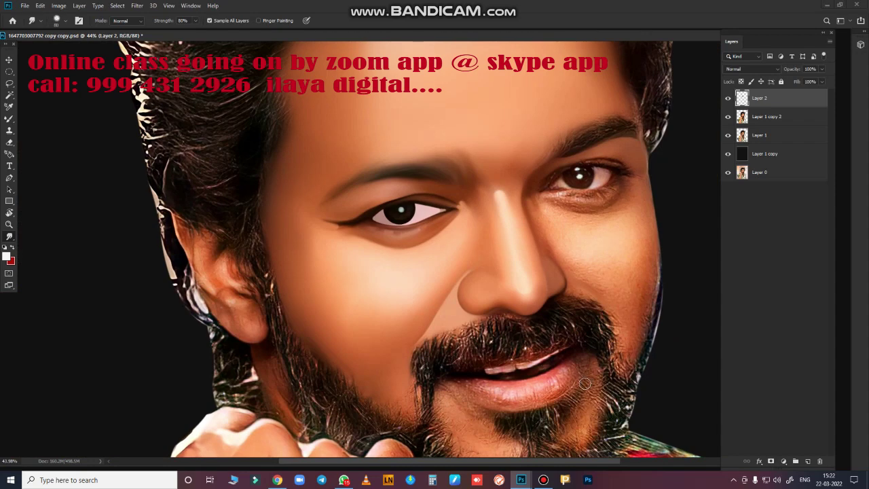
{"action": "scroll", "coordinate": [584, 391], "scroll_direction": "down", "scroll_amount": 3}
{"action": "scroll", "coordinate": [561, 369], "scroll_direction": "up", "scroll_amount": 2}
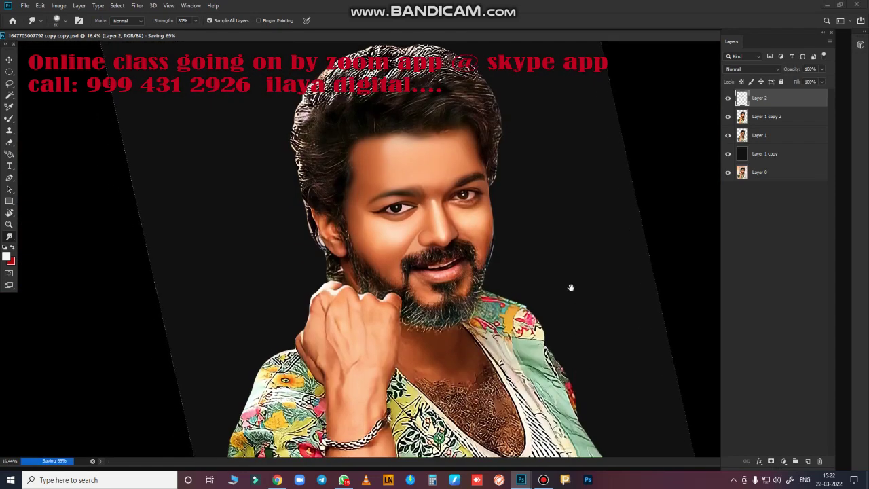
{"action": "scroll", "coordinate": [543, 279], "scroll_direction": "up", "scroll_amount": 1}
{"action": "left_click_drag", "start_coordinate": [532, 263], "coordinate": [630, 358]}
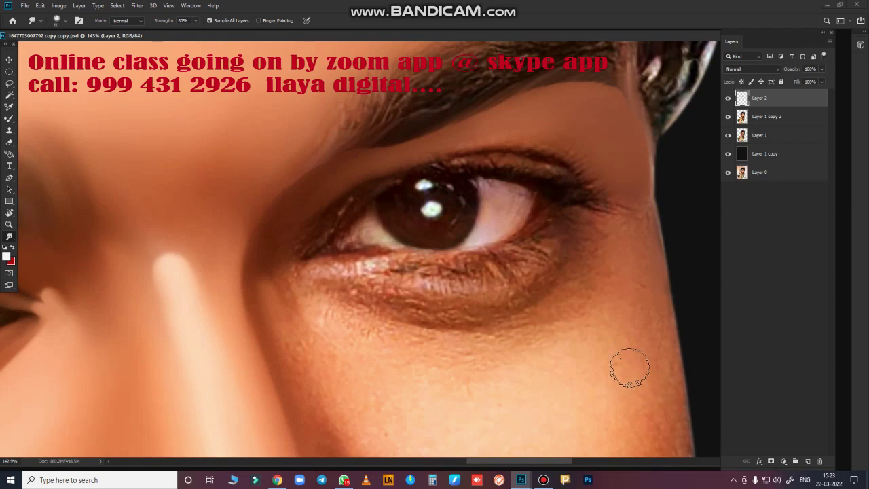
{"action": "left_click", "coordinate": [543, 480]}
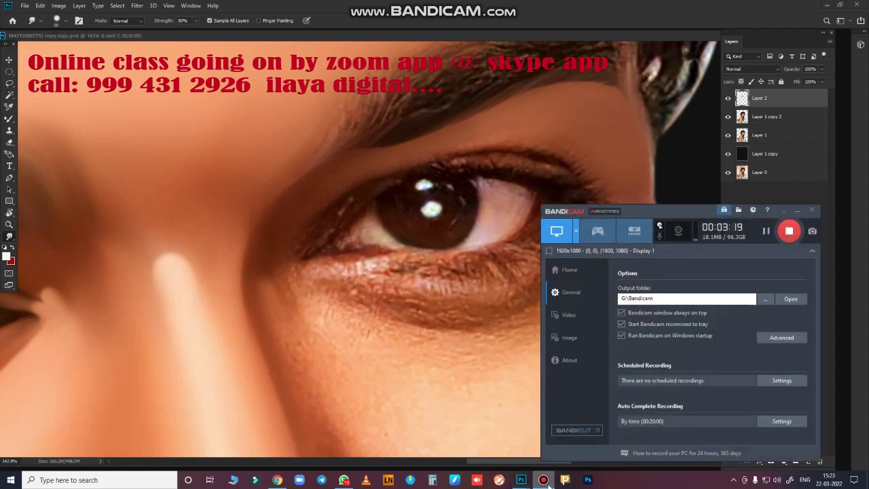
{"action": "left_click", "coordinate": [536, 318]}
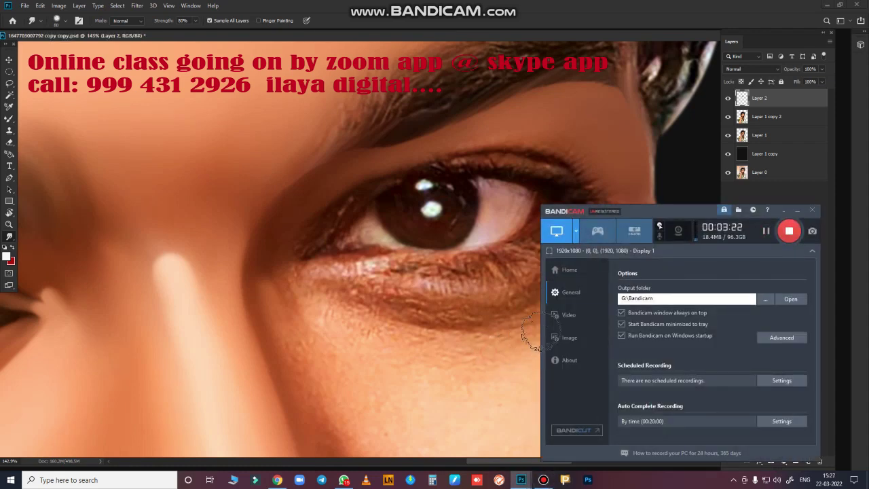
{"action": "left_click", "coordinate": [797, 211]}
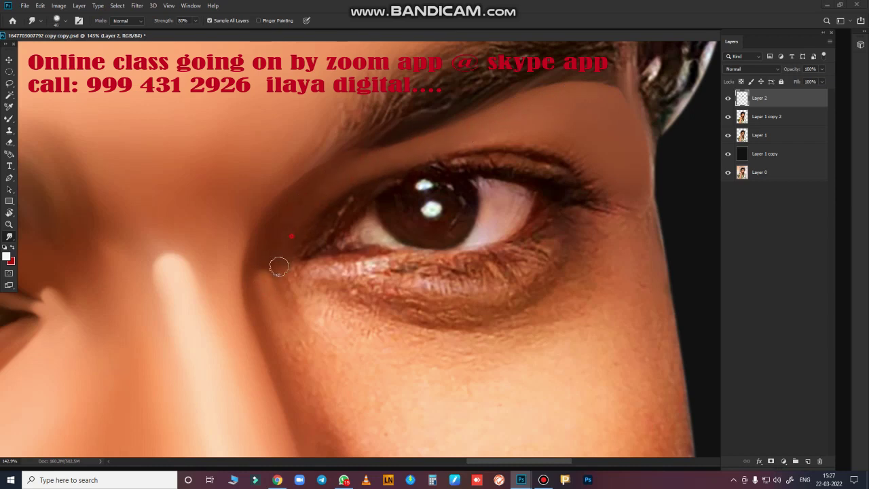
Step: Trace a closed curved Pen path around the right eye's under-eye bag and load it as a selection
{"action": "key", "text": "p"}
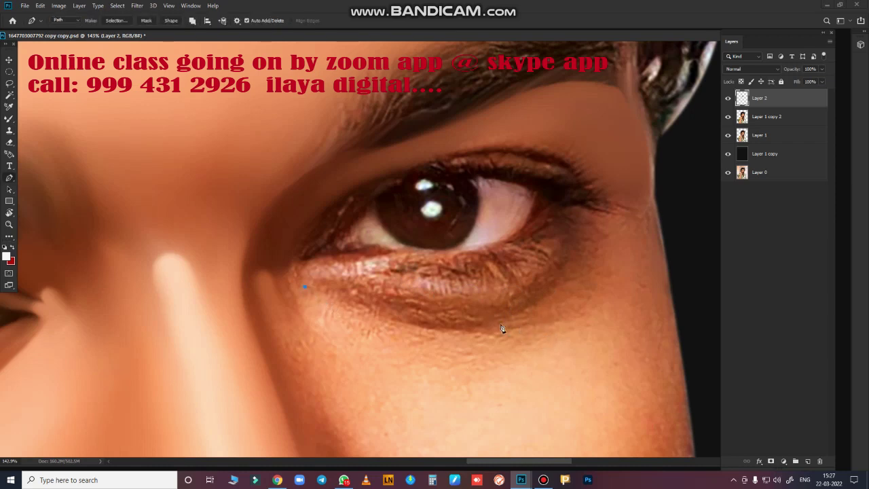
{"action": "left_click_drag", "start_coordinate": [489, 332], "coordinate": [556, 318]}
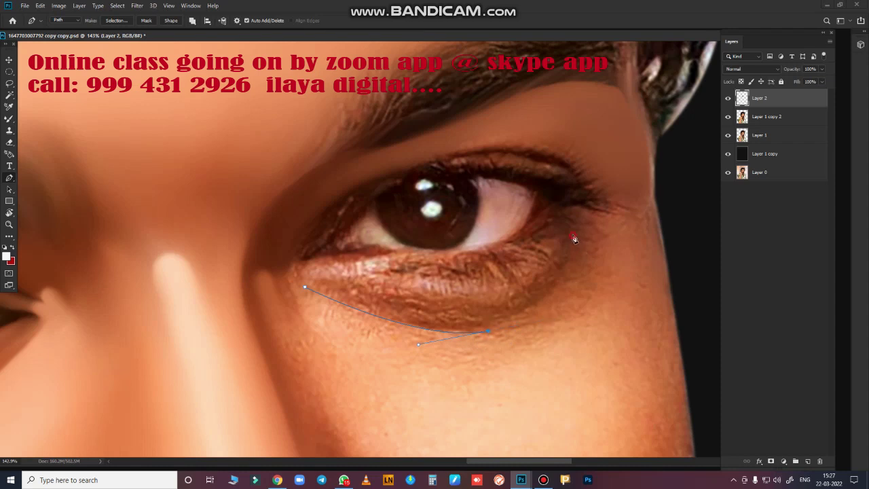
{"action": "mouse_move", "coordinate": [575, 193]}
{"action": "left_mouse_down"}
{"action": "mouse_move", "coordinate": [584, 150]}
{"action": "mouse_move", "coordinate": [576, 161]}
{"action": "left_mouse_up"}
{"action": "left_click_drag", "start_coordinate": [398, 253], "coordinate": [249, 246]}
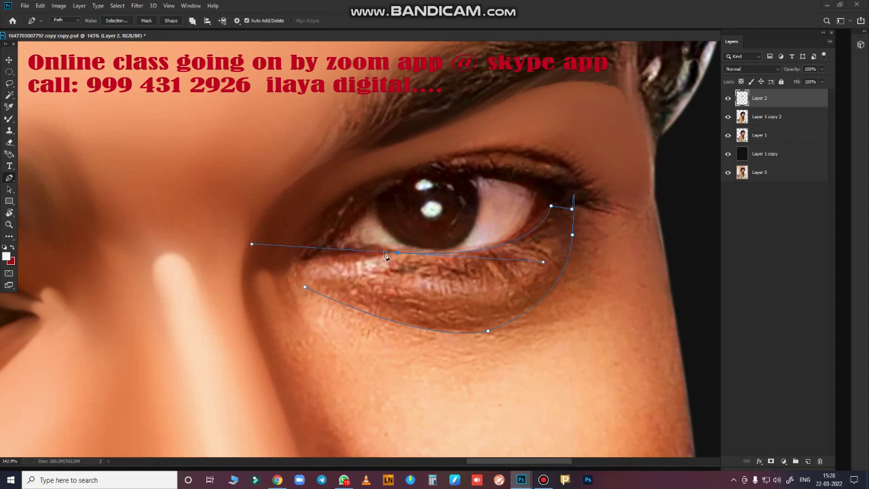
{"action": "left_click", "coordinate": [399, 253], "text": "alt"}
{"action": "key", "text": "ctrl+Return"}
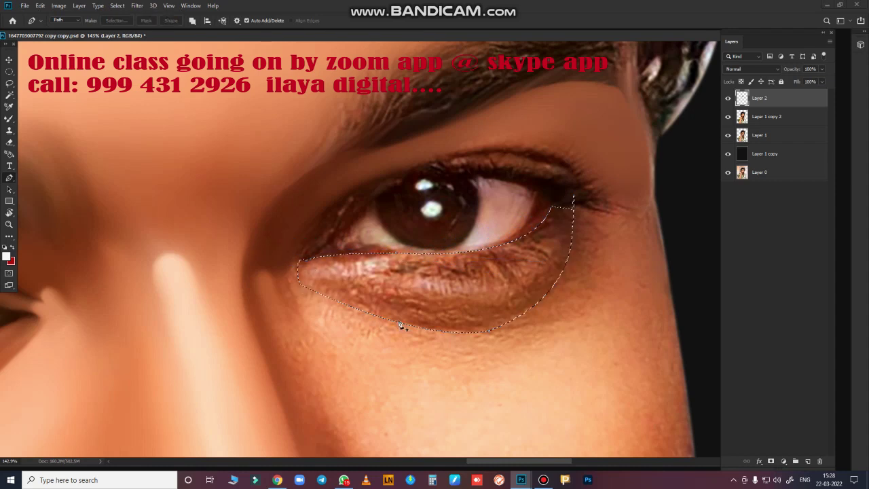
{"action": "scroll", "coordinate": [495, 390], "scroll_direction": "up", "scroll_amount": 3, "text": "alt"}
Step: Smudge the selected under-eye skin and lower lash line into smooth brown tones
{"action": "key", "text": "r"}
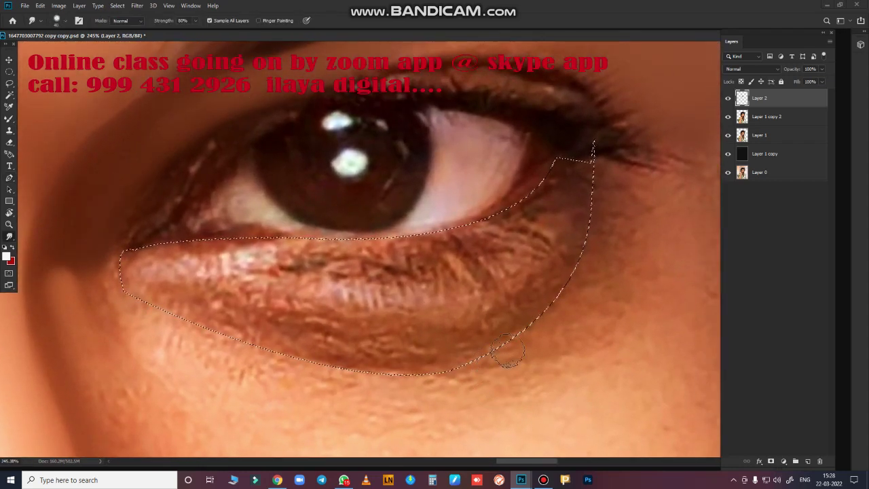
{"action": "mouse_move", "coordinate": [218, 330]}
{"action": "left_mouse_down"}
{"action": "mouse_move", "coordinate": [408, 360]}
{"action": "mouse_move", "coordinate": [413, 355]}
{"action": "mouse_move", "coordinate": [333, 349]}
{"action": "mouse_move", "coordinate": [513, 346]}
{"action": "mouse_move", "coordinate": [419, 350]}
{"action": "mouse_move", "coordinate": [252, 333]}
{"action": "mouse_move", "coordinate": [170, 302]}
{"action": "mouse_move", "coordinate": [330, 299]}
{"action": "mouse_move", "coordinate": [217, 291]}
{"action": "mouse_move", "coordinate": [247, 305]}
{"action": "mouse_move", "coordinate": [345, 311]}
{"action": "mouse_move", "coordinate": [210, 286]}
{"action": "mouse_move", "coordinate": [229, 320]}
{"action": "mouse_move", "coordinate": [102, 324]}
{"action": "mouse_move", "coordinate": [469, 254]}
{"action": "mouse_move", "coordinate": [511, 283]}
{"action": "mouse_move", "coordinate": [553, 235]}
{"action": "mouse_move", "coordinate": [291, 301]}
{"action": "mouse_move", "coordinate": [568, 235]}
{"action": "mouse_move", "coordinate": [541, 263]}
{"action": "mouse_move", "coordinate": [301, 311]}
{"action": "mouse_move", "coordinate": [549, 256]}
{"action": "mouse_move", "coordinate": [589, 229]}
{"action": "mouse_move", "coordinate": [473, 322]}
{"action": "mouse_move", "coordinate": [452, 306]}
{"action": "mouse_move", "coordinate": [254, 310]}
{"action": "mouse_move", "coordinate": [607, 192]}
{"action": "left_mouse_up"}
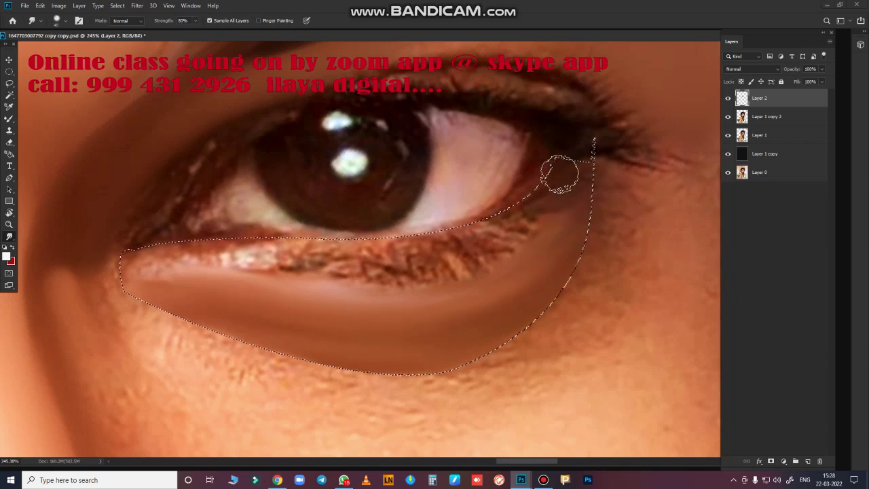
{"action": "mouse_move", "coordinate": [507, 223]}
{"action": "left_mouse_down"}
{"action": "mouse_move", "coordinate": [302, 257]}
{"action": "mouse_move", "coordinate": [158, 262]}
{"action": "left_mouse_up"}
{"action": "mouse_move", "coordinate": [301, 272]}
{"action": "left_mouse_down"}
{"action": "mouse_move", "coordinate": [451, 249]}
{"action": "mouse_move", "coordinate": [313, 261]}
{"action": "mouse_move", "coordinate": [292, 271]}
{"action": "mouse_move", "coordinate": [436, 278]}
{"action": "mouse_move", "coordinate": [574, 209]}
{"action": "left_mouse_up"}
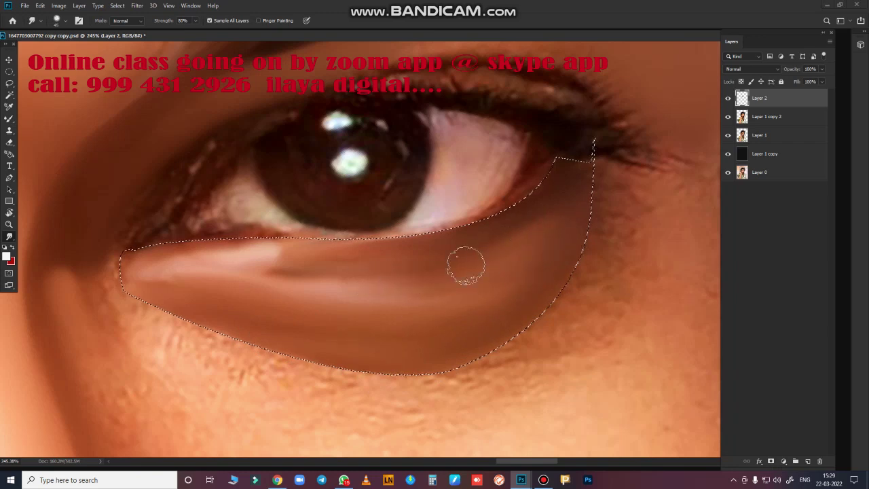
{"action": "left_click_drag", "start_coordinate": [305, 259], "coordinate": [330, 247]}
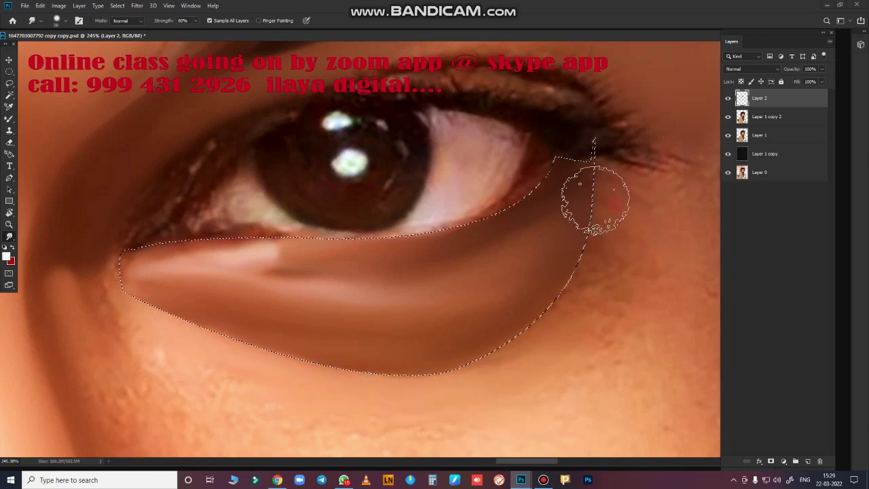
{"action": "left_click", "coordinate": [593, 314]}
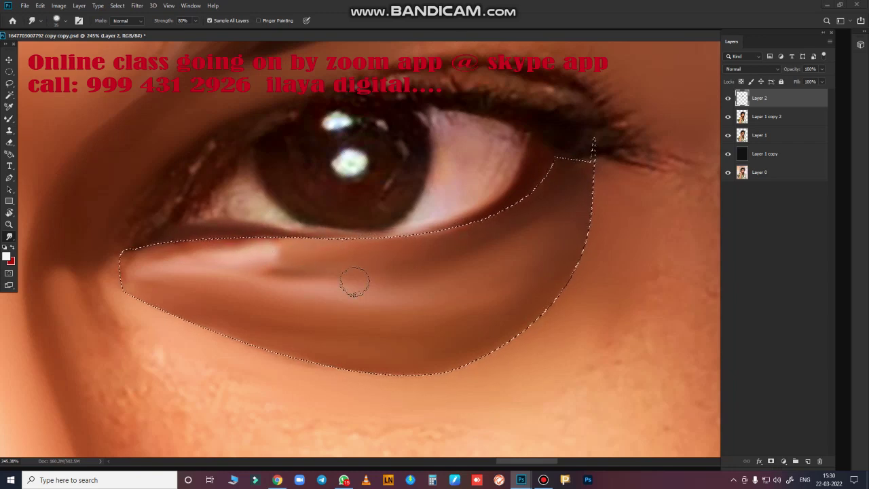
{"action": "key", "text": "ctrl+0"}
{"action": "mouse_move", "coordinate": [380, 322]}
{"action": "left_mouse_down"}
{"action": "mouse_move", "coordinate": [486, 325]}
{"action": "mouse_move", "coordinate": [459, 263]}
{"action": "mouse_move", "coordinate": [412, 278]}
{"action": "left_mouse_up"}
Step: Trace a Pen path around the right eye's upper eyelid band and convert it to a selection
{"action": "key", "text": "p"}
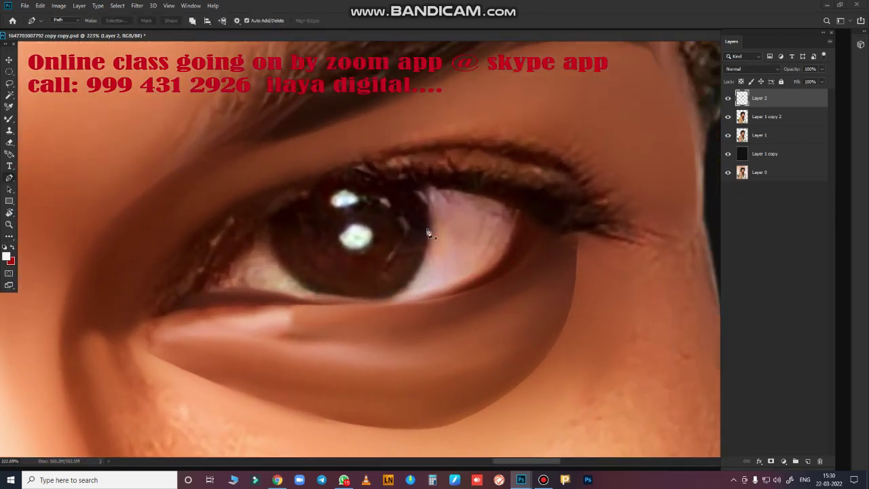
{"action": "left_click", "coordinate": [138, 315]}
{"action": "left_click_drag", "start_coordinate": [337, 174], "coordinate": [490, 143]}
{"action": "left_click", "coordinate": [342, 174], "text": "alt"}
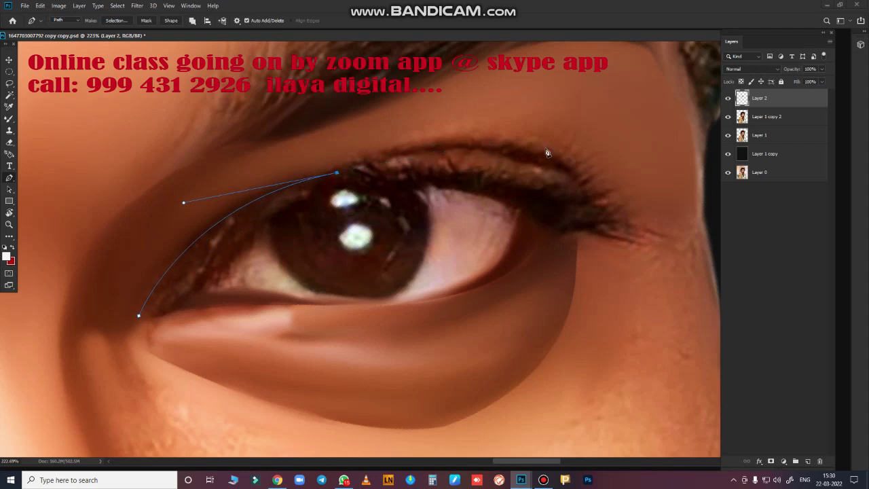
{"action": "left_click_drag", "start_coordinate": [587, 189], "coordinate": [685, 268]}
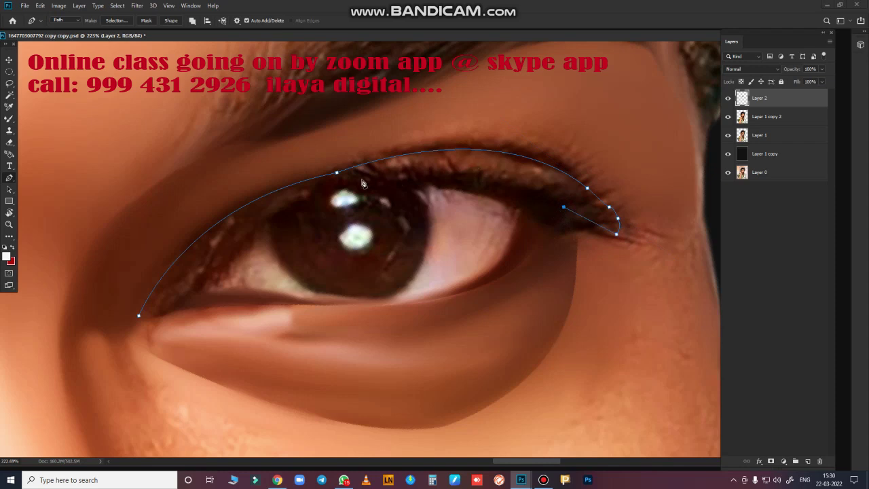
{"action": "mouse_move", "coordinate": [223, 262]}
{"action": "left_mouse_down"}
{"action": "mouse_move", "coordinate": [169, 310]}
{"action": "mouse_move", "coordinate": [135, 301]}
{"action": "left_mouse_up"}
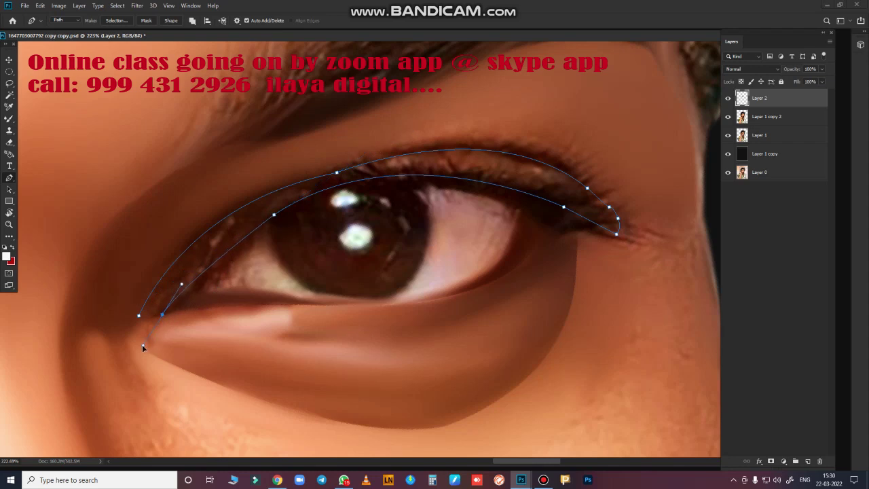
{"action": "key", "text": "ctrl+Return"}
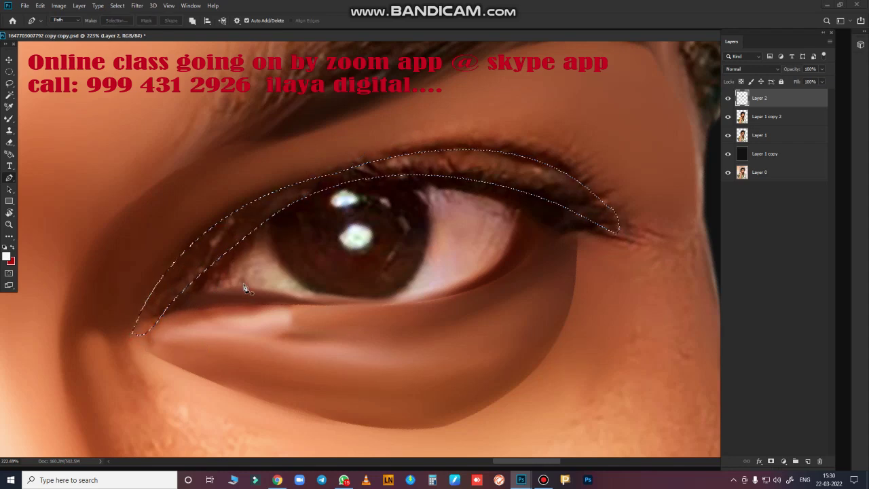
Step: Smudge the upper eyelid shading smooth inside the selection, from outer corner to inner tip
{"action": "key", "text": "r"}
{"action": "left_click_drag", "start_coordinate": [618, 214], "coordinate": [596, 209]}
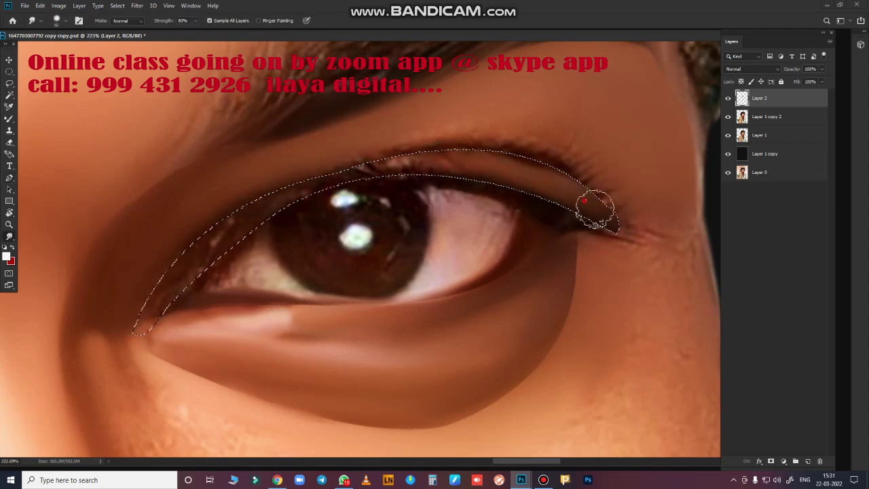
{"action": "mouse_move", "coordinate": [508, 170]}
{"action": "left_mouse_down"}
{"action": "mouse_move", "coordinate": [295, 181]}
{"action": "mouse_move", "coordinate": [515, 161]}
{"action": "mouse_move", "coordinate": [543, 192]}
{"action": "mouse_move", "coordinate": [258, 227]}
{"action": "mouse_move", "coordinate": [354, 170]}
{"action": "left_mouse_up"}
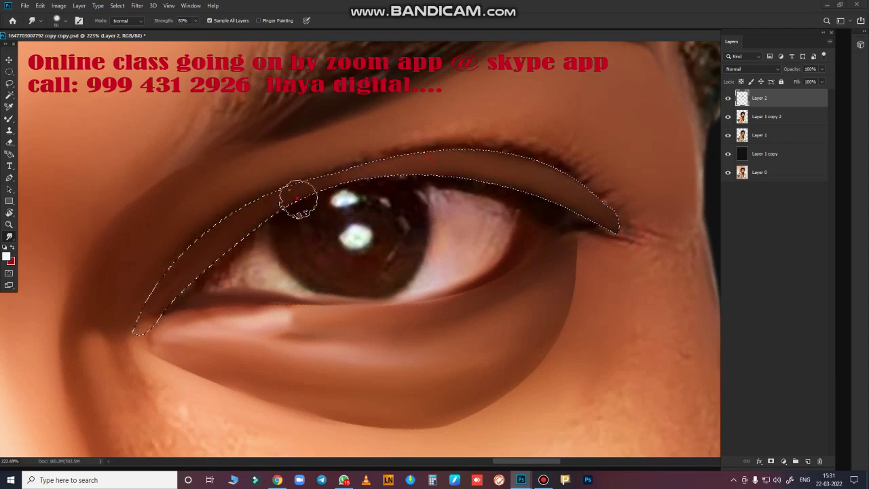
{"action": "mouse_move", "coordinate": [297, 197]}
{"action": "left_mouse_down"}
{"action": "mouse_move", "coordinate": [155, 301]}
{"action": "mouse_move", "coordinate": [132, 342]}
{"action": "mouse_move", "coordinate": [213, 241]}
{"action": "left_mouse_up"}
{"action": "mouse_move", "coordinate": [439, 176]}
{"action": "left_mouse_down"}
{"action": "mouse_move", "coordinate": [481, 184]}
{"action": "mouse_move", "coordinate": [518, 164]}
{"action": "left_mouse_up"}
Step: Blend the lid band with the Mixer Brush, using a soft brush and Very Wet, Light Mix
{"action": "key", "text": "b"}
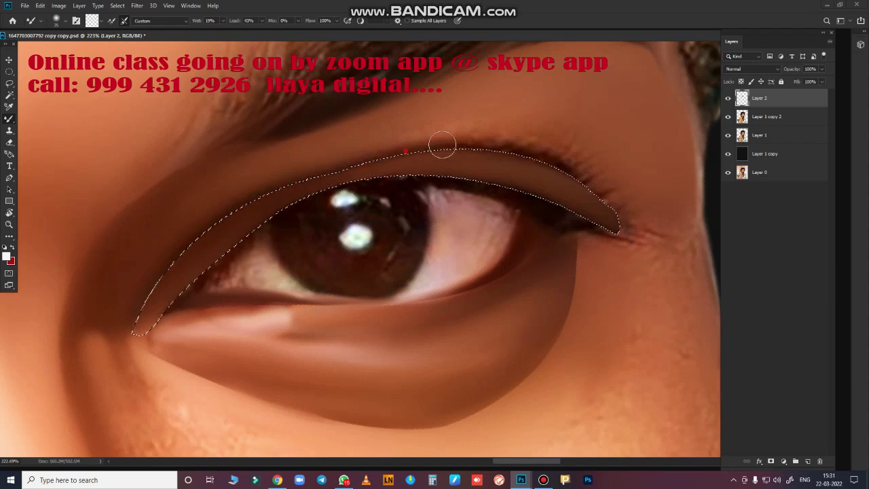
{"action": "left_click_drag", "start_coordinate": [442, 145], "coordinate": [556, 167]}
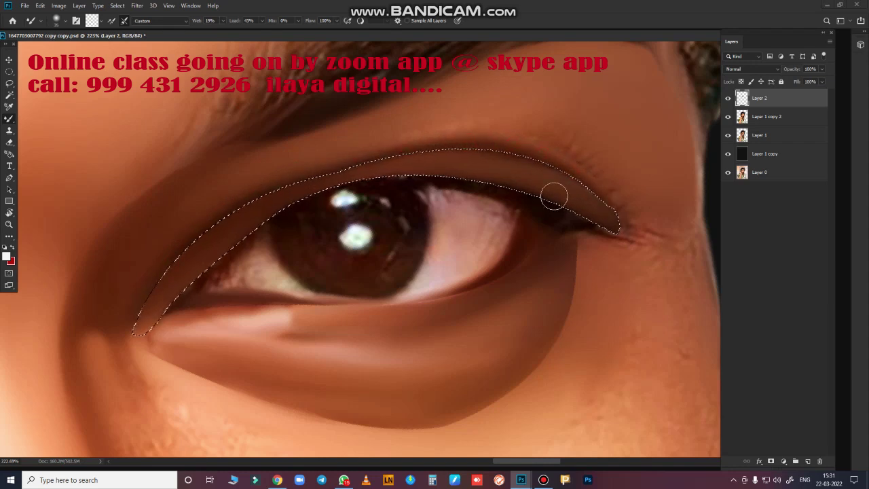
{"action": "right_click", "coordinate": [554, 196]}
{"action": "left_click", "coordinate": [364, 293]}
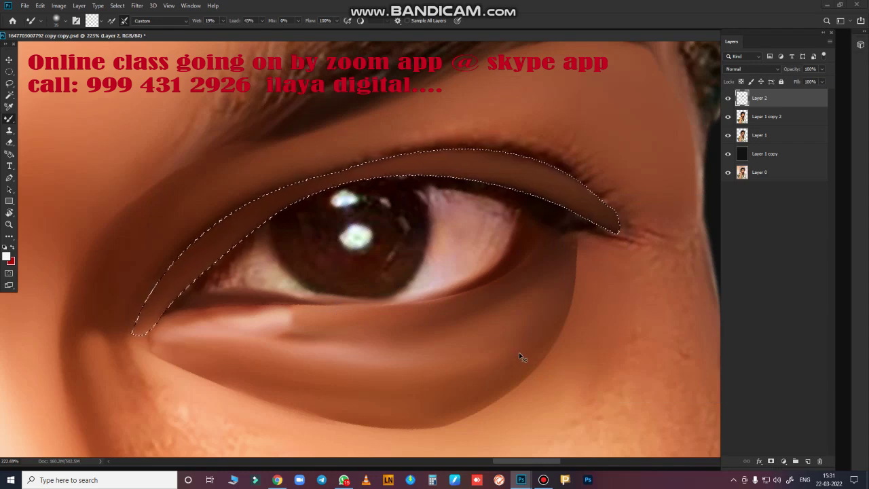
{"action": "right_click", "coordinate": [501, 340]}
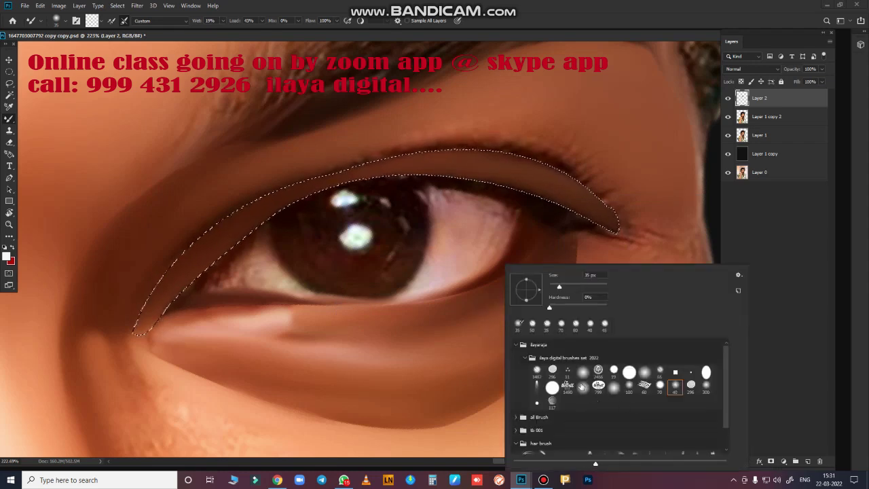
{"action": "left_click", "coordinate": [585, 395]}
{"action": "key", "text": "Return"}
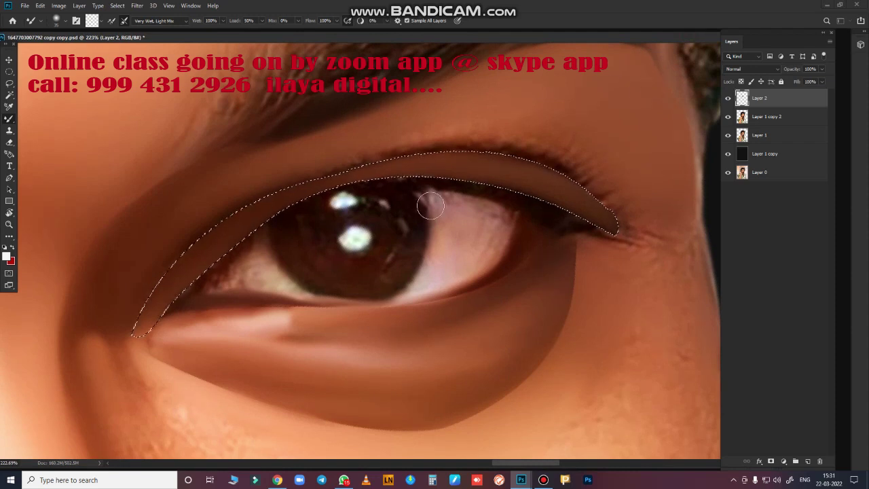
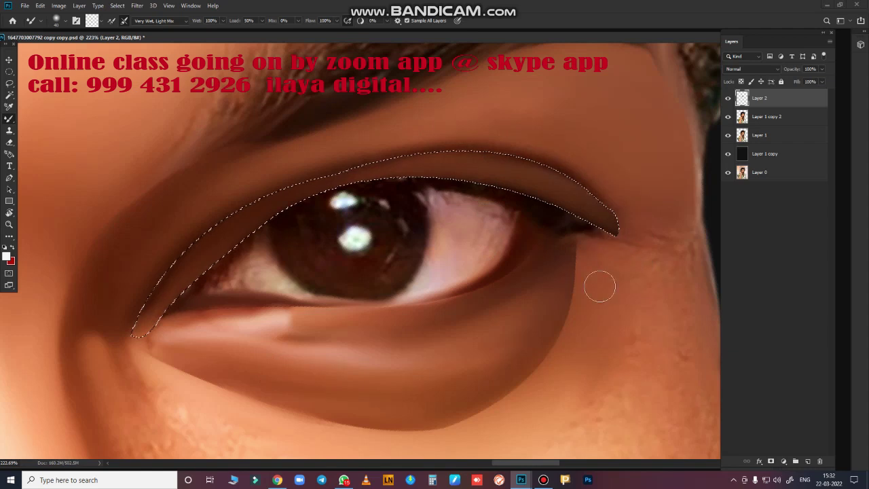
Step: Clear the upper-eyelid selection, zoom back in on the eye, and choose the Smudge tool
{"action": "scroll", "coordinate": [516, 265], "scroll_direction": "down", "scroll_amount": 2}
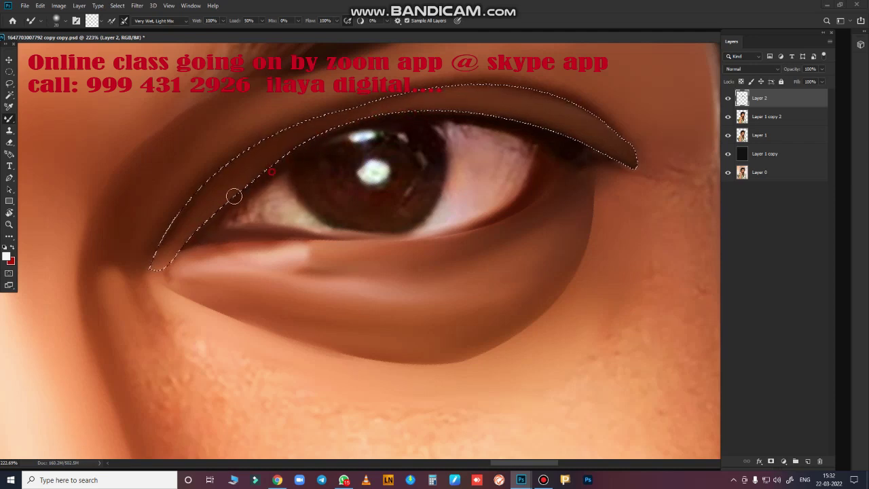
{"action": "key", "text": "ctrl+d"}
{"action": "key", "text": "ctrl+0"}
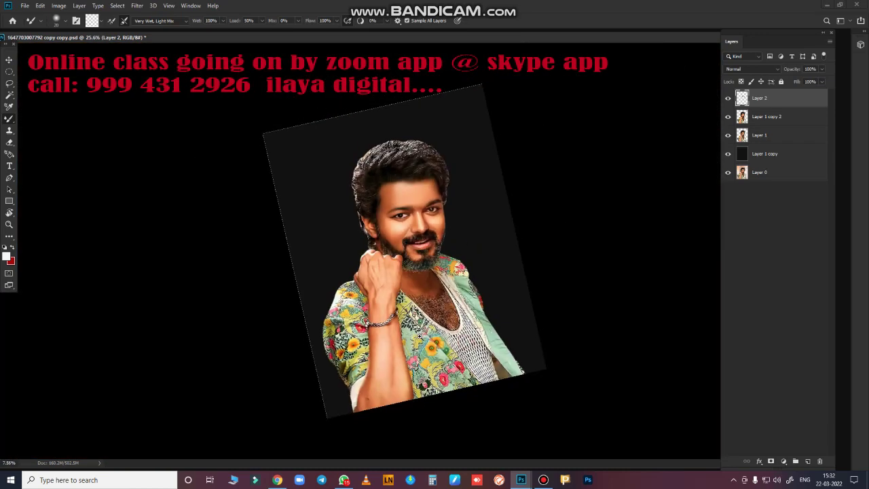
{"action": "scroll", "coordinate": [401, 263], "scroll_direction": "up", "scroll_amount": 5}
{"action": "left_click_drag", "start_coordinate": [377, 204], "coordinate": [377, 442]}
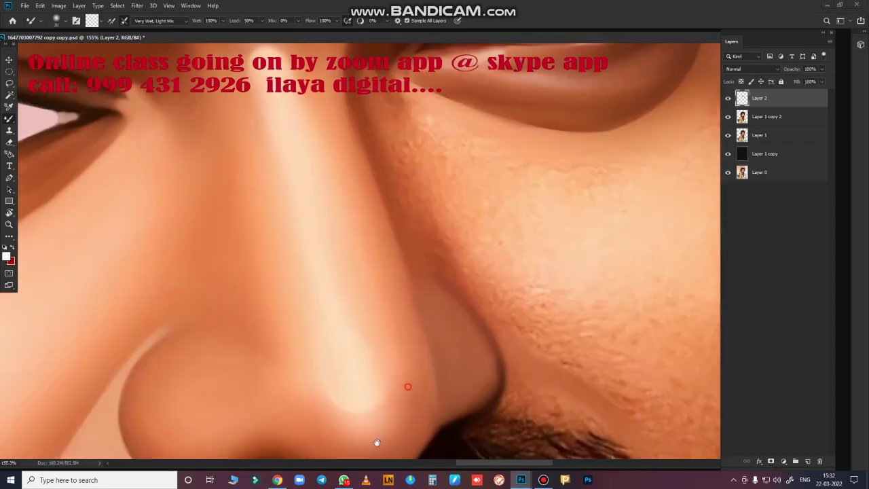
{"action": "scroll", "coordinate": [396, 379], "scroll_direction": "up", "scroll_amount": 5}
{"action": "scroll", "coordinate": [396, 396], "scroll_direction": "up", "scroll_amount": 3}
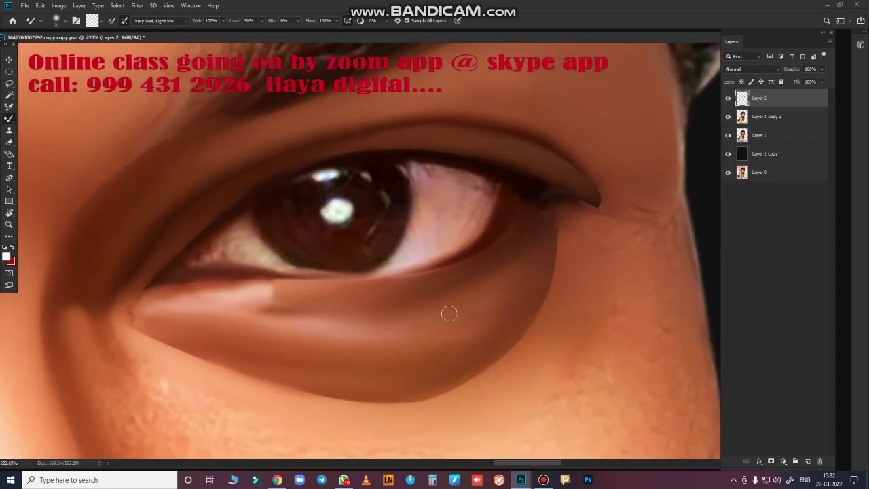
{"action": "key", "text": "r"}
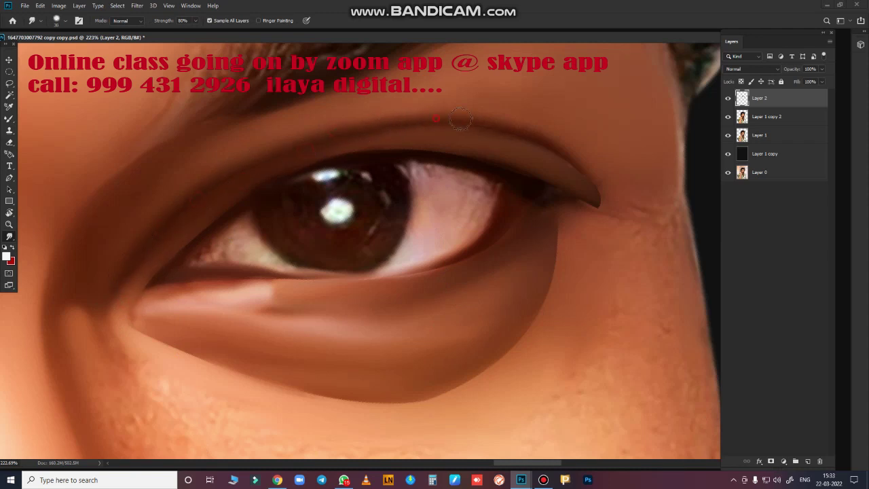
Step: Smudge the upper-eyelid tail, lower-lid inner corner, light band and lower lid line smooth
{"action": "mouse_move", "coordinate": [618, 208]}
{"action": "left_mouse_down"}
{"action": "mouse_move", "coordinate": [578, 195]}
{"action": "mouse_move", "coordinate": [603, 203]}
{"action": "left_mouse_up"}
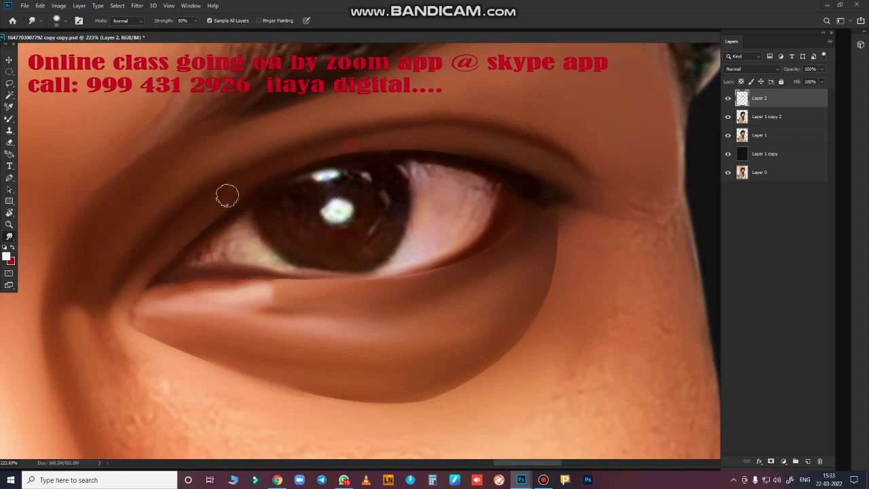
{"action": "mouse_move", "coordinate": [161, 270]}
{"action": "left_mouse_down"}
{"action": "mouse_move", "coordinate": [154, 317]}
{"action": "mouse_move", "coordinate": [210, 291]}
{"action": "mouse_move", "coordinate": [240, 297]}
{"action": "left_mouse_up"}
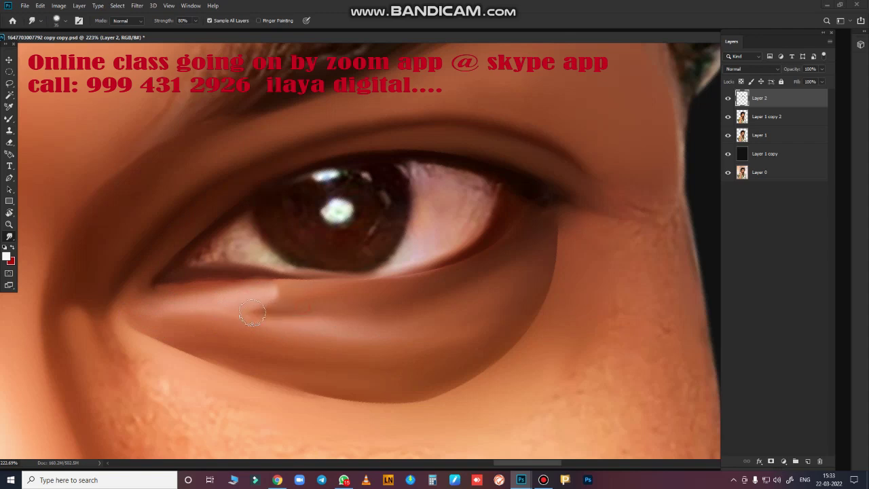
{"action": "mouse_move", "coordinate": [271, 339]}
{"action": "left_mouse_down"}
{"action": "mouse_move", "coordinate": [428, 327]}
{"action": "mouse_move", "coordinate": [483, 336]}
{"action": "left_mouse_up"}
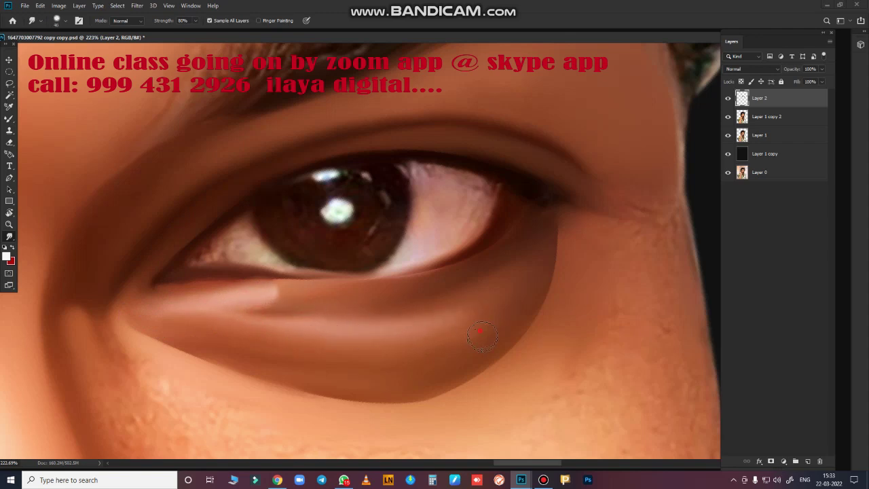
{"action": "left_click_drag", "start_coordinate": [278, 382], "coordinate": [307, 390]}
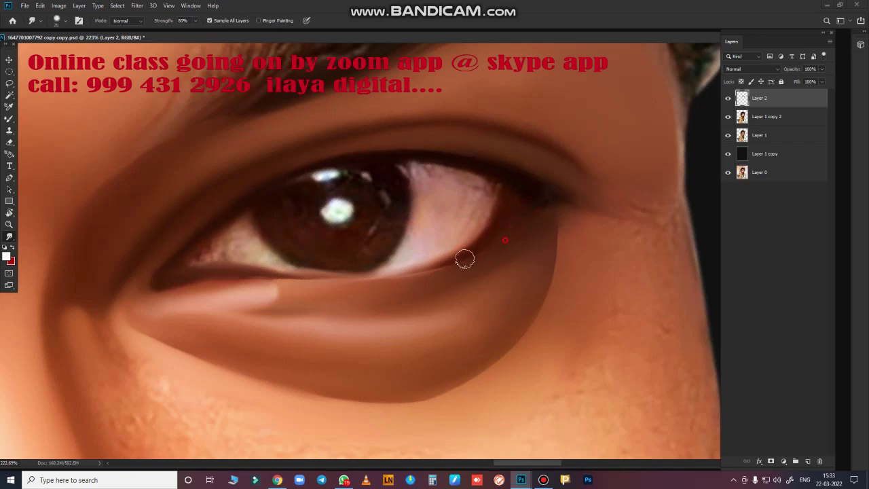
{"action": "left_click_drag", "start_coordinate": [464, 258], "coordinate": [375, 274]}
{"action": "left_click_drag", "start_coordinate": [255, 277], "coordinate": [237, 282]}
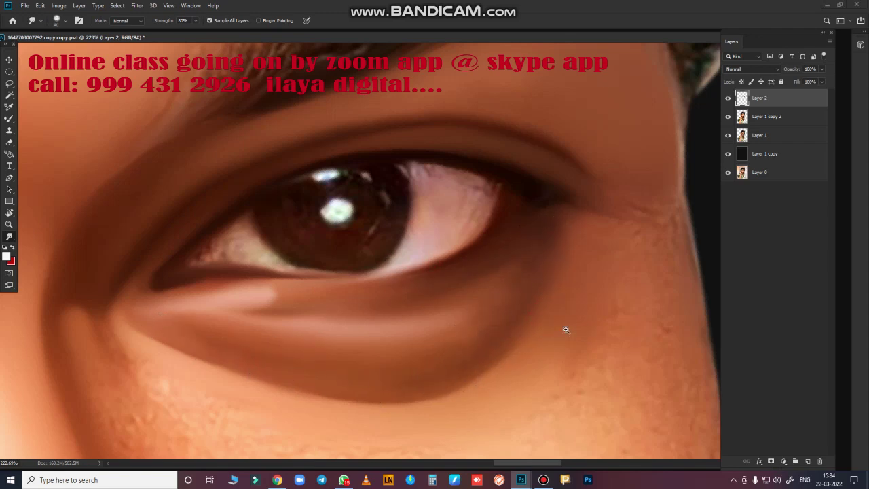
{"action": "scroll", "coordinate": [564, 330], "scroll_direction": "down", "scroll_amount": 3}
Step: With a larger smudge brush, smooth the upper cheek, speckled beard-side cheek and nose-bridge shadow
{"action": "left_click_drag", "start_coordinate": [513, 282], "coordinate": [520, 207]}
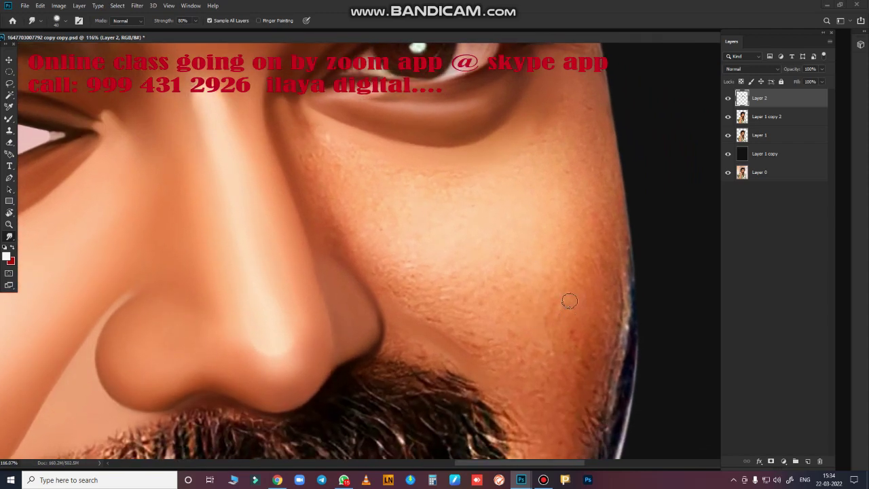
{"action": "key", "text": "bracketright"}
{"action": "key", "text": "bracketright"}
{"action": "key", "text": "bracketright"}
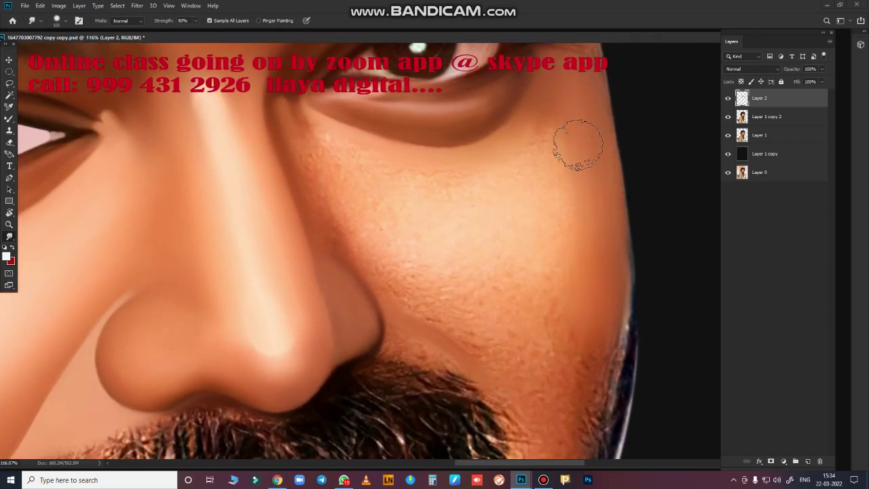
{"action": "left_click_drag", "start_coordinate": [554, 136], "coordinate": [553, 132]}
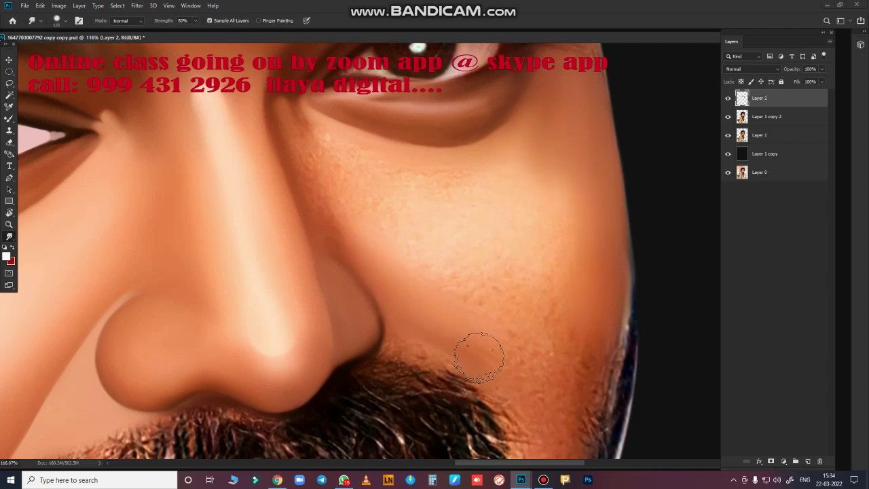
{"action": "left_click_drag", "start_coordinate": [535, 429], "coordinate": [517, 308]}
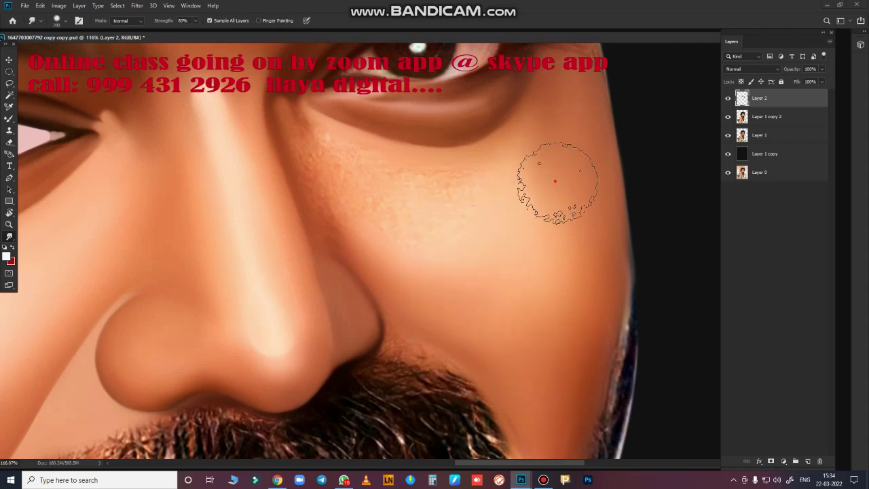
{"action": "scroll", "coordinate": [510, 280], "scroll_direction": "down", "scroll_amount": 3}
{"action": "scroll", "coordinate": [447, 249], "scroll_direction": "up", "scroll_amount": 5}
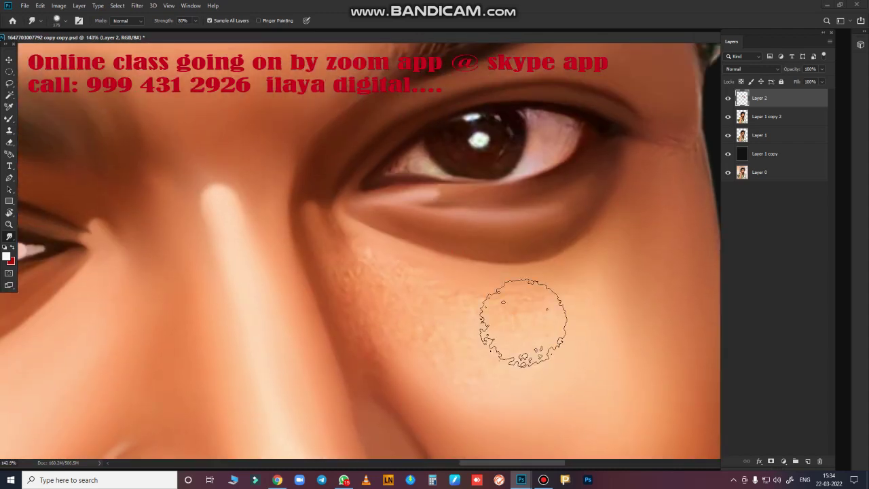
{"action": "mouse_move", "coordinate": [314, 188]}
{"action": "left_mouse_down"}
{"action": "mouse_move", "coordinate": [313, 235]}
{"action": "mouse_move", "coordinate": [376, 268]}
{"action": "mouse_move", "coordinate": [353, 242]}
{"action": "mouse_move", "coordinate": [376, 268]}
{"action": "mouse_move", "coordinate": [544, 311]}
{"action": "mouse_move", "coordinate": [578, 285]}
{"action": "mouse_move", "coordinate": [424, 286]}
{"action": "mouse_move", "coordinate": [339, 252]}
{"action": "mouse_move", "coordinate": [359, 349]}
{"action": "mouse_move", "coordinate": [401, 403]}
{"action": "mouse_move", "coordinate": [373, 330]}
{"action": "mouse_move", "coordinate": [402, 359]}
{"action": "mouse_move", "coordinate": [437, 361]}
{"action": "mouse_move", "coordinate": [417, 301]}
{"action": "mouse_move", "coordinate": [440, 325]}
{"action": "left_mouse_up"}
Step: Enlarge the brush again, soften the crease beside the outer eye, then hide the painted smoothing layer
{"action": "key", "text": "]"}
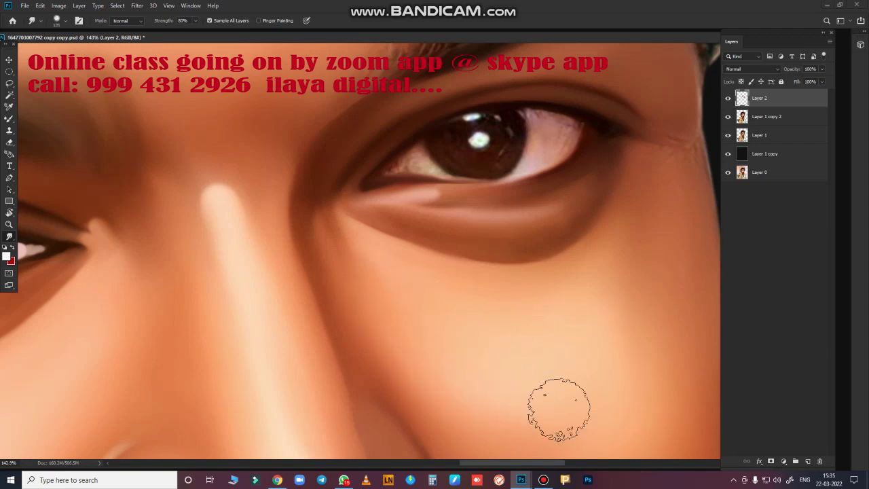
{"action": "scroll", "coordinate": [520, 334], "scroll_direction": "down", "scroll_amount": 5}
{"action": "mouse_move", "coordinate": [521, 334]}
{"action": "left_mouse_down"}
{"action": "mouse_move", "coordinate": [431, 219]}
{"action": "mouse_move", "coordinate": [391, 205]}
{"action": "left_mouse_up"}
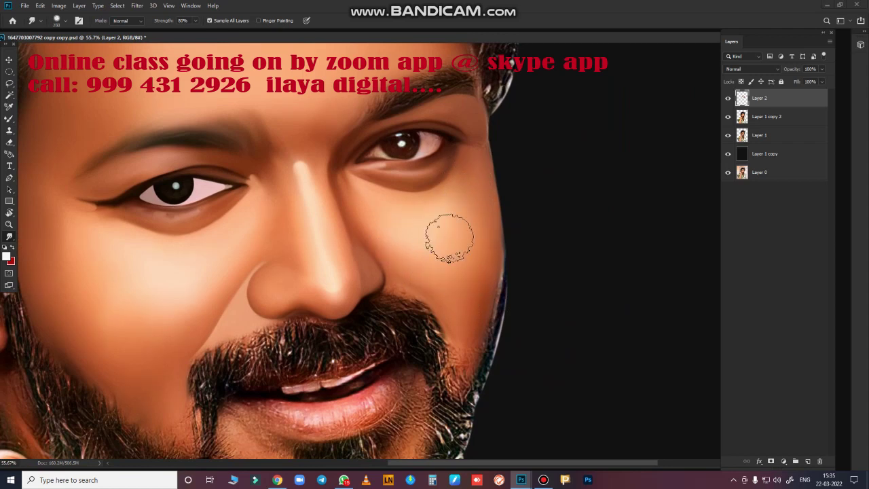
{"action": "scroll", "coordinate": [475, 279], "scroll_direction": "down", "scroll_amount": 5}
{"action": "scroll", "coordinate": [489, 297], "scroll_direction": "up", "scroll_amount": 5}
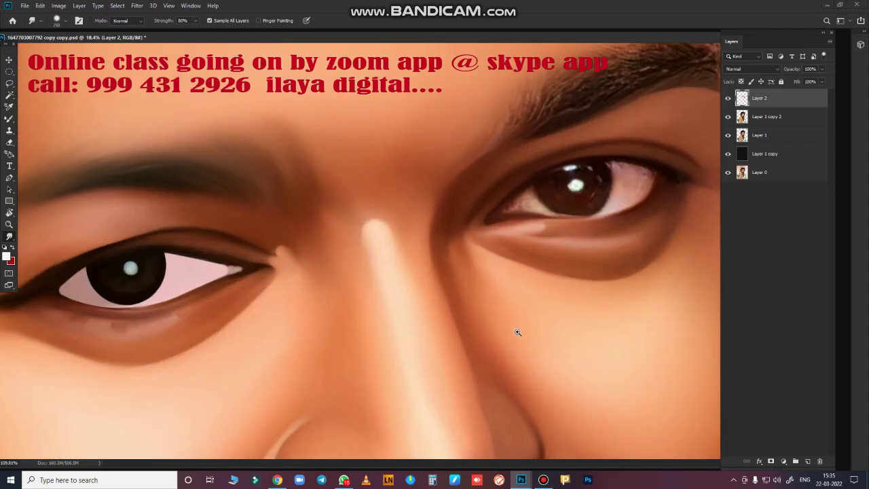
{"action": "scroll", "coordinate": [516, 332], "scroll_direction": "up", "scroll_amount": 3}
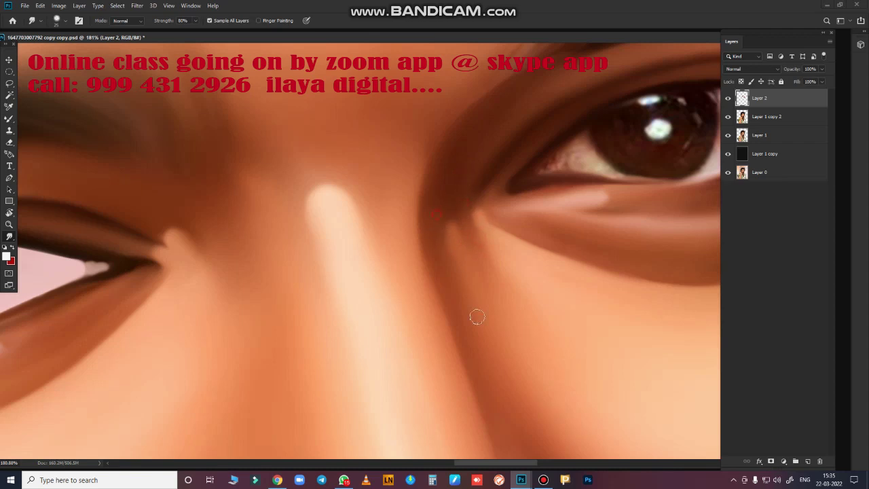
{"action": "scroll", "coordinate": [515, 330], "scroll_direction": "down", "scroll_amount": 3}
{"action": "mouse_move", "coordinate": [533, 330]}
{"action": "left_mouse_down"}
{"action": "mouse_move", "coordinate": [462, 314]}
{"action": "mouse_move", "coordinate": [446, 341]}
{"action": "left_mouse_up"}
{"action": "scroll", "coordinate": [475, 323], "scroll_direction": "up", "scroll_amount": 3}
{"action": "mouse_move", "coordinate": [488, 254]}
{"action": "left_mouse_down"}
{"action": "mouse_move", "coordinate": [477, 249]}
{"action": "mouse_move", "coordinate": [485, 248]}
{"action": "mouse_move", "coordinate": [445, 278]}
{"action": "left_mouse_up"}
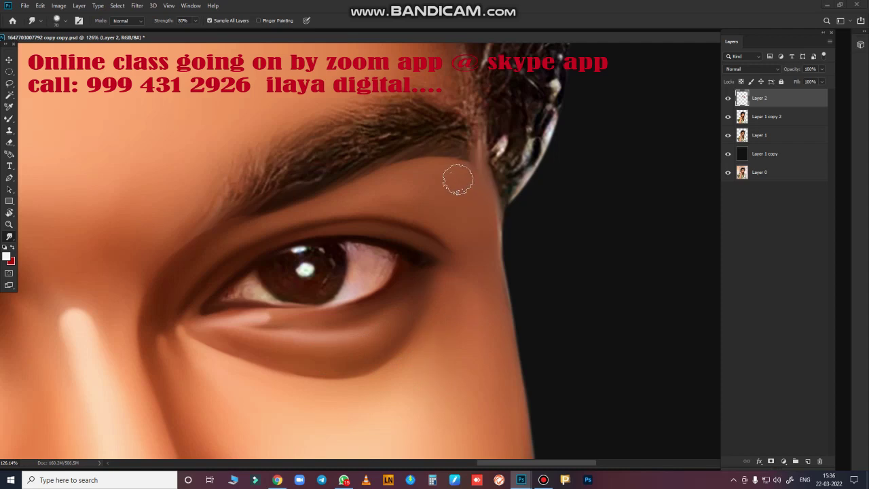
{"action": "left_click_drag", "start_coordinate": [418, 282], "coordinate": [557, 285]}
{"action": "scroll", "coordinate": [558, 286], "scroll_direction": "up", "scroll_amount": 3}
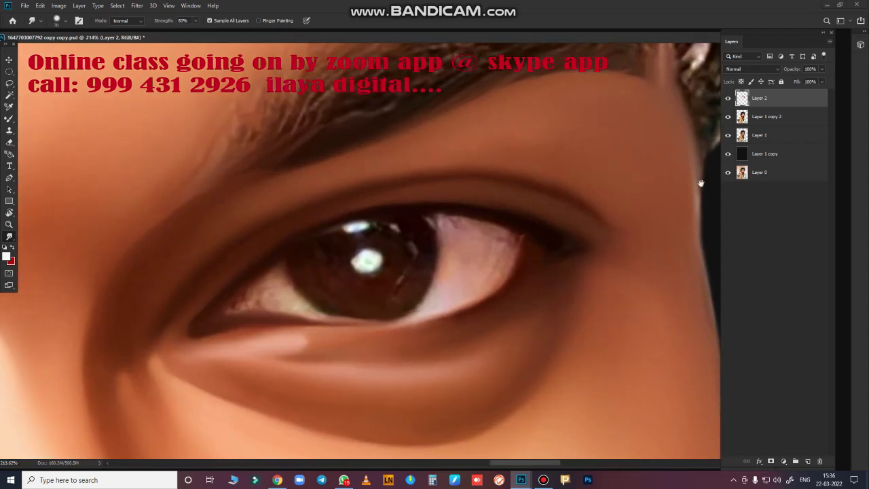
{"action": "left_click", "coordinate": [728, 98]}
Step: Hide Layer 1 copy 2 and trace the eye opening with the Pen, loading it as a selection
{"action": "left_click", "coordinate": [728, 116]}
{"action": "key", "text": "p"}
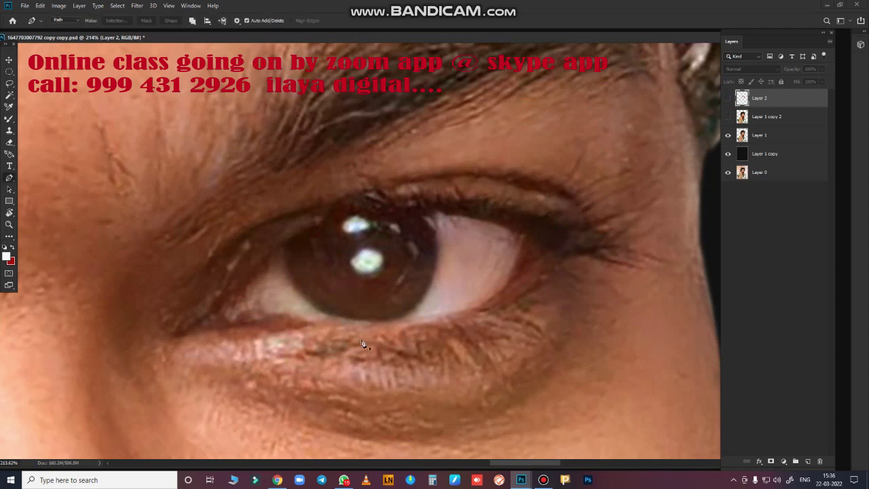
{"action": "left_click", "coordinate": [202, 331]}
{"action": "mouse_move", "coordinate": [527, 250]}
{"action": "left_mouse_down"}
{"action": "mouse_move", "coordinate": [556, 128]}
{"action": "mouse_move", "coordinate": [561, 135]}
{"action": "left_mouse_up"}
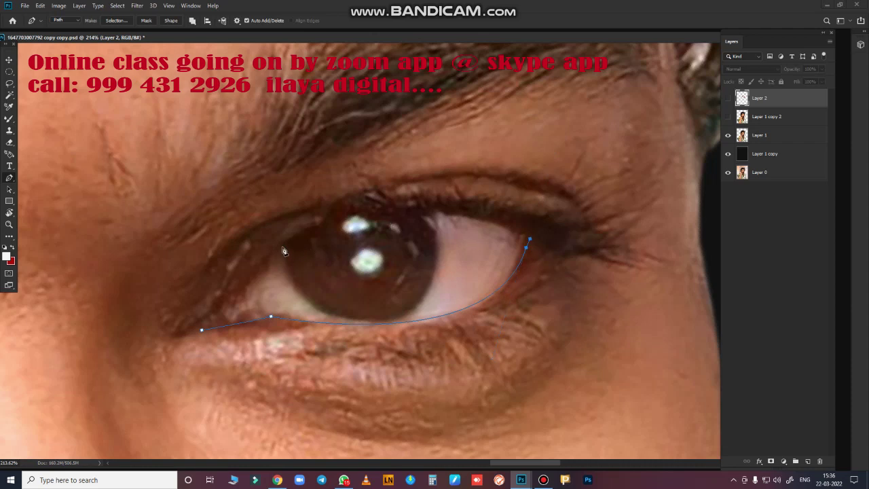
{"action": "mouse_move", "coordinate": [284, 249]}
{"action": "left_mouse_down"}
{"action": "mouse_move", "coordinate": [167, 322]}
{"action": "mouse_move", "coordinate": [167, 332]}
{"action": "left_mouse_up"}
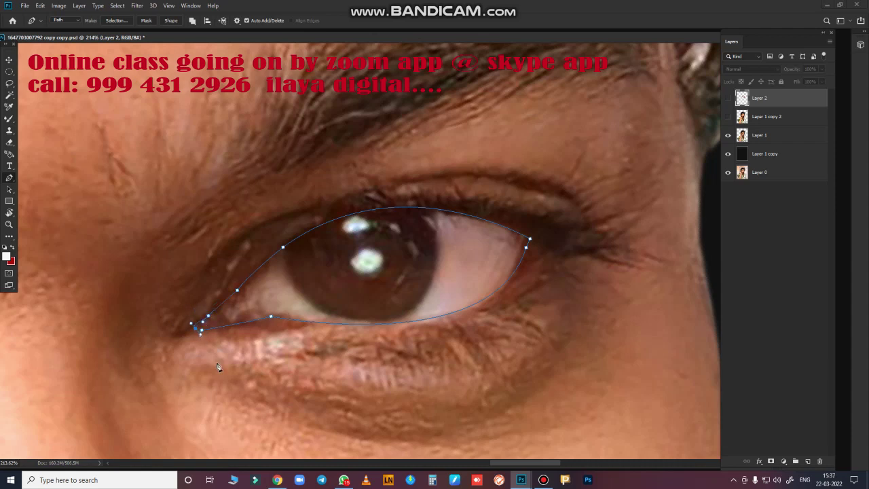
{"action": "key", "text": "ctrl+Return"}
Step: Show Layer 1 copy 2 and Layer 2 again
{"action": "left_click", "coordinate": [728, 116]}
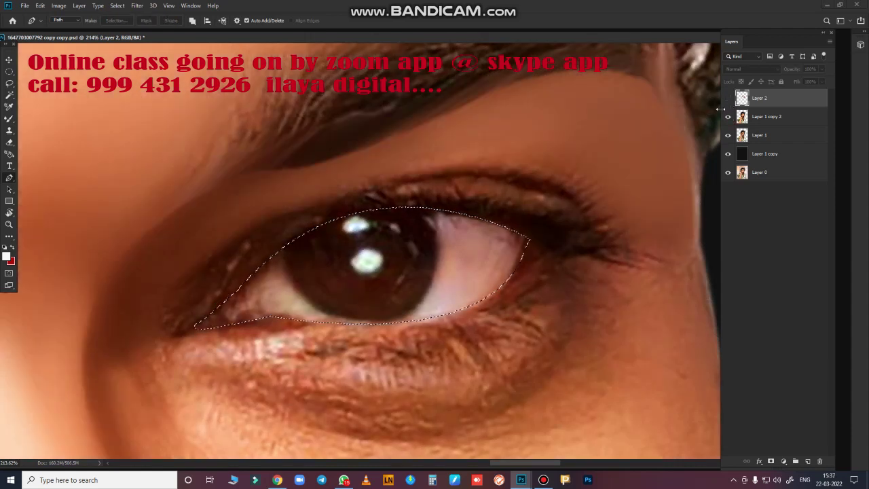
{"action": "left_click", "coordinate": [728, 98]}
{"action": "scroll", "coordinate": [477, 324], "scroll_direction": "up", "scroll_amount": 2}
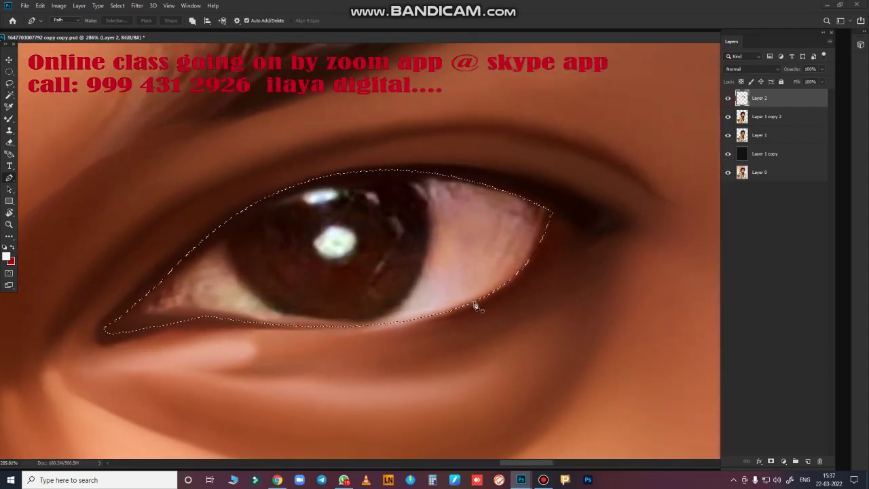
Step: Smudge the veined eye white and inner corner smooth inside the eye selection on Layer 2
{"action": "key", "text": "r"}
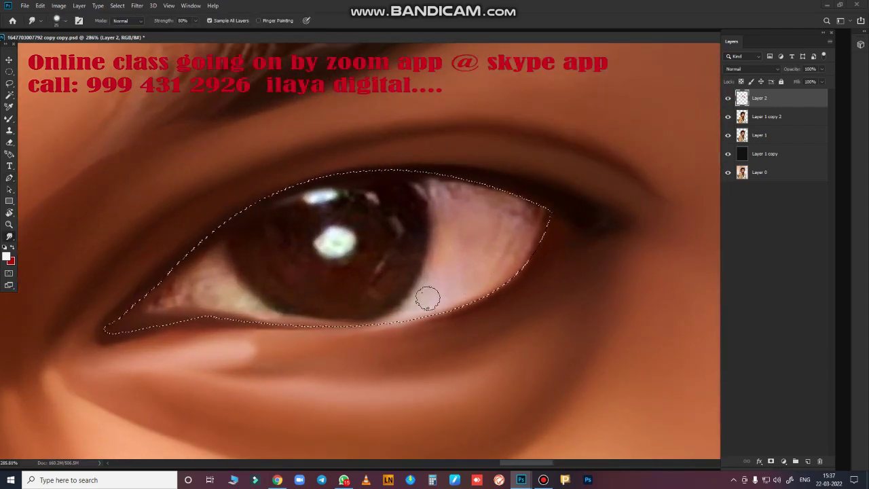
{"action": "mouse_move", "coordinate": [428, 297]}
{"action": "left_mouse_down"}
{"action": "mouse_move", "coordinate": [398, 321]}
{"action": "mouse_move", "coordinate": [418, 178]}
{"action": "mouse_move", "coordinate": [443, 194]}
{"action": "left_mouse_up"}
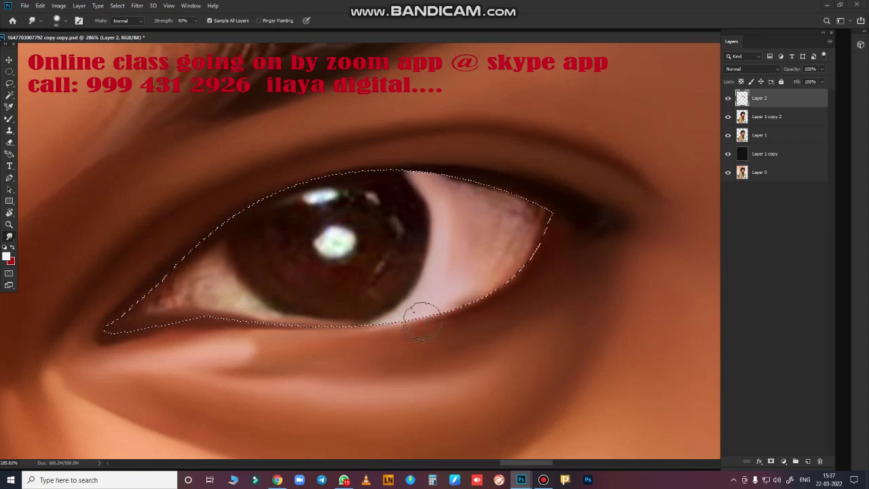
{"action": "mouse_move", "coordinate": [421, 321]}
{"action": "left_mouse_down"}
{"action": "mouse_move", "coordinate": [472, 287]}
{"action": "mouse_move", "coordinate": [458, 301]}
{"action": "mouse_move", "coordinate": [480, 217]}
{"action": "mouse_move", "coordinate": [440, 332]}
{"action": "mouse_move", "coordinate": [514, 233]}
{"action": "mouse_move", "coordinate": [533, 184]}
{"action": "mouse_move", "coordinate": [489, 291]}
{"action": "mouse_move", "coordinate": [454, 197]}
{"action": "mouse_move", "coordinate": [480, 203]}
{"action": "mouse_move", "coordinate": [500, 190]}
{"action": "mouse_move", "coordinate": [515, 213]}
{"action": "mouse_move", "coordinate": [546, 217]}
{"action": "mouse_move", "coordinate": [509, 230]}
{"action": "left_mouse_up"}
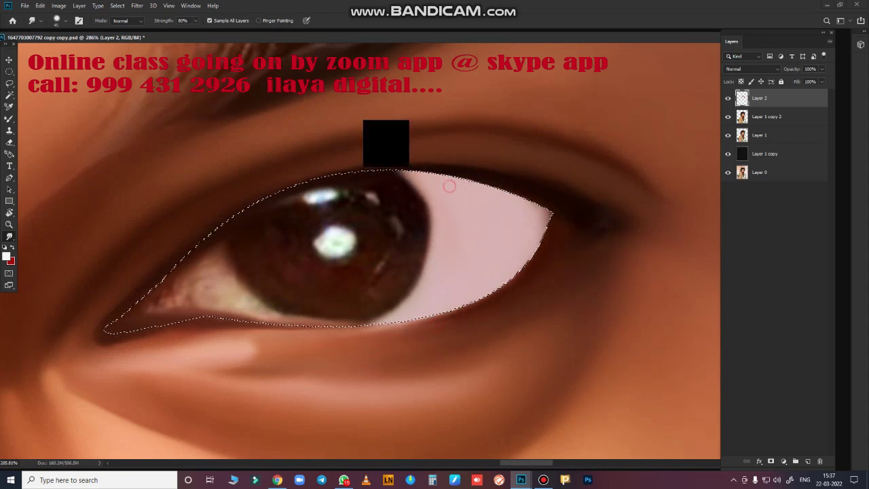
{"action": "mouse_move", "coordinate": [245, 311]}
{"action": "left_mouse_down"}
{"action": "mouse_move", "coordinate": [282, 328]}
{"action": "mouse_move", "coordinate": [362, 334]}
{"action": "left_mouse_up"}
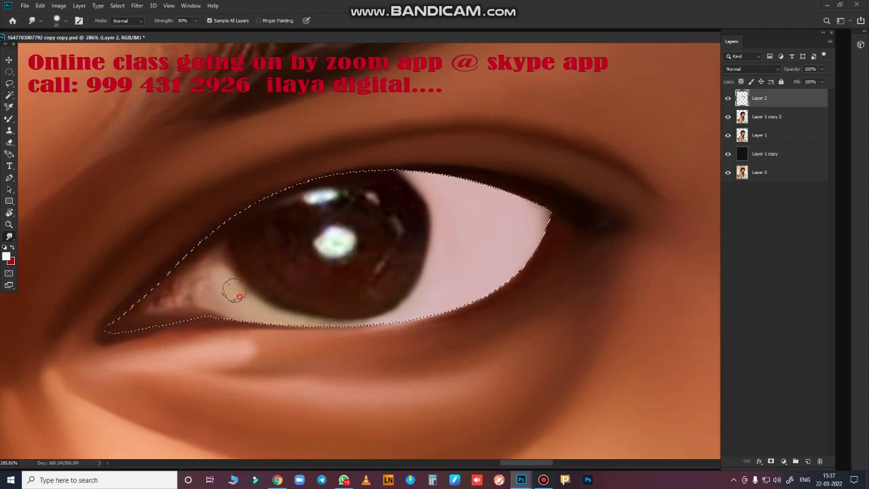
{"action": "left_click_drag", "start_coordinate": [228, 291], "coordinate": [223, 267]}
{"action": "mouse_move", "coordinate": [250, 298]}
{"action": "left_mouse_down"}
{"action": "mouse_move", "coordinate": [224, 275]}
{"action": "mouse_move", "coordinate": [193, 285]}
{"action": "mouse_move", "coordinate": [209, 296]}
{"action": "mouse_move", "coordinate": [198, 277]}
{"action": "mouse_move", "coordinate": [189, 300]}
{"action": "mouse_move", "coordinate": [205, 291]}
{"action": "left_mouse_up"}
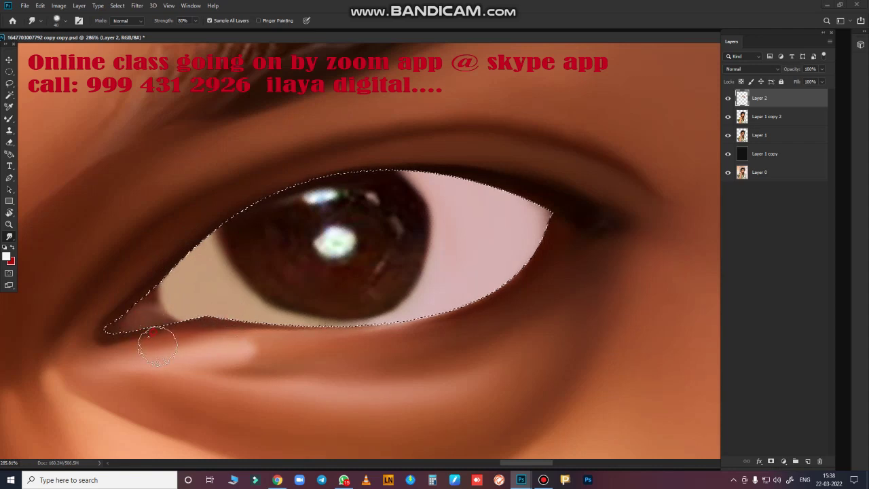
Step: Hide Layer 1 copy 2, Layer 1 and Layer 2 so only the black backdrop shows
{"action": "left_click", "coordinate": [729, 117]}
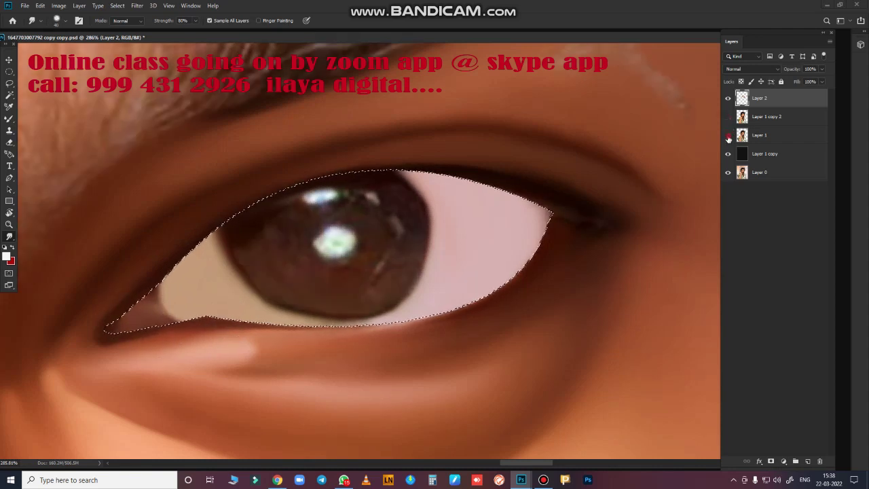
{"action": "left_click", "coordinate": [728, 136]}
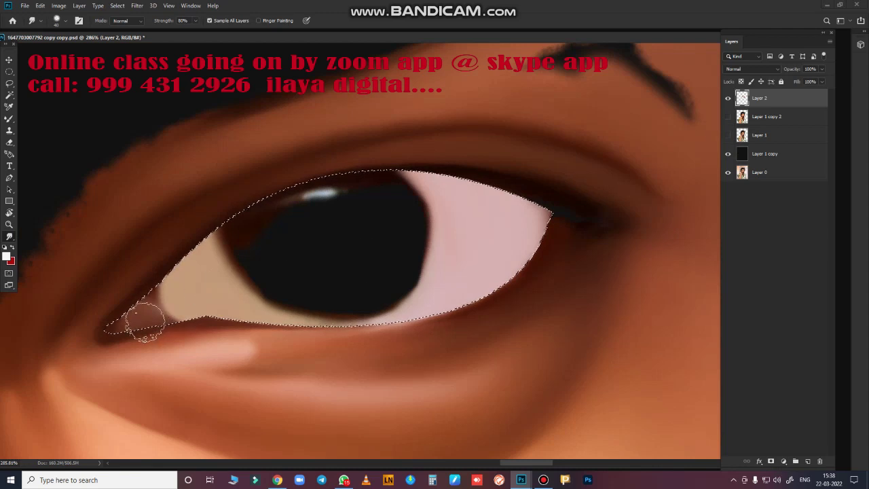
{"action": "left_click", "coordinate": [728, 99]}
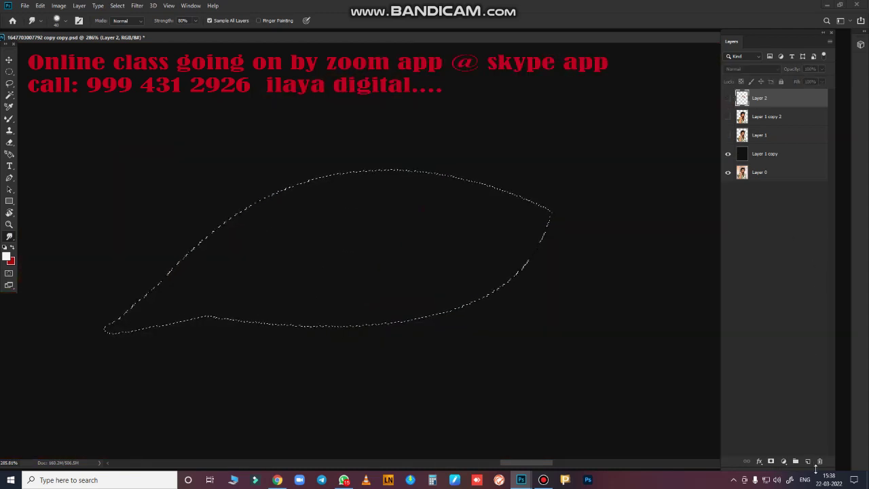
Step: On new Layer 3 over the shown Layer 1, smudge the eye white from inner to outer corner evenly
{"action": "left_click", "coordinate": [808, 462]}
{"action": "left_click", "coordinate": [728, 154]}
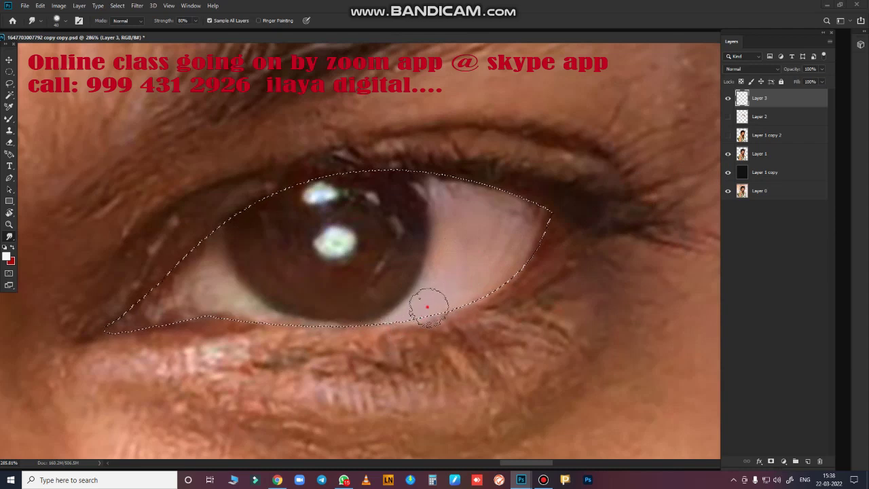
{"action": "mouse_move", "coordinate": [427, 307]}
{"action": "left_mouse_down"}
{"action": "mouse_move", "coordinate": [458, 297]}
{"action": "mouse_move", "coordinate": [541, 214]}
{"action": "mouse_move", "coordinate": [489, 311]}
{"action": "left_mouse_up"}
{"action": "mouse_move", "coordinate": [536, 263]}
{"action": "left_mouse_down"}
{"action": "mouse_move", "coordinate": [442, 281]}
{"action": "mouse_move", "coordinate": [450, 194]}
{"action": "mouse_move", "coordinate": [435, 157]}
{"action": "mouse_move", "coordinate": [466, 238]}
{"action": "mouse_move", "coordinate": [481, 242]}
{"action": "mouse_move", "coordinate": [523, 224]}
{"action": "mouse_move", "coordinate": [515, 219]}
{"action": "mouse_move", "coordinate": [541, 259]}
{"action": "left_mouse_up"}
{"action": "mouse_move", "coordinate": [484, 195]}
{"action": "left_mouse_down"}
{"action": "mouse_move", "coordinate": [456, 193]}
{"action": "mouse_move", "coordinate": [439, 293]}
{"action": "left_mouse_up"}
{"action": "mouse_move", "coordinate": [239, 279]}
{"action": "left_mouse_down"}
{"action": "mouse_move", "coordinate": [252, 311]}
{"action": "mouse_move", "coordinate": [218, 297]}
{"action": "mouse_move", "coordinate": [230, 309]}
{"action": "mouse_move", "coordinate": [215, 252]}
{"action": "mouse_move", "coordinate": [229, 287]}
{"action": "mouse_move", "coordinate": [211, 265]}
{"action": "mouse_move", "coordinate": [224, 258]}
{"action": "left_mouse_up"}
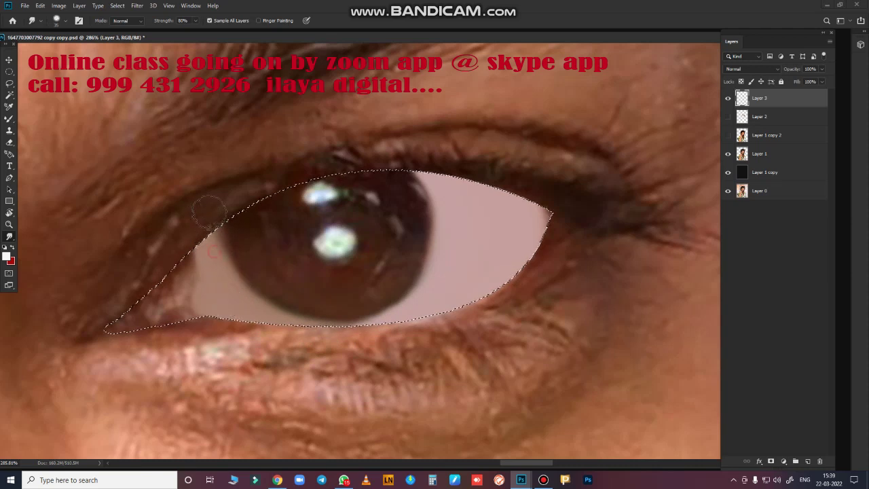
{"action": "left_click_drag", "start_coordinate": [209, 211], "coordinate": [233, 306]}
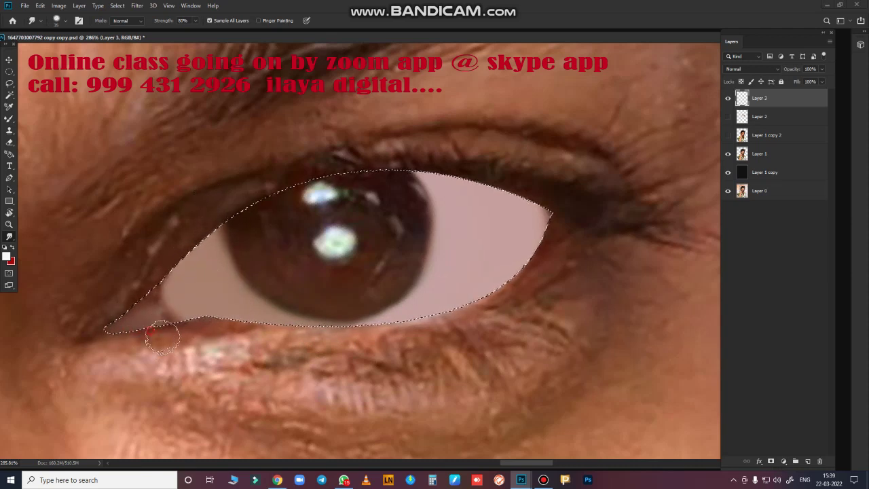
{"action": "mouse_move", "coordinate": [182, 276]}
{"action": "left_mouse_down"}
{"action": "mouse_move", "coordinate": [208, 283]}
{"action": "mouse_move", "coordinate": [183, 290]}
{"action": "left_mouse_up"}
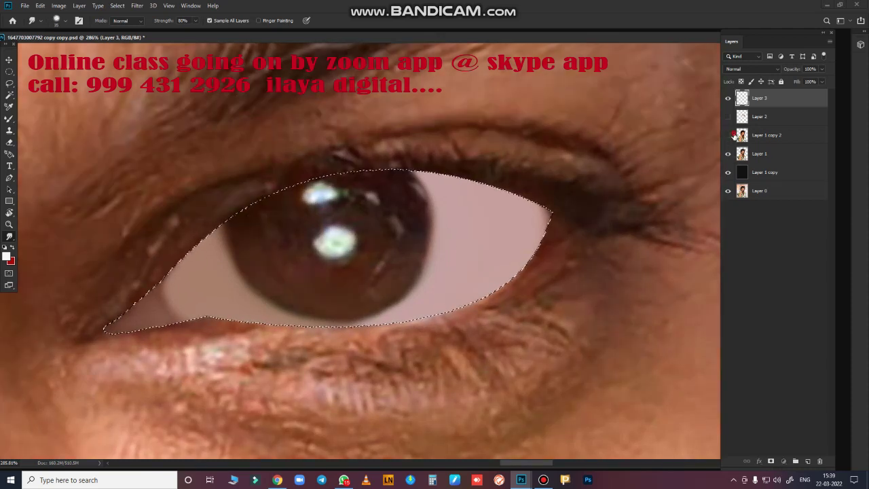
{"action": "left_click", "coordinate": [766, 135]}
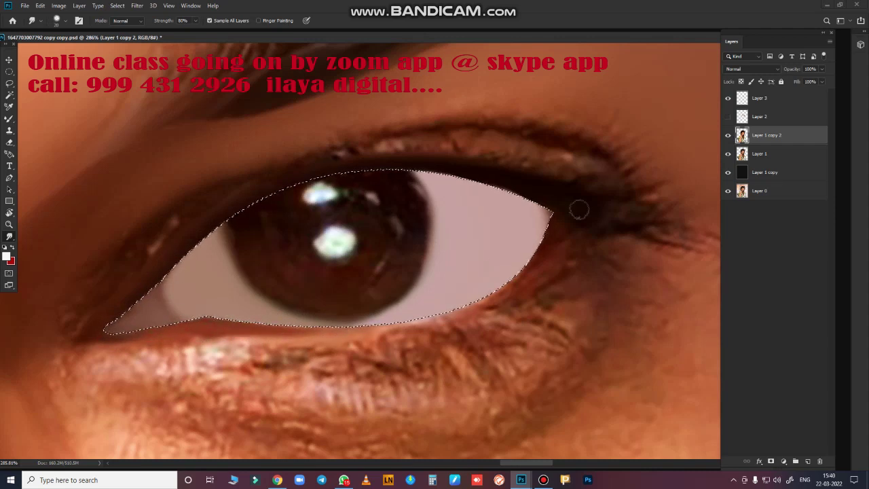
Step: Smudge the outer eye corner and lower lid edge, then show Layer 2's smoothed skin
{"action": "left_click_drag", "start_coordinate": [556, 229], "coordinate": [548, 252]}
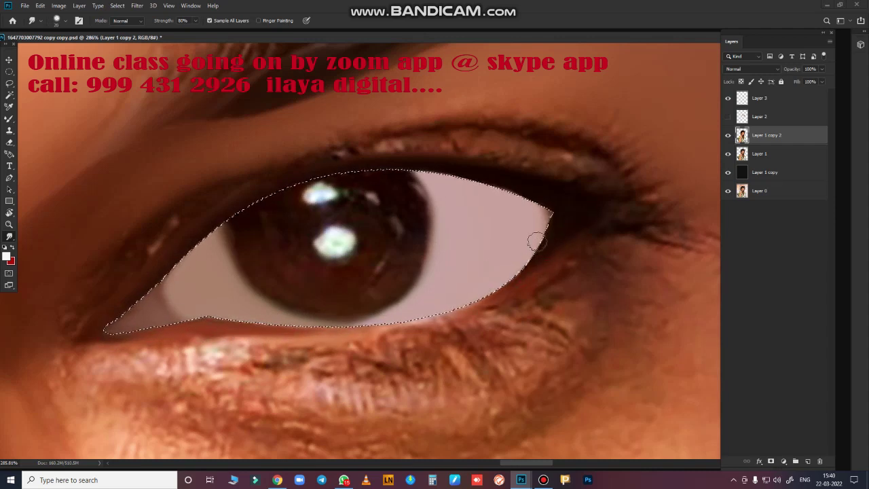
{"action": "left_click_drag", "start_coordinate": [435, 323], "coordinate": [422, 327]}
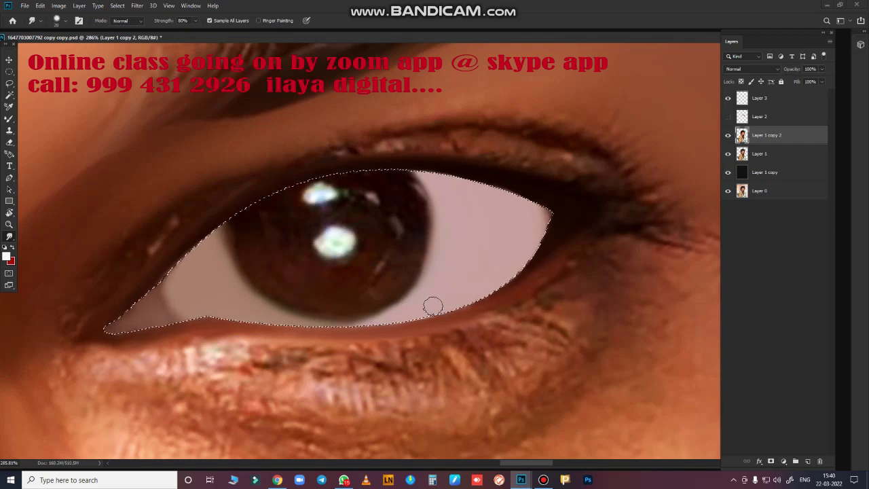
{"action": "left_click", "coordinate": [728, 116]}
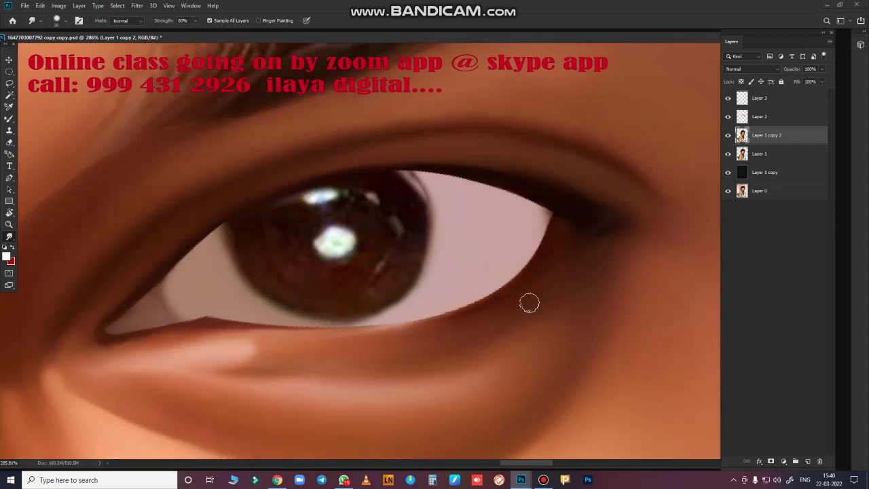
{"action": "scroll", "coordinate": [528, 315], "scroll_direction": "down", "scroll_amount": 2}
{"action": "scroll", "coordinate": [529, 319], "scroll_direction": "down", "scroll_amount": 2}
{"action": "scroll", "coordinate": [536, 333], "scroll_direction": "down", "scroll_amount": 2}
{"action": "scroll", "coordinate": [569, 379], "scroll_direction": "up", "scroll_amount": 8}
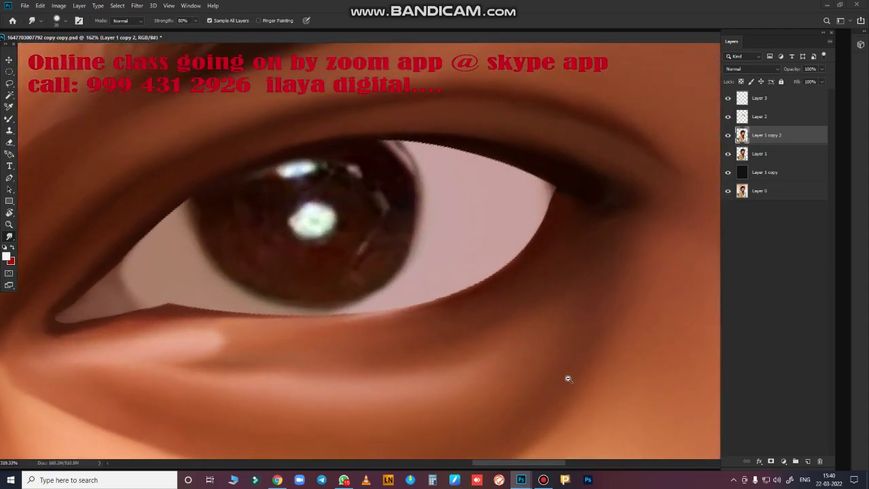
{"action": "scroll", "coordinate": [569, 379], "scroll_direction": "down", "scroll_amount": 1}
Step: Toggle the painted layers off and back on to compare with the original eye
{"action": "left_click", "coordinate": [759, 116]}
{"action": "left_click", "coordinate": [759, 97]}
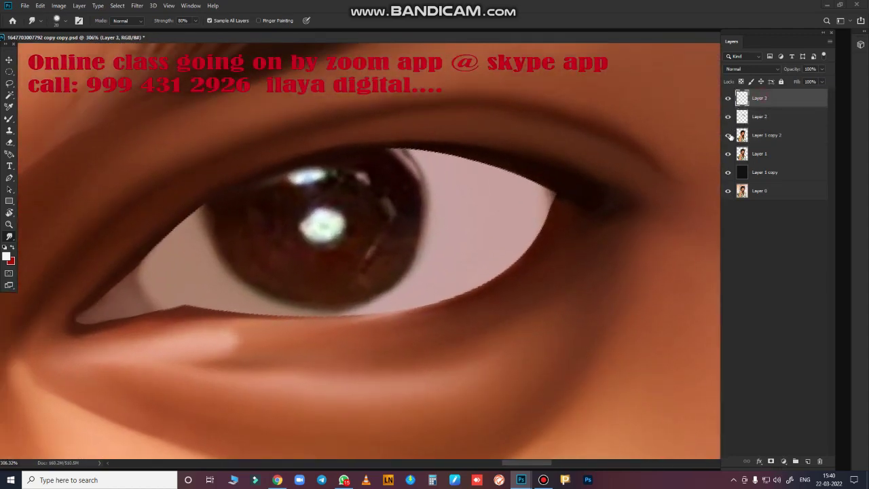
{"action": "left_click", "coordinate": [728, 135]}
{"action": "left_click", "coordinate": [728, 98]}
{"action": "left_click", "coordinate": [728, 116]}
{"action": "left_click", "coordinate": [728, 135]}
{"action": "left_click", "coordinate": [729, 116]}
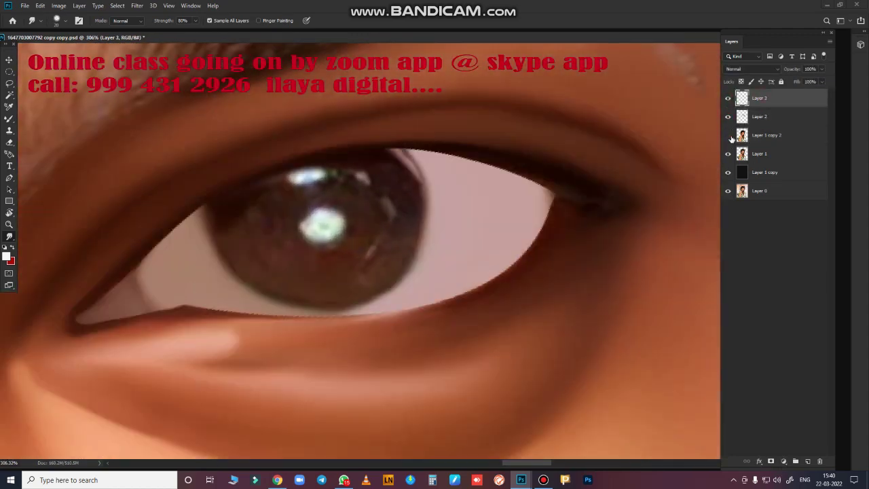
{"action": "left_click", "coordinate": [728, 98]}
{"action": "scroll", "coordinate": [367, 319], "scroll_direction": "down", "scroll_amount": 10}
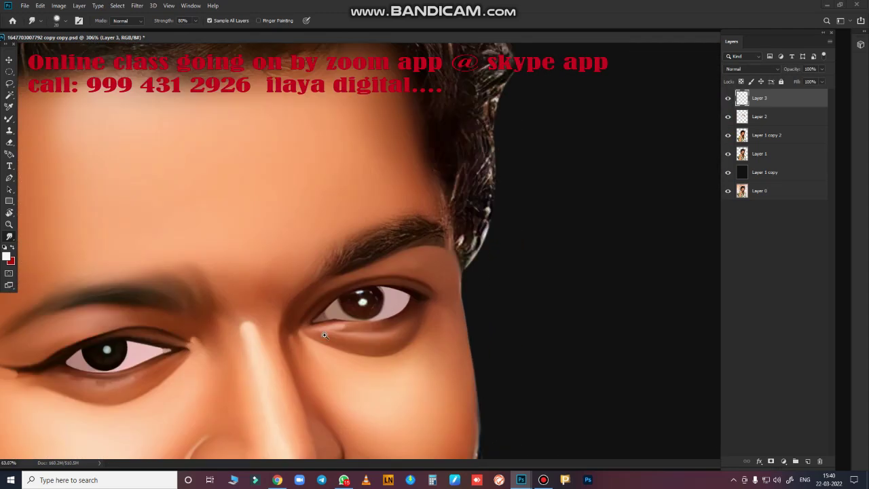
{"action": "scroll", "coordinate": [371, 324], "scroll_direction": "up", "scroll_amount": 12}
Step: Pull dark lid colour along the lower eyelid from the inner corner
{"action": "left_click_drag", "start_coordinate": [373, 330], "coordinate": [439, 319]}
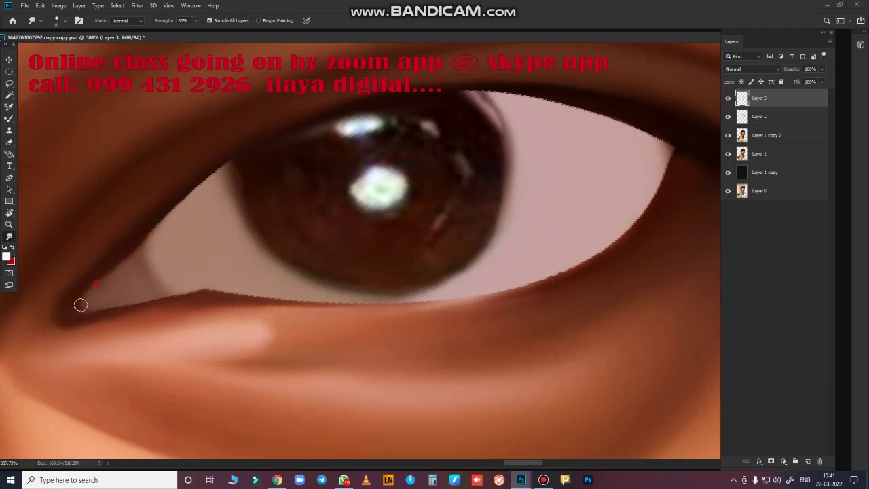
{"action": "mouse_move", "coordinate": [79, 306]}
{"action": "left_mouse_down"}
{"action": "mouse_move", "coordinate": [146, 295]}
{"action": "mouse_move", "coordinate": [219, 298]}
{"action": "left_mouse_up"}
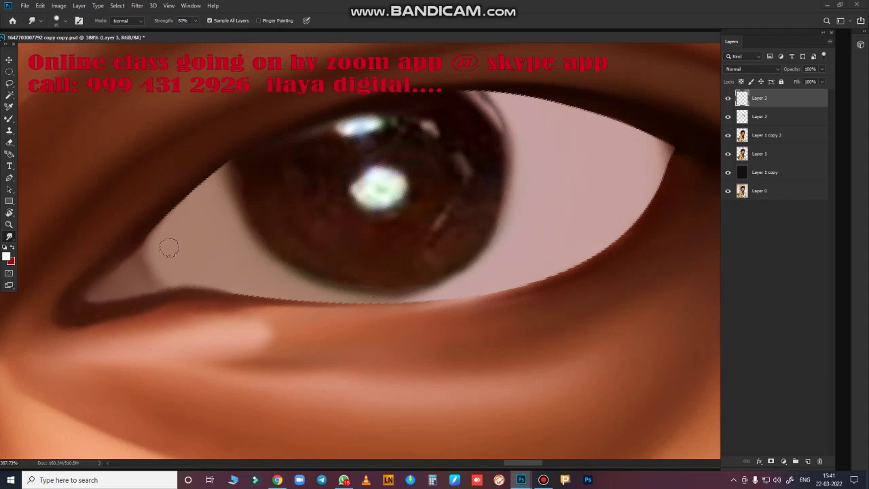
{"action": "key", "text": "bracketright"}
{"action": "key", "text": "bracketright"}
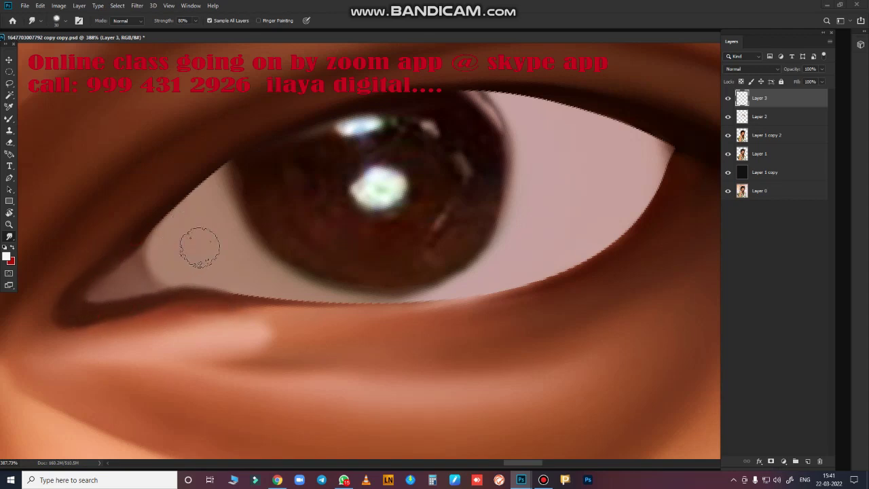
{"action": "key", "text": "b"}
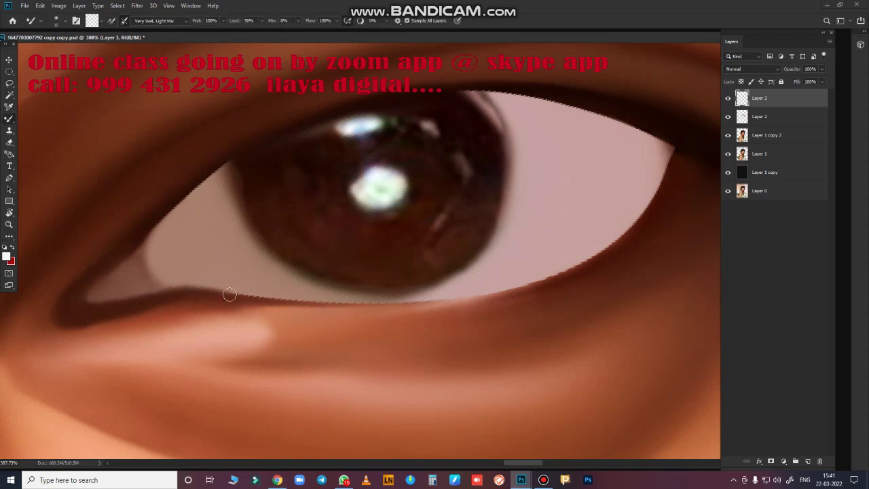
Step: With the Very Wet, Light Mix brush on Layer 3, darken and smooth the jagged lower lid edge
{"action": "left_click_drag", "start_coordinate": [284, 301], "coordinate": [469, 298]}
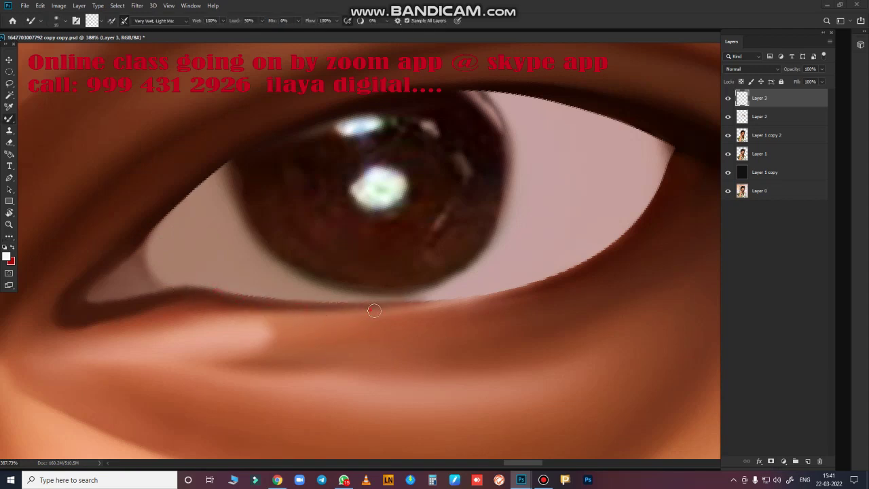
{"action": "mouse_move", "coordinate": [684, 146]}
{"action": "left_mouse_down"}
{"action": "mouse_move", "coordinate": [644, 200]}
{"action": "mouse_move", "coordinate": [605, 176]}
{"action": "left_mouse_up"}
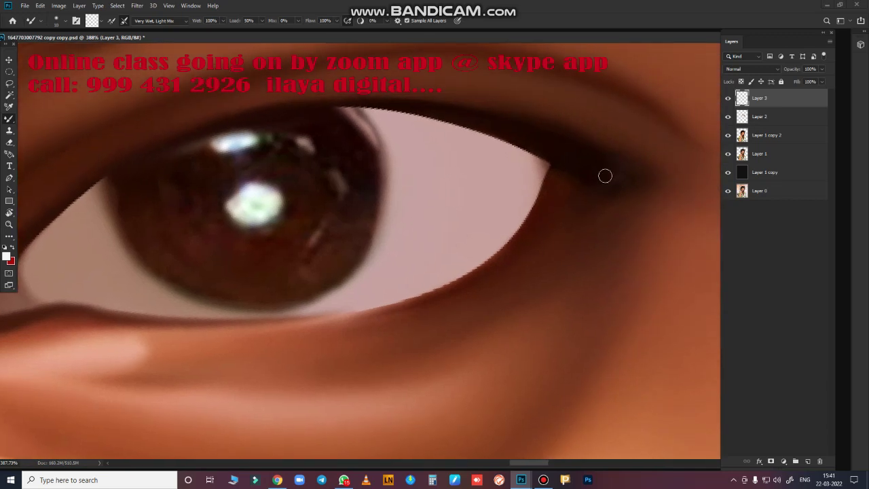
{"action": "right_click", "coordinate": [518, 248]}
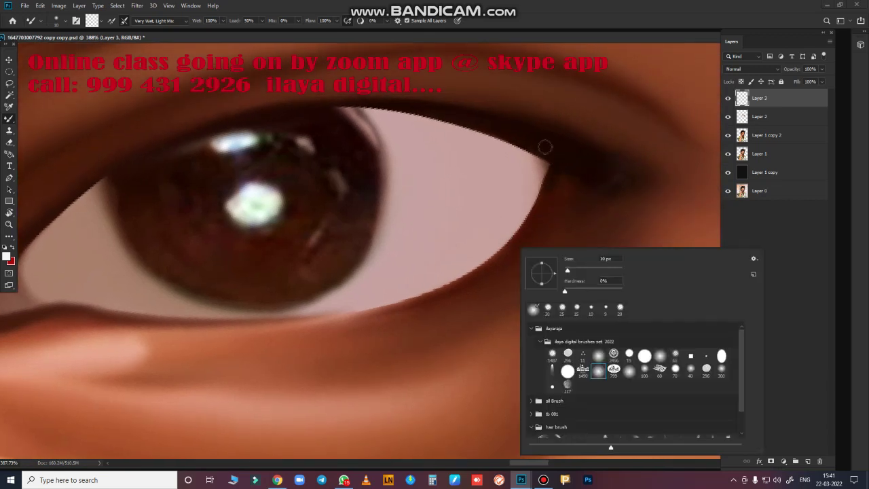
{"action": "left_click", "coordinate": [556, 173]}
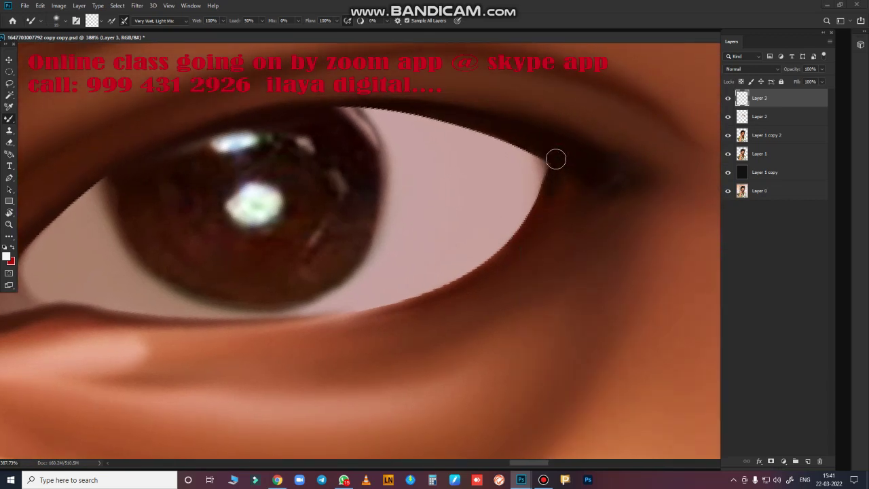
{"action": "mouse_move", "coordinate": [556, 159]}
{"action": "left_mouse_down"}
{"action": "mouse_move", "coordinate": [501, 259]}
{"action": "mouse_move", "coordinate": [425, 305]}
{"action": "mouse_move", "coordinate": [428, 293]}
{"action": "mouse_move", "coordinate": [285, 320]}
{"action": "mouse_move", "coordinate": [155, 317]}
{"action": "mouse_move", "coordinate": [271, 322]}
{"action": "left_mouse_up"}
Step: Darken and smooth the upper eyelid edge and lash line out to the outer corner
{"action": "scroll", "coordinate": [577, 282], "scroll_direction": "left", "scroll_amount": 2}
{"action": "scroll", "coordinate": [577, 281], "scroll_direction": "left", "scroll_amount": 3}
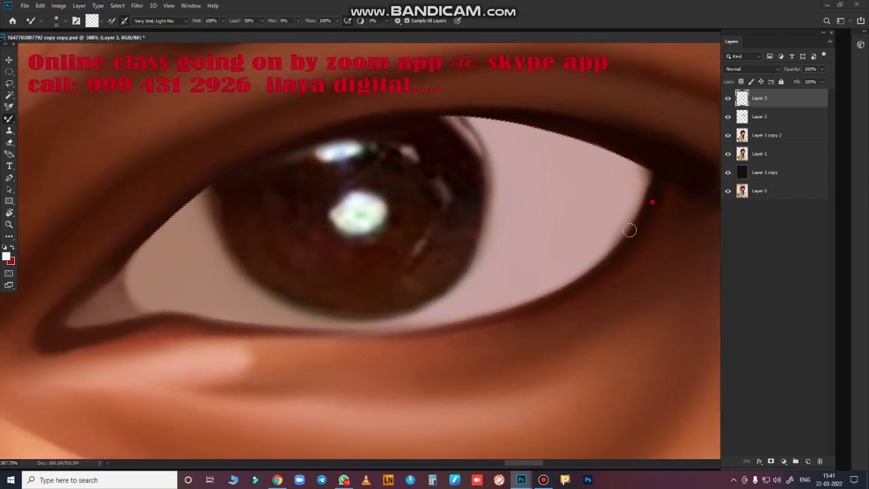
{"action": "left_click_drag", "start_coordinate": [129, 252], "coordinate": [156, 226]}
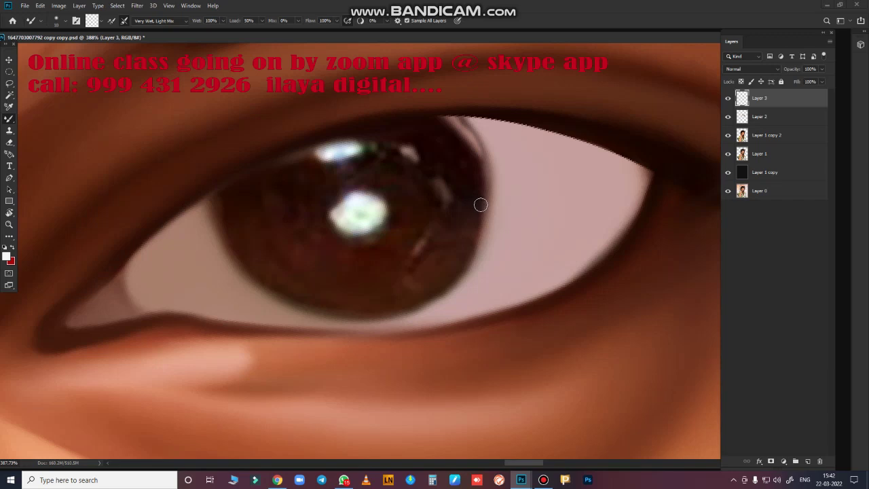
{"action": "mouse_move", "coordinate": [444, 119]}
{"action": "left_mouse_down"}
{"action": "mouse_move", "coordinate": [469, 116]}
{"action": "mouse_move", "coordinate": [441, 114]}
{"action": "left_mouse_up"}
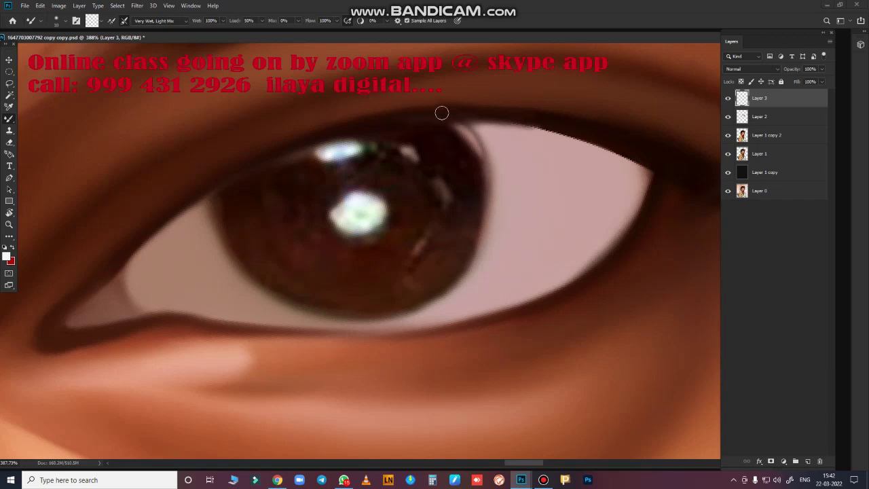
{"action": "mouse_move", "coordinate": [604, 146]}
{"action": "left_mouse_down"}
{"action": "mouse_move", "coordinate": [651, 163]}
{"action": "mouse_move", "coordinate": [627, 149]}
{"action": "left_mouse_up"}
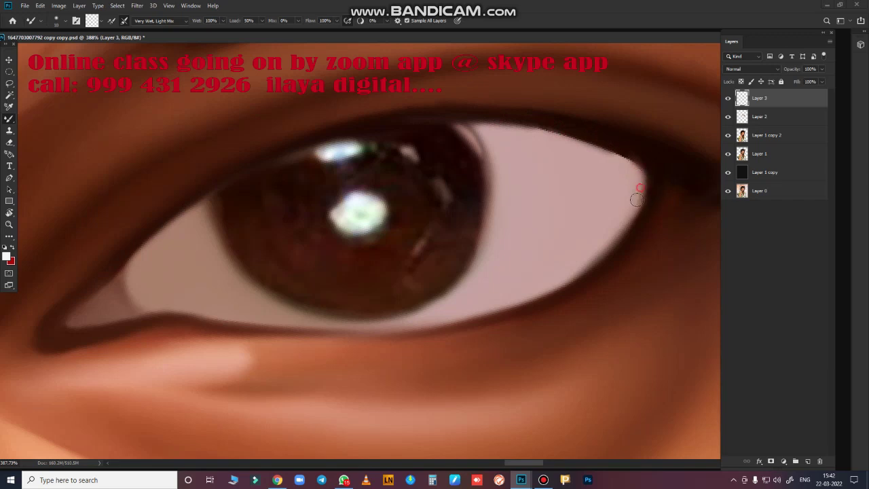
{"action": "scroll", "coordinate": [577, 284], "scroll_direction": "down", "scroll_amount": 3}
Step: Delete Layer 2 and Layer 1 copy 2
{"action": "scroll", "coordinate": [534, 326], "scroll_direction": "down", "scroll_amount": 3}
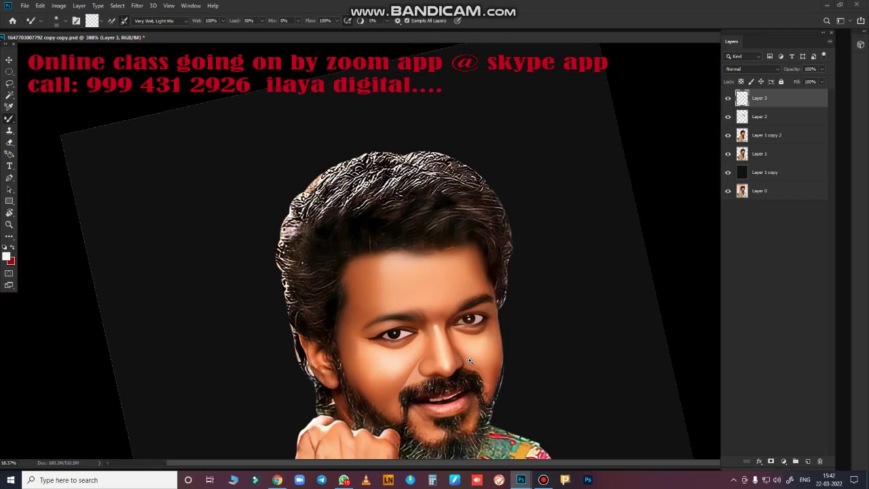
{"action": "scroll", "coordinate": [509, 365], "scroll_direction": "up", "scroll_amount": 3}
{"action": "scroll", "coordinate": [509, 365], "scroll_direction": "up", "scroll_amount": 2}
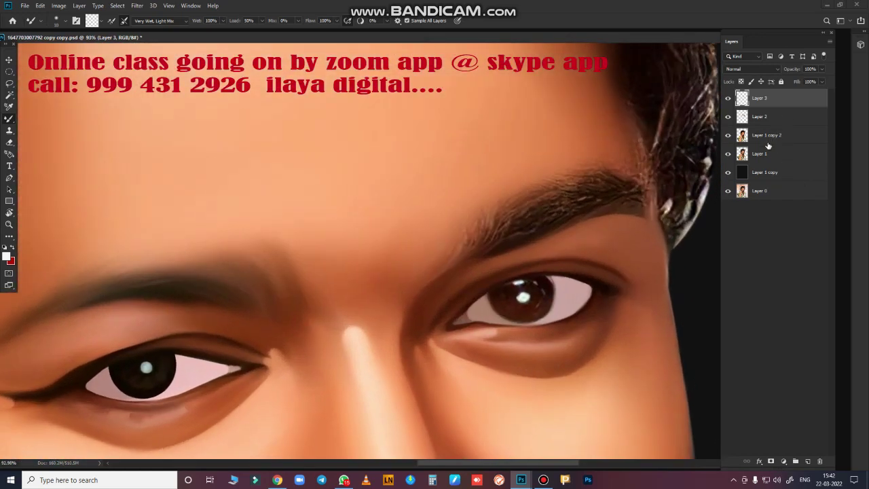
{"action": "key", "text": "Delete"}
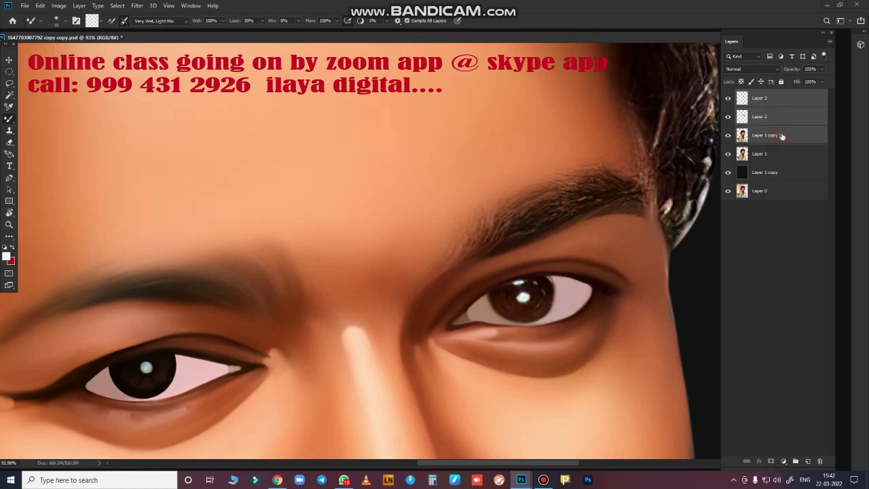
{"action": "key", "text": "Delete"}
Step: Hide Layer 3 and, on Layer 1, draw a circular elliptical marquee around the iris
{"action": "left_click", "coordinate": [728, 98]}
{"action": "left_click", "coordinate": [759, 116]}
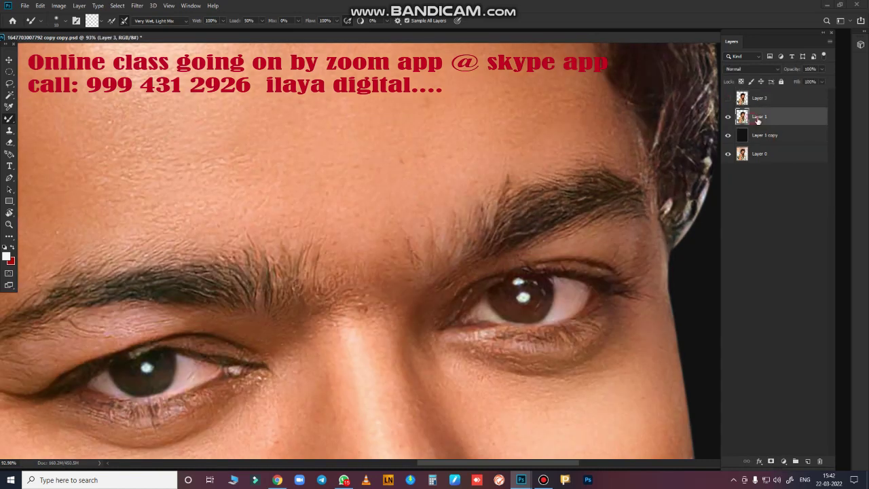
{"action": "scroll", "coordinate": [599, 124], "scroll_direction": "up", "scroll_amount": 2}
{"action": "scroll", "coordinate": [599, 123], "scroll_direction": "up", "scroll_amount": 2}
{"action": "left_click_drag", "start_coordinate": [599, 124], "coordinate": [587, 118]}
{"action": "key", "text": "m"}
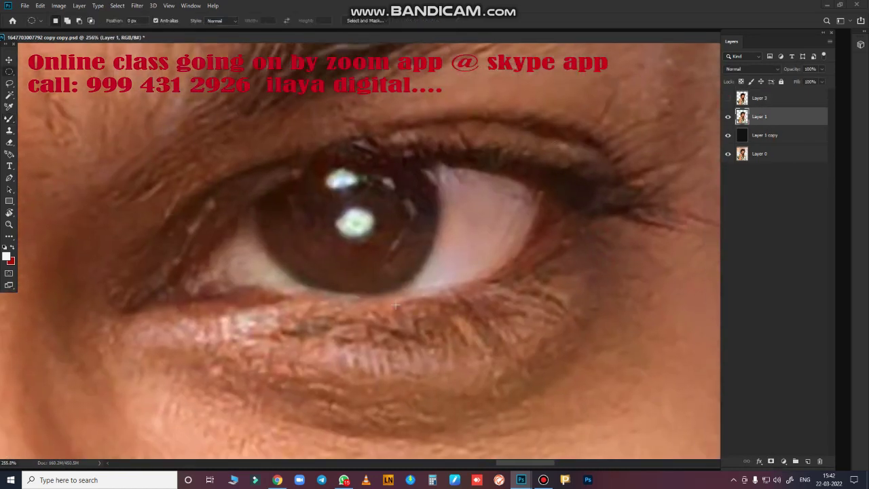
{"action": "left_click_drag", "start_coordinate": [356, 234], "coordinate": [407, 263]}
{"action": "mouse_move", "coordinate": [353, 230]}
{"action": "left_mouse_down"}
{"action": "mouse_move", "coordinate": [408, 295]}
{"action": "mouse_move", "coordinate": [432, 307]}
{"action": "left_mouse_up"}
Step: Show and select Layer 3, then add new empty Layer 4 above it
{"action": "left_click", "coordinate": [728, 98]}
{"action": "left_click", "coordinate": [759, 98]}
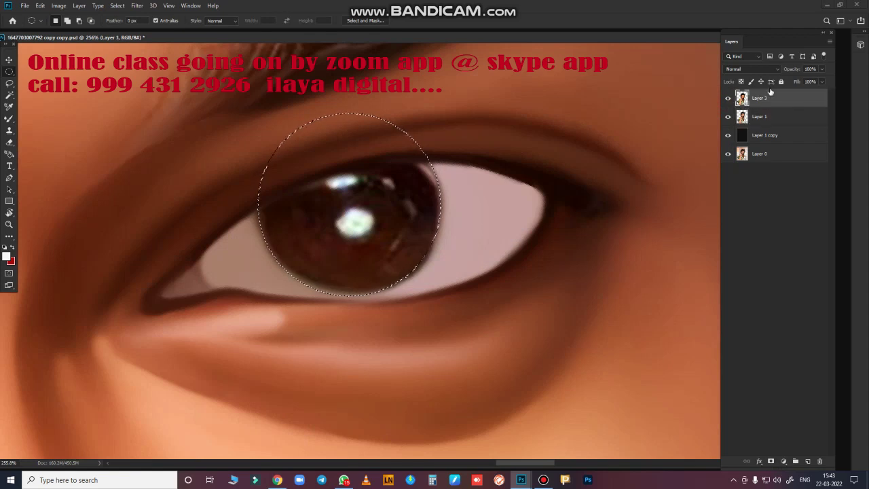
{"action": "left_click", "coordinate": [808, 461]}
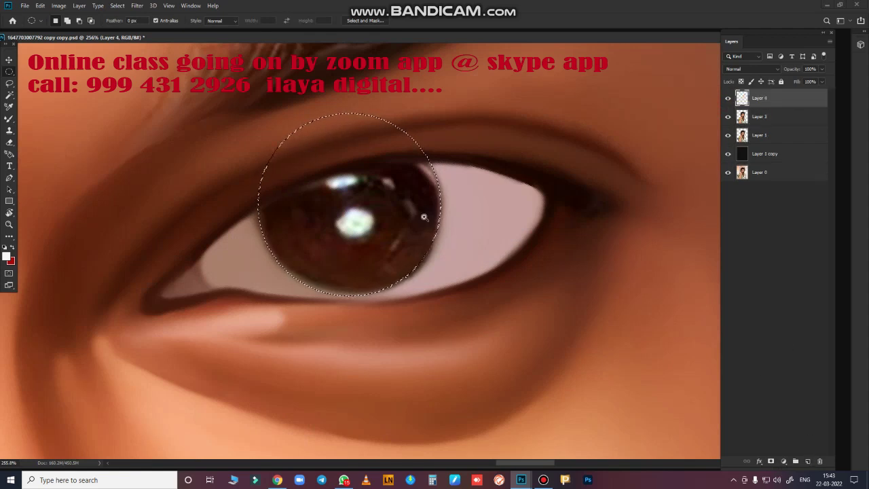
{"action": "mouse_move", "coordinate": [327, 224]}
{"action": "left_mouse_down"}
{"action": "mouse_move", "coordinate": [525, 230]}
{"action": "mouse_move", "coordinate": [538, 239]}
{"action": "left_mouse_up"}
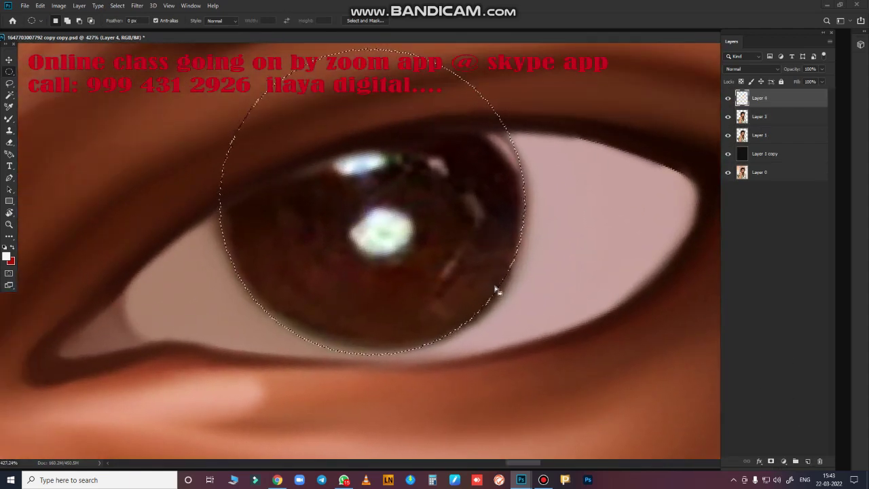
Step: Smudge (80%, Sample All Layers) across the iris inside the circle on Layer 4 into solid dark brown
{"action": "key", "text": "r"}
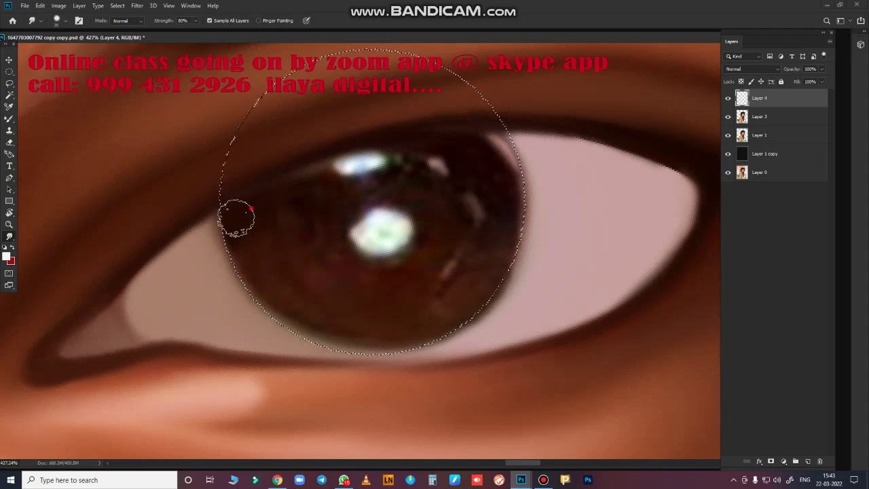
{"action": "mouse_move", "coordinate": [236, 217]}
{"action": "left_mouse_down"}
{"action": "mouse_move", "coordinate": [290, 188]}
{"action": "mouse_move", "coordinate": [281, 192]}
{"action": "mouse_move", "coordinate": [299, 259]}
{"action": "mouse_move", "coordinate": [252, 278]}
{"action": "mouse_move", "coordinate": [258, 210]}
{"action": "mouse_move", "coordinate": [396, 349]}
{"action": "mouse_move", "coordinate": [422, 317]}
{"action": "mouse_move", "coordinate": [353, 311]}
{"action": "mouse_move", "coordinate": [455, 310]}
{"action": "mouse_move", "coordinate": [439, 294]}
{"action": "mouse_move", "coordinate": [496, 152]}
{"action": "mouse_move", "coordinate": [421, 145]}
{"action": "mouse_move", "coordinate": [462, 136]}
{"action": "mouse_move", "coordinate": [510, 165]}
{"action": "mouse_move", "coordinate": [495, 213]}
{"action": "mouse_move", "coordinate": [499, 237]}
{"action": "mouse_move", "coordinate": [313, 237]}
{"action": "mouse_move", "coordinate": [428, 155]}
{"action": "mouse_move", "coordinate": [294, 190]}
{"action": "mouse_move", "coordinate": [311, 206]}
{"action": "mouse_move", "coordinate": [438, 174]}
{"action": "mouse_move", "coordinate": [404, 155]}
{"action": "mouse_move", "coordinate": [344, 178]}
{"action": "mouse_move", "coordinate": [409, 186]}
{"action": "mouse_move", "coordinate": [428, 198]}
{"action": "mouse_move", "coordinate": [431, 278]}
{"action": "mouse_move", "coordinate": [398, 252]}
{"action": "mouse_move", "coordinate": [322, 235]}
{"action": "mouse_move", "coordinate": [389, 279]}
{"action": "mouse_move", "coordinate": [295, 227]}
{"action": "mouse_move", "coordinate": [310, 184]}
{"action": "mouse_move", "coordinate": [442, 142]}
{"action": "mouse_move", "coordinate": [383, 162]}
{"action": "mouse_move", "coordinate": [524, 140]}
{"action": "mouse_move", "coordinate": [330, 223]}
{"action": "mouse_move", "coordinate": [354, 306]}
{"action": "mouse_move", "coordinate": [423, 334]}
{"action": "mouse_move", "coordinate": [472, 314]}
{"action": "left_mouse_up"}
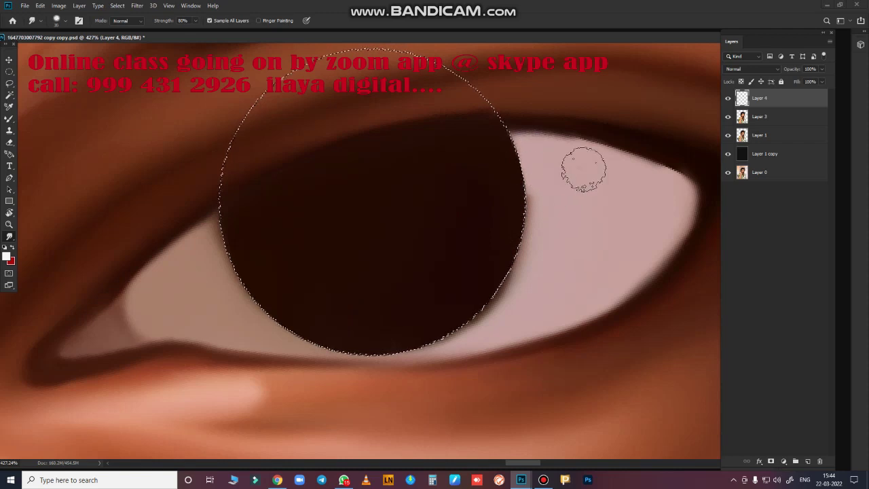
{"action": "left_click_drag", "start_coordinate": [583, 169], "coordinate": [483, 310]}
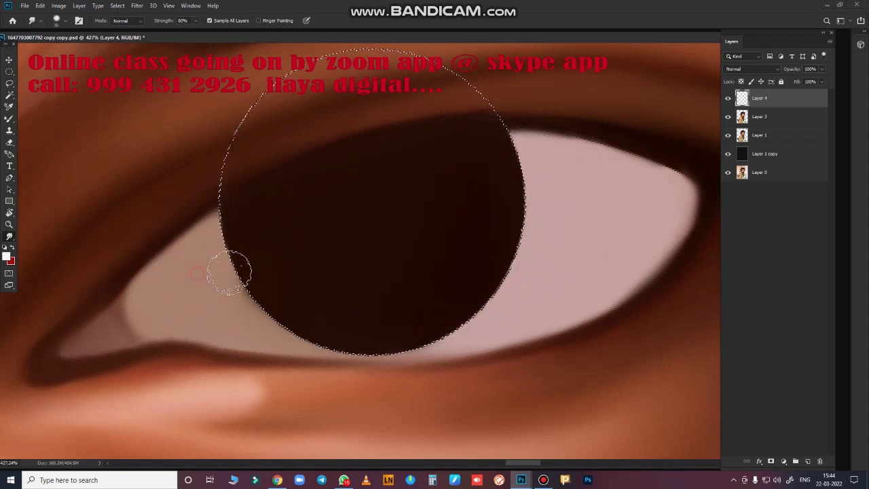
{"action": "left_click_drag", "start_coordinate": [224, 300], "coordinate": [307, 312]}
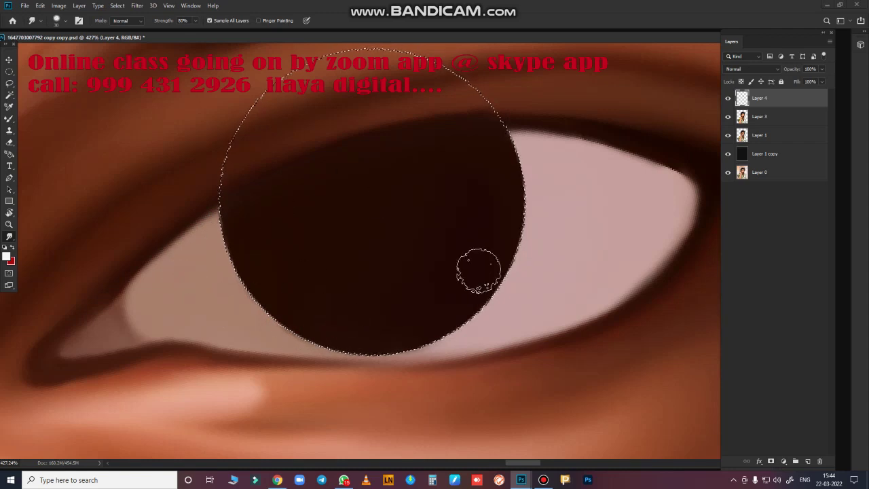
{"action": "scroll", "coordinate": [479, 274], "scroll_direction": "down", "scroll_amount": 10}
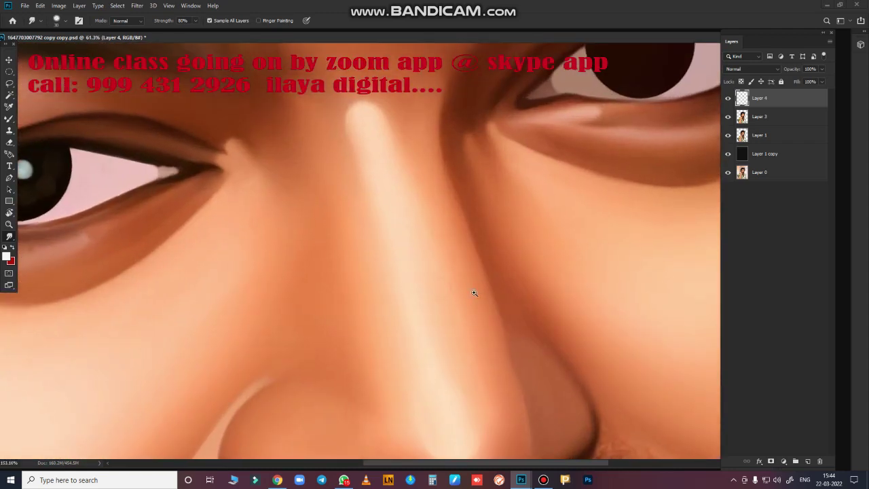
{"action": "scroll", "coordinate": [388, 311], "scroll_direction": "up", "scroll_amount": 8}
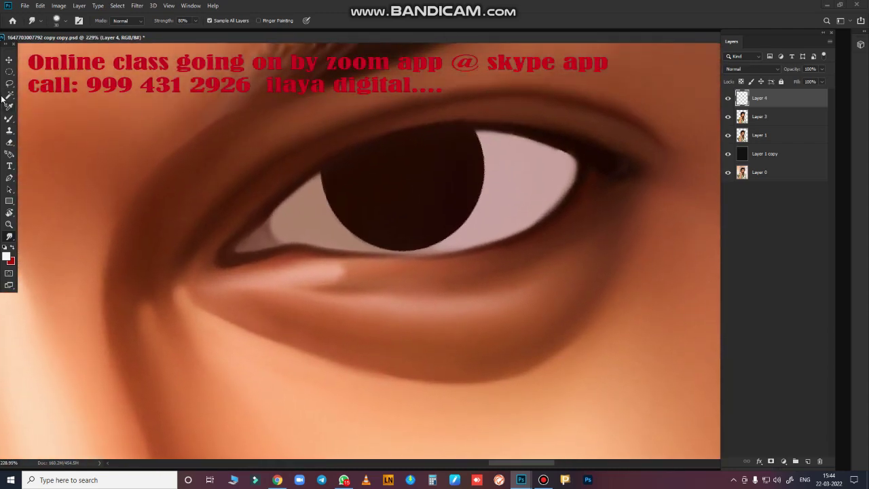
Step: Select the dark iris, cancel a Hue/Saturation change, then merge Layer 4 down
{"action": "key", "text": "w"}
{"action": "left_click", "coordinate": [418, 211]}
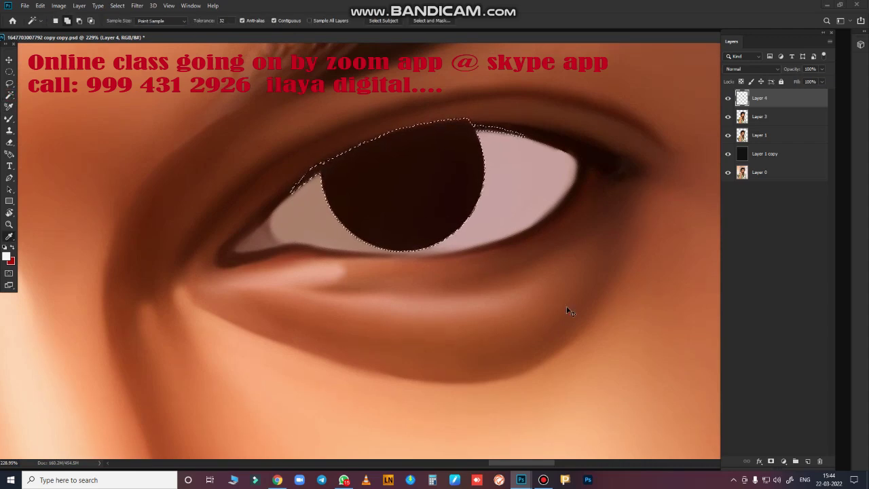
{"action": "key", "text": "ctrl+u"}
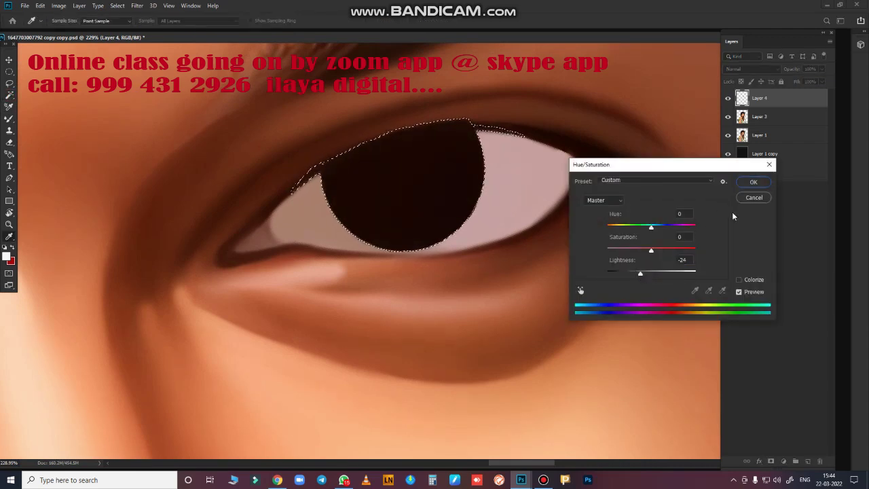
{"action": "left_click", "coordinate": [740, 200]}
{"action": "key", "text": "ctrl+d"}
{"action": "scroll", "coordinate": [569, 305], "scroll_direction": "down", "scroll_amount": 5}
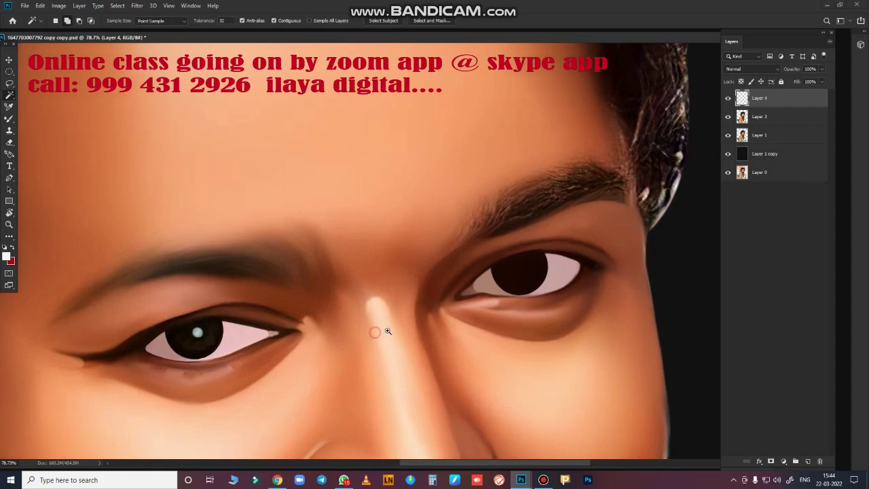
{"action": "scroll", "coordinate": [388, 334], "scroll_direction": "up", "scroll_amount": 3}
{"action": "scroll", "coordinate": [601, 232], "scroll_direction": "up", "scroll_amount": 4}
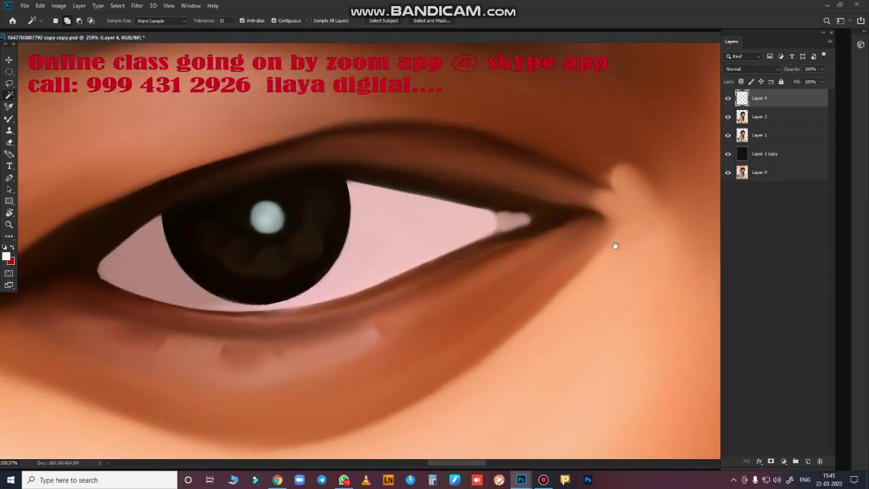
{"action": "key", "text": "ctrl+e"}
Step: Lasso the left iris, copy it to a new layer, and move it onto the right eye
{"action": "key", "text": "l"}
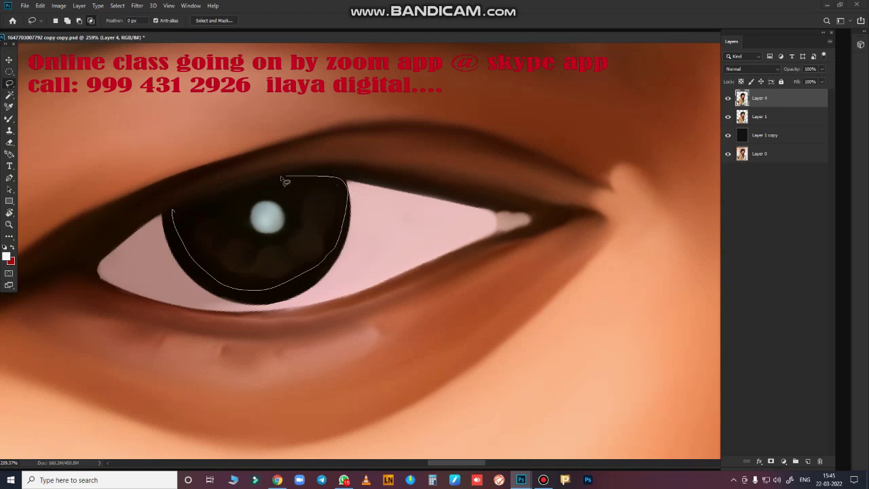
{"action": "left_click_drag", "start_coordinate": [190, 212], "coordinate": [174, 211]}
{"action": "key", "text": "ctrl+shift+alt+n"}
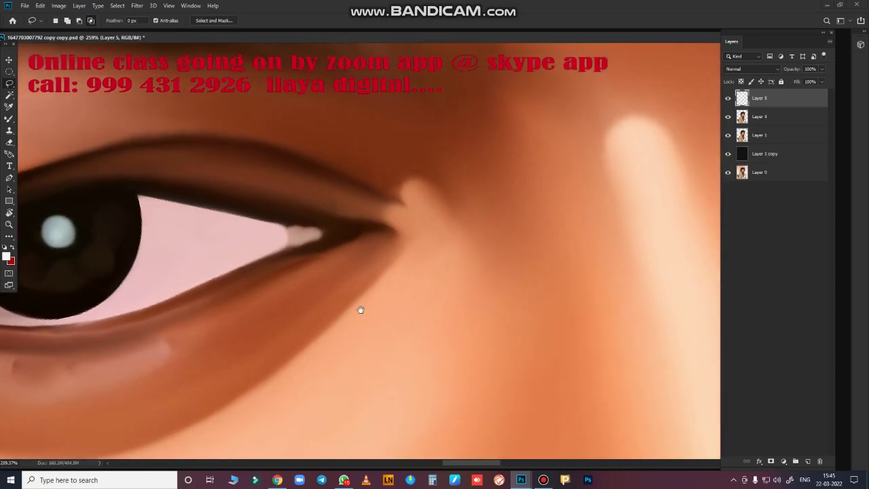
{"action": "key", "text": "v"}
{"action": "mouse_move", "coordinate": [165, 271]}
{"action": "left_mouse_down"}
{"action": "mouse_move", "coordinate": [479, 155]}
{"action": "mouse_move", "coordinate": [146, 361]}
{"action": "mouse_move", "coordinate": [27, 326]}
{"action": "left_mouse_up"}
{"action": "mouse_move", "coordinate": [41, 271]}
{"action": "left_mouse_down"}
{"action": "mouse_move", "coordinate": [582, 145]}
{"action": "mouse_move", "coordinate": [601, 184]}
{"action": "mouse_move", "coordinate": [363, 242]}
{"action": "mouse_move", "coordinate": [371, 243]}
{"action": "left_mouse_up"}
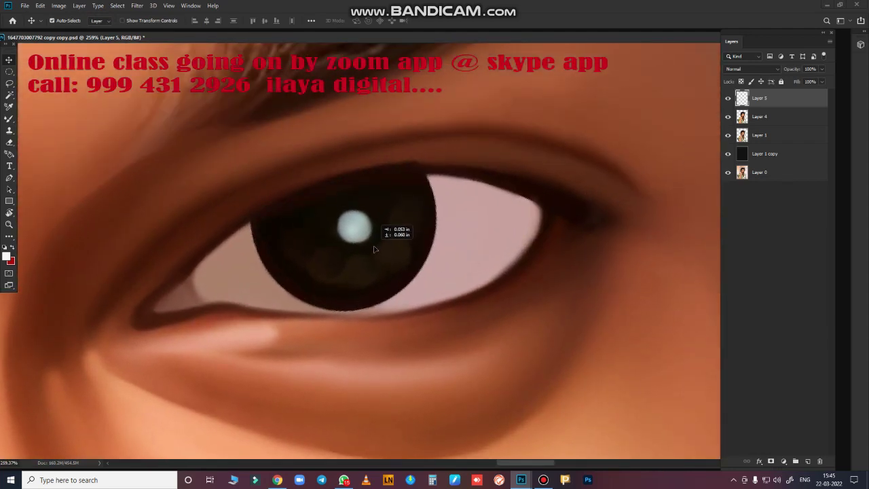
Step: Rotate the iris copy to match the right eye and nudge it into exact position
{"action": "key", "text": "ctrl+t"}
{"action": "scroll", "coordinate": [408, 252], "scroll_direction": "down", "scroll_amount": 3}
{"action": "scroll", "coordinate": [407, 252], "scroll_direction": "up", "scroll_amount": 3}
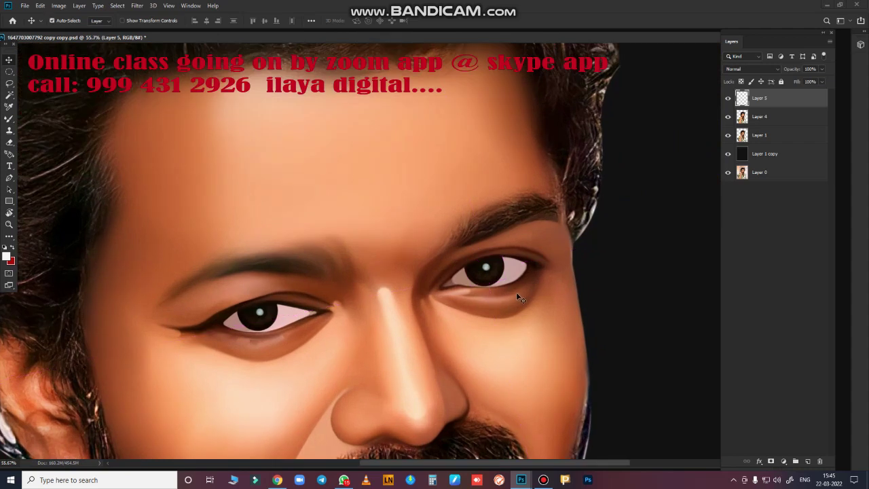
{"action": "left_click_drag", "start_coordinate": [516, 292], "coordinate": [582, 308]}
{"action": "key", "text": "Return"}
{"action": "scroll", "coordinate": [590, 310], "scroll_direction": "up", "scroll_amount": 2}
{"action": "left_click_drag", "start_coordinate": [443, 245], "coordinate": [477, 275]}
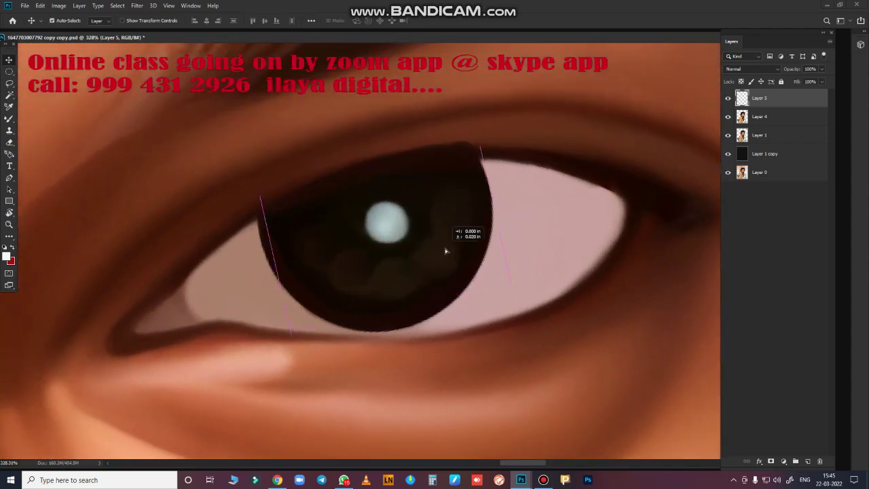
Step: Select a circle around the new iris and smudge its edges to blend it in
{"action": "left_click", "coordinate": [10, 72]}
{"action": "mouse_move", "coordinate": [380, 229]}
{"action": "left_mouse_down"}
{"action": "mouse_move", "coordinate": [475, 327]}
{"action": "mouse_move", "coordinate": [460, 346]}
{"action": "left_mouse_up"}
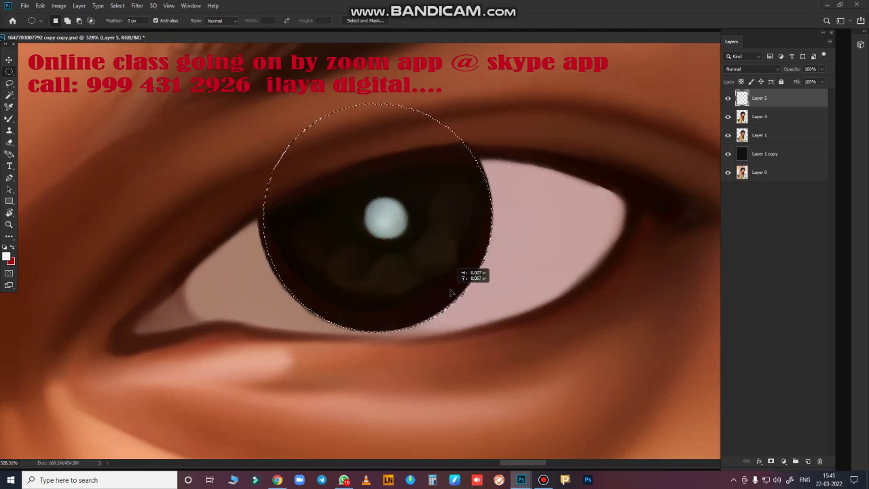
{"action": "scroll", "coordinate": [532, 315], "scroll_direction": "up", "scroll_amount": 2}
{"action": "scroll", "coordinate": [532, 315], "scroll_direction": "up", "scroll_amount": 1}
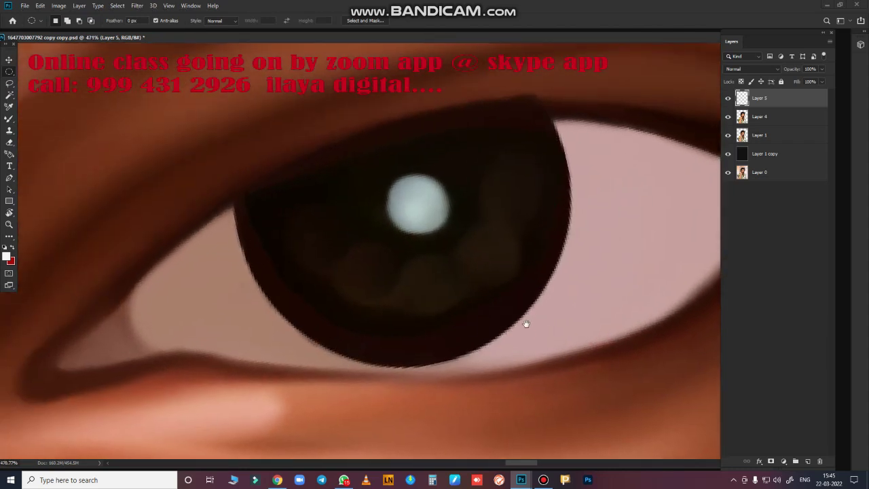
{"action": "key", "text": "r"}
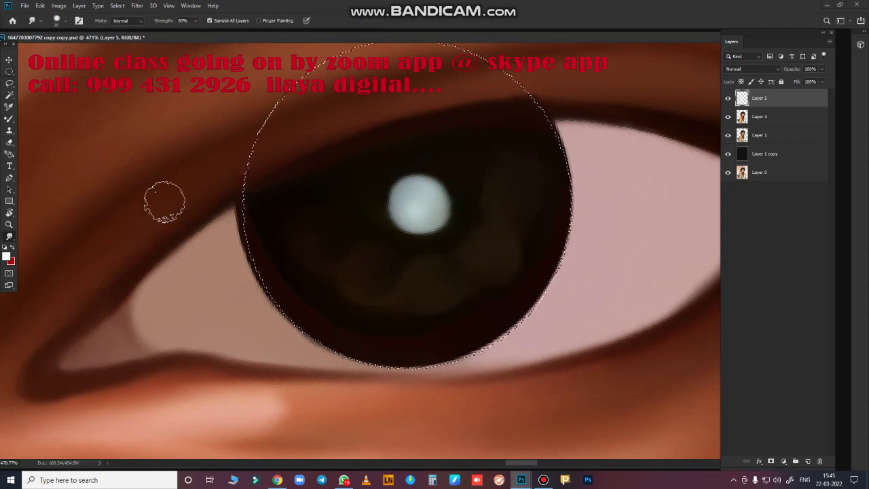
{"action": "mouse_move", "coordinate": [229, 243]}
{"action": "left_mouse_down"}
{"action": "mouse_move", "coordinate": [263, 208]}
{"action": "mouse_move", "coordinate": [239, 255]}
{"action": "left_mouse_up"}
{"action": "mouse_move", "coordinate": [299, 292]}
{"action": "left_mouse_down"}
{"action": "mouse_move", "coordinate": [346, 339]}
{"action": "mouse_move", "coordinate": [308, 341]}
{"action": "left_mouse_up"}
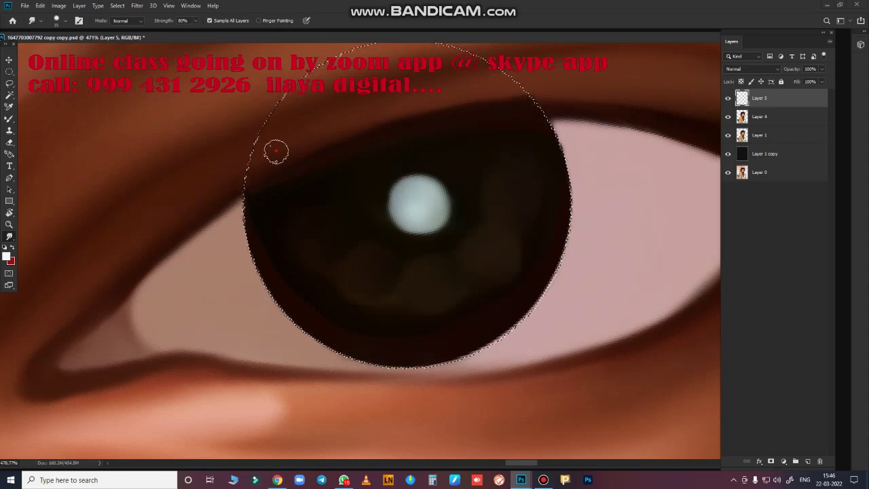
{"action": "mouse_move", "coordinate": [354, 212]}
{"action": "left_mouse_down"}
{"action": "mouse_move", "coordinate": [281, 198]}
{"action": "mouse_move", "coordinate": [320, 179]}
{"action": "mouse_move", "coordinate": [332, 156]}
{"action": "mouse_move", "coordinate": [532, 110]}
{"action": "mouse_move", "coordinate": [509, 170]}
{"action": "mouse_move", "coordinate": [557, 262]}
{"action": "mouse_move", "coordinate": [544, 243]}
{"action": "mouse_move", "coordinate": [470, 335]}
{"action": "mouse_move", "coordinate": [262, 217]}
{"action": "mouse_move", "coordinate": [285, 295]}
{"action": "mouse_move", "coordinate": [359, 365]}
{"action": "mouse_move", "coordinate": [330, 316]}
{"action": "mouse_move", "coordinate": [432, 345]}
{"action": "mouse_move", "coordinate": [534, 297]}
{"action": "mouse_move", "coordinate": [481, 355]}
{"action": "mouse_move", "coordinate": [355, 363]}
{"action": "left_mouse_up"}
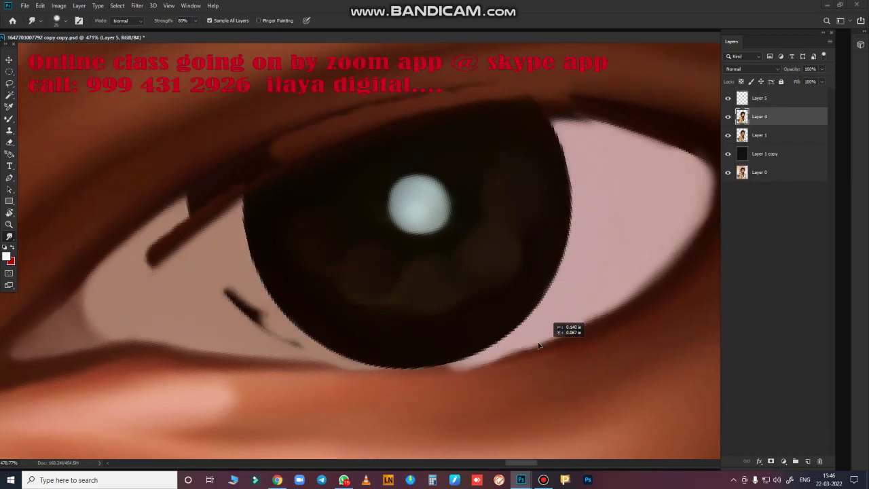
Step: Briefly make Layer 4 active, then return to Layer 5
{"action": "scroll", "coordinate": [563, 305], "scroll_direction": "down", "scroll_amount": 10}
{"action": "key", "text": "alt+bracketleft"}
{"action": "scroll", "coordinate": [568, 289], "scroll_direction": "up", "scroll_amount": 1}
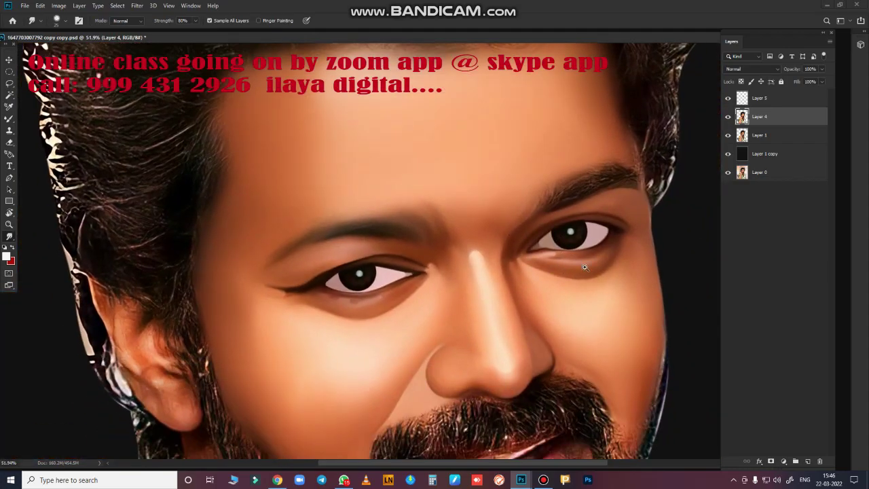
{"action": "scroll", "coordinate": [568, 289], "scroll_direction": "up", "scroll_amount": 3}
{"action": "scroll", "coordinate": [543, 326], "scroll_direction": "up", "scroll_amount": 3}
{"action": "scroll", "coordinate": [525, 354], "scroll_direction": "up", "scroll_amount": 3}
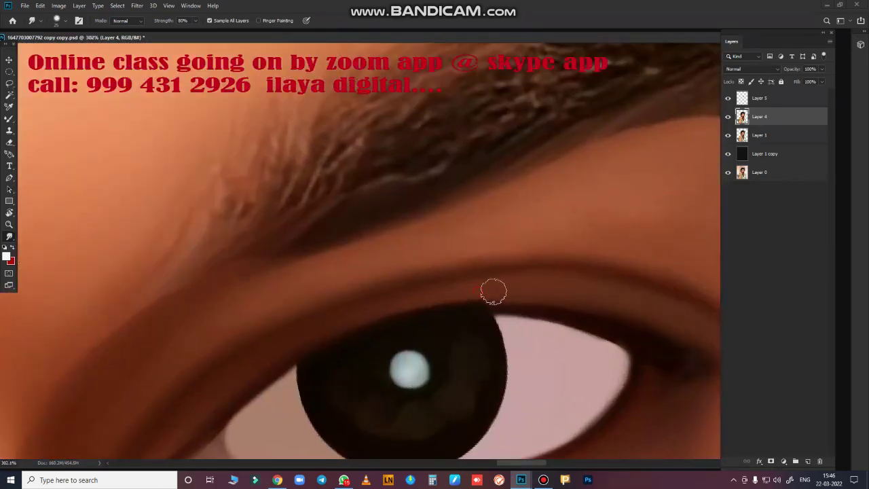
{"action": "key", "text": "alt+bracketright"}
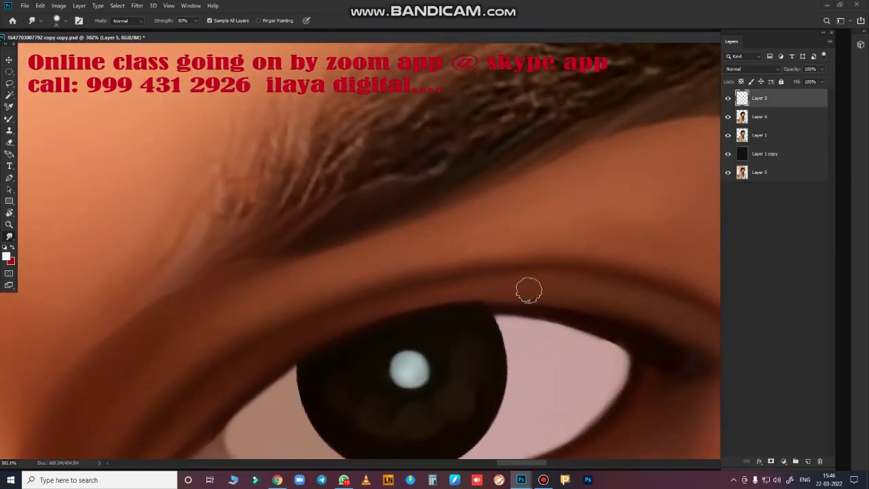
Step: Zoom in on the nose and moustache, ready to trace with the Pen tool
{"action": "scroll", "coordinate": [536, 345], "scroll_direction": "down", "scroll_amount": 4}
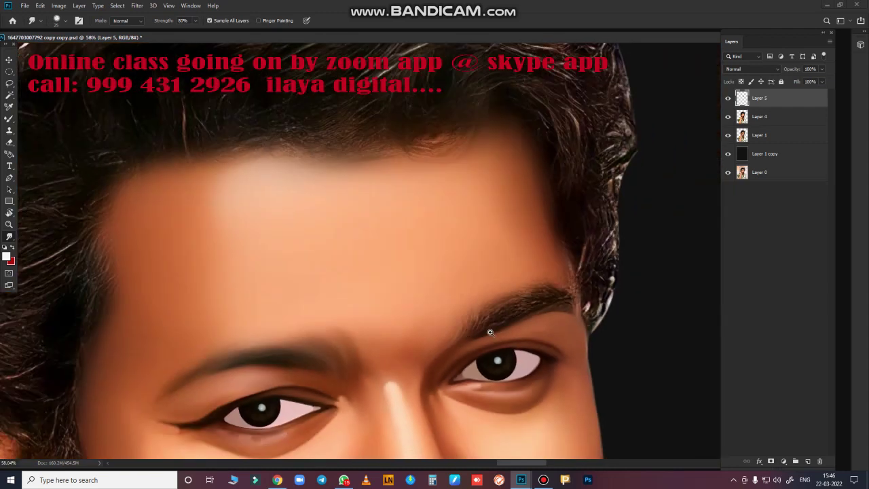
{"action": "scroll", "coordinate": [489, 330], "scroll_direction": "down", "scroll_amount": 3}
{"action": "scroll", "coordinate": [489, 203], "scroll_direction": "up", "scroll_amount": 1}
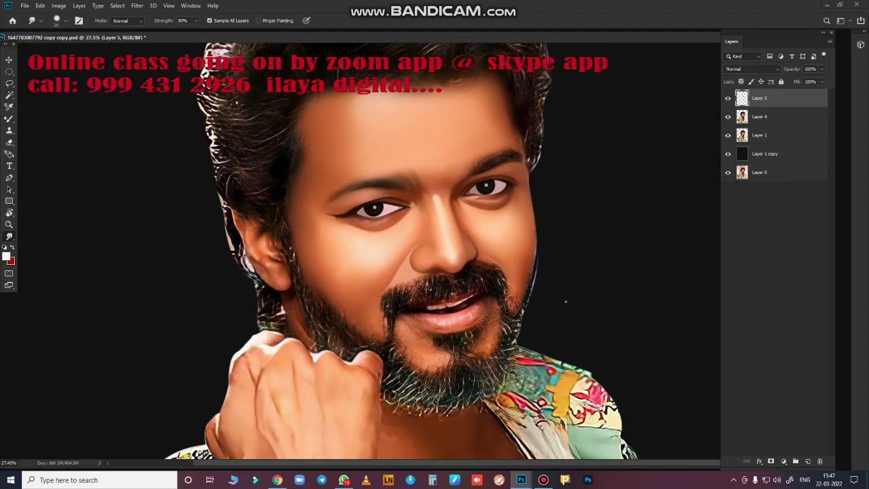
{"action": "scroll", "coordinate": [504, 278], "scroll_direction": "up", "scroll_amount": 1}
{"action": "scroll", "coordinate": [520, 282], "scroll_direction": "up", "scroll_amount": 3}
{"action": "scroll", "coordinate": [534, 287], "scroll_direction": "up", "scroll_amount": 3}
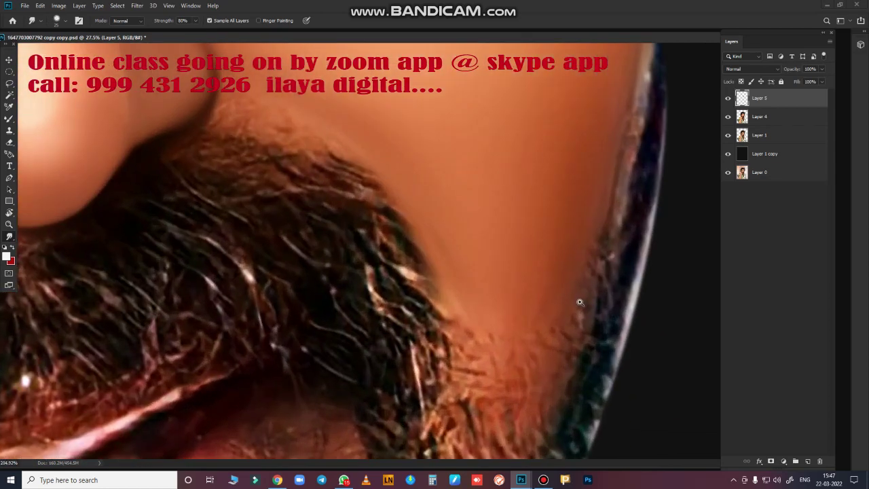
{"action": "scroll", "coordinate": [578, 301], "scroll_direction": "up", "scroll_amount": 2}
{"action": "key", "text": "p"}
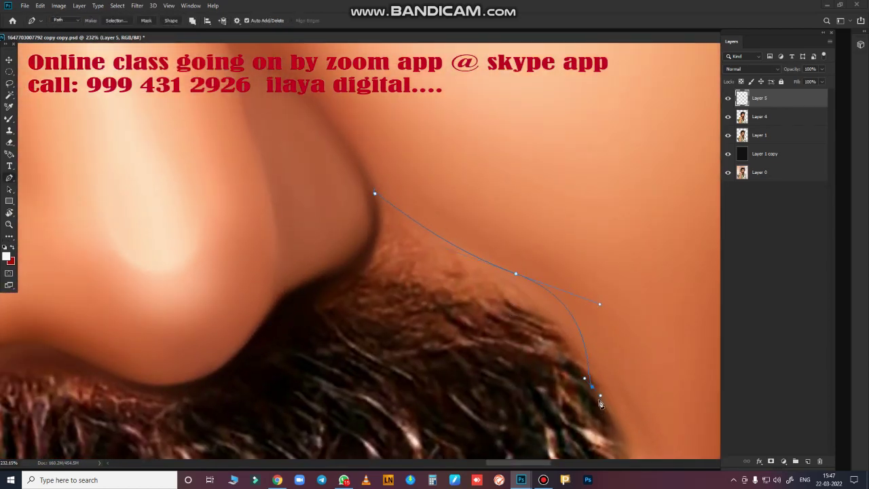
Step: Trace a closed pen path from the nostril along the moustache's top and load it as a selection
{"action": "scroll", "coordinate": [530, 299], "scroll_direction": "down", "scroll_amount": 1}
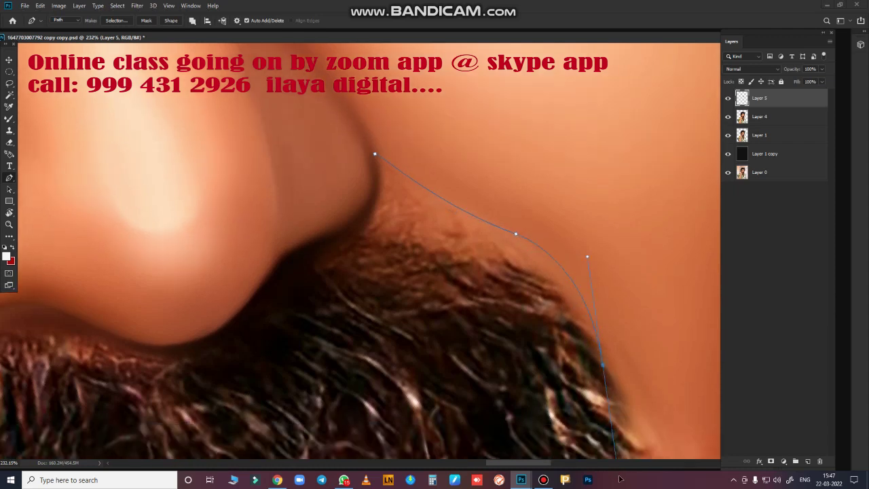
{"action": "scroll", "coordinate": [578, 340], "scroll_direction": "down", "scroll_amount": 3}
{"action": "scroll", "coordinate": [613, 368], "scroll_direction": "up", "scroll_amount": 3}
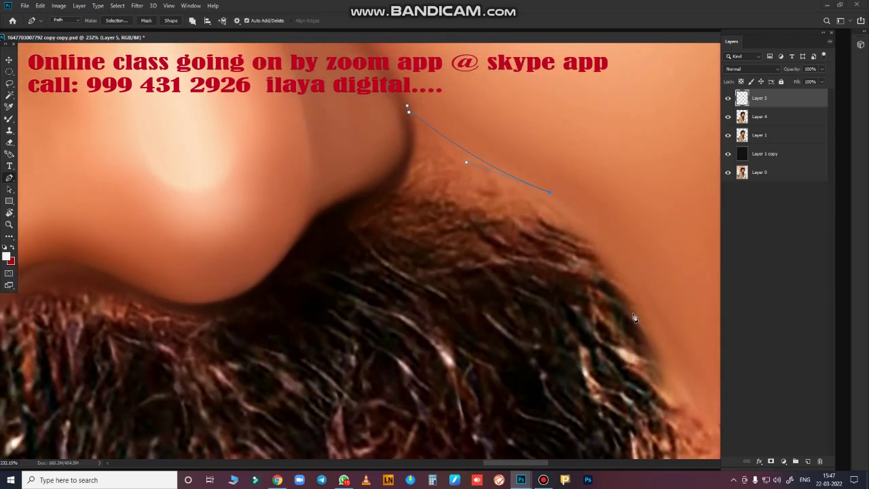
{"action": "left_click_drag", "start_coordinate": [370, 337], "coordinate": [360, 329]}
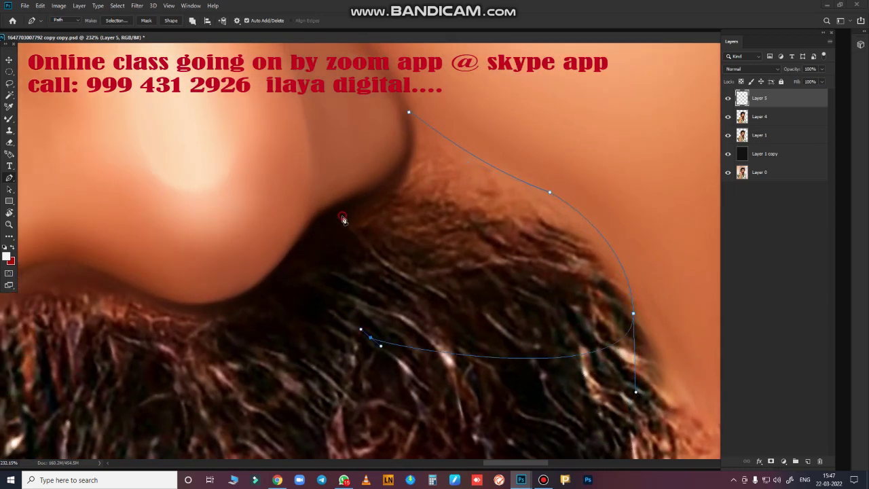
{"action": "left_click", "coordinate": [342, 216]}
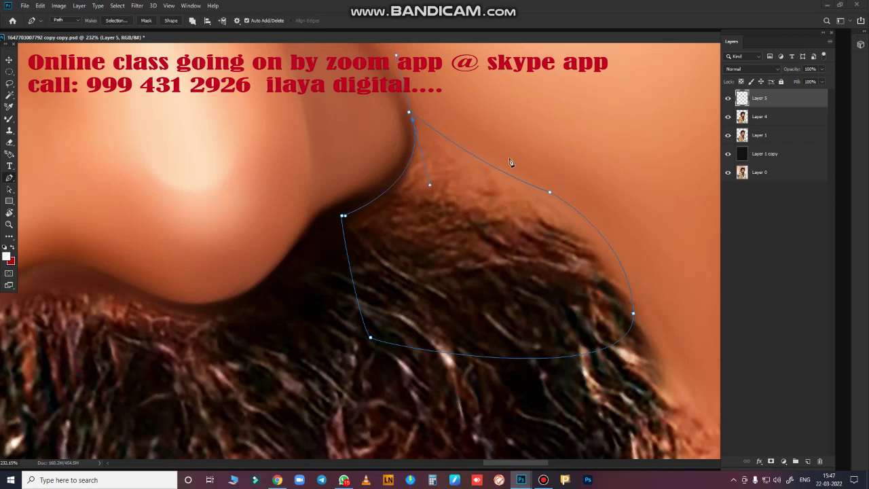
{"action": "key", "text": "ctrl+Return"}
{"action": "scroll", "coordinate": [510, 162], "scroll_direction": "down", "scroll_amount": 3}
{"action": "scroll", "coordinate": [605, 247], "scroll_direction": "up", "scroll_amount": 3}
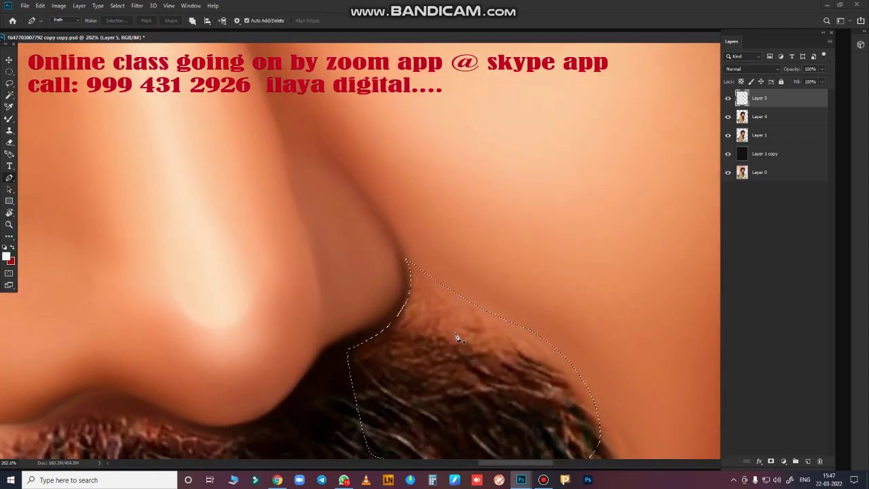
Step: Smudge the selected nose-to-moustache skin smooth, pushing hairs down, then deselect and fit the view
{"action": "key", "text": "r"}
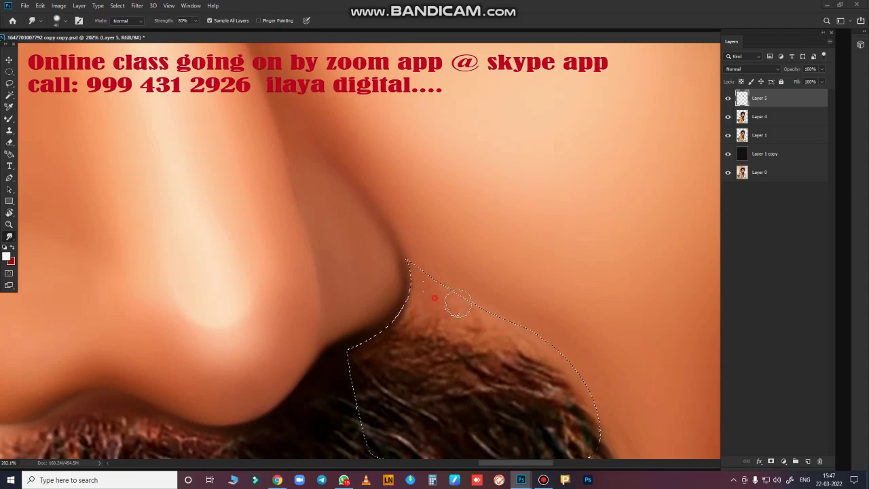
{"action": "mouse_move", "coordinate": [458, 304]}
{"action": "left_mouse_down"}
{"action": "mouse_move", "coordinate": [406, 338]}
{"action": "mouse_move", "coordinate": [378, 340]}
{"action": "mouse_move", "coordinate": [394, 326]}
{"action": "mouse_move", "coordinate": [497, 355]}
{"action": "mouse_move", "coordinate": [456, 292]}
{"action": "mouse_move", "coordinate": [516, 315]}
{"action": "mouse_move", "coordinate": [363, 348]}
{"action": "mouse_move", "coordinate": [477, 355]}
{"action": "mouse_move", "coordinate": [402, 341]}
{"action": "mouse_move", "coordinate": [376, 365]}
{"action": "mouse_move", "coordinate": [563, 363]}
{"action": "left_mouse_up"}
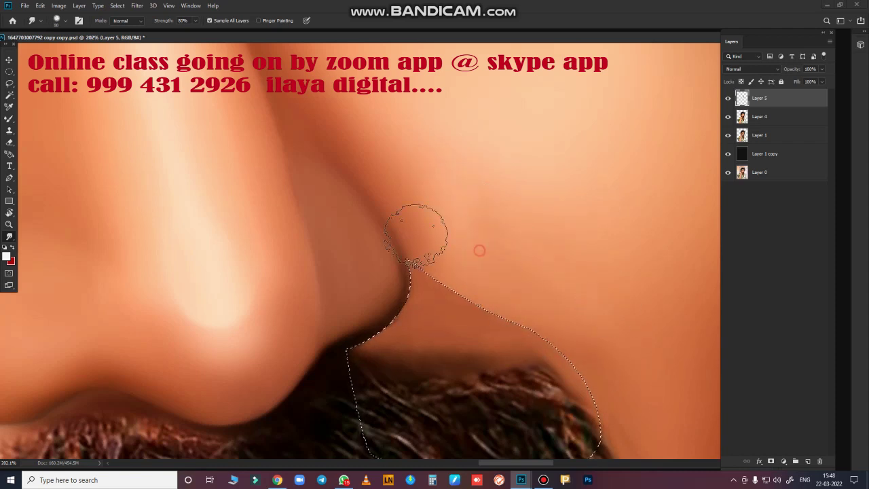
{"action": "key", "text": "ctrl+d"}
{"action": "key", "text": "ctrl+0"}
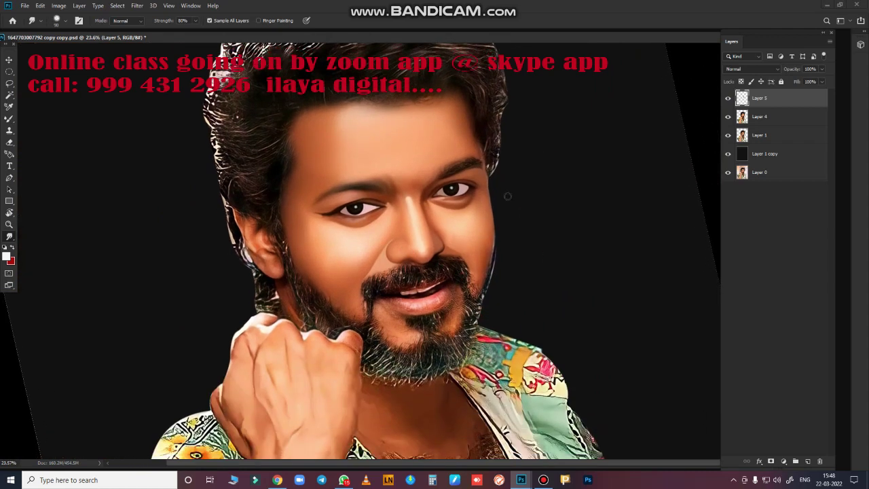
Step: Start a pen path at the hairline and save the document
{"action": "scroll", "coordinate": [508, 196], "scroll_direction": "up", "scroll_amount": 5}
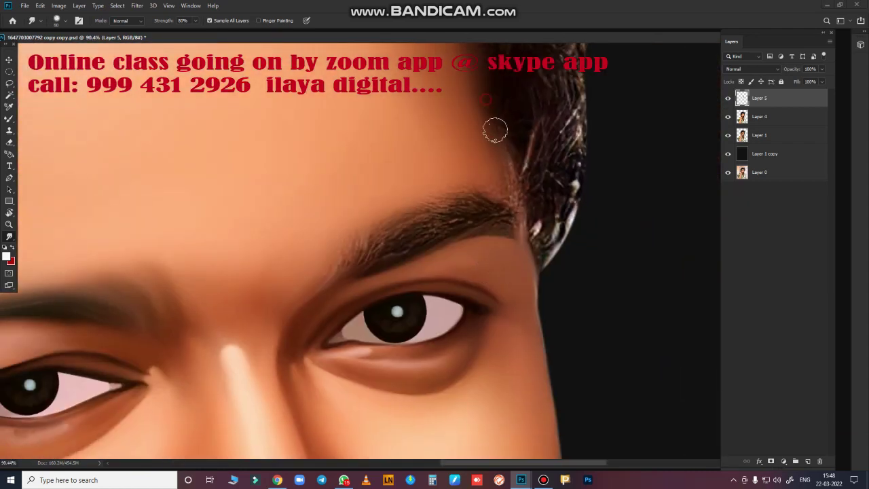
{"action": "key", "text": "p"}
{"action": "left_click_drag", "start_coordinate": [521, 192], "coordinate": [524, 237]}
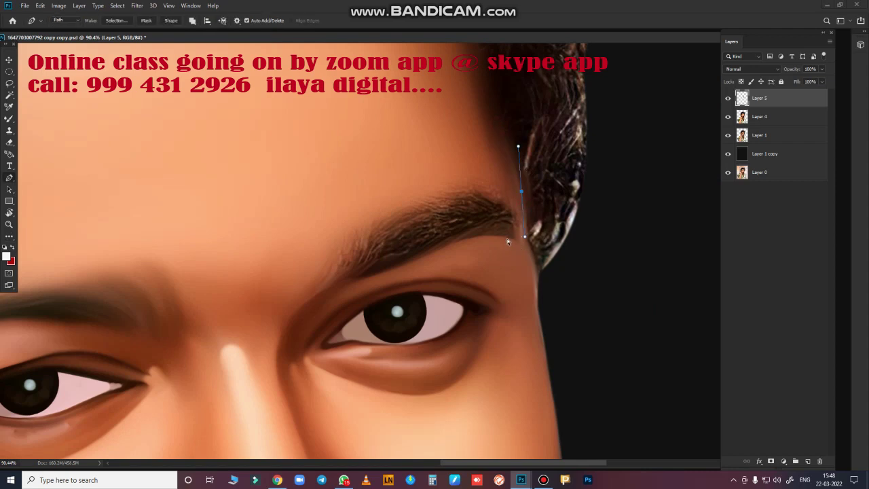
{"action": "key", "text": "ctrl+s"}
Step: Smudge the eyebrow's lower edge, upper edge and right part into a smooth brow
{"action": "scroll", "coordinate": [487, 251], "scroll_direction": "up", "scroll_amount": 3}
{"action": "key", "text": "r"}
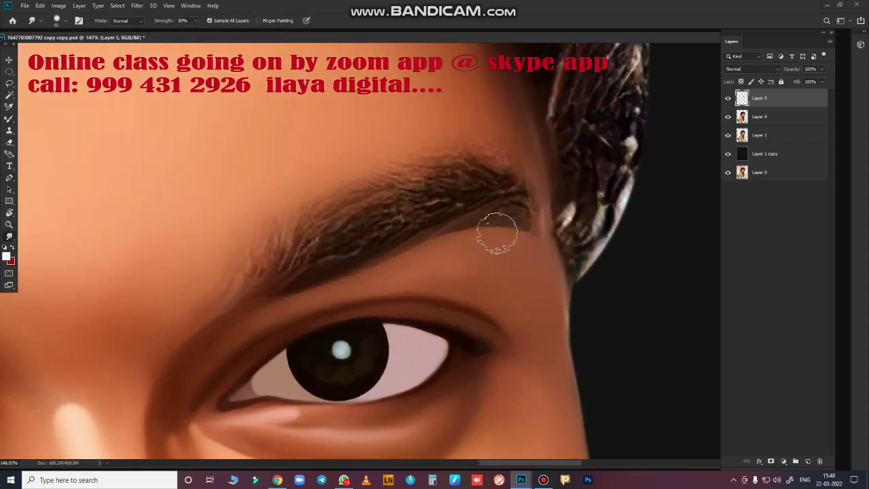
{"action": "left_click_drag", "start_coordinate": [242, 283], "coordinate": [409, 188]}
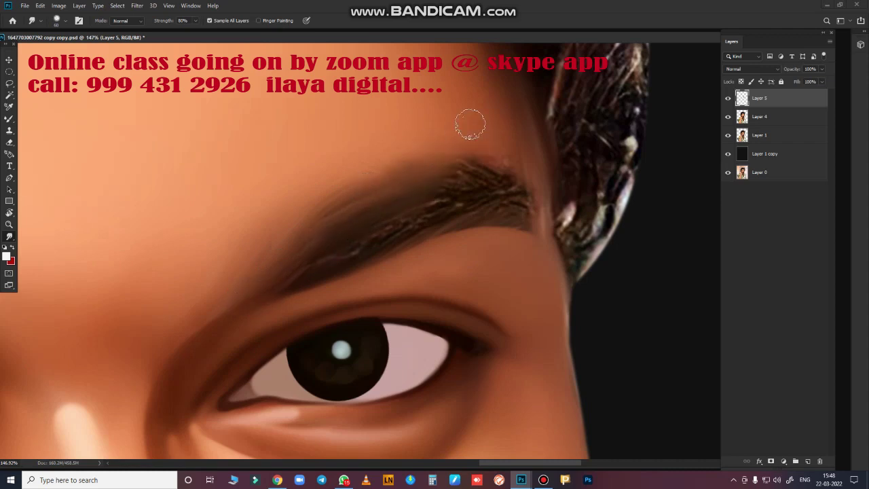
{"action": "left_click_drag", "start_coordinate": [469, 124], "coordinate": [364, 181]}
{"action": "mouse_move", "coordinate": [379, 232]}
{"action": "left_mouse_down"}
{"action": "mouse_move", "coordinate": [480, 209]}
{"action": "mouse_move", "coordinate": [491, 229]}
{"action": "mouse_move", "coordinate": [514, 215]}
{"action": "mouse_move", "coordinate": [494, 169]}
{"action": "mouse_move", "coordinate": [387, 247]}
{"action": "mouse_move", "coordinate": [493, 227]}
{"action": "mouse_move", "coordinate": [498, 205]}
{"action": "left_mouse_up"}
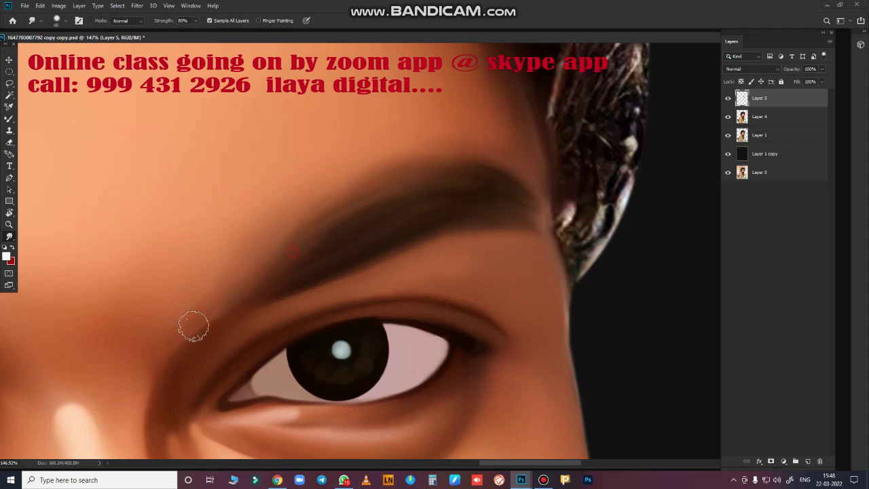
{"action": "scroll", "coordinate": [526, 320], "scroll_direction": "down", "scroll_amount": 5}
{"action": "scroll", "coordinate": [527, 320], "scroll_direction": "up", "scroll_amount": 6}
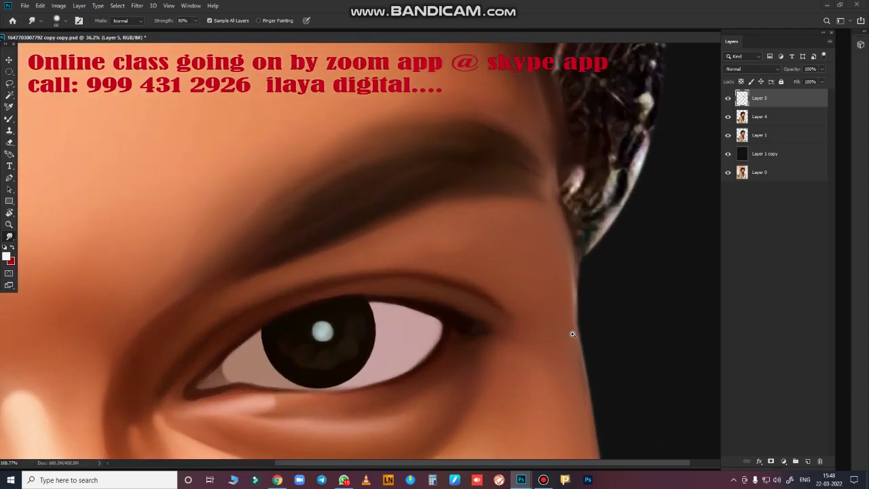
Step: Shrink the Smudge brush to 10 px and soften the moustache edge just below the nose
{"action": "scroll", "coordinate": [496, 387], "scroll_direction": "down", "scroll_amount": 3}
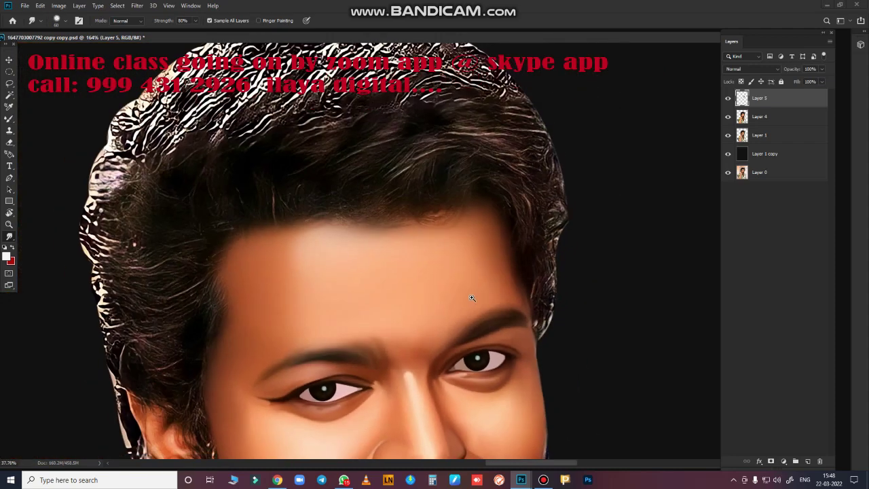
{"action": "scroll", "coordinate": [589, 259], "scroll_direction": "down", "scroll_amount": 3}
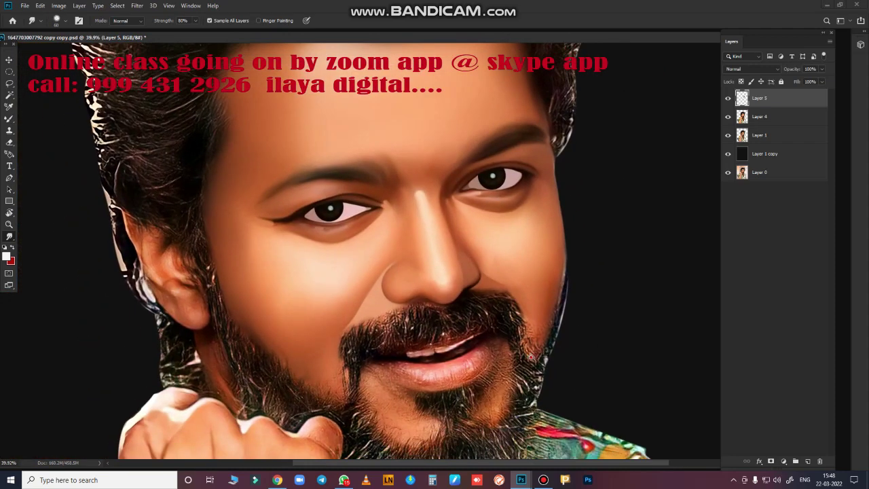
{"action": "scroll", "coordinate": [532, 356], "scroll_direction": "down", "scroll_amount": 2}
{"action": "scroll", "coordinate": [489, 306], "scroll_direction": "up", "scroll_amount": 3}
{"action": "scroll", "coordinate": [520, 287], "scroll_direction": "up", "scroll_amount": 2}
{"action": "scroll", "coordinate": [382, 316], "scroll_direction": "up", "scroll_amount": 2}
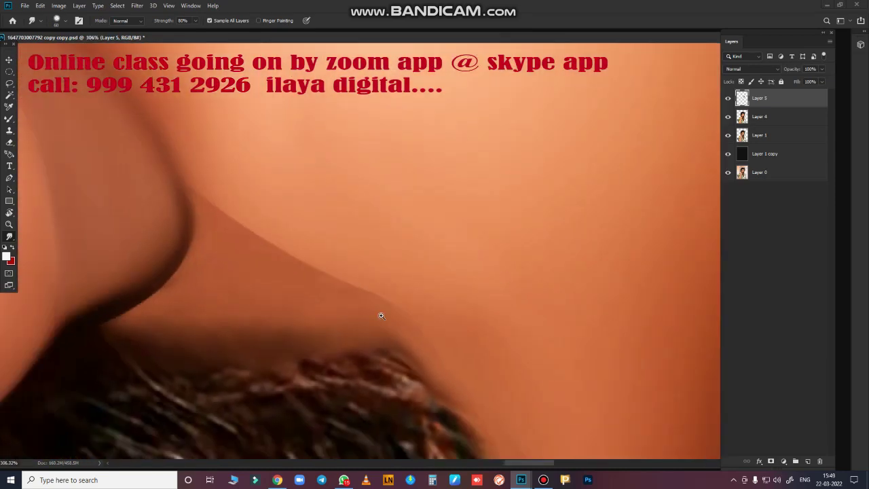
{"action": "key", "text": "bracketleft"}
{"action": "key", "text": "bracketleft"}
{"action": "key", "text": "bracketleft"}
{"action": "left_click_drag", "start_coordinate": [221, 198], "coordinate": [406, 313]}
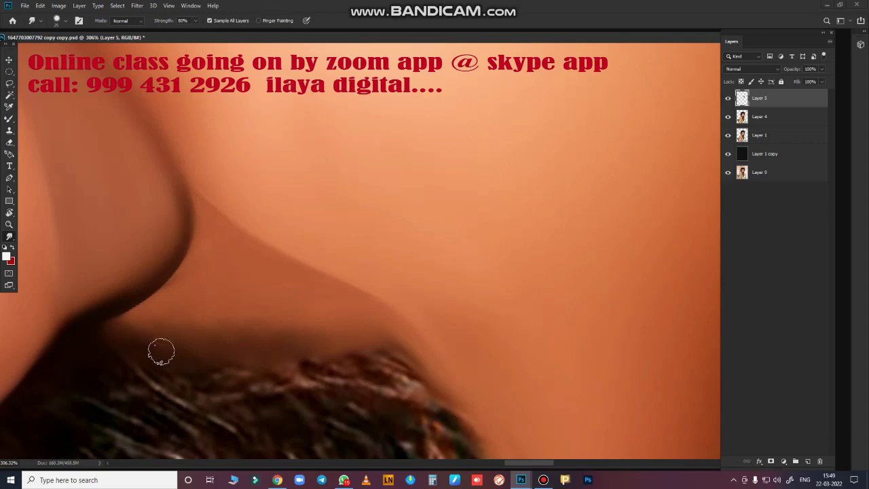
{"action": "scroll", "coordinate": [344, 344], "scroll_direction": "down", "scroll_amount": 2}
{"action": "scroll", "coordinate": [344, 344], "scroll_direction": "down", "scroll_amount": 2}
Step: Zoom around the mouth and switch to the Mixer Brush with the Very Wet, Light Mix preset
{"action": "scroll", "coordinate": [591, 188], "scroll_direction": "down", "scroll_amount": 2}
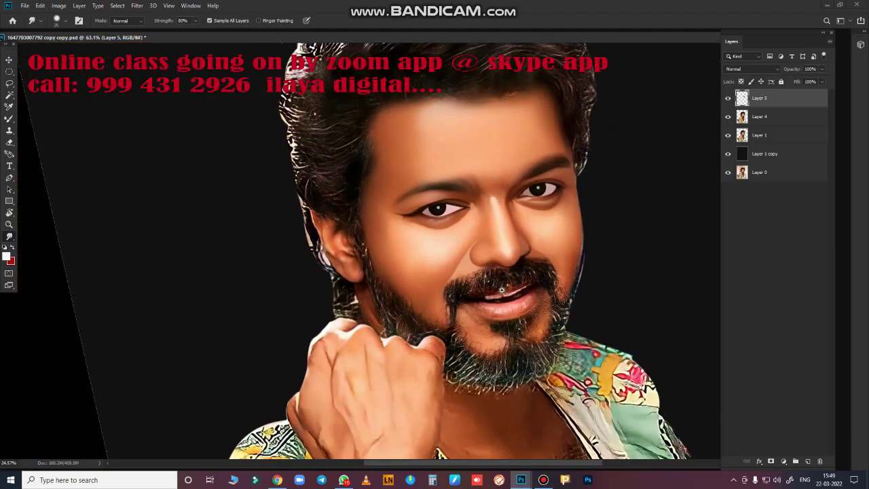
{"action": "scroll", "coordinate": [549, 293], "scroll_direction": "up", "scroll_amount": 3}
{"action": "scroll", "coordinate": [548, 294], "scroll_direction": "down", "scroll_amount": 3}
{"action": "scroll", "coordinate": [554, 278], "scroll_direction": "down", "scroll_amount": 2}
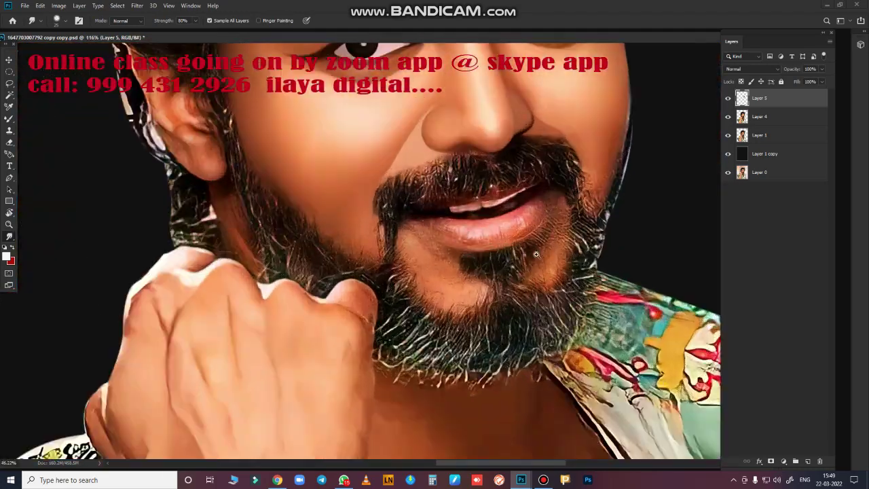
{"action": "scroll", "coordinate": [558, 262], "scroll_direction": "up", "scroll_amount": 2}
{"action": "scroll", "coordinate": [558, 262], "scroll_direction": "down", "scroll_amount": 3}
{"action": "scroll", "coordinate": [468, 334], "scroll_direction": "up", "scroll_amount": 2}
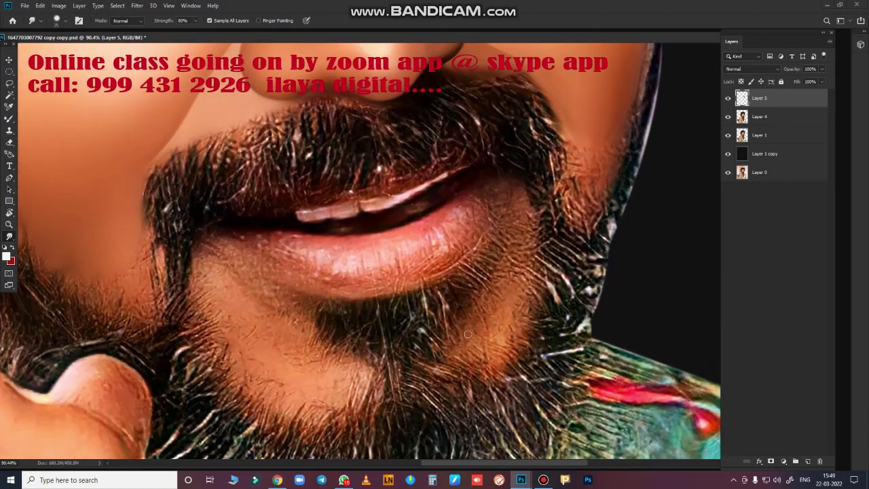
{"action": "key", "text": "b"}
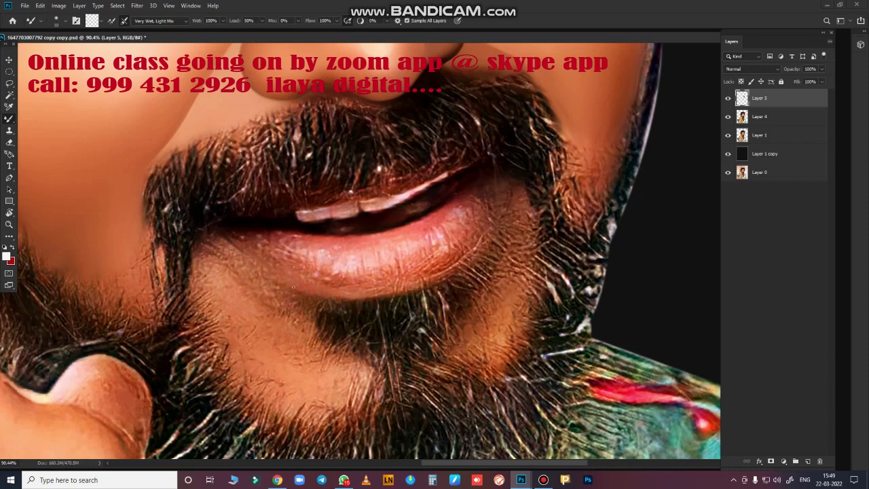
{"action": "scroll", "coordinate": [315, 293], "scroll_direction": "down", "scroll_amount": 5}
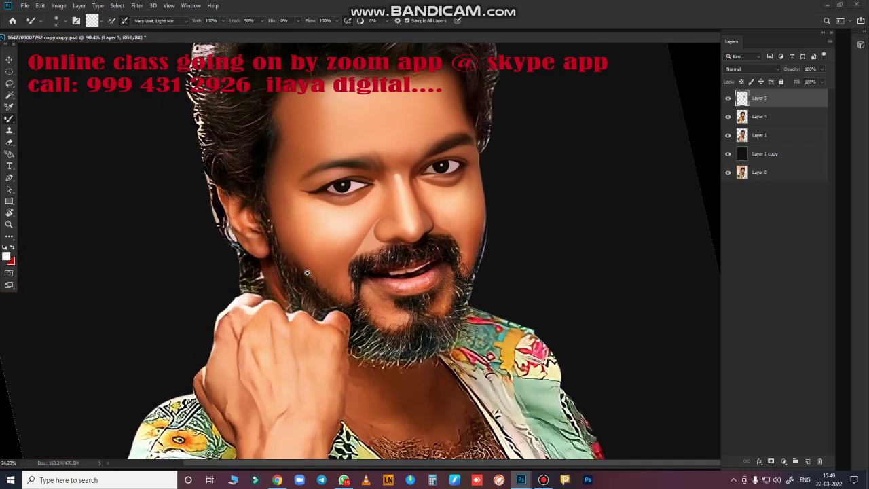
{"action": "scroll", "coordinate": [413, 285], "scroll_direction": "up", "scroll_amount": 7}
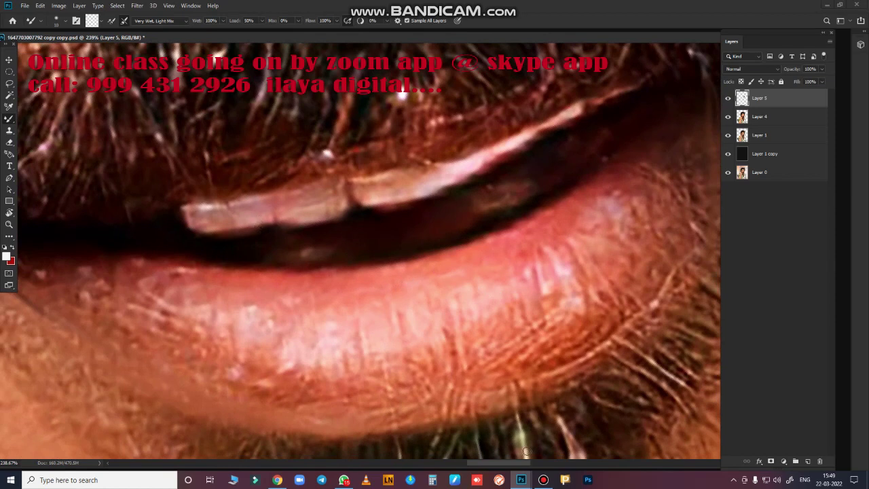
{"action": "left_click", "coordinate": [543, 480]}
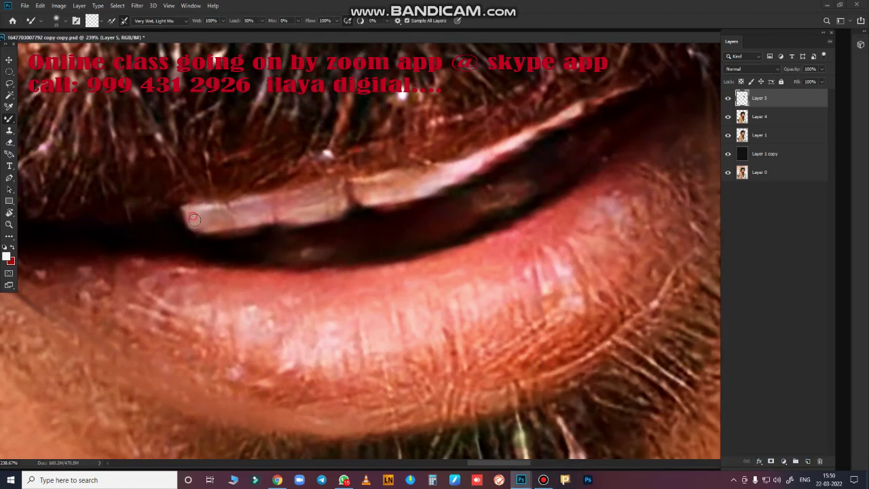
Step: Smudge the first three upper teeth into smooth, brighter shapes
{"action": "key", "text": "r"}
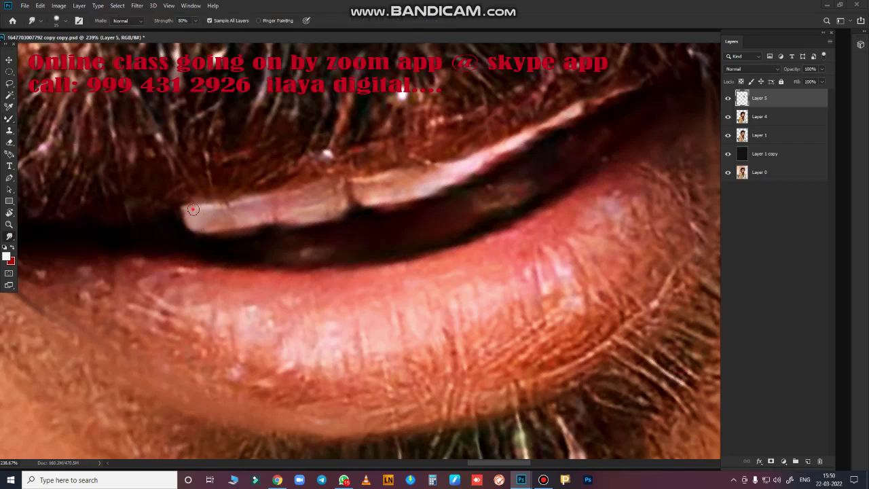
{"action": "mouse_move", "coordinate": [256, 201]}
{"action": "left_mouse_down"}
{"action": "mouse_move", "coordinate": [230, 218]}
{"action": "mouse_move", "coordinate": [265, 202]}
{"action": "left_mouse_up"}
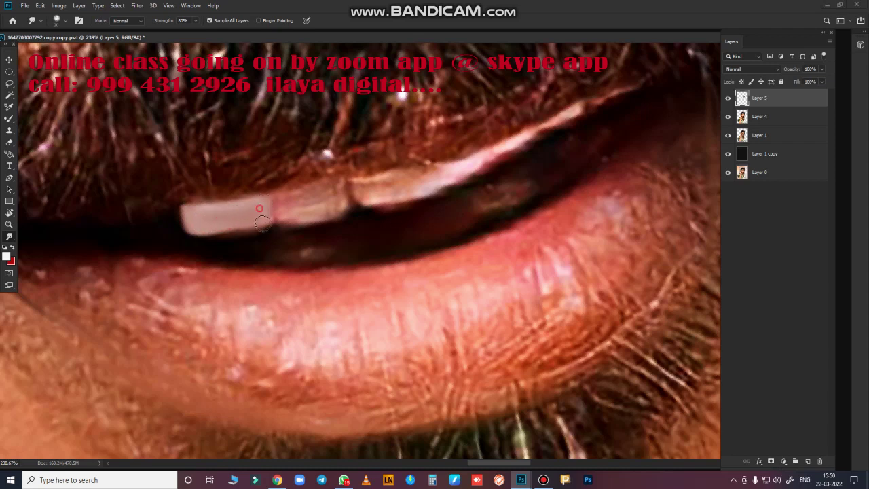
{"action": "left_click_drag", "start_coordinate": [256, 218], "coordinate": [236, 224]}
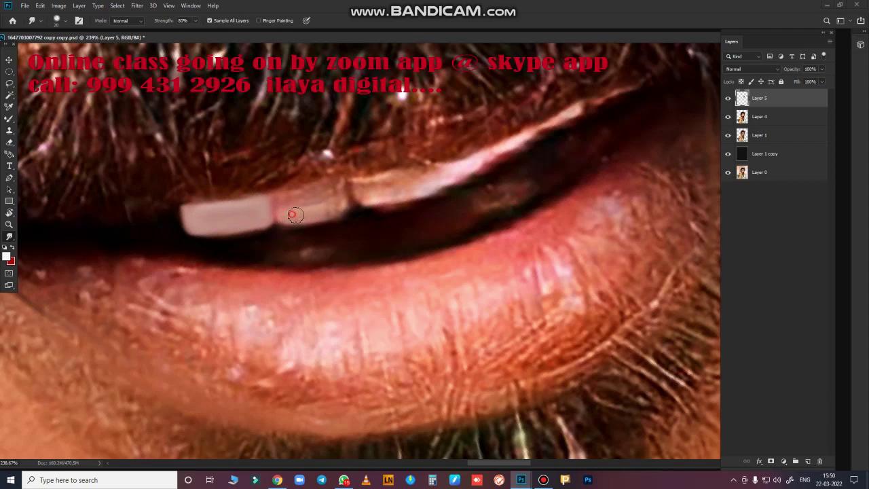
{"action": "left_click_drag", "start_coordinate": [292, 215], "coordinate": [345, 208]}
{"action": "mouse_move", "coordinate": [285, 205]}
{"action": "left_mouse_down"}
{"action": "mouse_move", "coordinate": [289, 196]}
{"action": "mouse_move", "coordinate": [302, 205]}
{"action": "mouse_move", "coordinate": [357, 187]}
{"action": "left_mouse_up"}
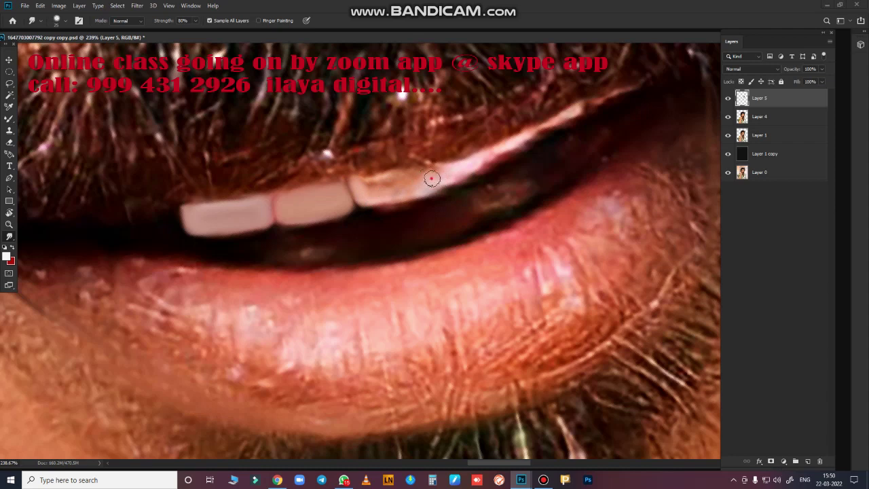
{"action": "mouse_move", "coordinate": [423, 186]}
{"action": "left_mouse_down"}
{"action": "mouse_move", "coordinate": [406, 193]}
{"action": "mouse_move", "coordinate": [412, 171]}
{"action": "mouse_move", "coordinate": [378, 181]}
{"action": "left_mouse_up"}
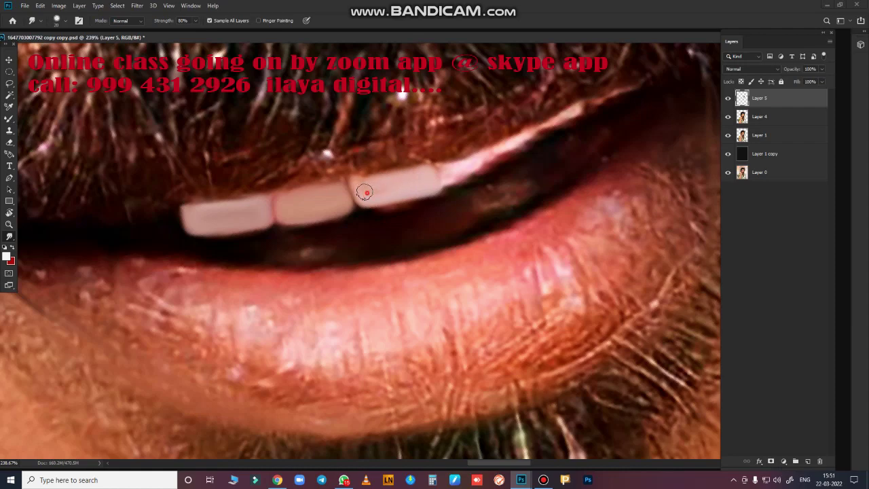
Step: Zoom in and soften the edges of the front teeth
{"action": "scroll", "coordinate": [413, 215], "scroll_direction": "down", "scroll_amount": 2}
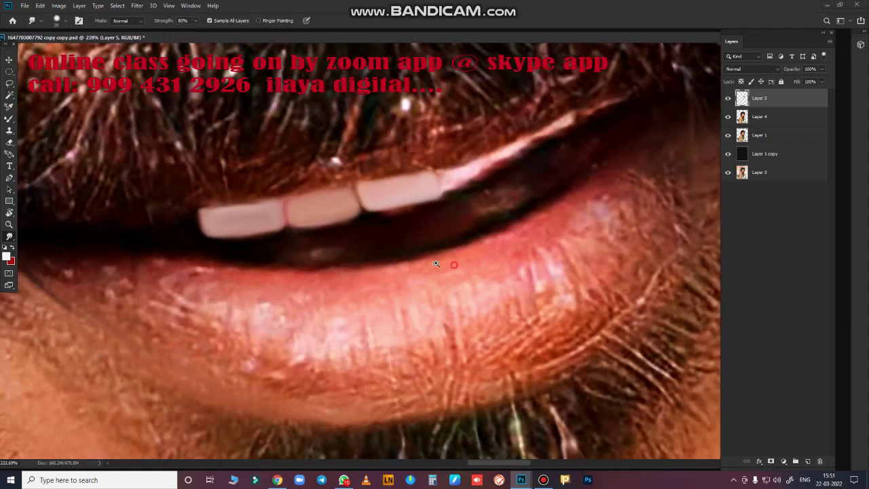
{"action": "scroll", "coordinate": [413, 225], "scroll_direction": "down", "scroll_amount": 3}
{"action": "scroll", "coordinate": [411, 272], "scroll_direction": "down", "scroll_amount": 3}
{"action": "scroll", "coordinate": [409, 317], "scroll_direction": "down", "scroll_amount": 2}
{"action": "scroll", "coordinate": [409, 317], "scroll_direction": "up", "scroll_amount": 5}
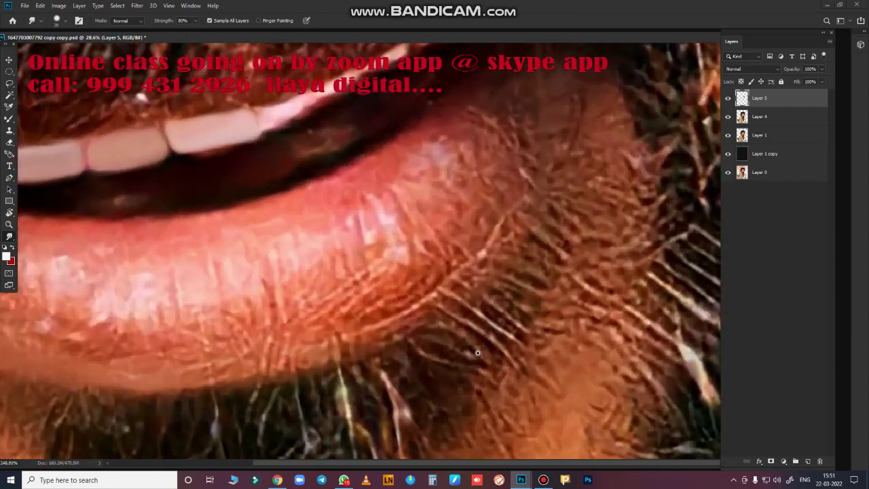
{"action": "scroll", "coordinate": [431, 351], "scroll_direction": "down", "scroll_amount": 2}
{"action": "scroll", "coordinate": [430, 350], "scroll_direction": "up", "scroll_amount": 2}
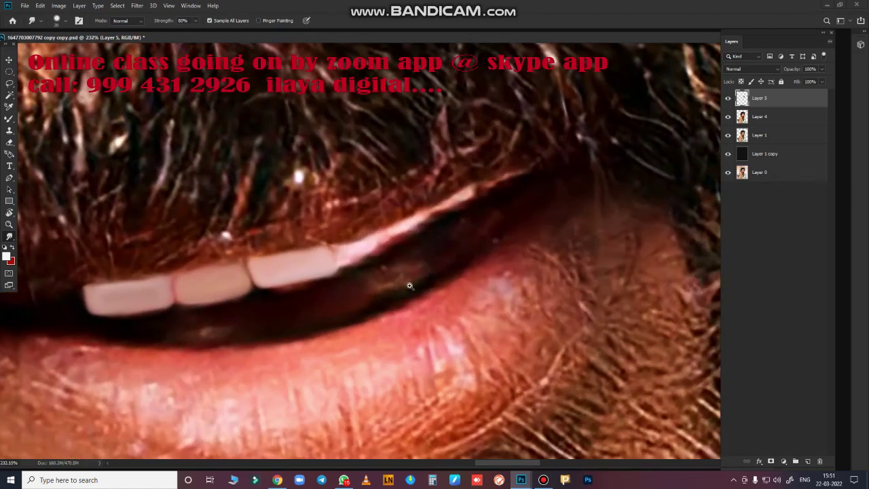
{"action": "scroll", "coordinate": [411, 281], "scroll_direction": "up", "scroll_amount": 2}
{"action": "scroll", "coordinate": [423, 278], "scroll_direction": "up", "scroll_amount": 1}
{"action": "mouse_move", "coordinate": [297, 286]}
{"action": "left_mouse_down"}
{"action": "mouse_move", "coordinate": [208, 291]}
{"action": "mouse_move", "coordinate": [170, 317]}
{"action": "mouse_move", "coordinate": [161, 309]}
{"action": "mouse_move", "coordinate": [219, 307]}
{"action": "mouse_move", "coordinate": [322, 272]}
{"action": "mouse_move", "coordinate": [305, 278]}
{"action": "mouse_move", "coordinate": [338, 282]}
{"action": "mouse_move", "coordinate": [369, 248]}
{"action": "mouse_move", "coordinate": [338, 272]}
{"action": "mouse_move", "coordinate": [355, 252]}
{"action": "mouse_move", "coordinate": [302, 276]}
{"action": "mouse_move", "coordinate": [305, 283]}
{"action": "mouse_move", "coordinate": [363, 265]}
{"action": "mouse_move", "coordinate": [401, 235]}
{"action": "mouse_move", "coordinate": [380, 252]}
{"action": "mouse_move", "coordinate": [381, 272]}
{"action": "mouse_move", "coordinate": [316, 290]}
{"action": "left_mouse_up"}
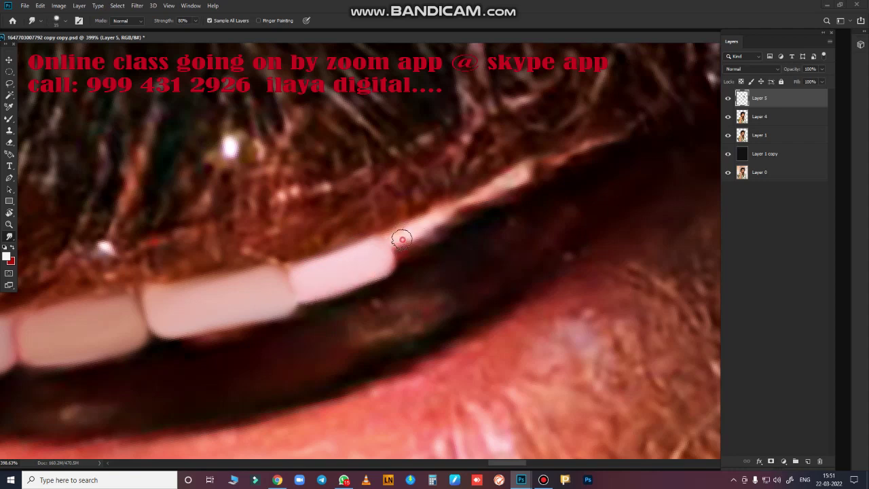
Step: Extend the white tooth edge along the gum line and clean up the teeth's lower edges
{"action": "mouse_move", "coordinate": [402, 240]}
{"action": "left_mouse_down"}
{"action": "mouse_move", "coordinate": [508, 183]}
{"action": "mouse_move", "coordinate": [483, 192]}
{"action": "left_mouse_up"}
{"action": "mouse_move", "coordinate": [525, 169]}
{"action": "left_mouse_down"}
{"action": "mouse_move", "coordinate": [494, 195]}
{"action": "mouse_move", "coordinate": [466, 204]}
{"action": "left_mouse_up"}
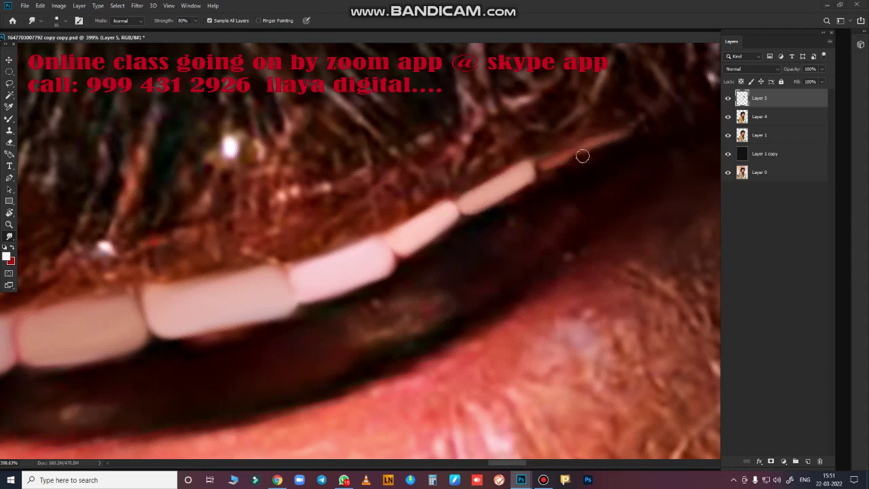
{"action": "left_click_drag", "start_coordinate": [362, 309], "coordinate": [260, 337]}
{"action": "left_click_drag", "start_coordinate": [186, 348], "coordinate": [305, 318]}
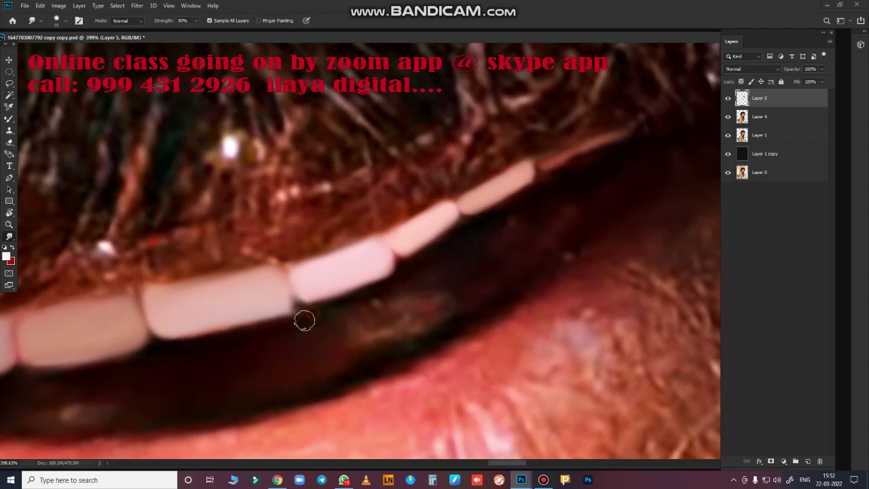
{"action": "scroll", "coordinate": [413, 297], "scroll_direction": "down", "scroll_amount": 3}
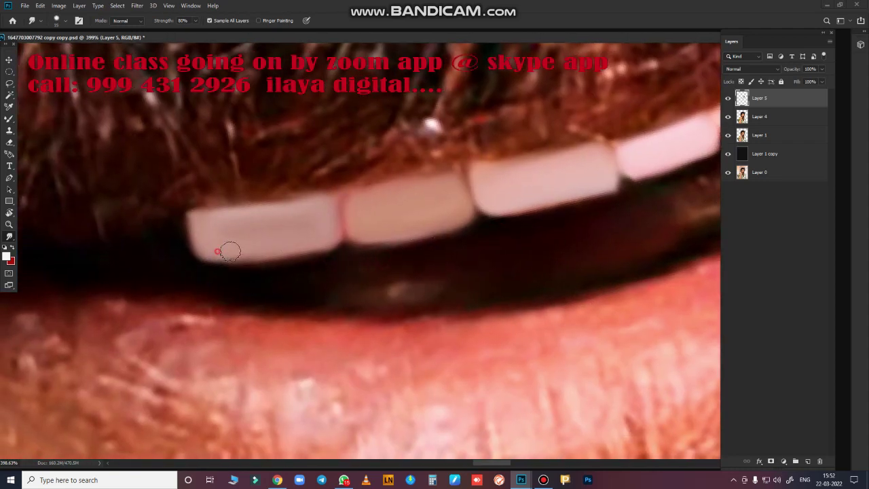
{"action": "scroll", "coordinate": [468, 260], "scroll_direction": "down", "scroll_amount": 3}
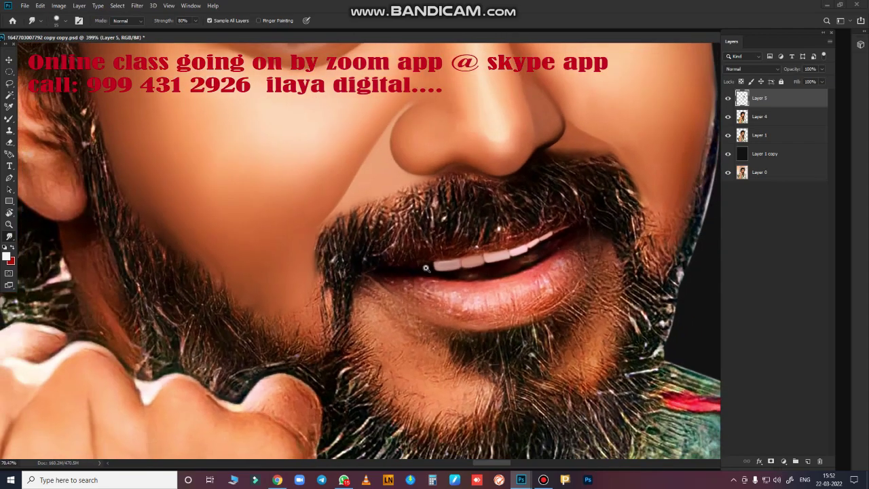
{"action": "scroll", "coordinate": [460, 264], "scroll_direction": "up", "scroll_amount": 3}
{"action": "scroll", "coordinate": [407, 262], "scroll_direction": "up", "scroll_amount": 2}
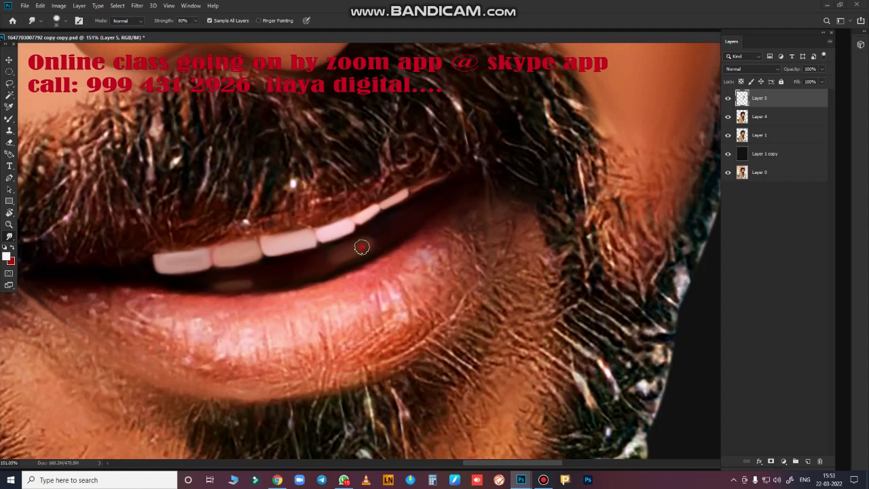
{"action": "scroll", "coordinate": [394, 282], "scroll_direction": "down", "scroll_amount": 2}
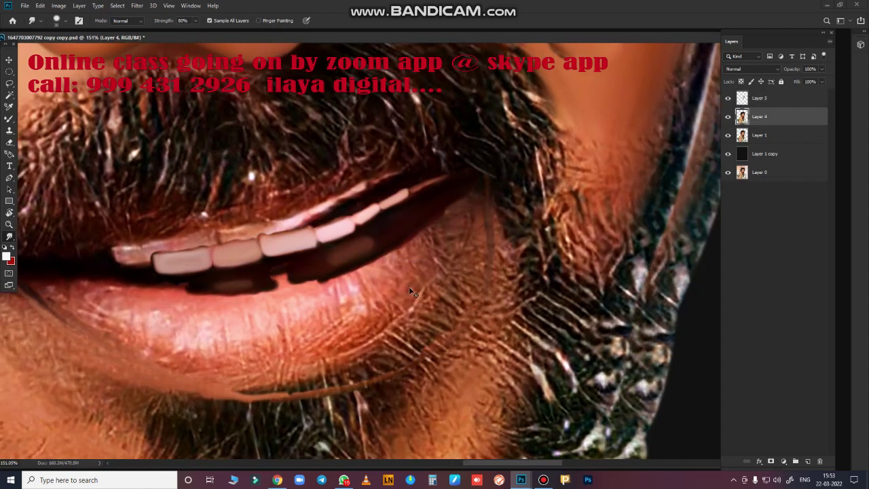
{"action": "scroll", "coordinate": [409, 287], "scroll_direction": "down", "scroll_amount": 3}
{"action": "scroll", "coordinate": [416, 358], "scroll_direction": "up", "scroll_amount": 2}
{"action": "scroll", "coordinate": [435, 354], "scroll_direction": "up", "scroll_amount": 2}
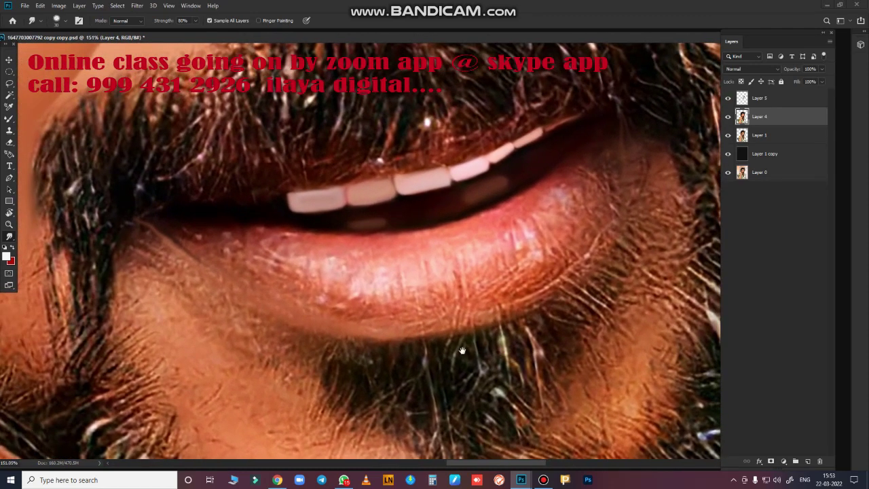
{"action": "left_click_drag", "start_coordinate": [462, 351], "coordinate": [495, 366]}
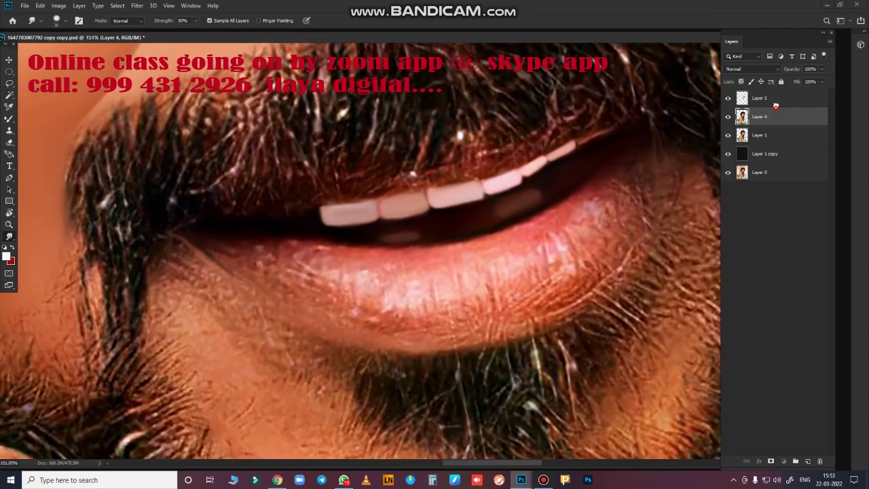
Step: On Layer 5, smudge the lower lip edge smooth and blend its pink edge upward
{"action": "left_click", "coordinate": [789, 102]}
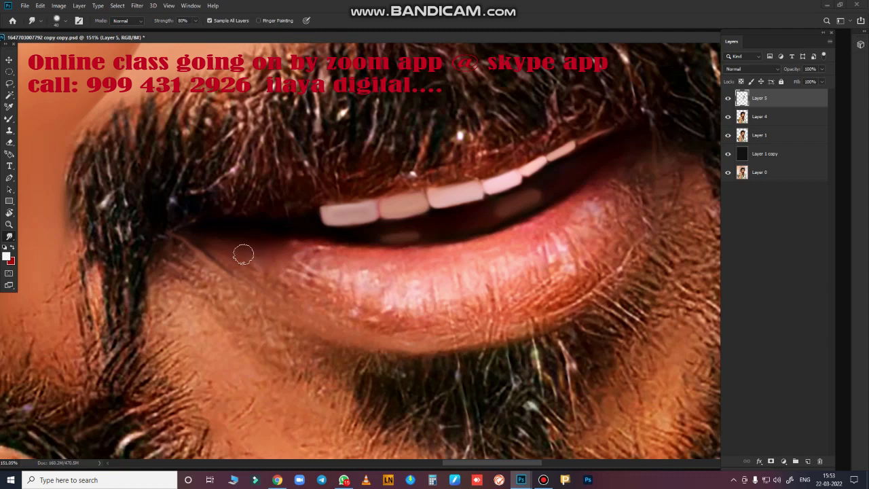
{"action": "left_click_drag", "start_coordinate": [336, 247], "coordinate": [420, 254]}
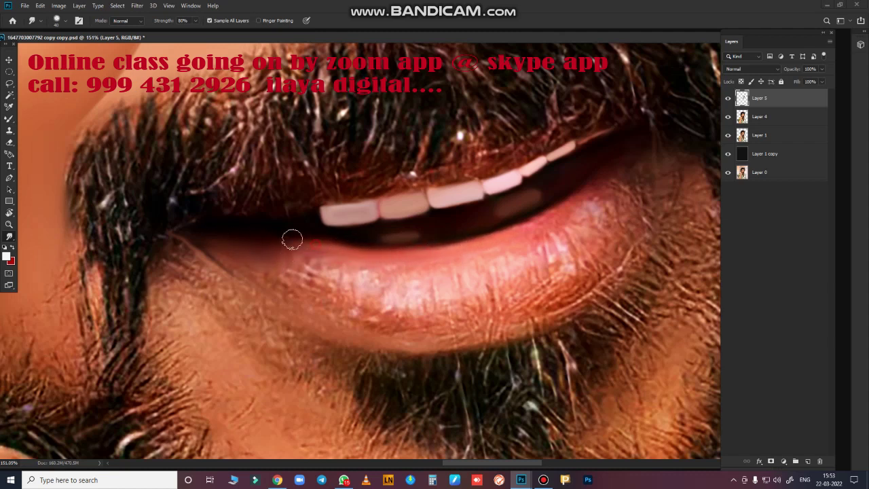
{"action": "left_click_drag", "start_coordinate": [502, 235], "coordinate": [596, 180]}
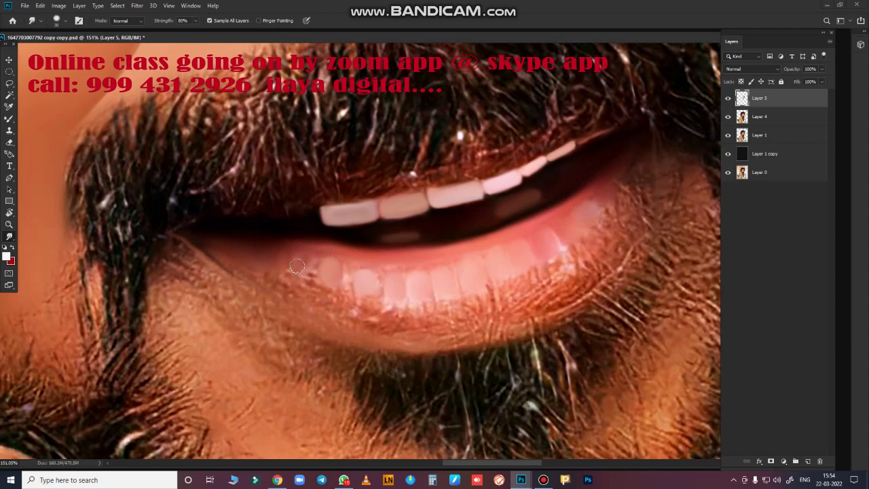
{"action": "left_click", "coordinate": [799, 212]}
Step: Blend the lower lip's border, left end and bottom edge, removing its dark and bright spots
{"action": "scroll", "coordinate": [509, 342], "scroll_direction": "down", "scroll_amount": 5}
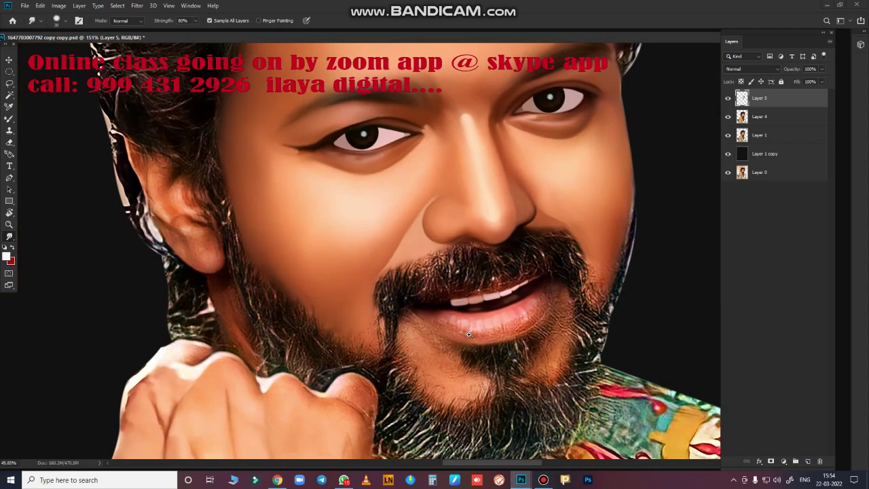
{"action": "scroll", "coordinate": [512, 341], "scroll_direction": "up", "scroll_amount": 6}
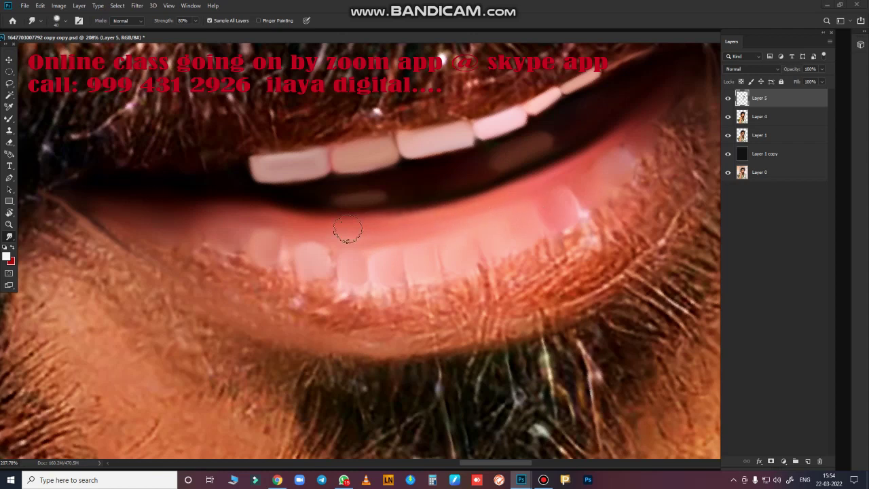
{"action": "left_click_drag", "start_coordinate": [611, 159], "coordinate": [628, 143]}
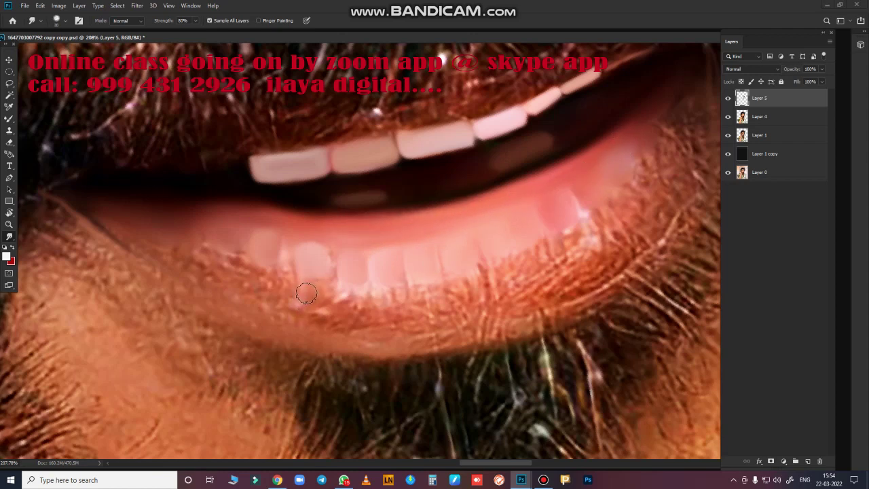
{"action": "left_click_drag", "start_coordinate": [330, 265], "coordinate": [306, 292]}
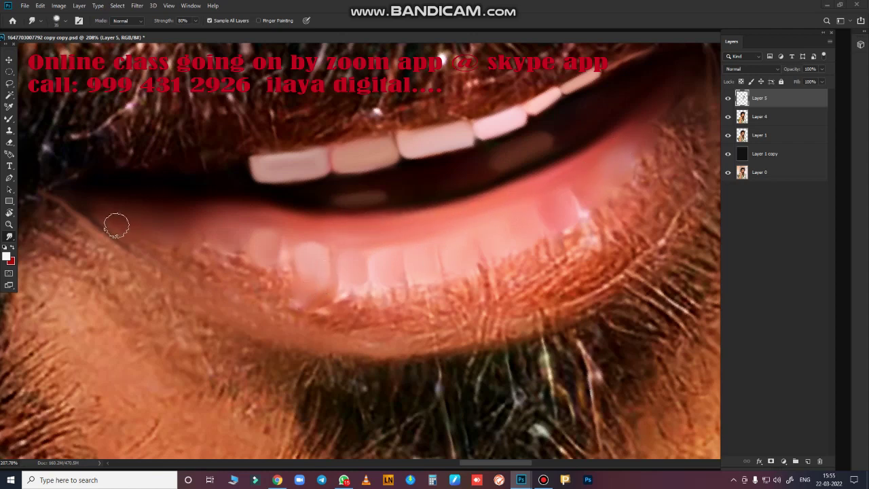
{"action": "mouse_move", "coordinate": [116, 226]}
{"action": "left_mouse_down"}
{"action": "mouse_move", "coordinate": [171, 254]}
{"action": "mouse_move", "coordinate": [159, 245]}
{"action": "mouse_move", "coordinate": [215, 244]}
{"action": "left_mouse_up"}
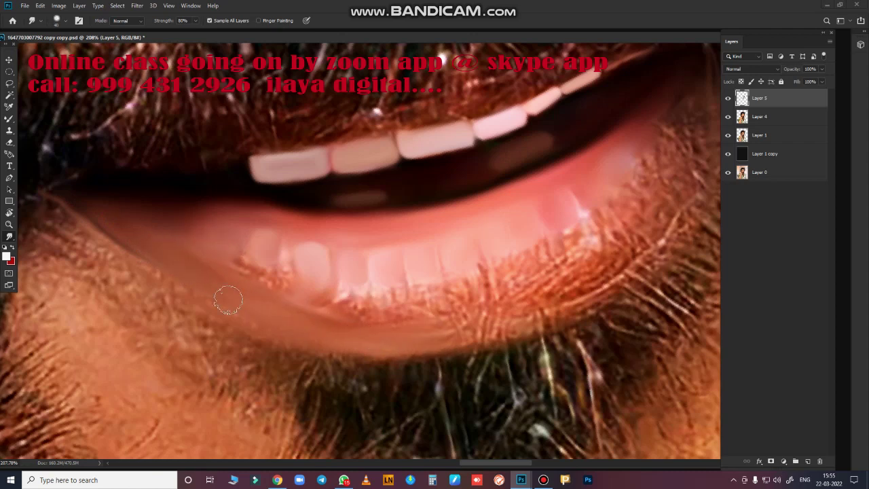
{"action": "left_click_drag", "start_coordinate": [126, 234], "coordinate": [79, 204]}
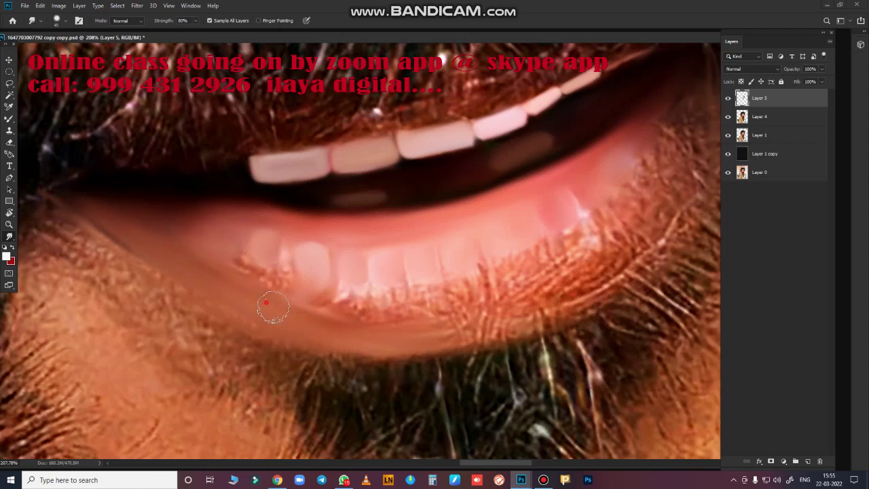
{"action": "mouse_move", "coordinate": [446, 345]}
{"action": "left_mouse_down"}
{"action": "mouse_move", "coordinate": [578, 303]}
{"action": "mouse_move", "coordinate": [405, 348]}
{"action": "left_mouse_up"}
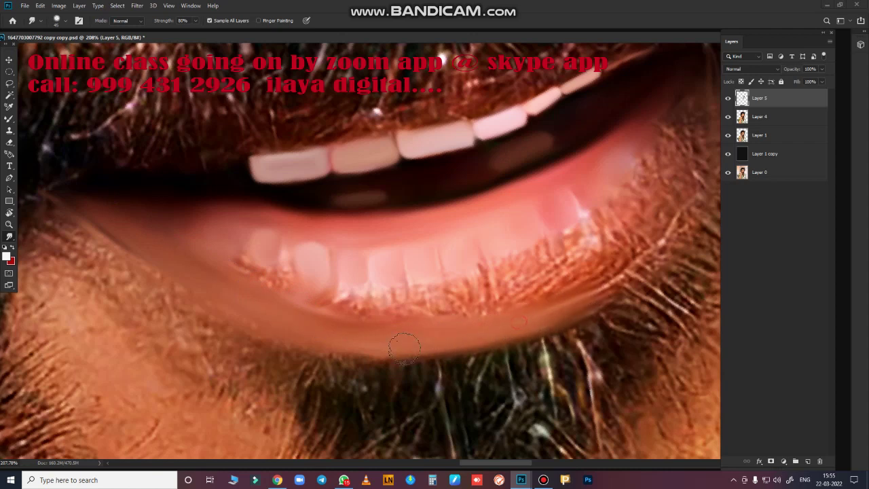
{"action": "left_click_drag", "start_coordinate": [254, 274], "coordinate": [260, 267]}
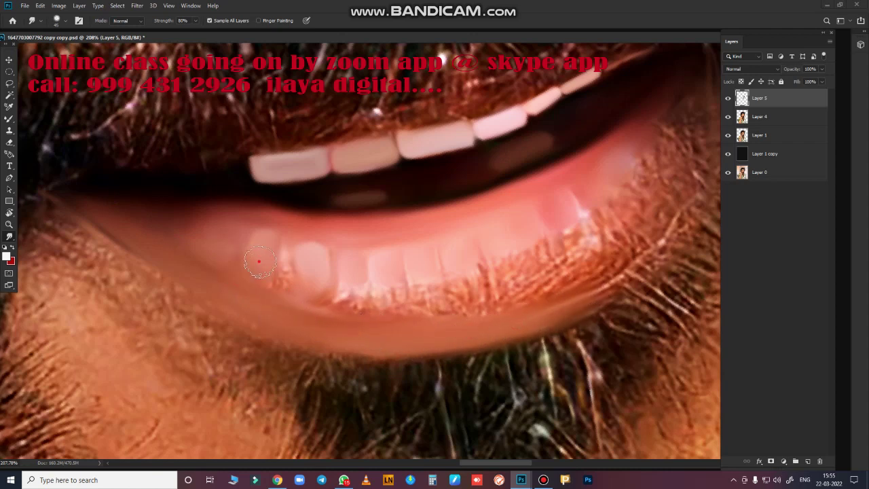
{"action": "mouse_move", "coordinate": [341, 298]}
{"action": "left_mouse_down"}
{"action": "mouse_move", "coordinate": [285, 295]}
{"action": "mouse_move", "coordinate": [388, 306]}
{"action": "mouse_move", "coordinate": [478, 285]}
{"action": "mouse_move", "coordinate": [501, 254]}
{"action": "mouse_move", "coordinate": [509, 277]}
{"action": "mouse_move", "coordinate": [535, 262]}
{"action": "mouse_move", "coordinate": [631, 170]}
{"action": "mouse_move", "coordinate": [679, 99]}
{"action": "left_mouse_up"}
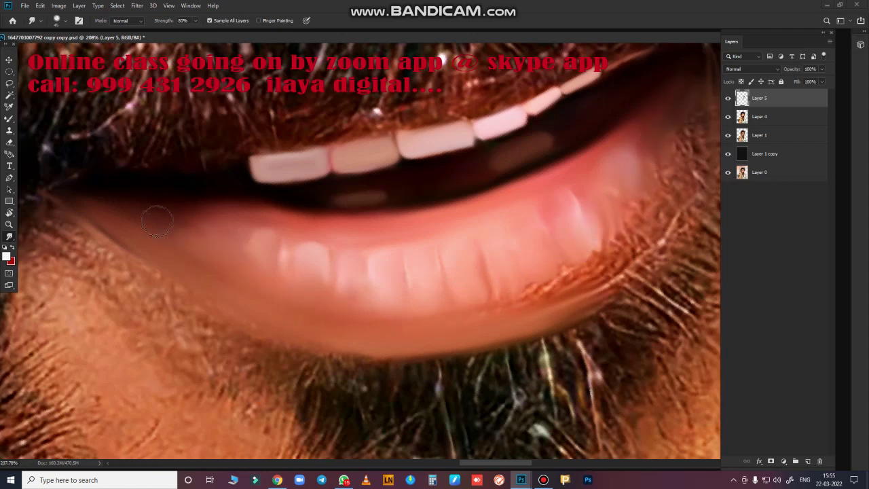
Step: Smooth the hairy texture at the lip's right corner and blend the lip highlight
{"action": "left_click_drag", "start_coordinate": [572, 344], "coordinate": [321, 375]}
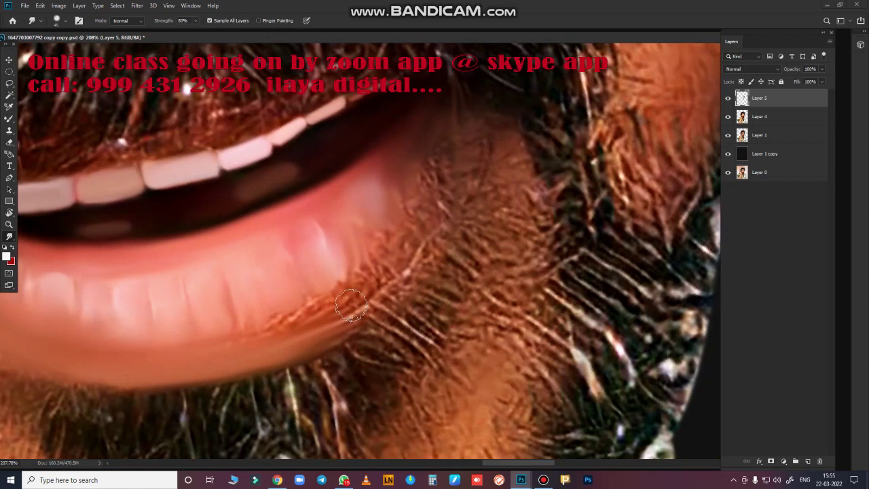
{"action": "mouse_move", "coordinate": [406, 213]}
{"action": "left_mouse_down"}
{"action": "mouse_move", "coordinate": [422, 170]}
{"action": "mouse_move", "coordinate": [407, 238]}
{"action": "mouse_move", "coordinate": [412, 226]}
{"action": "mouse_move", "coordinate": [310, 334]}
{"action": "mouse_move", "coordinate": [280, 333]}
{"action": "mouse_move", "coordinate": [539, 273]}
{"action": "left_mouse_up"}
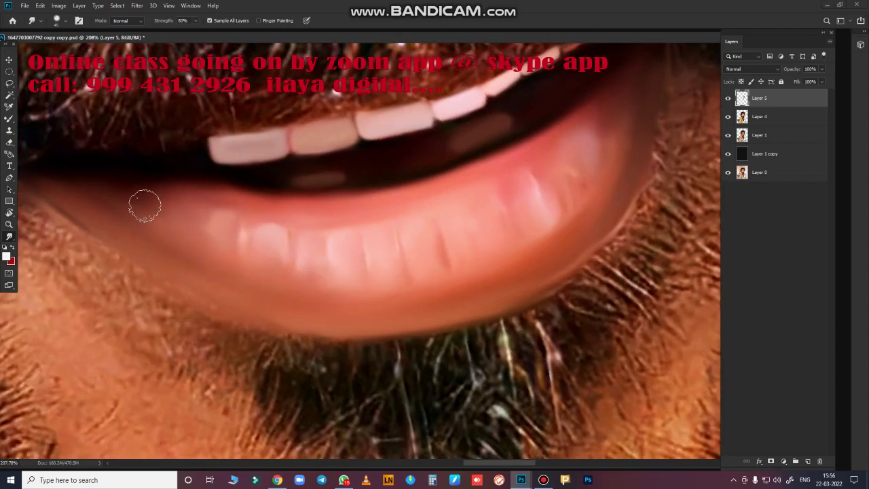
{"action": "left_click_drag", "start_coordinate": [101, 197], "coordinate": [193, 258]}
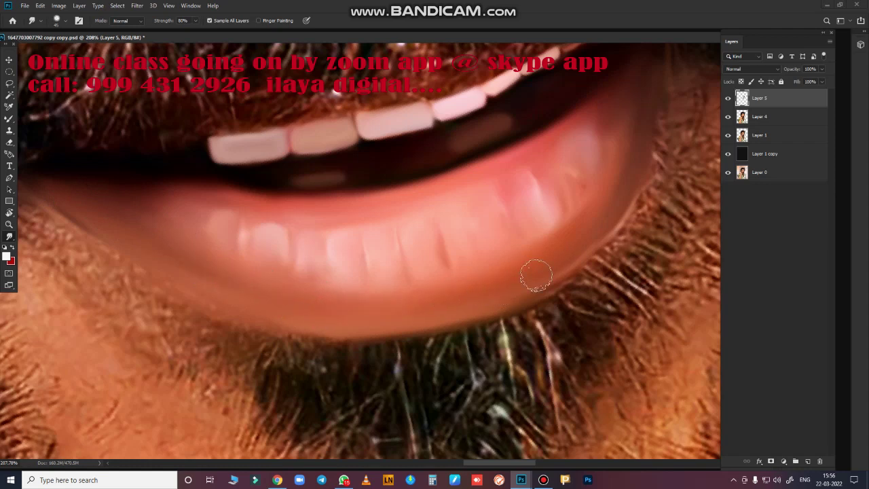
{"action": "left_click_drag", "start_coordinate": [507, 263], "coordinate": [338, 297]}
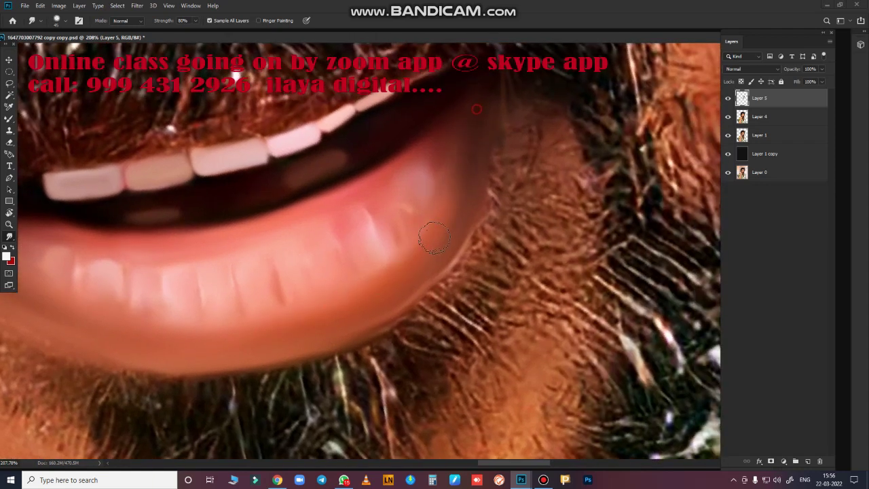
{"action": "left_click_drag", "start_coordinate": [405, 207], "coordinate": [416, 193]}
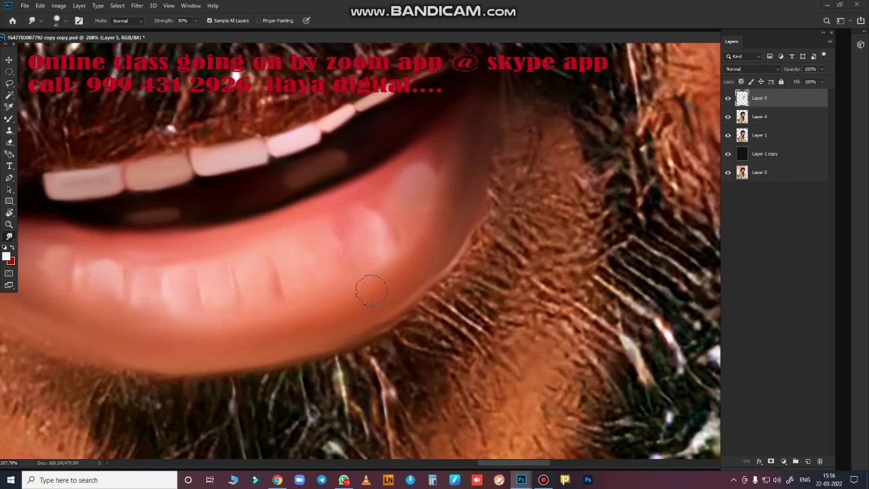
{"action": "scroll", "coordinate": [371, 290], "scroll_direction": "down", "scroll_amount": 5}
{"action": "scroll", "coordinate": [457, 296], "scroll_direction": "up", "scroll_amount": 1}
{"action": "scroll", "coordinate": [458, 295], "scroll_direction": "up", "scroll_amount": 1}
Step: Zoom in and smudge the skin below the left lip corner smooth
{"action": "scroll", "coordinate": [457, 295], "scroll_direction": "up", "scroll_amount": 1}
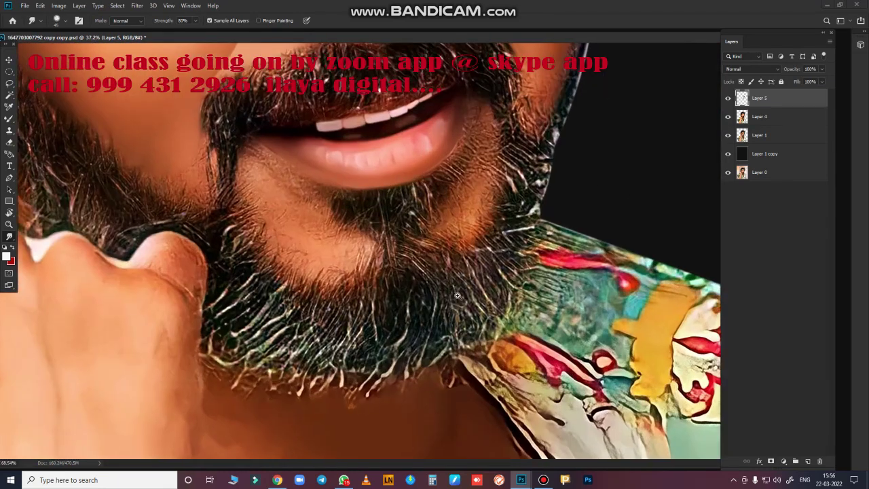
{"action": "scroll", "coordinate": [457, 295], "scroll_direction": "up", "scroll_amount": 2}
{"action": "scroll", "coordinate": [478, 318], "scroll_direction": "up", "scroll_amount": 2}
{"action": "scroll", "coordinate": [398, 294], "scroll_direction": "up", "scroll_amount": 1}
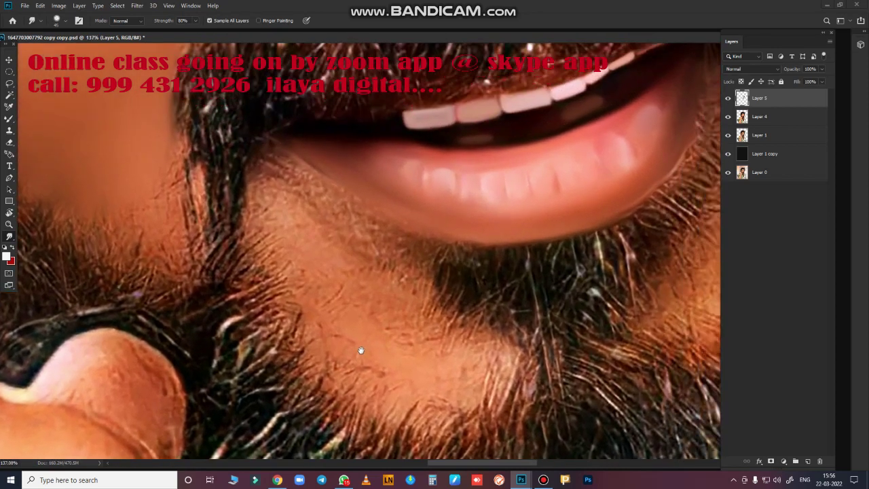
{"action": "scroll", "coordinate": [371, 350], "scroll_direction": "up", "scroll_amount": 1}
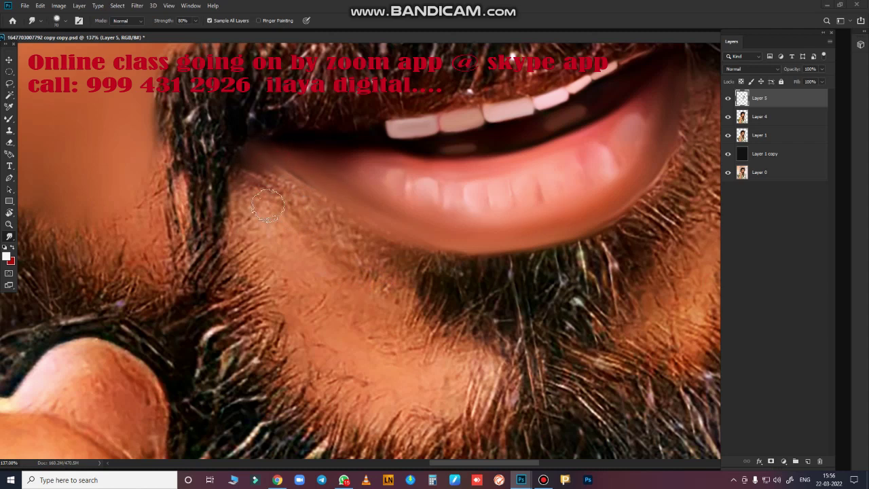
{"action": "mouse_move", "coordinate": [267, 205]}
{"action": "left_mouse_down"}
{"action": "mouse_move", "coordinate": [247, 156]}
{"action": "mouse_move", "coordinate": [271, 187]}
{"action": "mouse_move", "coordinate": [367, 247]}
{"action": "mouse_move", "coordinate": [268, 167]}
{"action": "mouse_move", "coordinate": [406, 258]}
{"action": "mouse_move", "coordinate": [271, 181]}
{"action": "mouse_move", "coordinate": [268, 231]}
{"action": "mouse_move", "coordinate": [252, 233]}
{"action": "mouse_move", "coordinate": [251, 170]}
{"action": "mouse_move", "coordinate": [326, 285]}
{"action": "mouse_move", "coordinate": [378, 306]}
{"action": "mouse_move", "coordinate": [310, 272]}
{"action": "mouse_move", "coordinate": [334, 251]}
{"action": "mouse_move", "coordinate": [360, 287]}
{"action": "mouse_move", "coordinate": [309, 319]}
{"action": "mouse_move", "coordinate": [263, 292]}
{"action": "mouse_move", "coordinate": [360, 407]}
{"action": "mouse_move", "coordinate": [349, 359]}
{"action": "mouse_move", "coordinate": [446, 360]}
{"action": "mouse_move", "coordinate": [466, 369]}
{"action": "mouse_move", "coordinate": [460, 285]}
{"action": "mouse_move", "coordinate": [388, 287]}
{"action": "mouse_move", "coordinate": [281, 234]}
{"action": "mouse_move", "coordinate": [361, 272]}
{"action": "mouse_move", "coordinate": [272, 179]}
{"action": "mouse_move", "coordinate": [326, 184]}
{"action": "mouse_move", "coordinate": [299, 160]}
{"action": "left_mouse_up"}
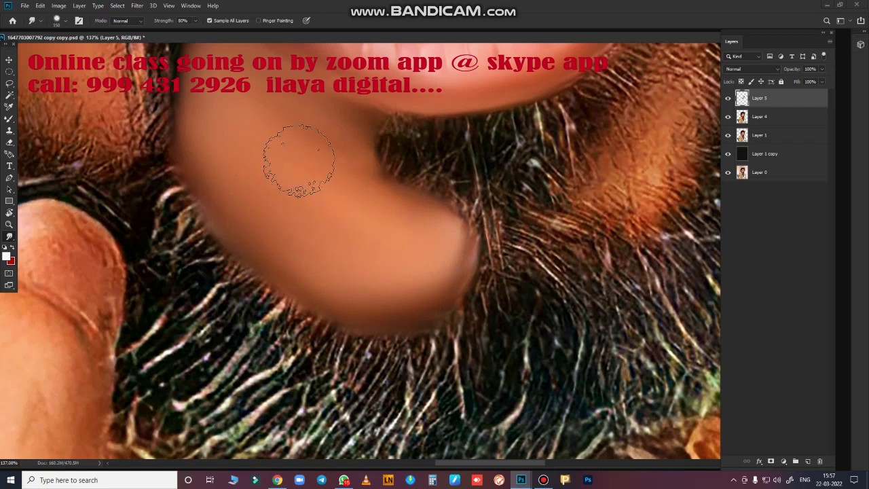
Step: With a smaller Eraser, restore beard hair along the patch's right, left and bottom edges
{"action": "key", "text": "e"}
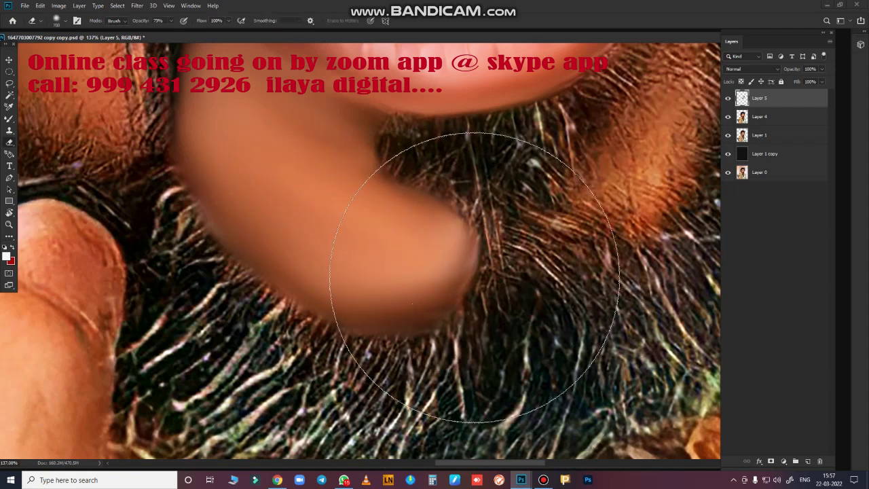
{"action": "key", "text": "bracketleft"}
{"action": "key", "text": "bracketleft"}
{"action": "key", "text": "bracketleft"}
{"action": "mouse_move", "coordinate": [389, 131]}
{"action": "left_mouse_down"}
{"action": "mouse_move", "coordinate": [462, 224]}
{"action": "mouse_move", "coordinate": [440, 358]}
{"action": "left_mouse_up"}
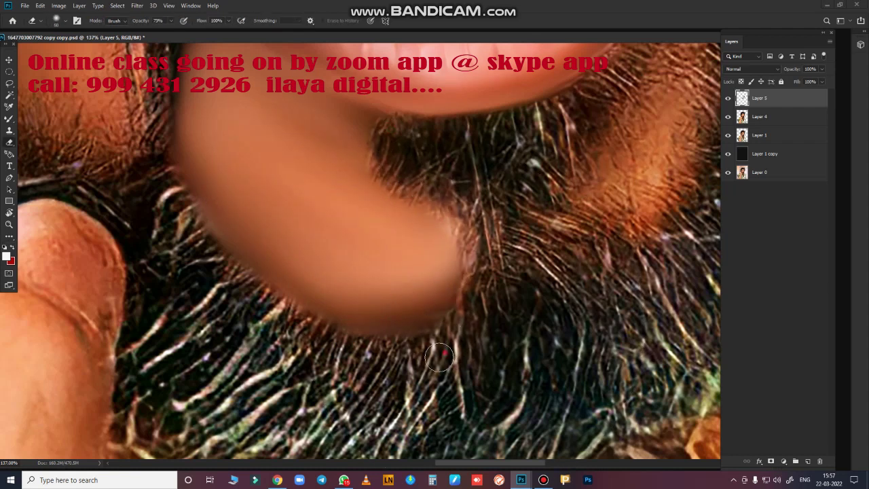
{"action": "mouse_move", "coordinate": [151, 107]}
{"action": "left_mouse_down"}
{"action": "mouse_move", "coordinate": [197, 217]}
{"action": "mouse_move", "coordinate": [326, 320]}
{"action": "mouse_move", "coordinate": [448, 285]}
{"action": "mouse_move", "coordinate": [461, 214]}
{"action": "mouse_move", "coordinate": [473, 377]}
{"action": "mouse_move", "coordinate": [268, 382]}
{"action": "left_mouse_up"}
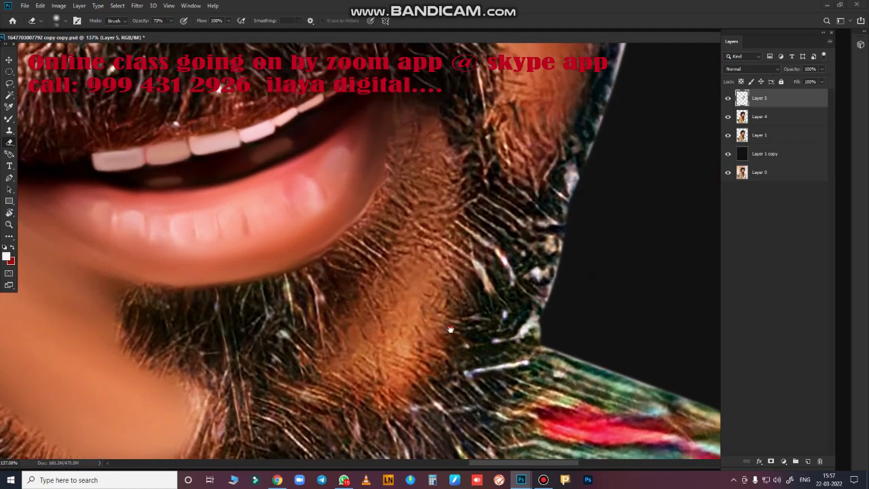
Step: With a smaller Smudge brush, smooth the skin texture beside the mouth corner
{"action": "key", "text": "r"}
{"action": "key", "text": "bracketleft"}
{"action": "key", "text": "bracketleft"}
{"action": "key", "text": "bracketleft"}
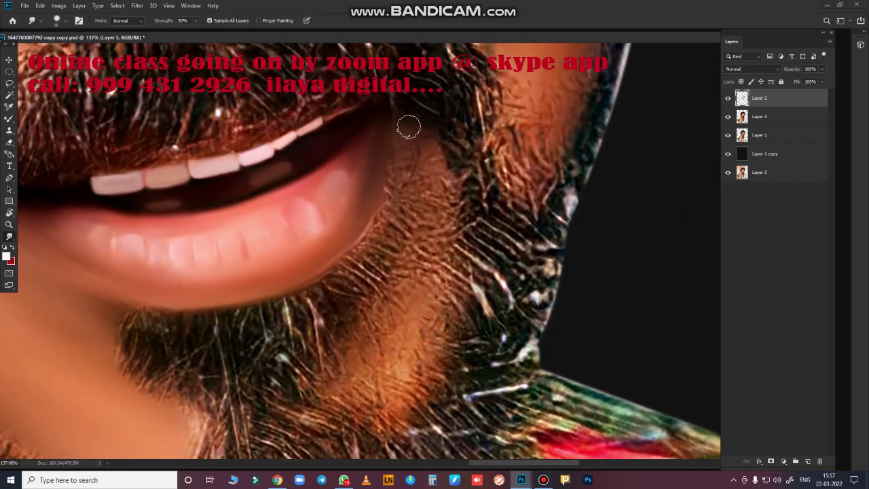
{"action": "mouse_move", "coordinate": [419, 191]}
{"action": "left_mouse_down"}
{"action": "mouse_move", "coordinate": [413, 130]}
{"action": "mouse_move", "coordinate": [427, 142]}
{"action": "mouse_move", "coordinate": [423, 123]}
{"action": "mouse_move", "coordinate": [429, 212]}
{"action": "mouse_move", "coordinate": [435, 159]}
{"action": "mouse_move", "coordinate": [415, 181]}
{"action": "mouse_move", "coordinate": [398, 170]}
{"action": "mouse_move", "coordinate": [379, 224]}
{"action": "mouse_move", "coordinate": [423, 220]}
{"action": "mouse_move", "coordinate": [365, 262]}
{"action": "mouse_move", "coordinate": [384, 198]}
{"action": "mouse_move", "coordinate": [421, 244]}
{"action": "mouse_move", "coordinate": [442, 195]}
{"action": "mouse_move", "coordinate": [417, 355]}
{"action": "mouse_move", "coordinate": [366, 428]}
{"action": "mouse_move", "coordinate": [400, 431]}
{"action": "mouse_move", "coordinate": [339, 384]}
{"action": "mouse_move", "coordinate": [419, 215]}
{"action": "mouse_move", "coordinate": [354, 345]}
{"action": "mouse_move", "coordinate": [369, 369]}
{"action": "left_mouse_up"}
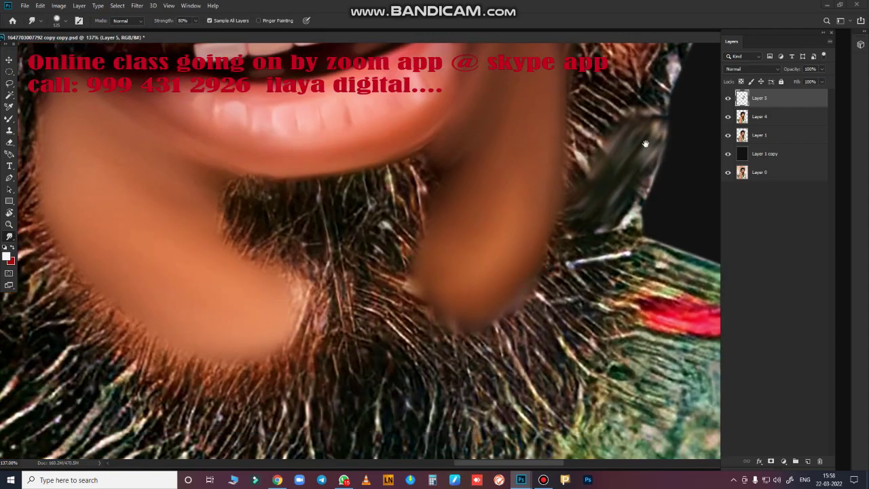
{"action": "left_click_drag", "start_coordinate": [519, 332], "coordinate": [600, 244]}
{"action": "scroll", "coordinate": [600, 245], "scroll_direction": "down", "scroll_amount": 5}
Step: Smear the skin down the right side of the chin
{"action": "scroll", "coordinate": [600, 244], "scroll_direction": "down", "scroll_amount": 2}
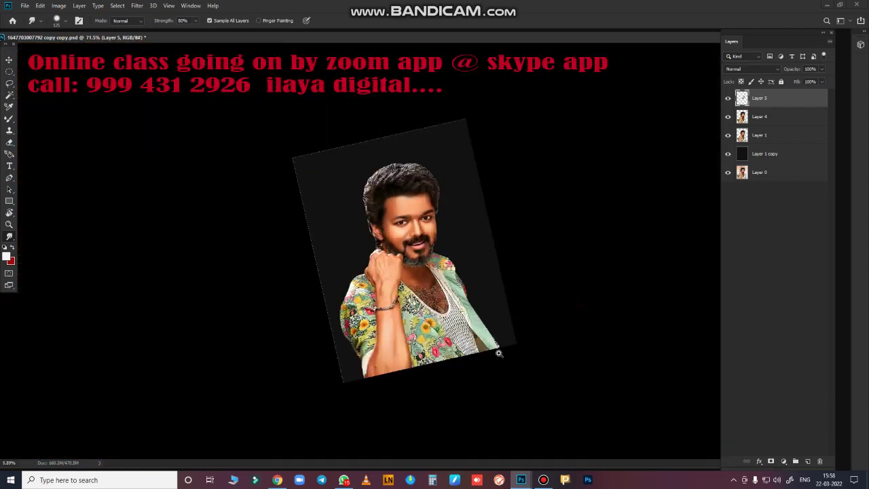
{"action": "scroll", "coordinate": [471, 365], "scroll_direction": "up", "scroll_amount": 3}
{"action": "scroll", "coordinate": [471, 365], "scroll_direction": "up", "scroll_amount": 2}
{"action": "scroll", "coordinate": [472, 364], "scroll_direction": "up", "scroll_amount": 3}
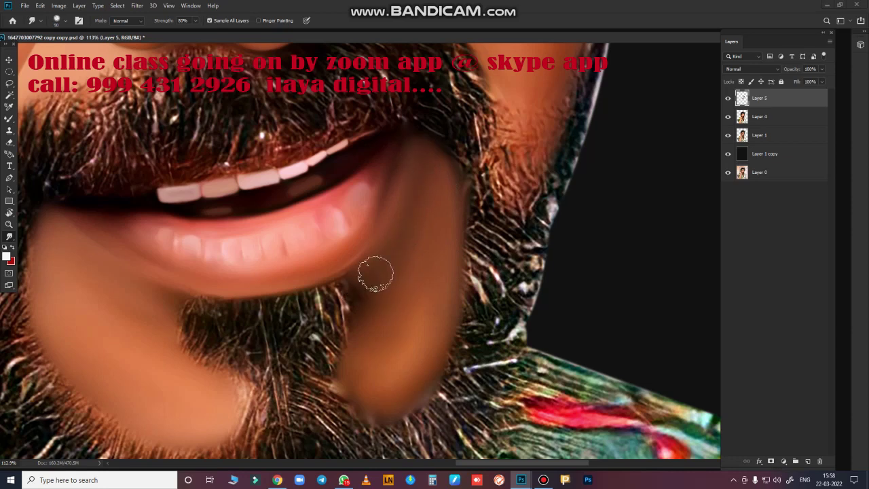
{"action": "mouse_move", "coordinate": [427, 233]}
{"action": "left_mouse_down"}
{"action": "mouse_move", "coordinate": [426, 298]}
{"action": "mouse_move", "coordinate": [384, 373]}
{"action": "left_mouse_up"}
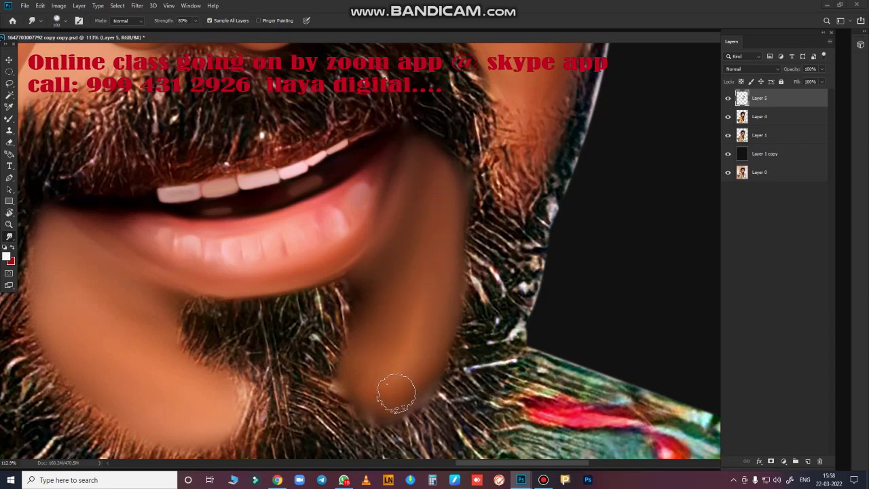
Step: Erase the chin patch's left edge to reveal beard hair, then fit and save the document
{"action": "key", "text": "e"}
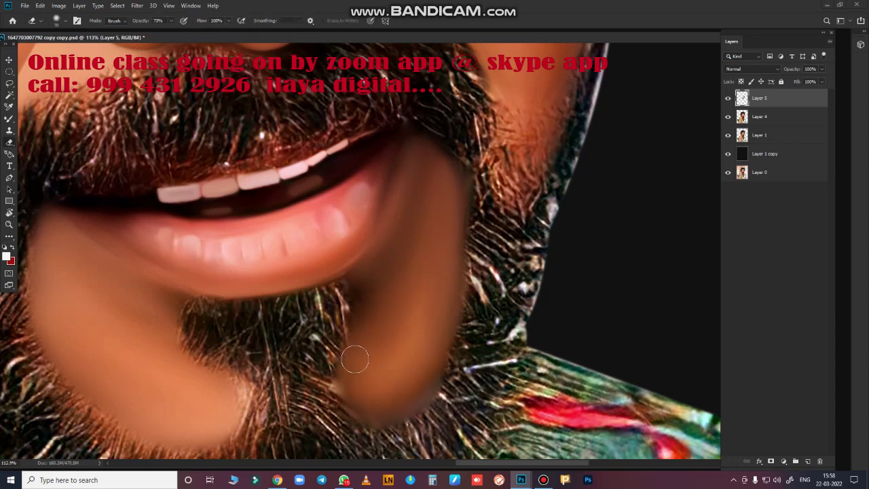
{"action": "mouse_move", "coordinate": [344, 313]}
{"action": "left_mouse_down"}
{"action": "mouse_move", "coordinate": [460, 332]}
{"action": "mouse_move", "coordinate": [463, 158]}
{"action": "left_mouse_up"}
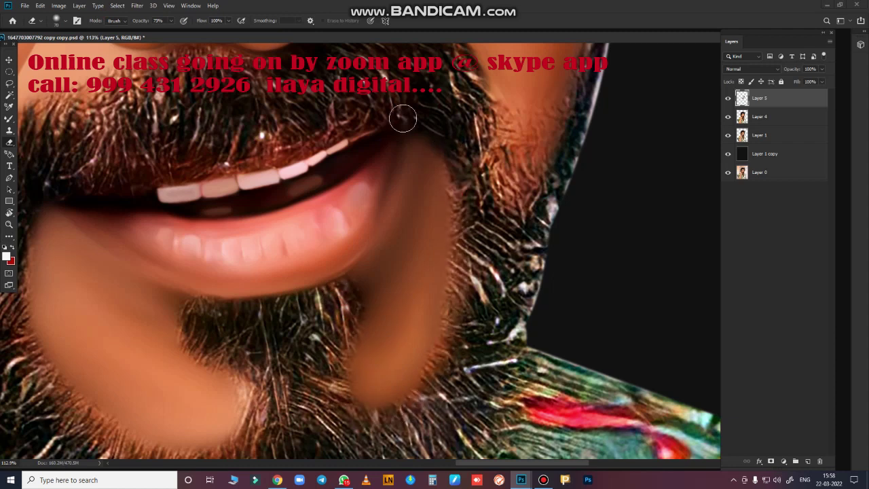
{"action": "key", "text": "ctrl+0"}
{"action": "key", "text": "ctrl+s"}
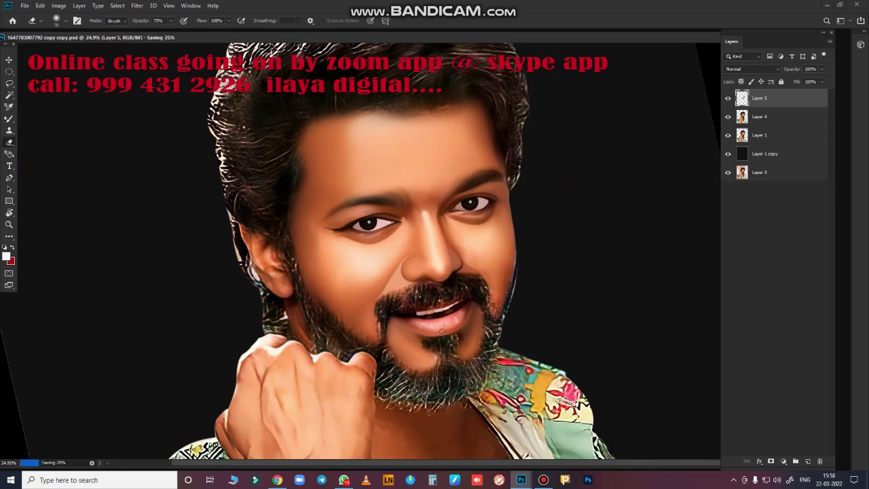
Step: Zoom in and smudge along the beard's edge on the chin
{"action": "scroll", "coordinate": [448, 338], "scroll_direction": "up", "scroll_amount": 3}
{"action": "scroll", "coordinate": [402, 346], "scroll_direction": "up", "scroll_amount": 2}
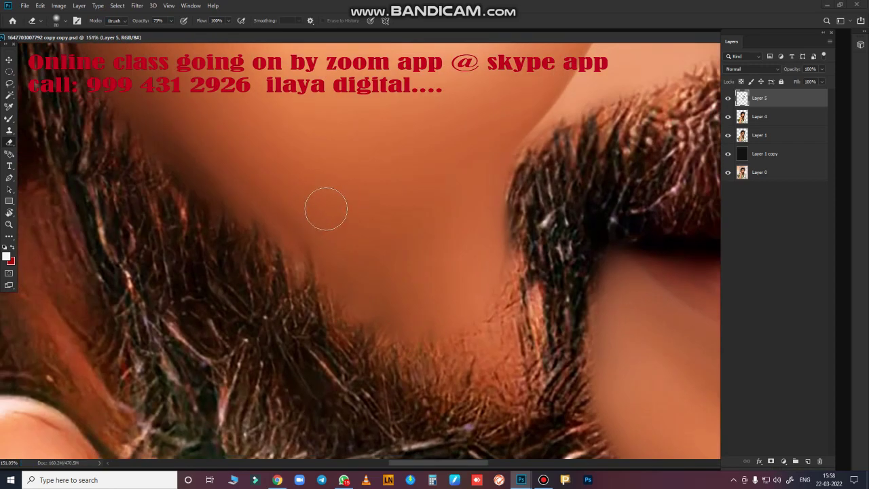
{"action": "key", "text": "r"}
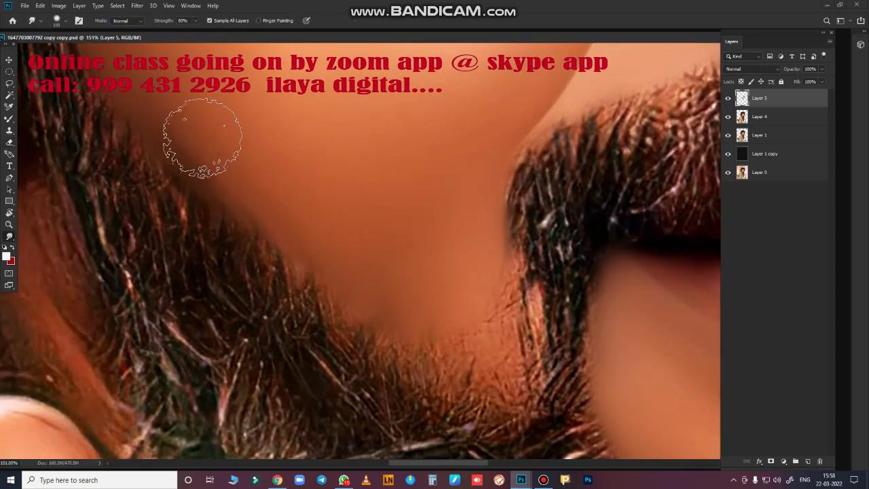
{"action": "mouse_move", "coordinate": [512, 279]}
{"action": "left_mouse_down"}
{"action": "mouse_move", "coordinate": [474, 359]}
{"action": "mouse_move", "coordinate": [481, 363]}
{"action": "mouse_move", "coordinate": [431, 355]}
{"action": "mouse_move", "coordinate": [485, 301]}
{"action": "mouse_move", "coordinate": [485, 281]}
{"action": "mouse_move", "coordinate": [499, 328]}
{"action": "left_mouse_up"}
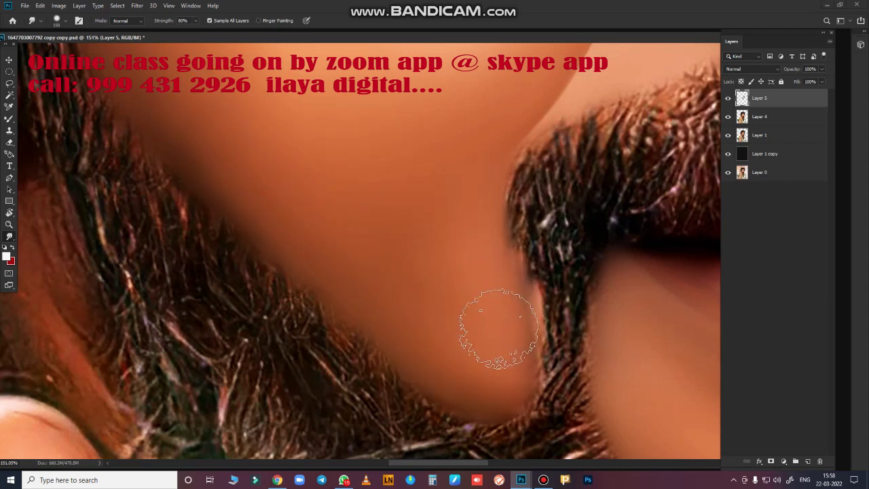
Step: Adjust the view of the face and save the portrait
{"action": "scroll", "coordinate": [448, 333], "scroll_direction": "down", "scroll_amount": 5}
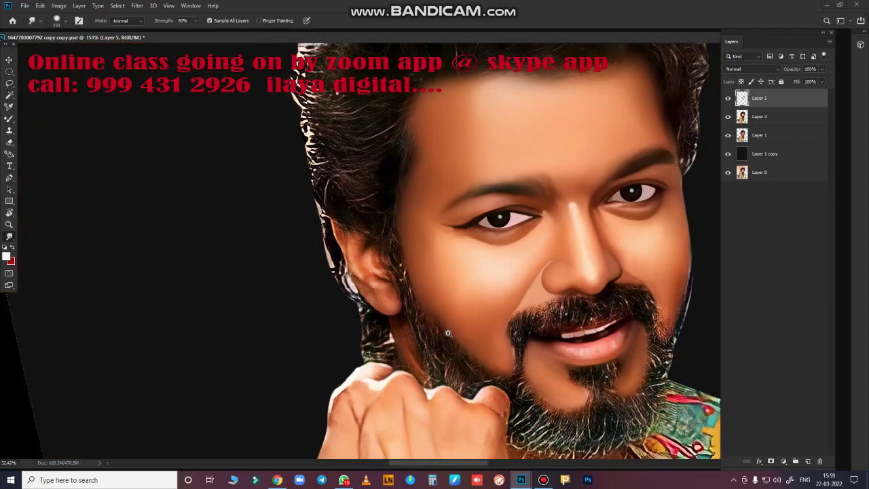
{"action": "scroll", "coordinate": [437, 293], "scroll_direction": "up", "scroll_amount": 1}
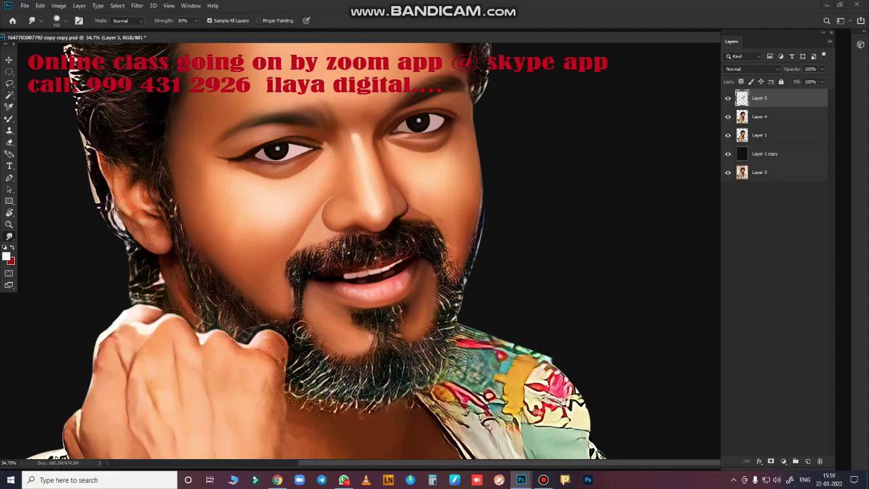
{"action": "left_click_drag", "start_coordinate": [486, 312], "coordinate": [485, 319]}
{"action": "key", "text": "ctrl+s"}
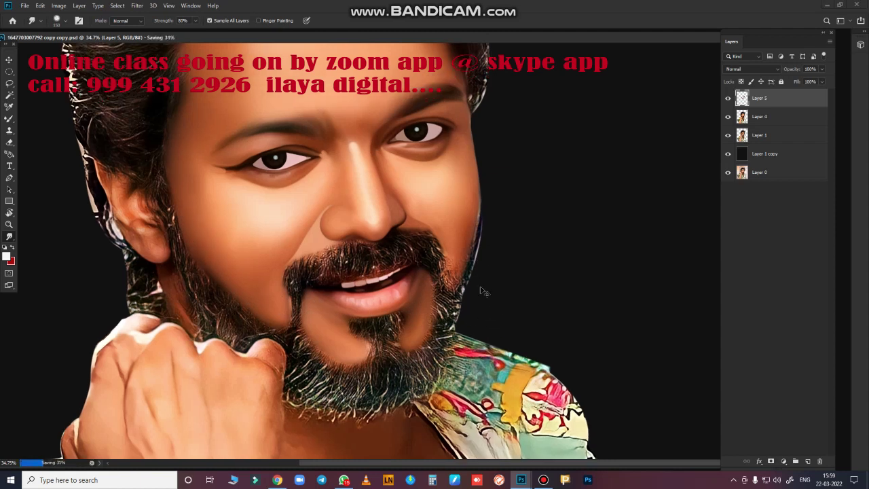
Step: Smudge the jaw beard hair beside the moustache into smooth skin
{"action": "scroll", "coordinate": [482, 291], "scroll_direction": "up", "scroll_amount": 3}
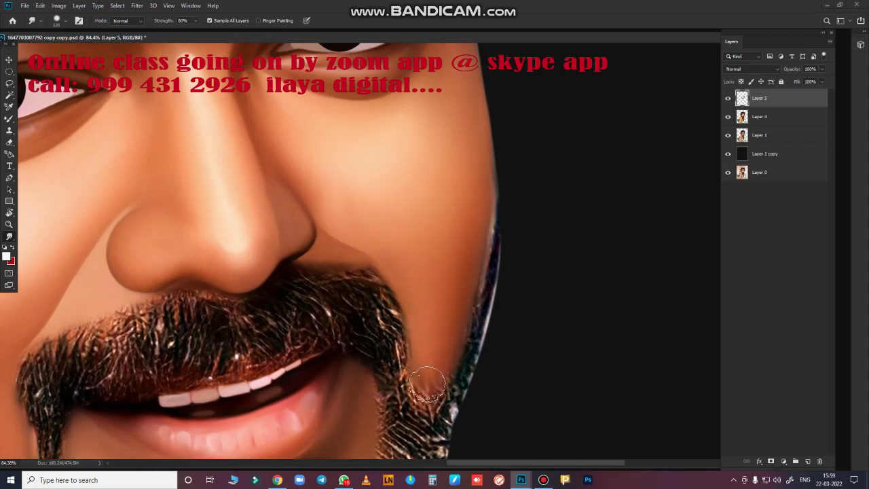
{"action": "mouse_move", "coordinate": [424, 379]}
{"action": "left_mouse_down"}
{"action": "mouse_move", "coordinate": [420, 365]}
{"action": "mouse_move", "coordinate": [423, 389]}
{"action": "left_mouse_up"}
{"action": "scroll", "coordinate": [453, 366], "scroll_direction": "down", "scroll_amount": 3}
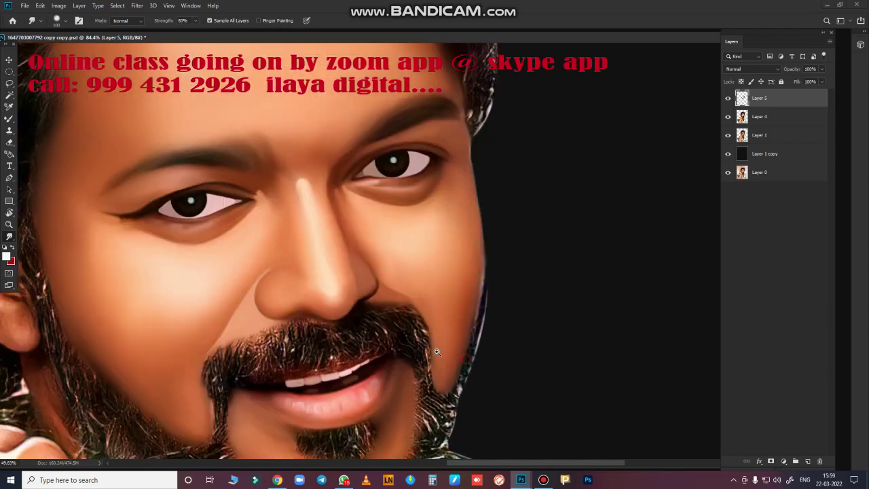
{"action": "key", "text": "e"}
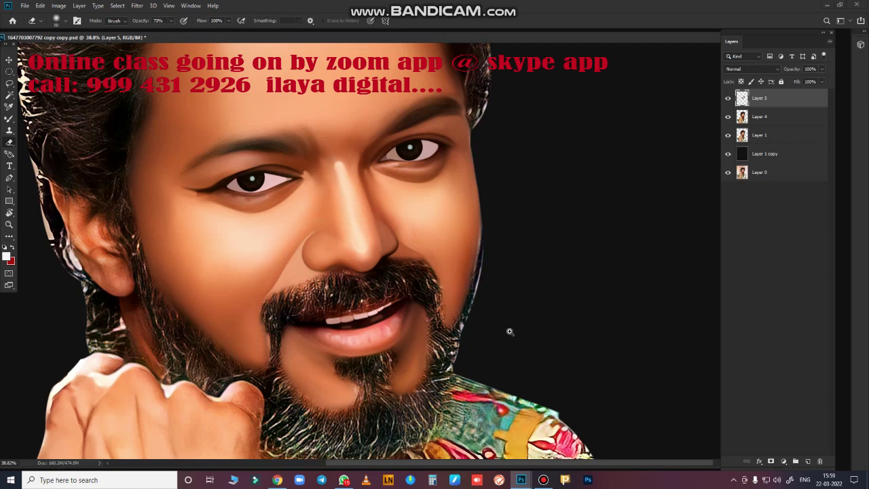
Step: Save the portrait, then zoom and pan so the neck below the ear fills the view
{"action": "key", "text": "ctrl+0"}
{"action": "key", "text": "ctrl+s"}
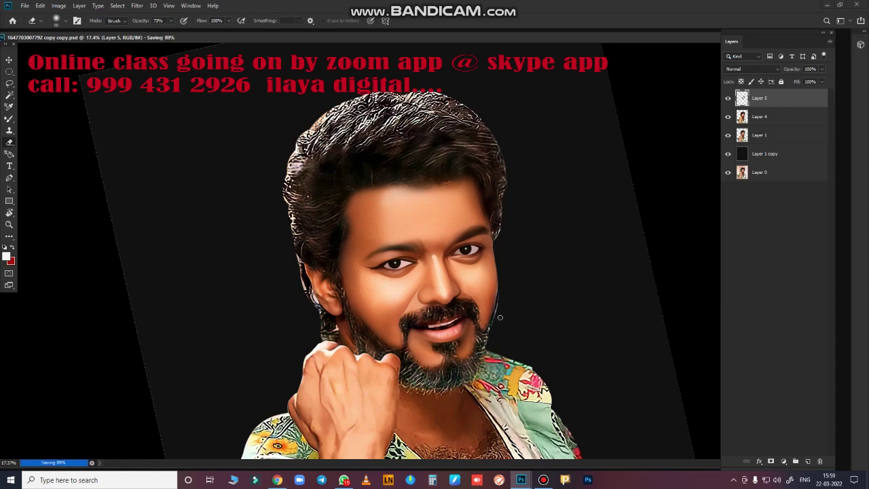
{"action": "left_click_drag", "start_coordinate": [500, 317], "coordinate": [518, 317]}
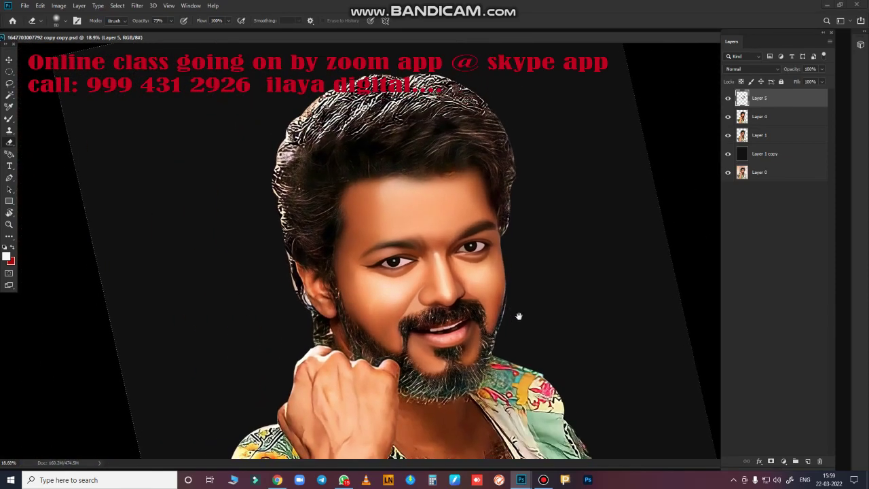
{"action": "scroll", "coordinate": [517, 309], "scroll_direction": "down", "scroll_amount": 2}
{"action": "scroll", "coordinate": [496, 197], "scroll_direction": "up", "scroll_amount": 1}
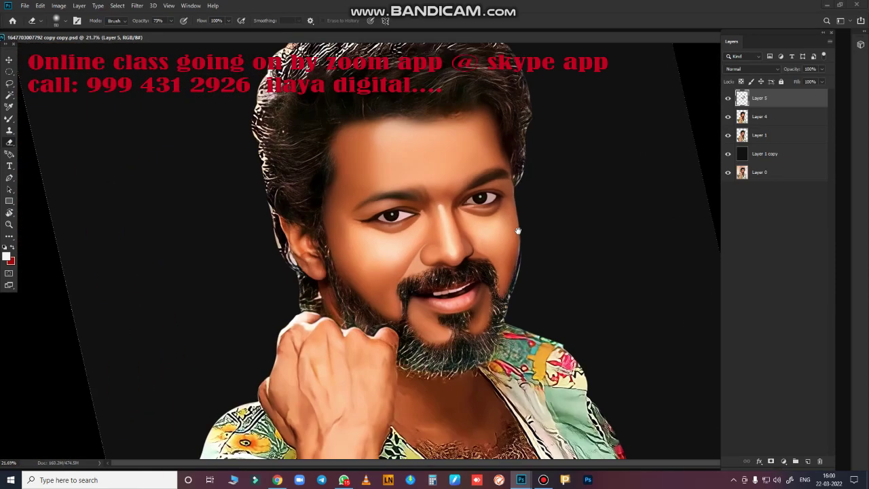
{"action": "scroll", "coordinate": [530, 258], "scroll_direction": "down", "scroll_amount": 1}
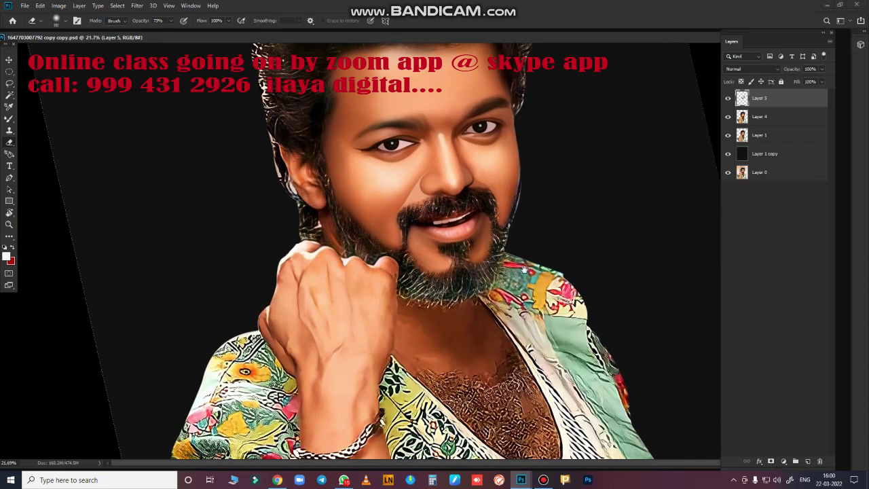
{"action": "scroll", "coordinate": [702, 282], "scroll_direction": "up", "scroll_amount": 5}
{"action": "left_click_drag", "start_coordinate": [702, 282], "coordinate": [754, 177]}
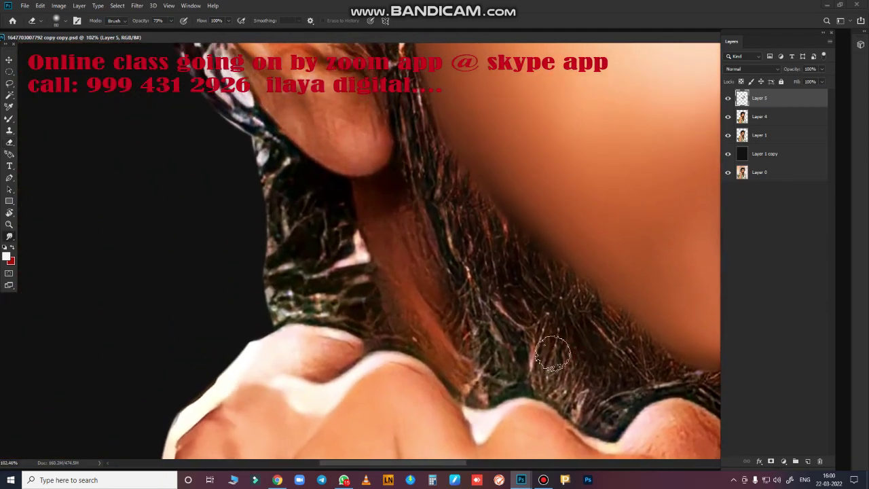
Step: Smear hair strands off the neck below the ear, its left edge and lower neck to the shoulder
{"action": "key", "text": "r"}
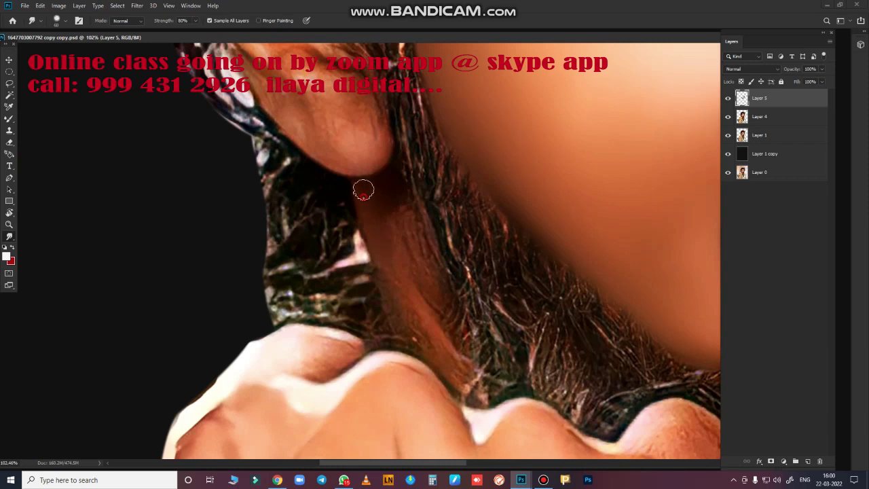
{"action": "left_click_drag", "start_coordinate": [404, 212], "coordinate": [418, 276]}
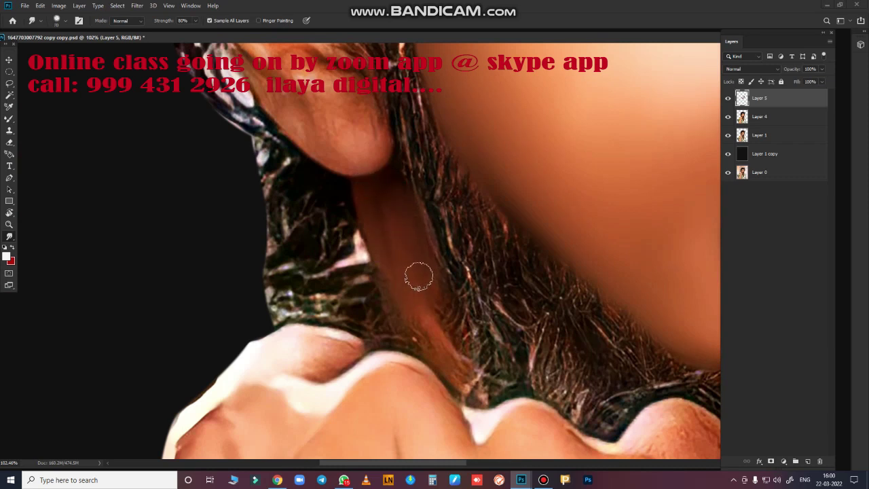
{"action": "left_click_drag", "start_coordinate": [375, 220], "coordinate": [377, 268]}
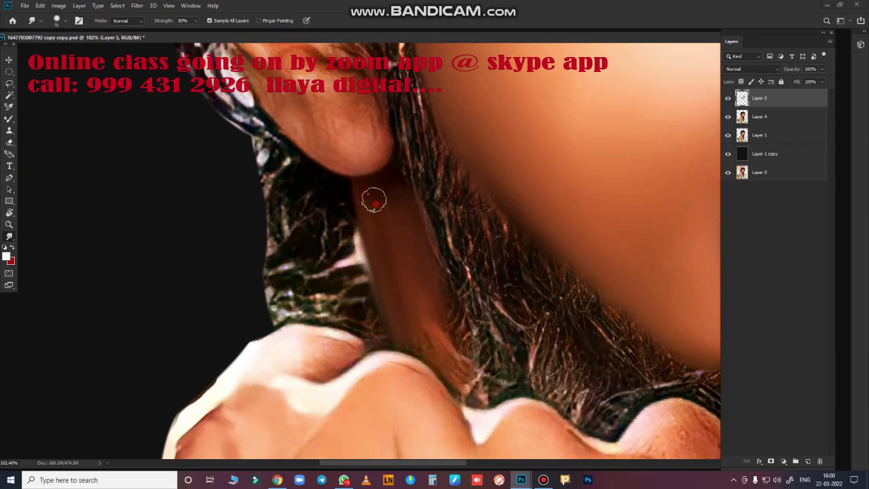
{"action": "left_click_drag", "start_coordinate": [410, 335], "coordinate": [441, 373]}
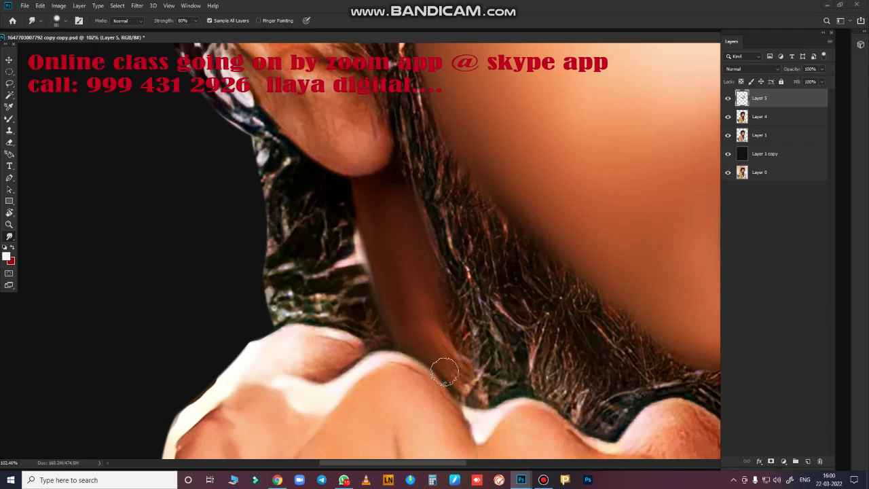
{"action": "left_click_drag", "start_coordinate": [427, 301], "coordinate": [474, 400]}
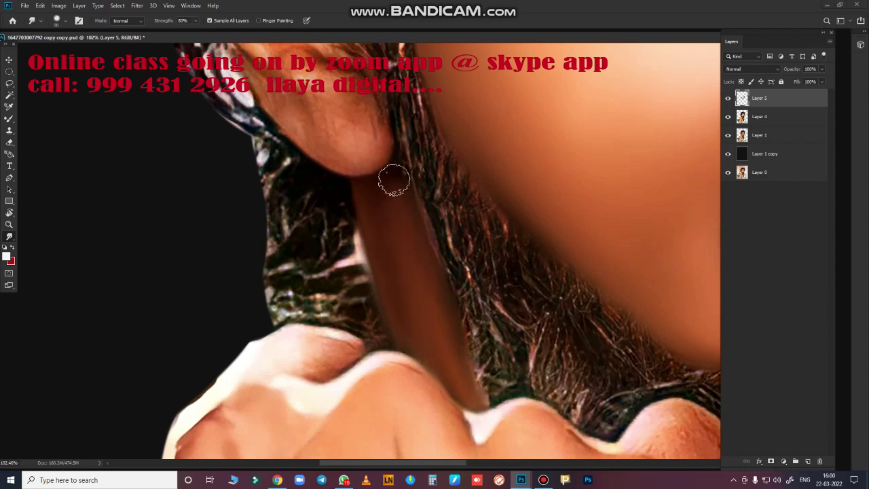
{"action": "scroll", "coordinate": [500, 320], "scroll_direction": "down", "scroll_amount": 5}
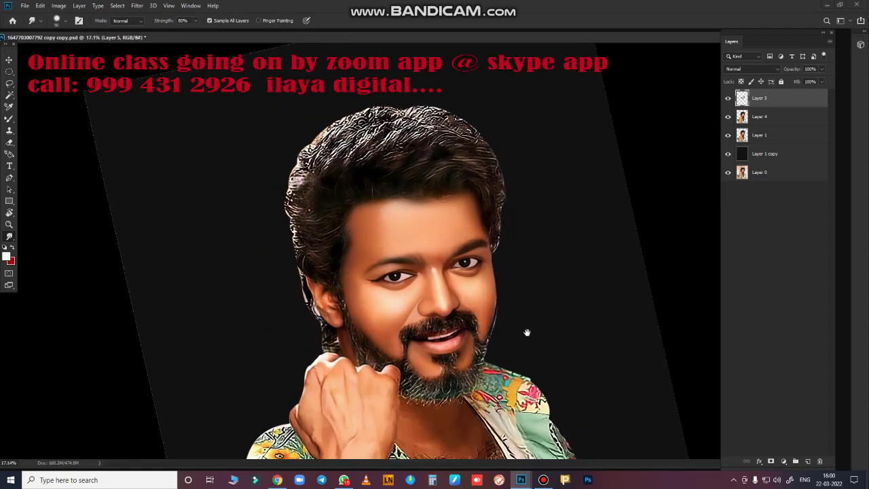
Step: Enlarge the Smudge brush two sizes and blend lower-neck and V-neck chest hair into smooth brown
{"action": "scroll", "coordinate": [526, 333], "scroll_direction": "up", "scroll_amount": 3}
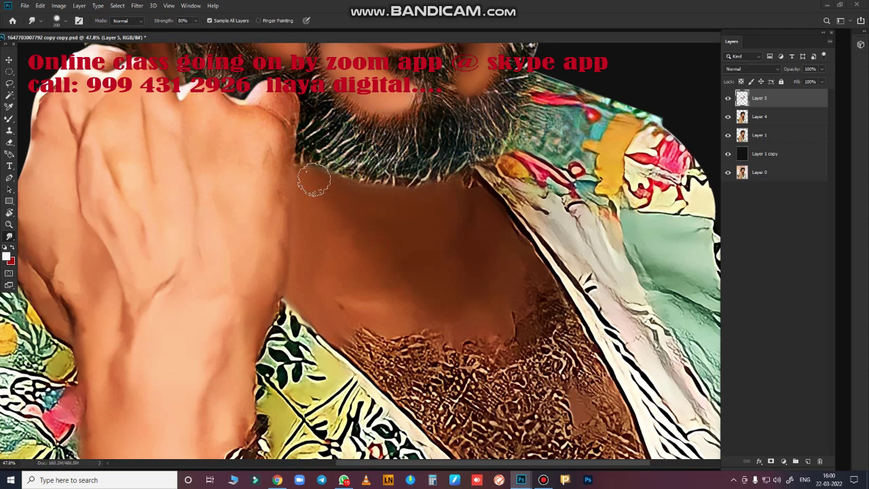
{"action": "key", "text": "bracketright"}
{"action": "key", "text": "bracketright"}
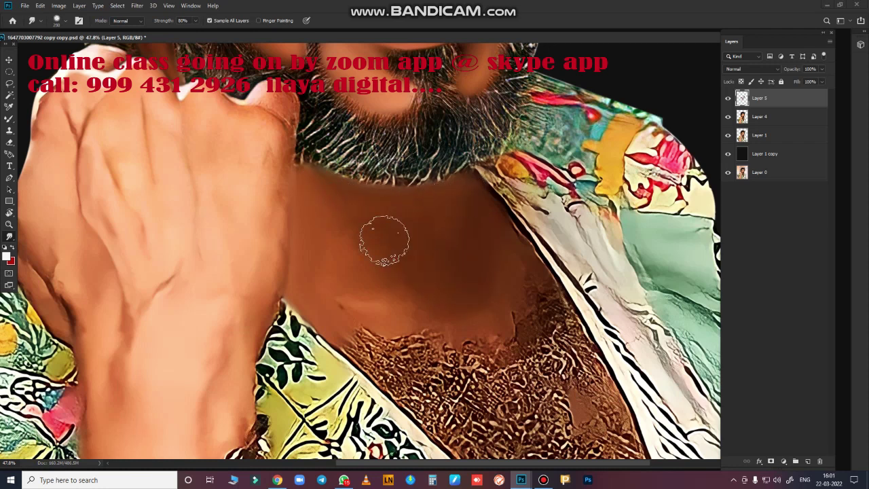
{"action": "key", "text": "bracketright"}
{"action": "key", "text": "bracketright"}
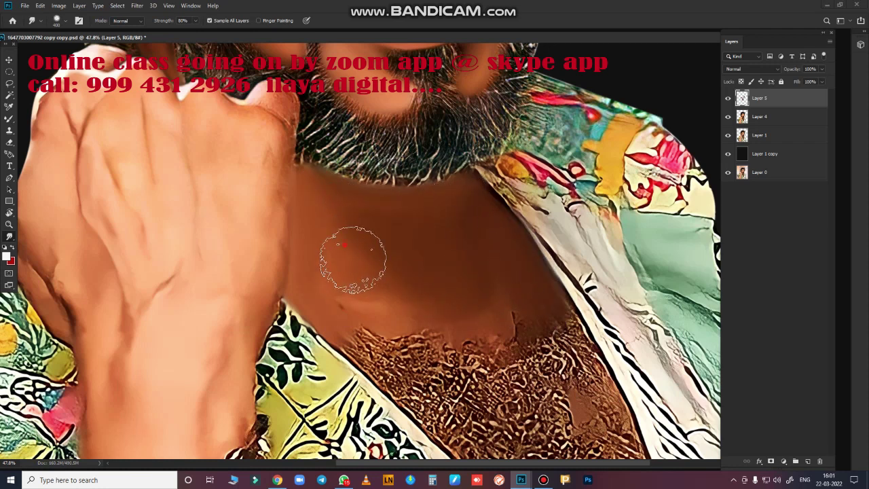
{"action": "mouse_move", "coordinate": [355, 324]}
{"action": "left_mouse_down"}
{"action": "mouse_move", "coordinate": [369, 314]}
{"action": "mouse_move", "coordinate": [413, 359]}
{"action": "mouse_move", "coordinate": [395, 327]}
{"action": "mouse_move", "coordinate": [538, 320]}
{"action": "mouse_move", "coordinate": [563, 330]}
{"action": "mouse_move", "coordinate": [597, 435]}
{"action": "mouse_move", "coordinate": [489, 236]}
{"action": "left_mouse_up"}
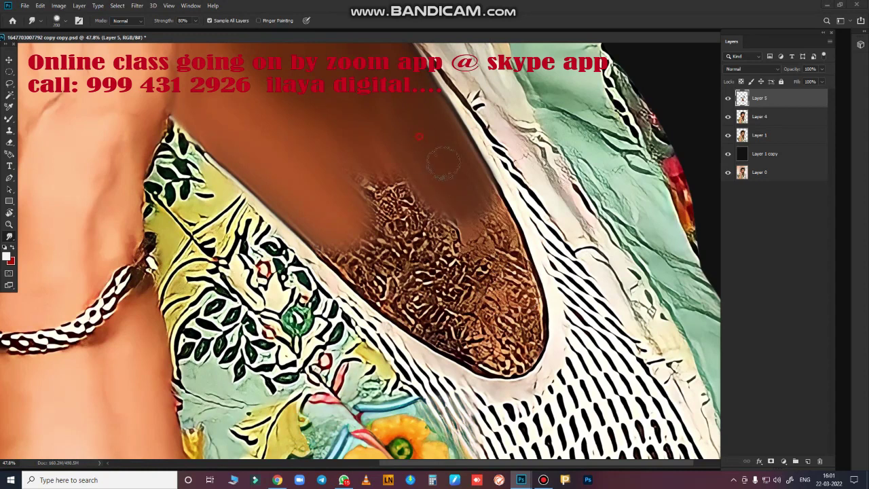
{"action": "mouse_move", "coordinate": [510, 286]}
{"action": "left_mouse_down"}
{"action": "mouse_move", "coordinate": [486, 225]}
{"action": "mouse_move", "coordinate": [509, 254]}
{"action": "mouse_move", "coordinate": [519, 299]}
{"action": "mouse_move", "coordinate": [355, 139]}
{"action": "mouse_move", "coordinate": [396, 233]}
{"action": "mouse_move", "coordinate": [355, 269]}
{"action": "mouse_move", "coordinate": [349, 252]}
{"action": "mouse_move", "coordinate": [448, 326]}
{"action": "mouse_move", "coordinate": [419, 286]}
{"action": "mouse_move", "coordinate": [408, 195]}
{"action": "mouse_move", "coordinate": [460, 311]}
{"action": "mouse_move", "coordinate": [443, 320]}
{"action": "mouse_move", "coordinate": [495, 345]}
{"action": "mouse_move", "coordinate": [514, 327]}
{"action": "mouse_move", "coordinate": [520, 340]}
{"action": "mouse_move", "coordinate": [509, 354]}
{"action": "mouse_move", "coordinate": [480, 348]}
{"action": "mouse_move", "coordinate": [415, 311]}
{"action": "mouse_move", "coordinate": [442, 350]}
{"action": "mouse_move", "coordinate": [452, 178]}
{"action": "mouse_move", "coordinate": [524, 317]}
{"action": "mouse_move", "coordinate": [508, 339]}
{"action": "mouse_move", "coordinate": [345, 130]}
{"action": "mouse_move", "coordinate": [383, 113]}
{"action": "mouse_move", "coordinate": [360, 231]}
{"action": "left_mouse_up"}
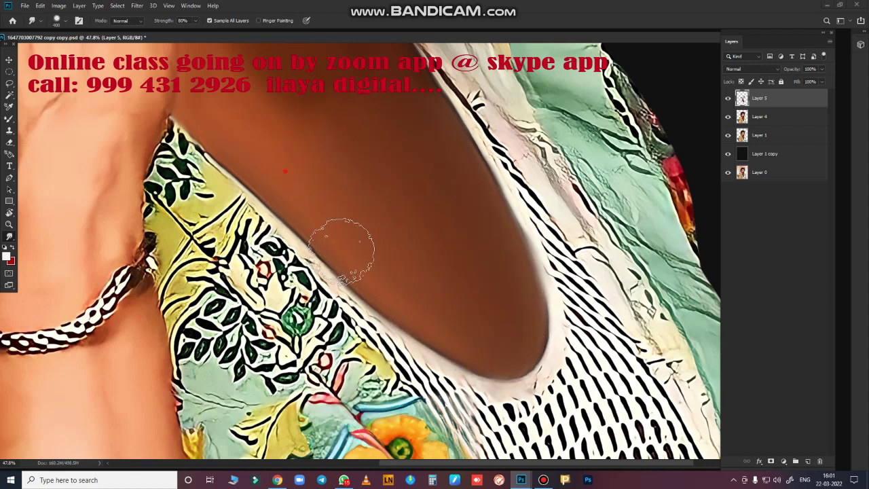
{"action": "scroll", "coordinate": [417, 249], "scroll_direction": "up", "scroll_amount": 10}
{"action": "scroll", "coordinate": [470, 401], "scroll_direction": "down", "scroll_amount": 2}
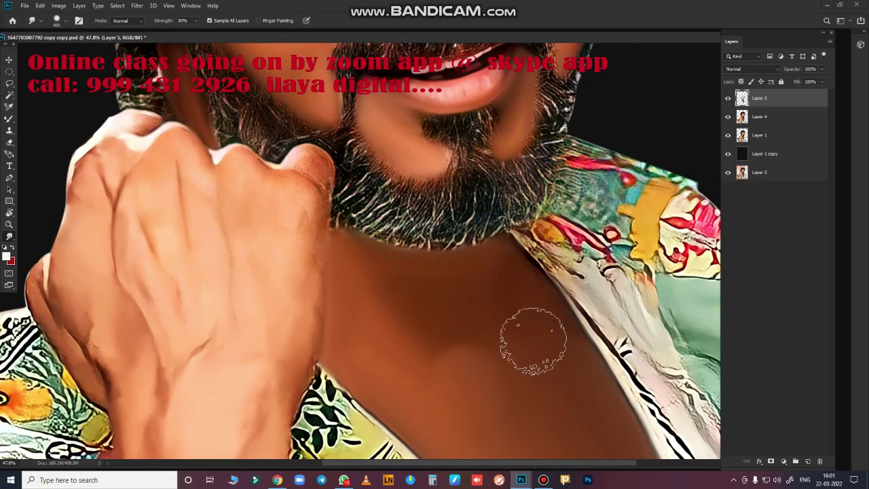
{"action": "scroll", "coordinate": [532, 343], "scroll_direction": "down", "scroll_amount": 4}
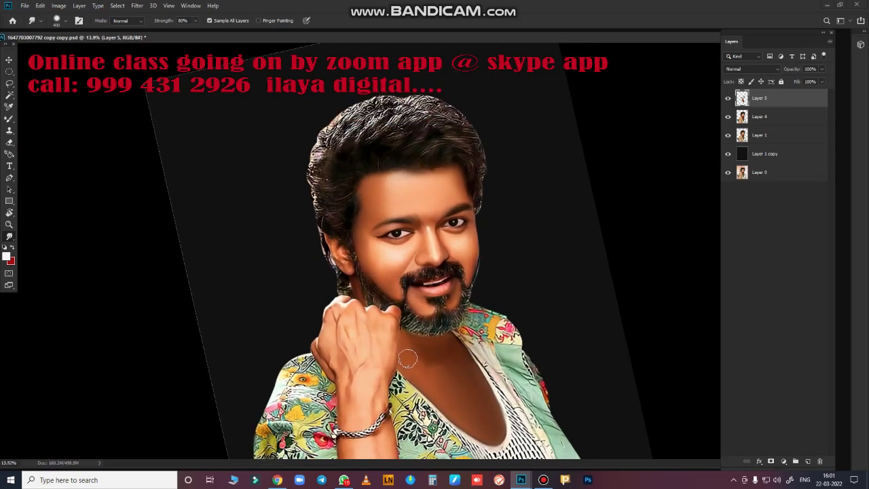
Step: Zoom into the ear and blend away its light patch and the skin along its edge
{"action": "scroll", "coordinate": [408, 360], "scroll_direction": "up", "scroll_amount": 3}
{"action": "scroll", "coordinate": [422, 326], "scroll_direction": "down", "scroll_amount": 4}
{"action": "scroll", "coordinate": [452, 286], "scroll_direction": "up", "scroll_amount": 6}
{"action": "scroll", "coordinate": [437, 261], "scroll_direction": "down", "scroll_amount": 2}
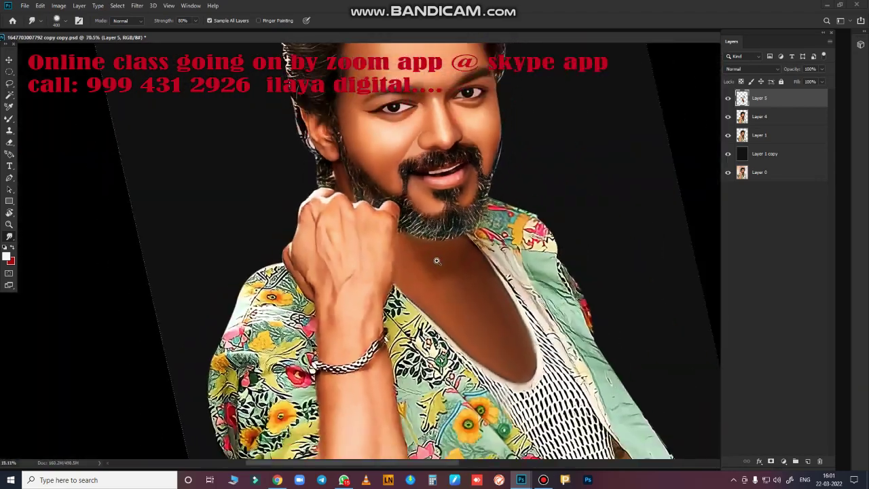
{"action": "scroll", "coordinate": [435, 261], "scroll_direction": "up", "scroll_amount": 2}
{"action": "scroll", "coordinate": [428, 259], "scroll_direction": "up", "scroll_amount": 2}
{"action": "scroll", "coordinate": [421, 258], "scroll_direction": "up", "scroll_amount": 4}
{"action": "scroll", "coordinate": [417, 257], "scroll_direction": "down", "scroll_amount": 1}
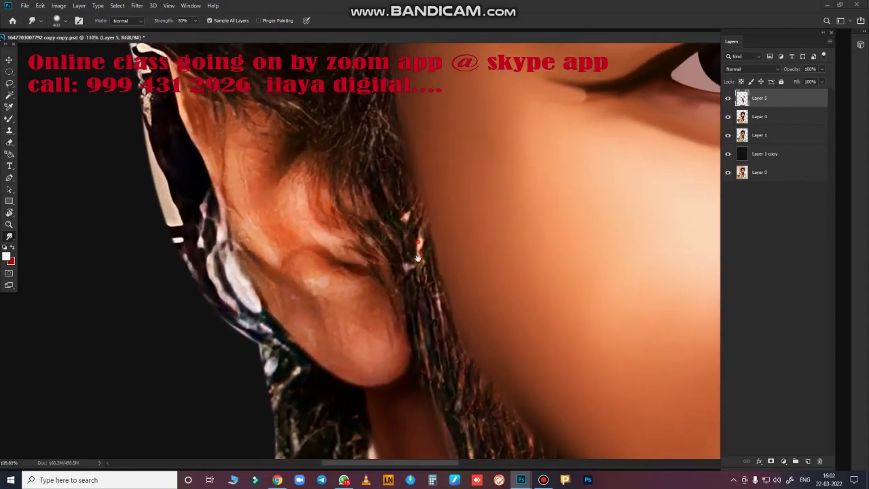
{"action": "scroll", "coordinate": [418, 257], "scroll_direction": "up", "scroll_amount": 1}
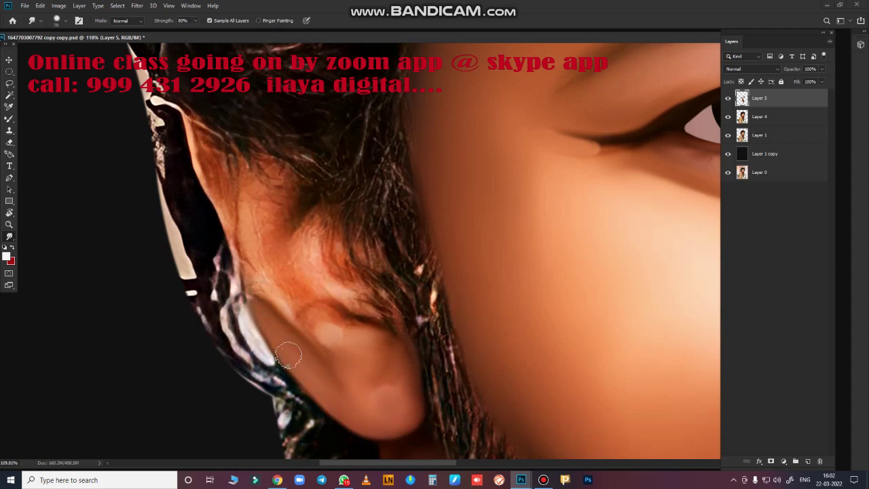
{"action": "left_click_drag", "start_coordinate": [336, 360], "coordinate": [332, 338]}
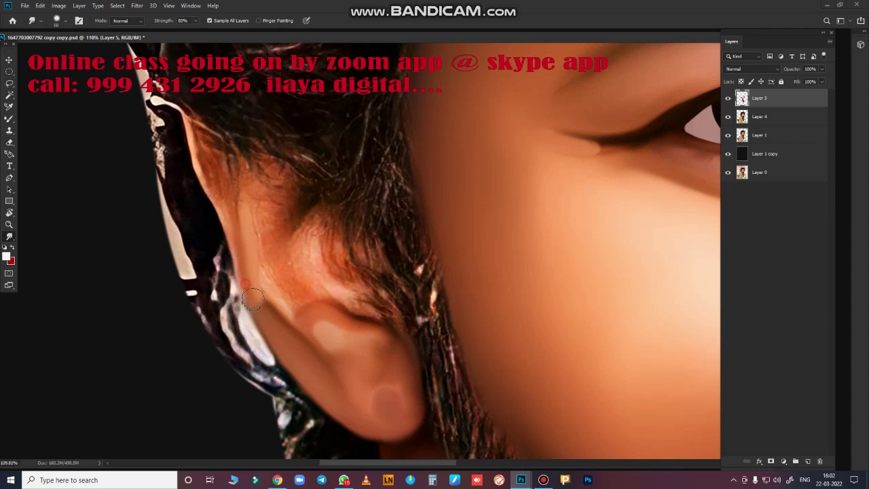
{"action": "mouse_move", "coordinate": [270, 338]}
{"action": "left_mouse_down"}
{"action": "mouse_move", "coordinate": [198, 141]}
{"action": "mouse_move", "coordinate": [230, 242]}
{"action": "left_mouse_up"}
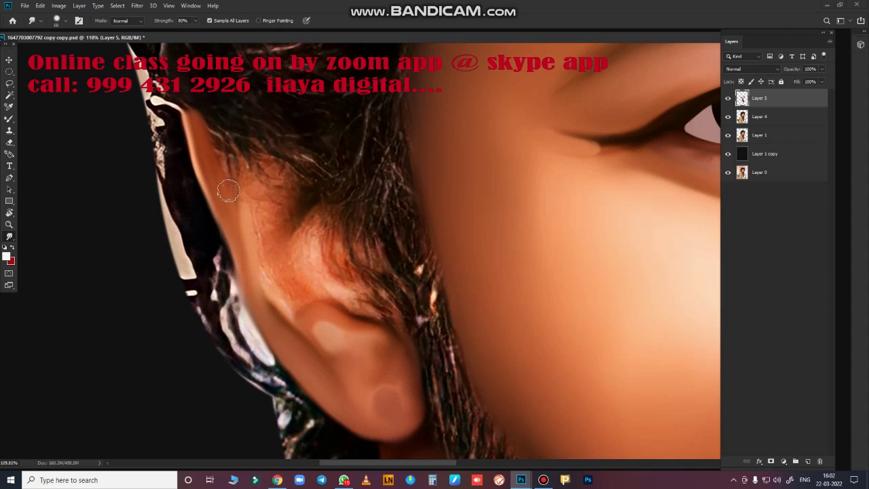
Step: Smear the ear's back edge and the hair strands above, inside and below the ear into skin
{"action": "left_click_drag", "start_coordinate": [228, 192], "coordinate": [218, 142]}
{"action": "mouse_move", "coordinate": [237, 202]}
{"action": "left_mouse_down"}
{"action": "mouse_move", "coordinate": [252, 171]}
{"action": "mouse_move", "coordinate": [258, 184]}
{"action": "mouse_move", "coordinate": [272, 174]}
{"action": "mouse_move", "coordinate": [248, 175]}
{"action": "mouse_move", "coordinate": [206, 132]}
{"action": "mouse_move", "coordinate": [244, 161]}
{"action": "left_mouse_up"}
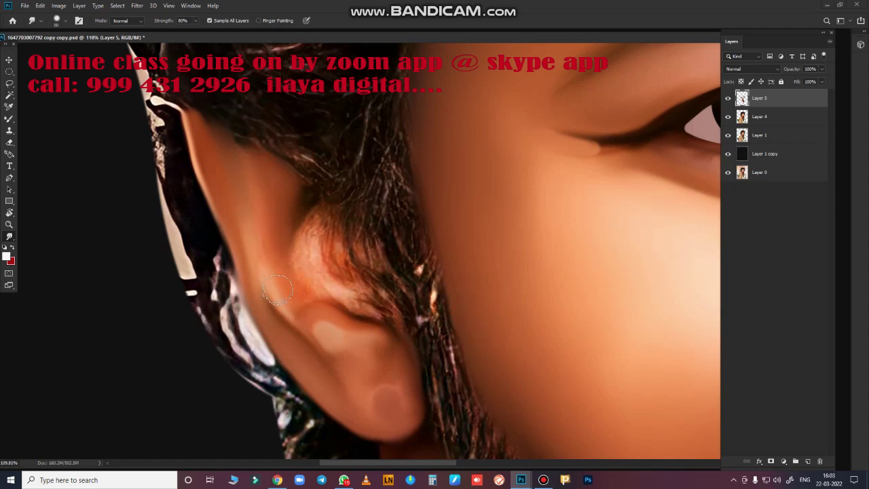
{"action": "mouse_move", "coordinate": [277, 291]}
{"action": "left_mouse_down"}
{"action": "mouse_move", "coordinate": [307, 210]}
{"action": "mouse_move", "coordinate": [351, 250]}
{"action": "mouse_move", "coordinate": [350, 295]}
{"action": "mouse_move", "coordinate": [384, 287]}
{"action": "mouse_move", "coordinate": [310, 301]}
{"action": "mouse_move", "coordinate": [304, 250]}
{"action": "left_mouse_up"}
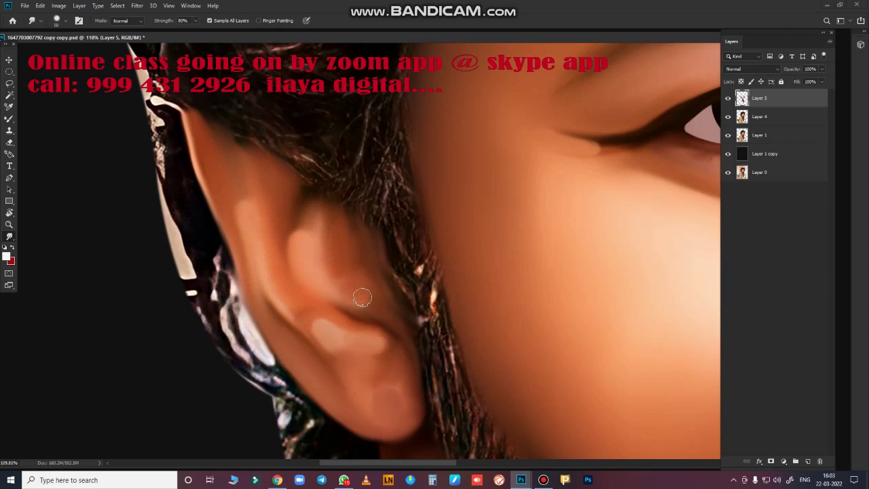
{"action": "left_click_drag", "start_coordinate": [403, 314], "coordinate": [415, 337]}
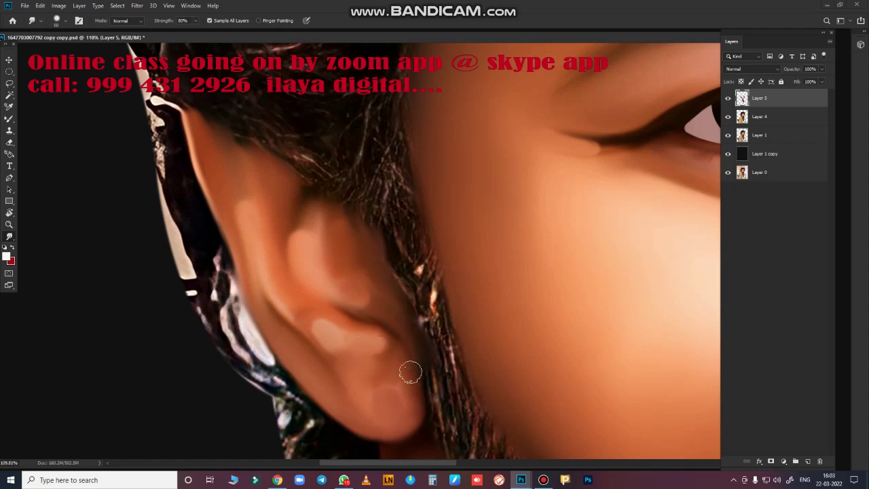
{"action": "mouse_move", "coordinate": [410, 372]}
{"action": "left_mouse_down"}
{"action": "mouse_move", "coordinate": [381, 262]}
{"action": "mouse_move", "coordinate": [351, 233]}
{"action": "left_mouse_up"}
Step: Make Layer 5 the working layer and smooth the skin along the fist's left edge
{"action": "scroll", "coordinate": [506, 353], "scroll_direction": "down", "scroll_amount": 5}
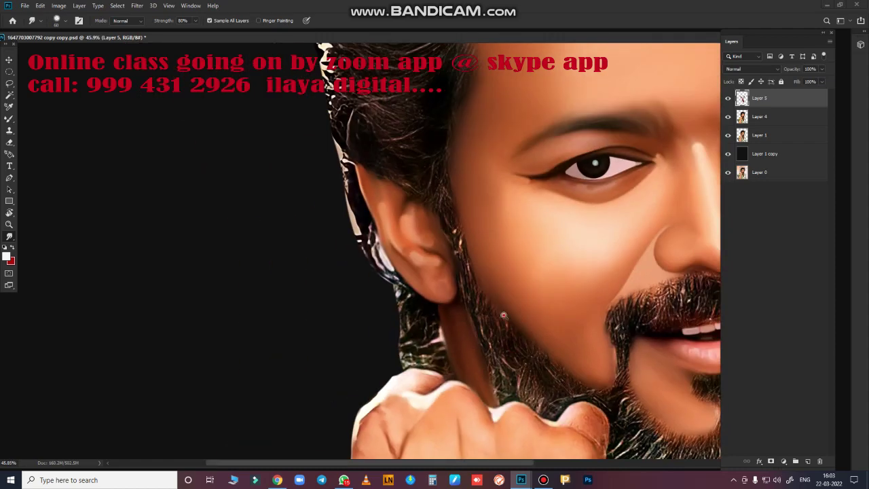
{"action": "scroll", "coordinate": [474, 283], "scroll_direction": "up", "scroll_amount": 3}
{"action": "scroll", "coordinate": [474, 283], "scroll_direction": "up", "scroll_amount": 2}
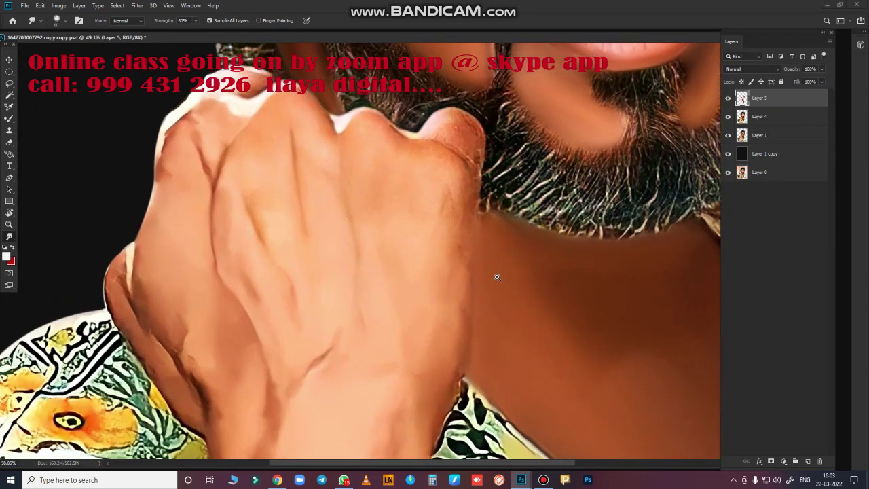
{"action": "key", "text": "alt+bracketleft"}
{"action": "left_click", "coordinate": [741, 99]}
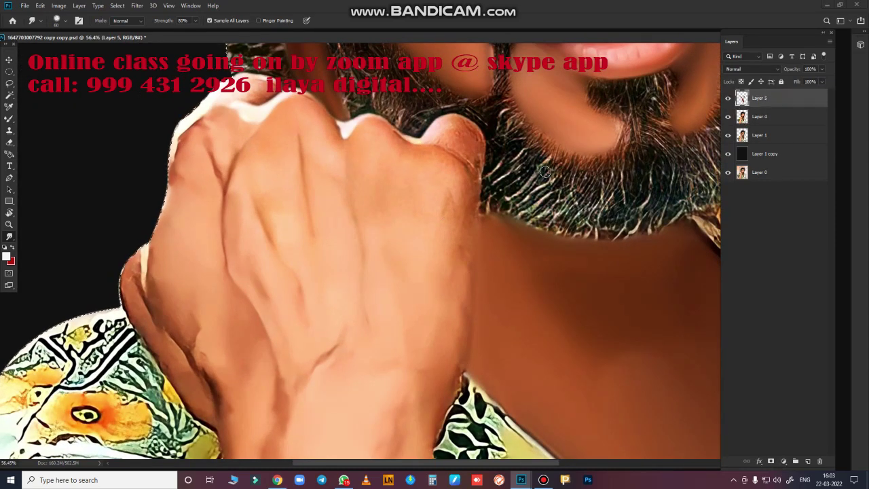
{"action": "scroll", "coordinate": [587, 286], "scroll_direction": "up", "scroll_amount": 5}
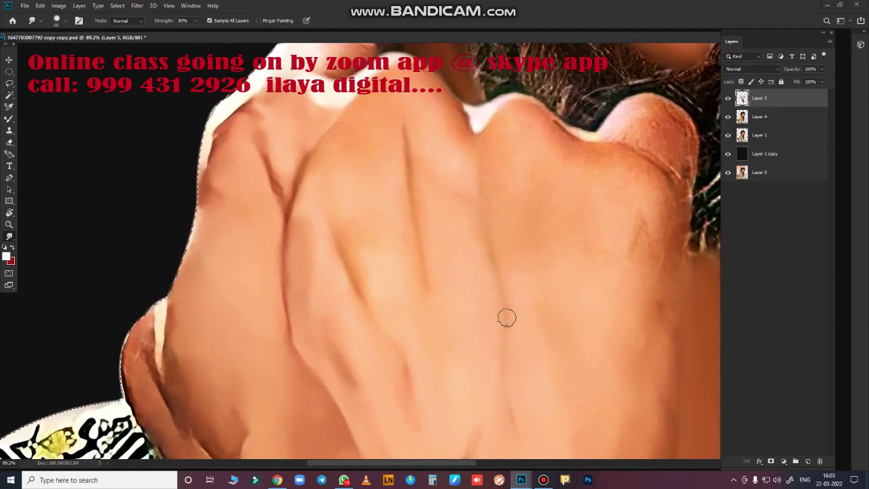
{"action": "mouse_move", "coordinate": [215, 391]}
{"action": "left_mouse_down"}
{"action": "mouse_move", "coordinate": [228, 143]}
{"action": "mouse_move", "coordinate": [190, 289]}
{"action": "left_mouse_up"}
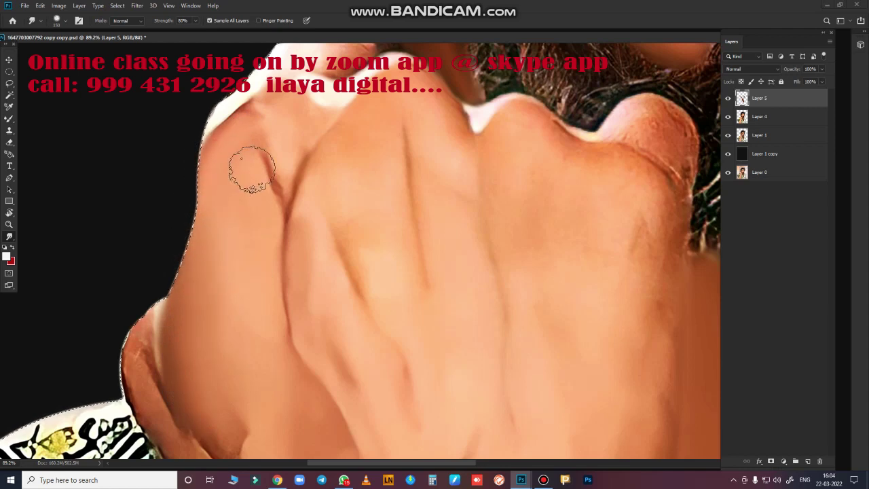
Step: With a smaller brush, blend the knuckle highlights, dark edges and back-of-hand crease into the skin
{"action": "scroll", "coordinate": [252, 175], "scroll_direction": "up", "scroll_amount": 3}
{"action": "key", "text": "bracketleft"}
{"action": "key", "text": "bracketleft"}
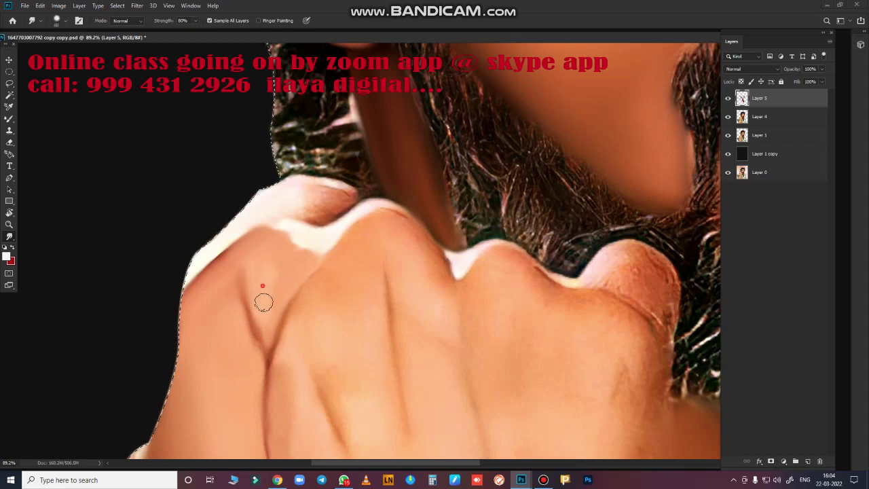
{"action": "left_click_drag", "start_coordinate": [265, 390], "coordinate": [280, 266]}
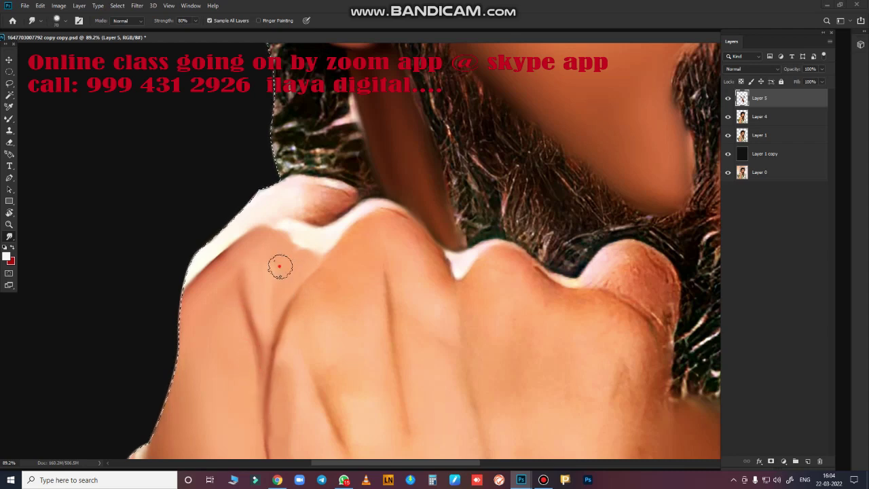
{"action": "mouse_move", "coordinate": [332, 207]}
{"action": "left_mouse_down"}
{"action": "mouse_move", "coordinate": [310, 188]}
{"action": "mouse_move", "coordinate": [251, 194]}
{"action": "mouse_move", "coordinate": [344, 234]}
{"action": "left_mouse_up"}
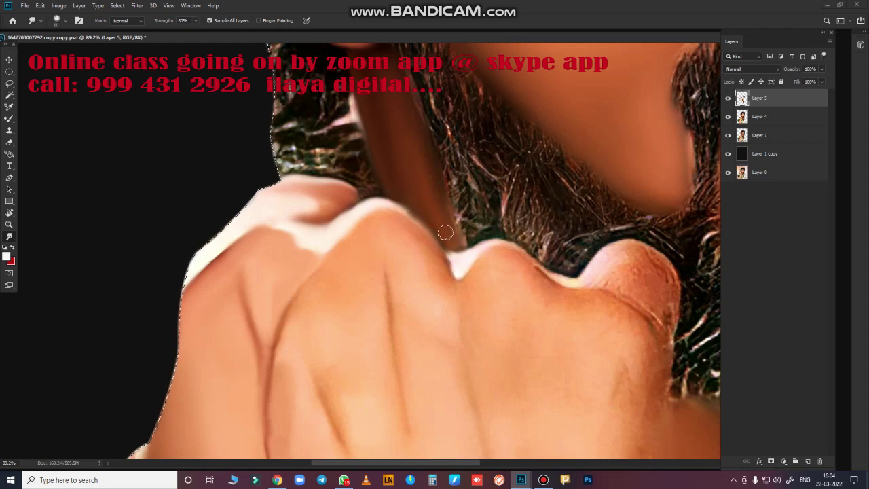
{"action": "mouse_move", "coordinate": [463, 265]}
{"action": "left_mouse_down"}
{"action": "mouse_move", "coordinate": [510, 253]}
{"action": "mouse_move", "coordinate": [573, 281]}
{"action": "left_mouse_up"}
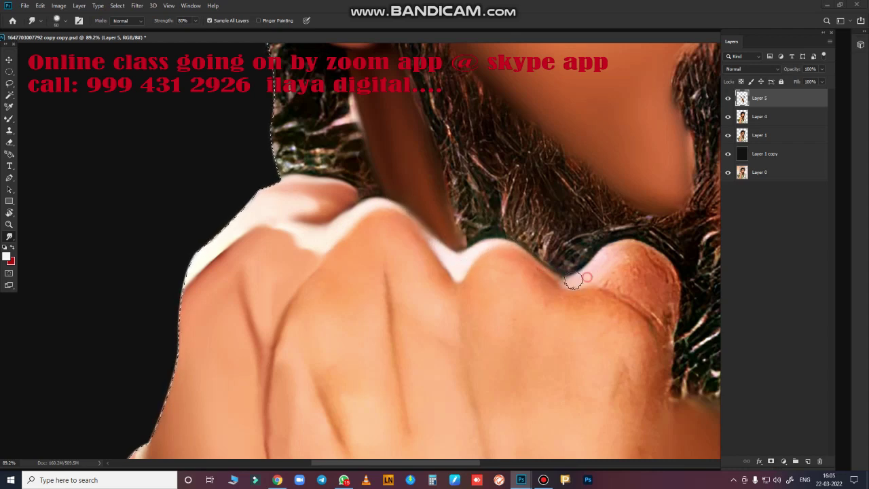
{"action": "left_click_drag", "start_coordinate": [614, 250], "coordinate": [659, 265]}
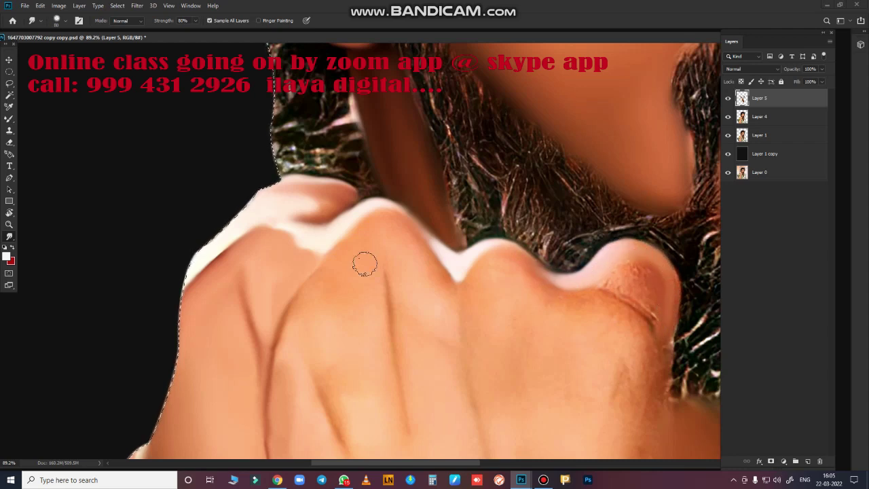
{"action": "mouse_move", "coordinate": [315, 374]}
{"action": "left_mouse_down"}
{"action": "mouse_move", "coordinate": [338, 432]}
{"action": "mouse_move", "coordinate": [446, 307]}
{"action": "mouse_move", "coordinate": [552, 302]}
{"action": "left_mouse_up"}
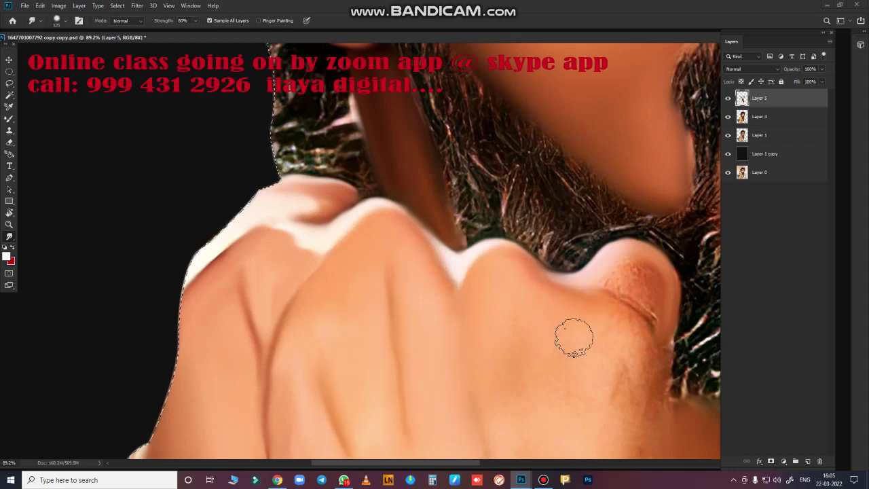
{"action": "left_click_drag", "start_coordinate": [575, 340], "coordinate": [328, 213]}
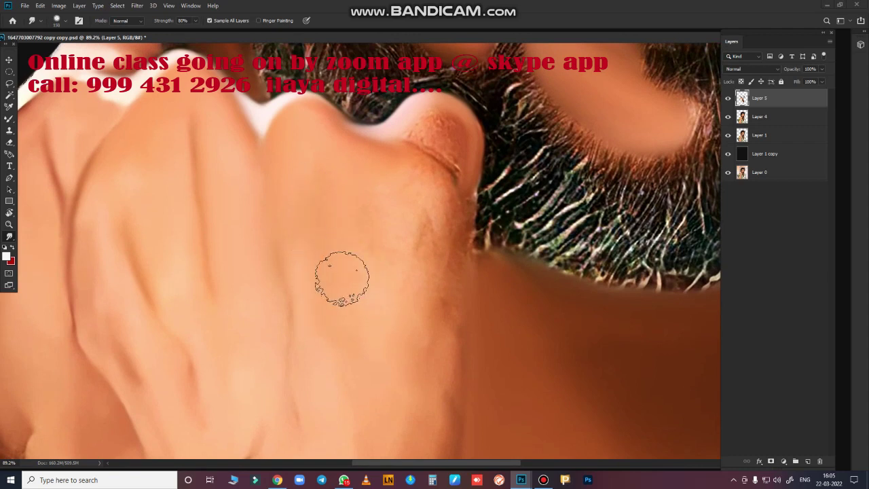
Step: With a larger brush, smooth the knuckle's edge and reddish patch, arm tendon lines and arm edges
{"action": "key", "text": "bracketright"}
{"action": "key", "text": "bracketright"}
{"action": "left_click_drag", "start_coordinate": [427, 175], "coordinate": [440, 332]}
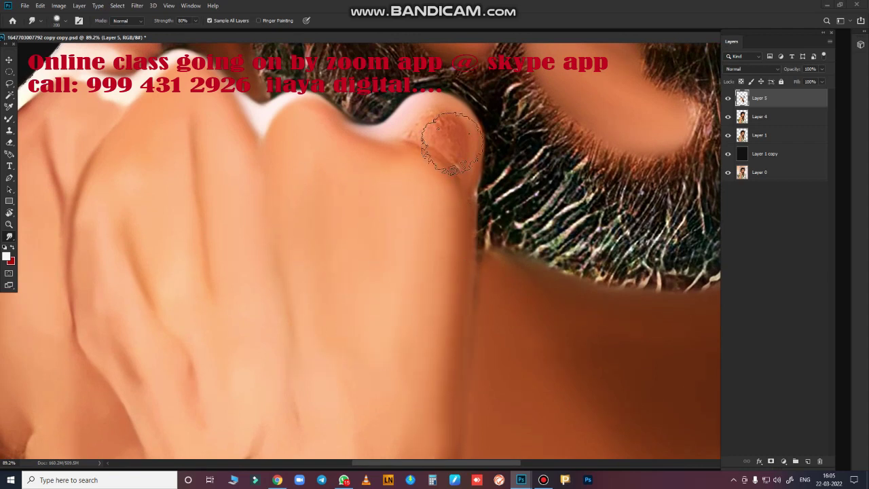
{"action": "mouse_move", "coordinate": [446, 136]}
{"action": "left_mouse_down"}
{"action": "mouse_move", "coordinate": [453, 214]}
{"action": "mouse_move", "coordinate": [491, 246]}
{"action": "mouse_move", "coordinate": [301, 247]}
{"action": "left_mouse_up"}
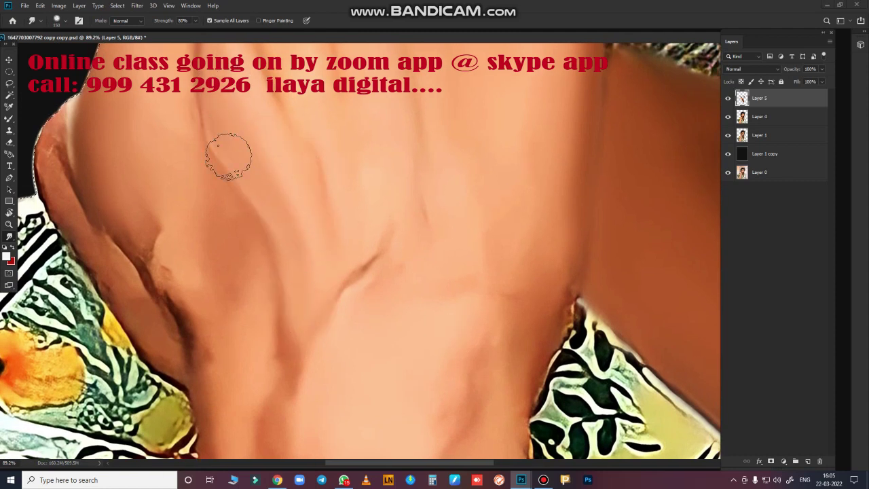
{"action": "mouse_move", "coordinate": [267, 190]}
{"action": "left_mouse_down"}
{"action": "mouse_move", "coordinate": [351, 291]}
{"action": "mouse_move", "coordinate": [326, 133]}
{"action": "left_mouse_up"}
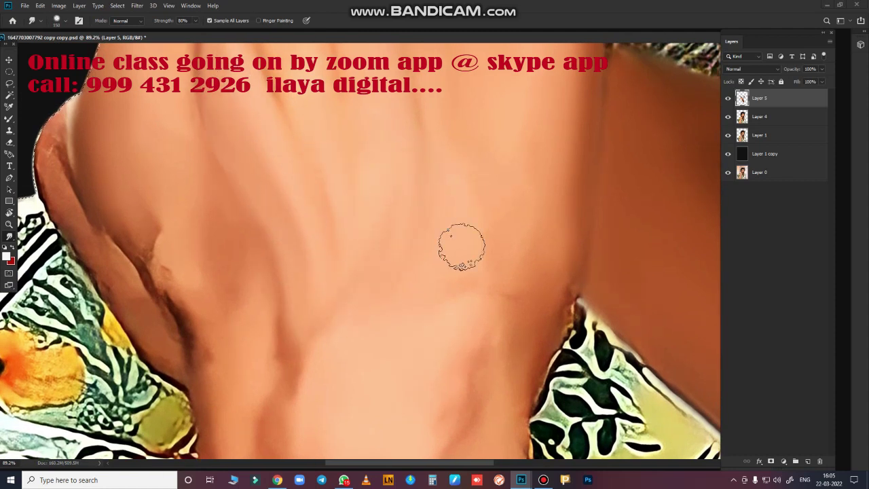
{"action": "mouse_move", "coordinate": [504, 301]}
{"action": "left_mouse_down"}
{"action": "mouse_move", "coordinate": [495, 346]}
{"action": "mouse_move", "coordinate": [566, 191]}
{"action": "left_mouse_up"}
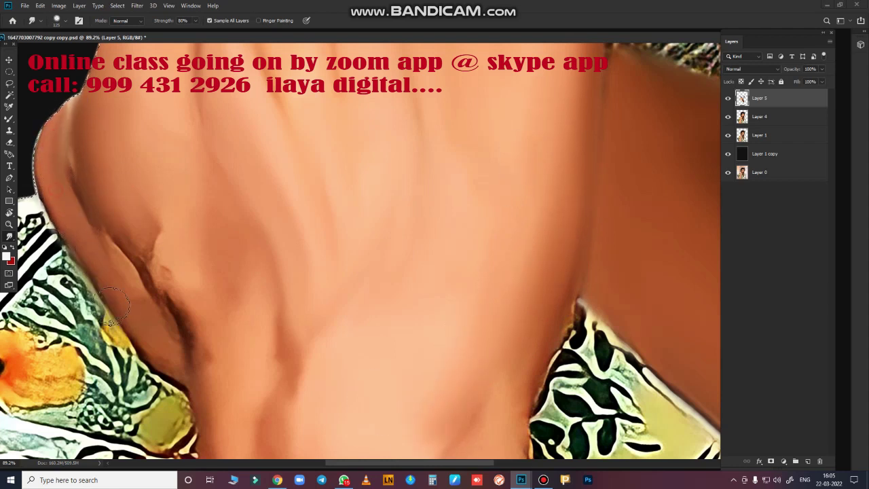
{"action": "mouse_move", "coordinate": [53, 182]}
{"action": "left_mouse_down"}
{"action": "mouse_move", "coordinate": [135, 353]}
{"action": "mouse_move", "coordinate": [84, 187]}
{"action": "mouse_move", "coordinate": [109, 228]}
{"action": "mouse_move", "coordinate": [145, 243]}
{"action": "mouse_move", "coordinate": [170, 334]}
{"action": "mouse_move", "coordinate": [163, 272]}
{"action": "left_mouse_up"}
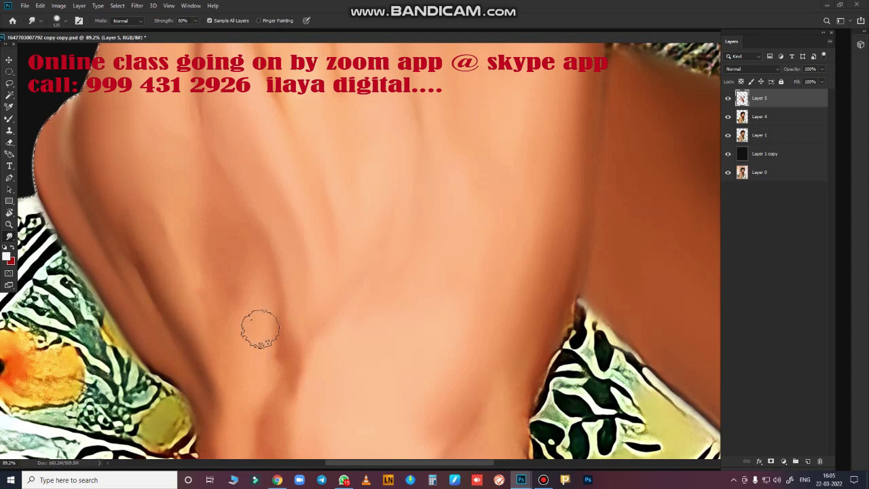
Step: Smooth the forearm skin above the bracelet and near the wrist
{"action": "scroll", "coordinate": [478, 253], "scroll_direction": "down", "scroll_amount": 3}
{"action": "scroll", "coordinate": [479, 253], "scroll_direction": "down", "scroll_amount": 3}
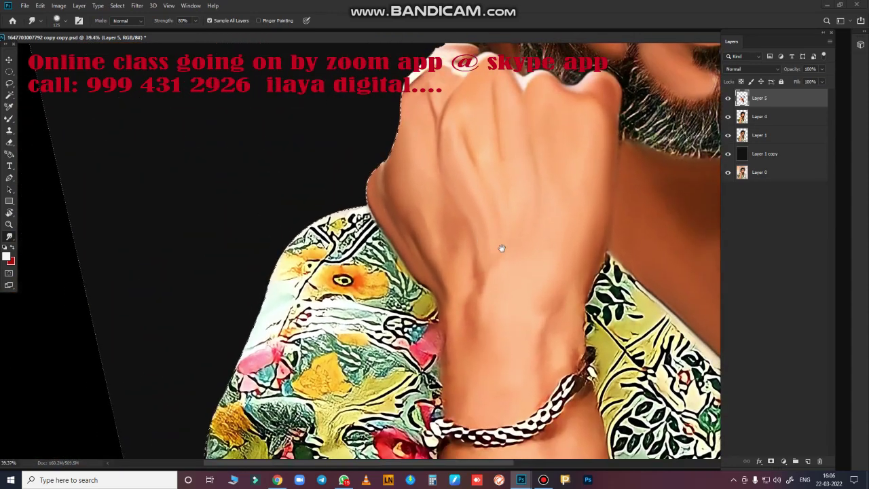
{"action": "scroll", "coordinate": [500, 248], "scroll_direction": "down", "scroll_amount": 2}
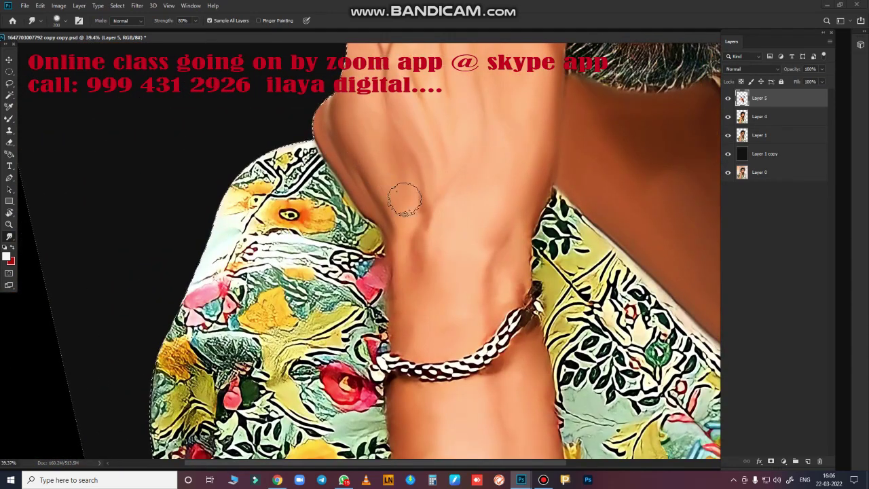
{"action": "left_click_drag", "start_coordinate": [404, 195], "coordinate": [412, 326]}
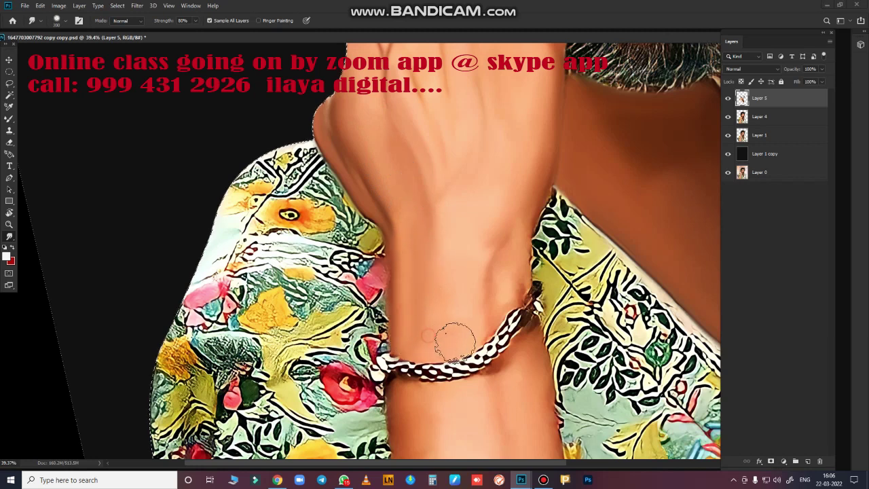
{"action": "mouse_move", "coordinate": [505, 275]}
{"action": "left_mouse_down"}
{"action": "mouse_move", "coordinate": [482, 319]}
{"action": "mouse_move", "coordinate": [434, 167]}
{"action": "left_mouse_up"}
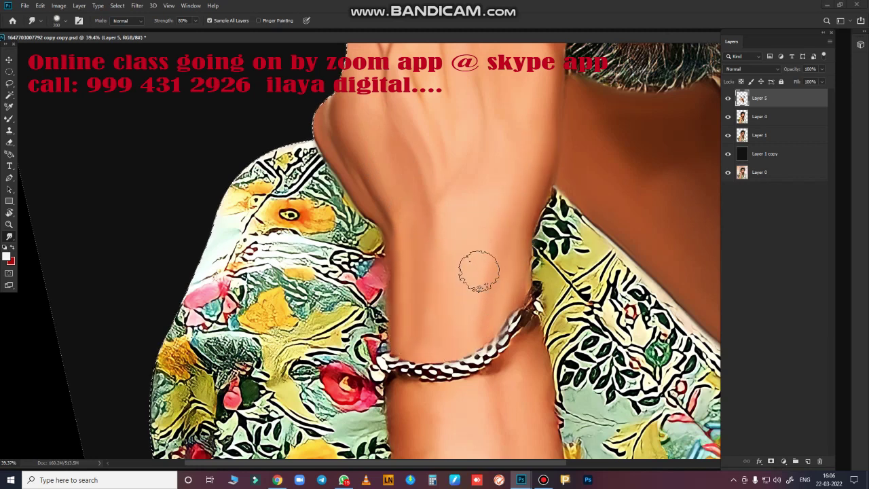
Step: Smudge the forearm below the bracelet, removing the mole and smoothing its left and bottom edges
{"action": "scroll", "coordinate": [434, 166], "scroll_direction": "up", "scroll_amount": 3}
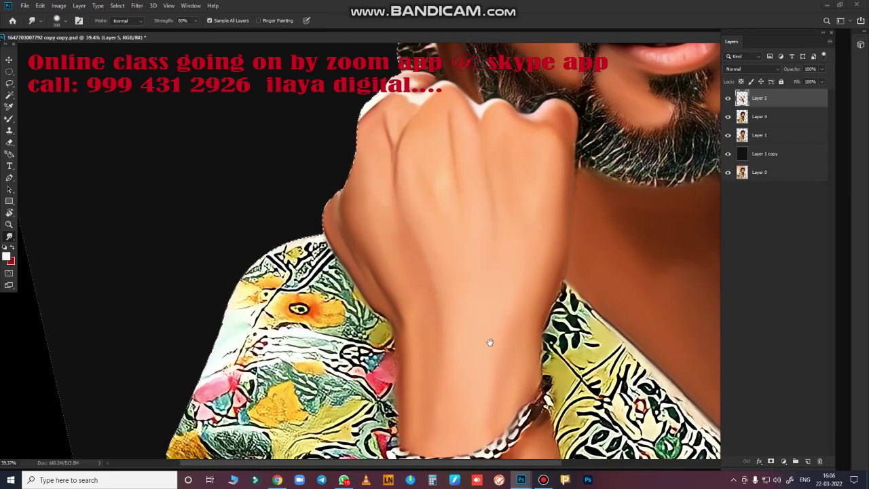
{"action": "scroll", "coordinate": [482, 203], "scroll_direction": "down", "scroll_amount": 5}
{"action": "scroll", "coordinate": [482, 202], "scroll_direction": "down", "scroll_amount": 2}
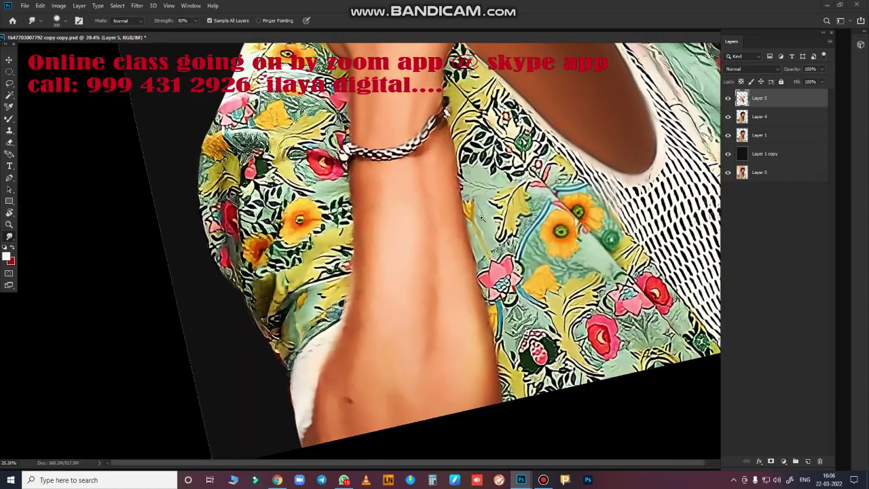
{"action": "scroll", "coordinate": [481, 202], "scroll_direction": "down", "scroll_amount": 1}
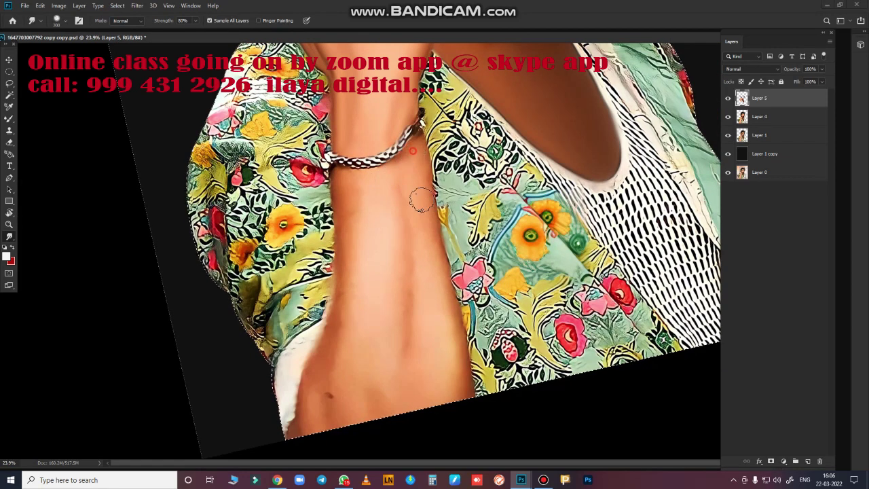
{"action": "left_click_drag", "start_coordinate": [421, 201], "coordinate": [464, 349]}
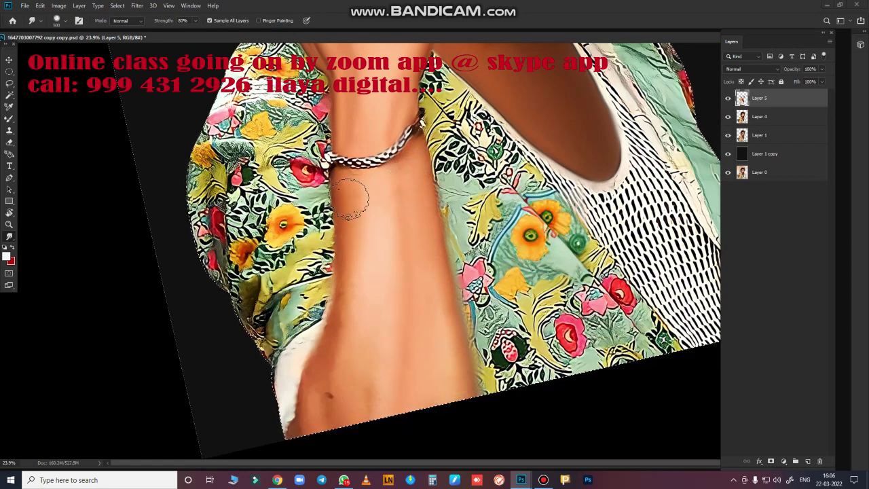
{"action": "left_click_drag", "start_coordinate": [353, 190], "coordinate": [313, 408]}
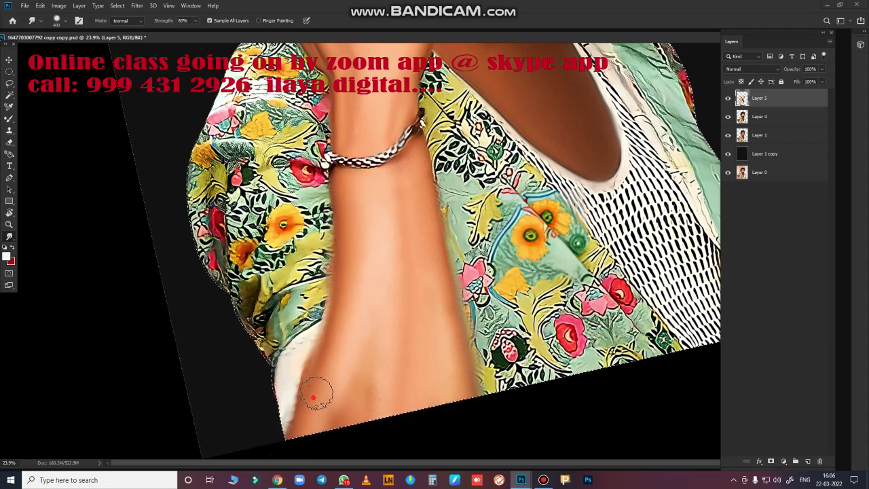
{"action": "left_click_drag", "start_coordinate": [333, 338], "coordinate": [348, 277]}
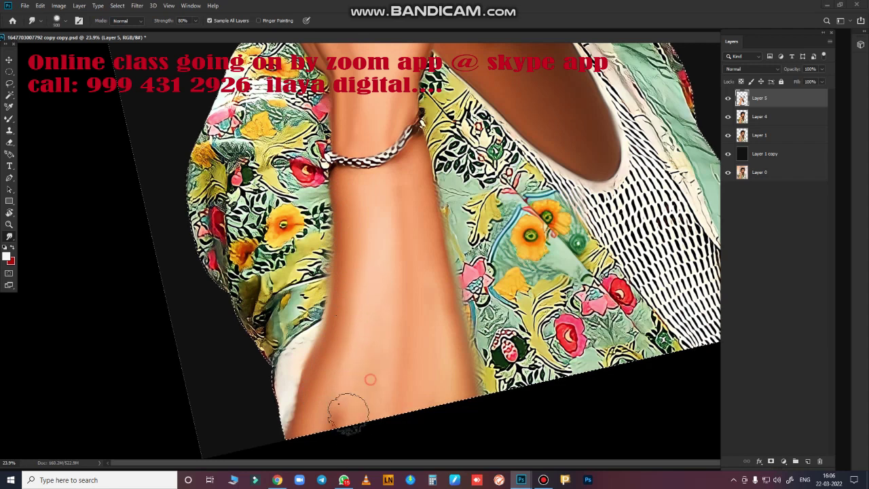
{"action": "left_click_drag", "start_coordinate": [381, 190], "coordinate": [396, 339]}
{"action": "left_click_drag", "start_coordinate": [382, 442], "coordinate": [334, 432]}
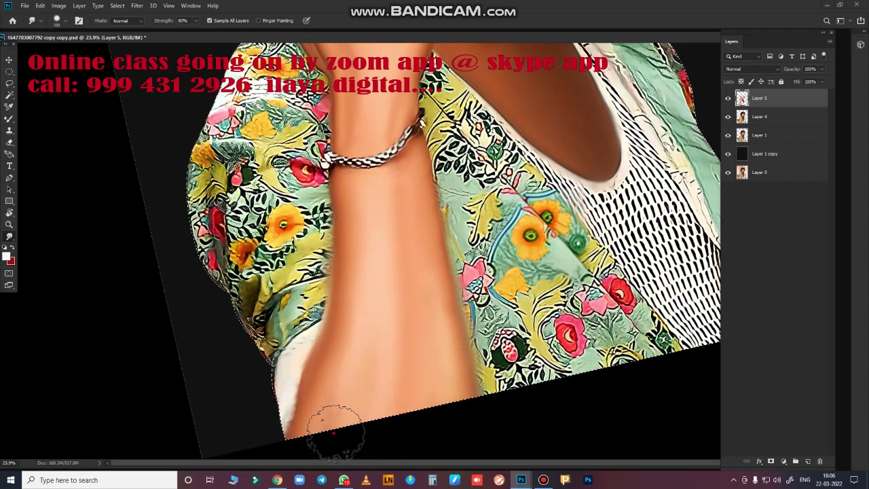
Step: Fit and save the portrait, then zoom in on the forehead and hair
{"action": "key", "text": "ctrl+0"}
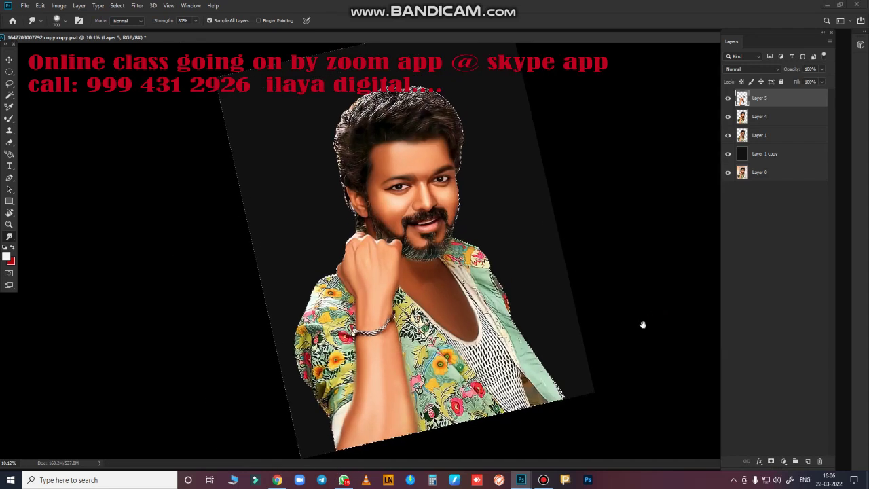
{"action": "key", "text": "ctrl+s"}
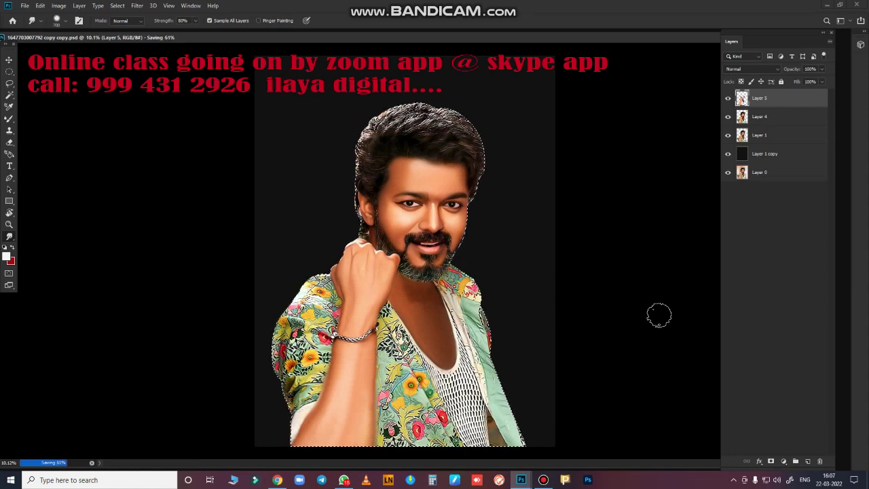
{"action": "mouse_move", "coordinate": [456, 271]}
{"action": "left_mouse_down"}
{"action": "mouse_move", "coordinate": [506, 295]}
{"action": "mouse_move", "coordinate": [427, 194]}
{"action": "left_mouse_up"}
{"action": "scroll", "coordinate": [468, 252], "scroll_direction": "up", "scroll_amount": 5}
{"action": "scroll", "coordinate": [466, 220], "scroll_direction": "up", "scroll_amount": 5}
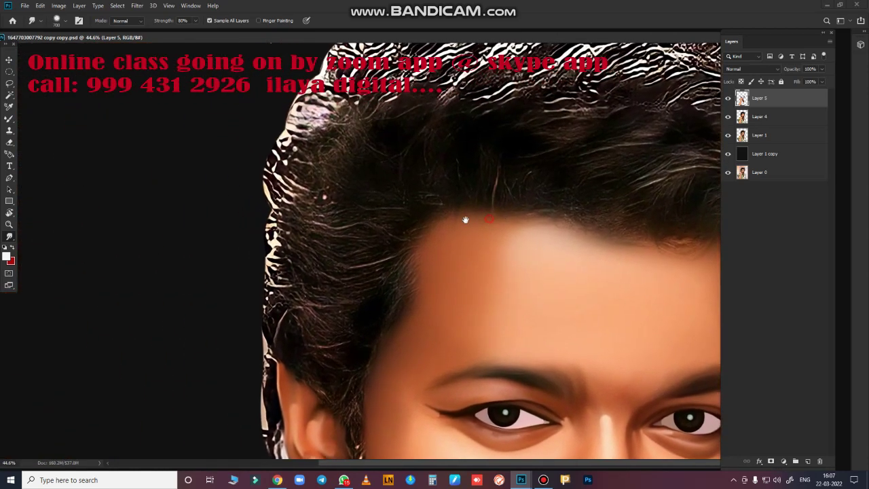
{"action": "left_click_drag", "start_coordinate": [466, 220], "coordinate": [502, 258]}
{"action": "scroll", "coordinate": [503, 258], "scroll_direction": "up", "scroll_amount": 2}
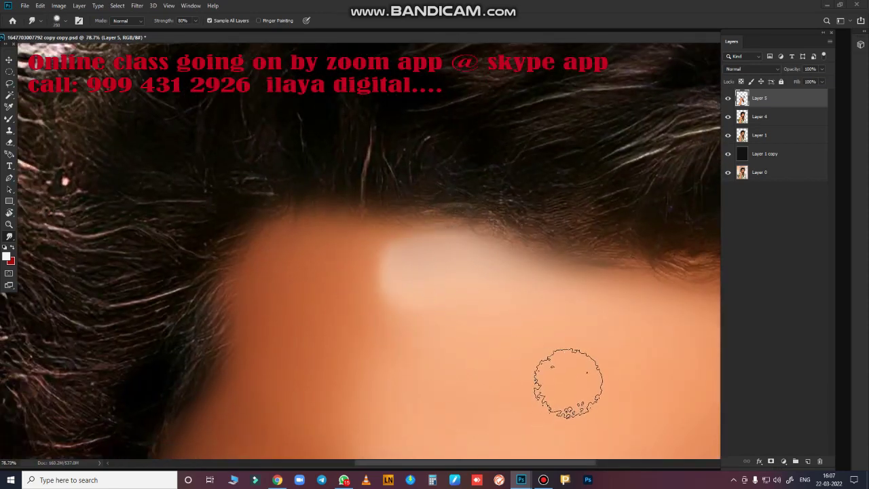
Step: Save again and select Layer 4 together with Layer 5 in the Layers panel
{"action": "scroll", "coordinate": [519, 188], "scroll_direction": "down", "scroll_amount": 5}
{"action": "scroll", "coordinate": [519, 188], "scroll_direction": "up", "scroll_amount": 3}
{"action": "scroll", "coordinate": [487, 196], "scroll_direction": "up", "scroll_amount": 2}
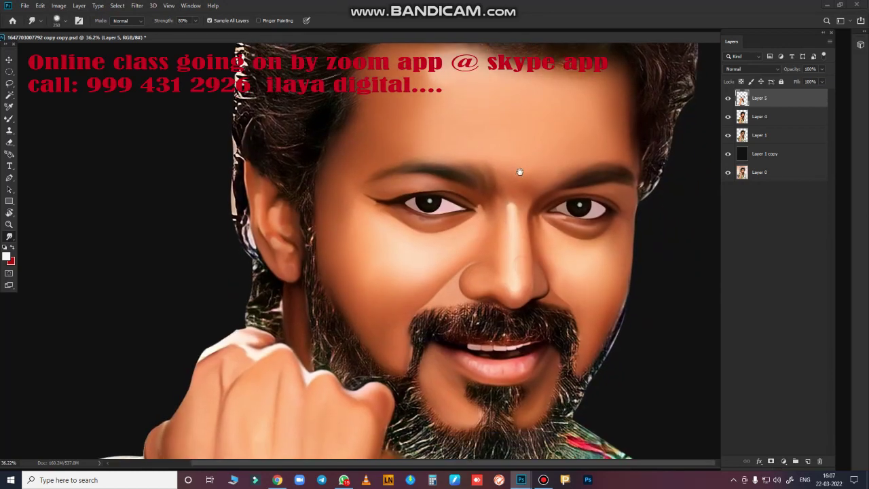
{"action": "scroll", "coordinate": [521, 171], "scroll_direction": "up", "scroll_amount": 2}
{"action": "scroll", "coordinate": [491, 247], "scroll_direction": "up", "scroll_amount": 1}
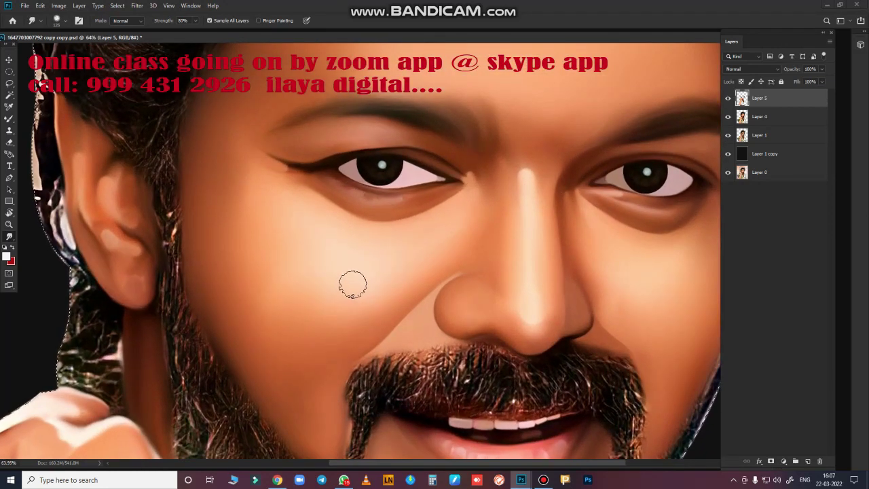
{"action": "left_click", "coordinate": [642, 296]}
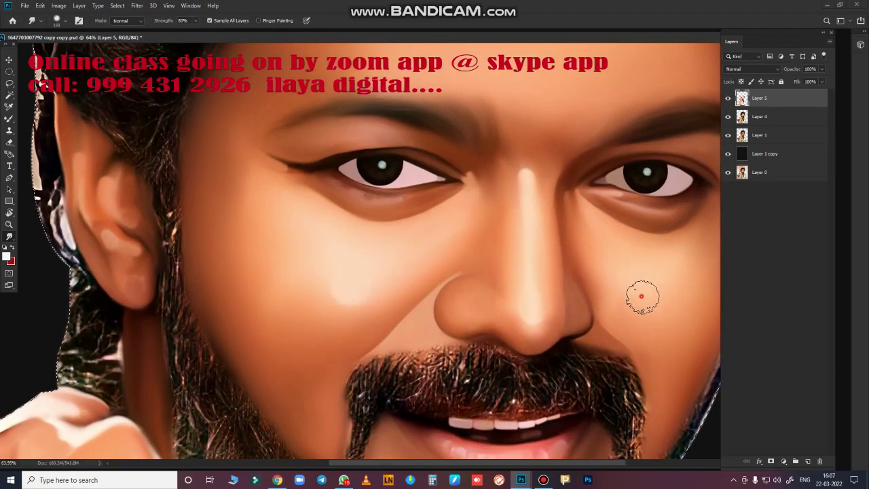
{"action": "scroll", "coordinate": [669, 438], "scroll_direction": "down", "scroll_amount": 4}
{"action": "scroll", "coordinate": [480, 251], "scroll_direction": "up", "scroll_amount": 1}
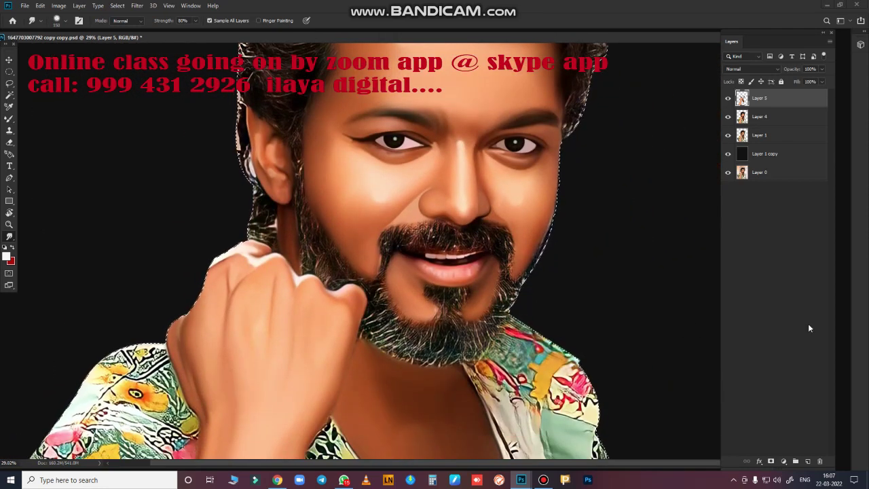
{"action": "key", "text": "ctrl+s"}
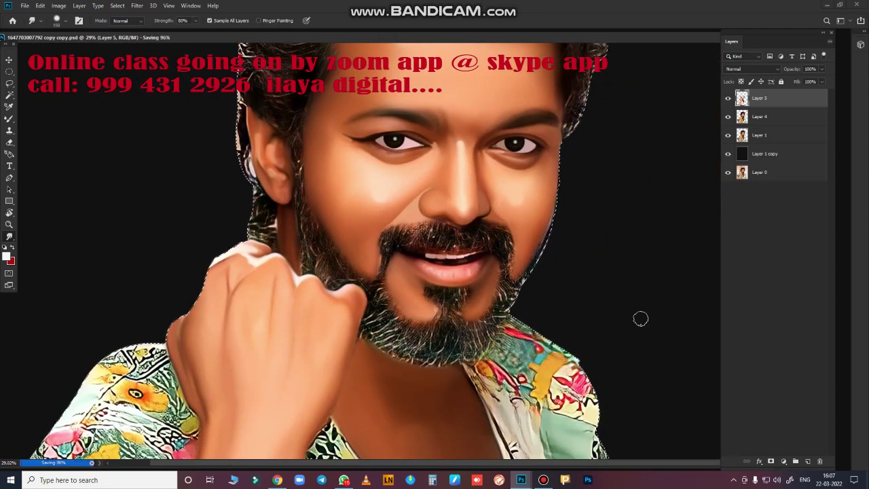
{"action": "left_click_drag", "start_coordinate": [594, 241], "coordinate": [567, 350]}
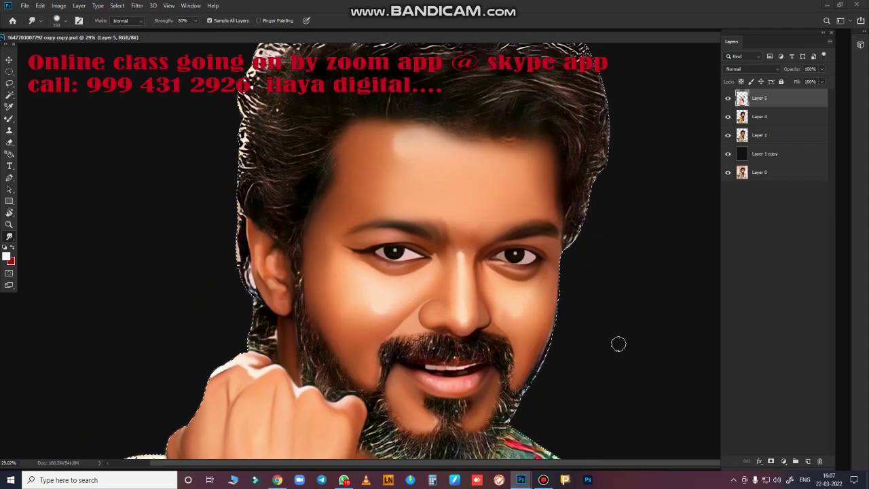
{"action": "left_click", "coordinate": [785, 122], "text": "shift"}
Step: Merge Layer 4 into Layer 5, save, and add a new empty layer on top
{"action": "key", "text": "ctrl+e"}
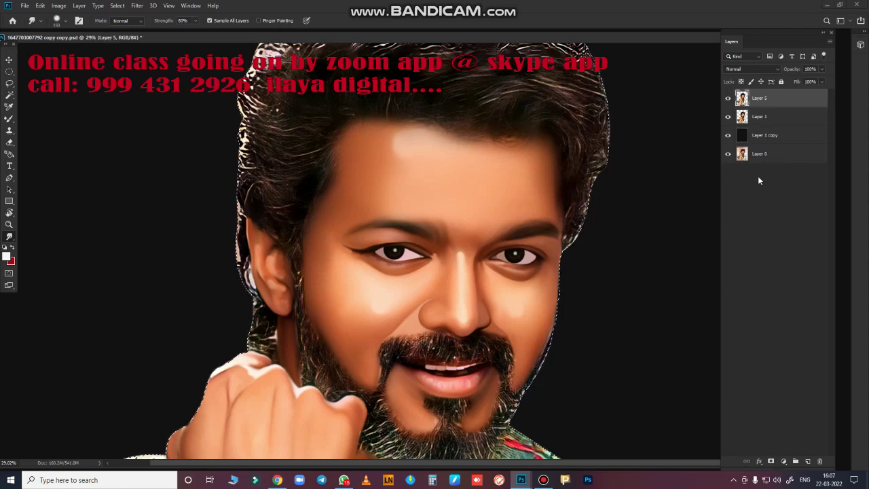
{"action": "key", "text": "ctrl+s"}
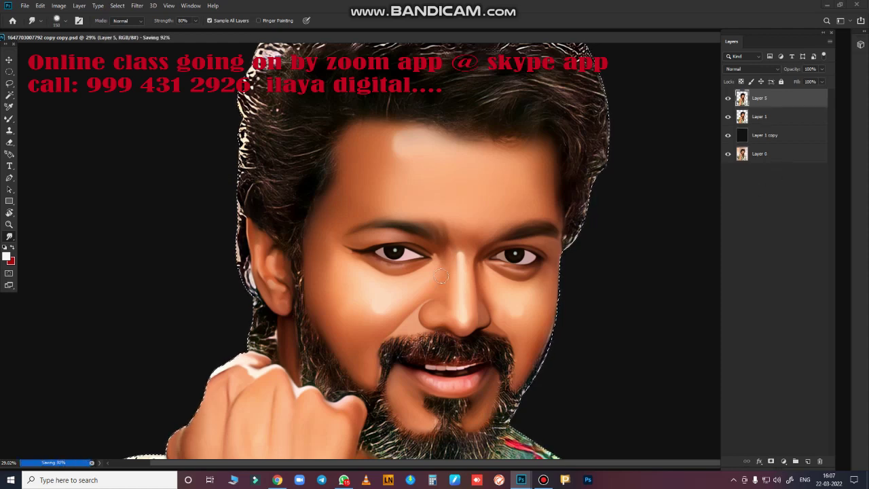
{"action": "scroll", "coordinate": [476, 272], "scroll_direction": "down", "scroll_amount": 2}
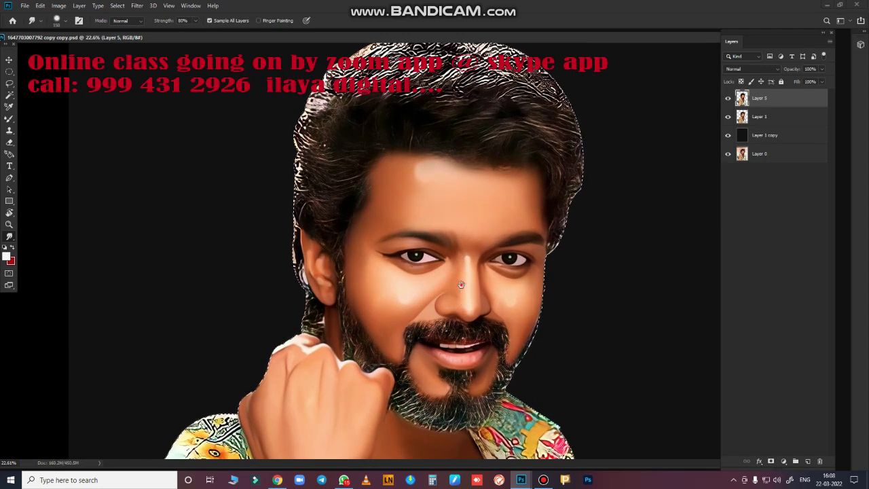
{"action": "scroll", "coordinate": [461, 284], "scroll_direction": "up", "scroll_amount": 2}
{"action": "scroll", "coordinate": [461, 284], "scroll_direction": "up", "scroll_amount": 2}
{"action": "scroll", "coordinate": [461, 284], "scroll_direction": "up", "scroll_amount": 3}
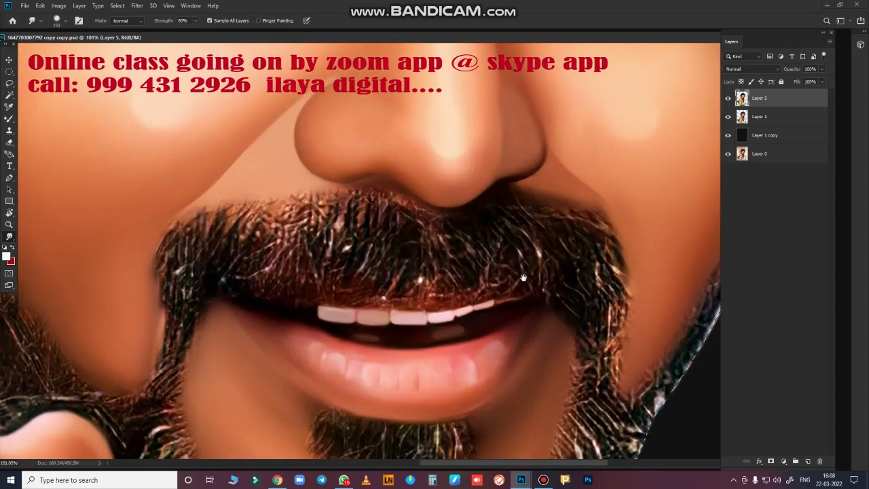
{"action": "left_click", "coordinate": [809, 461]}
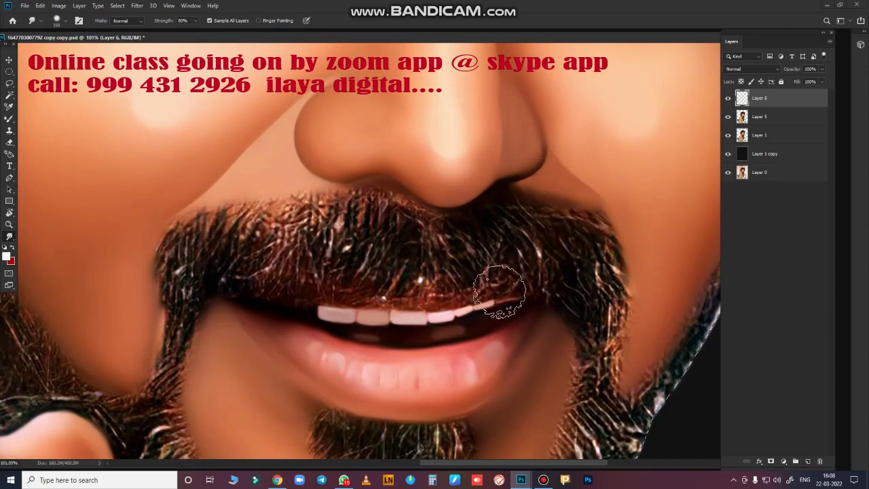
Step: Smudge the moustache's top edge and smear its left end downward
{"action": "scroll", "coordinate": [438, 249], "scroll_direction": "down", "scroll_amount": 2}
{"action": "scroll", "coordinate": [438, 249], "scroll_direction": "down", "scroll_amount": 2}
{"action": "scroll", "coordinate": [437, 249], "scroll_direction": "up", "scroll_amount": 5}
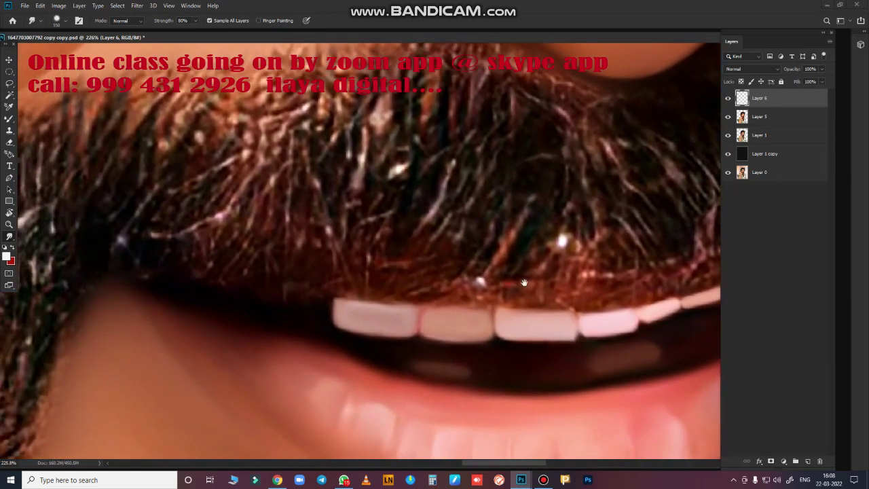
{"action": "scroll", "coordinate": [537, 262], "scroll_direction": "down", "scroll_amount": 2}
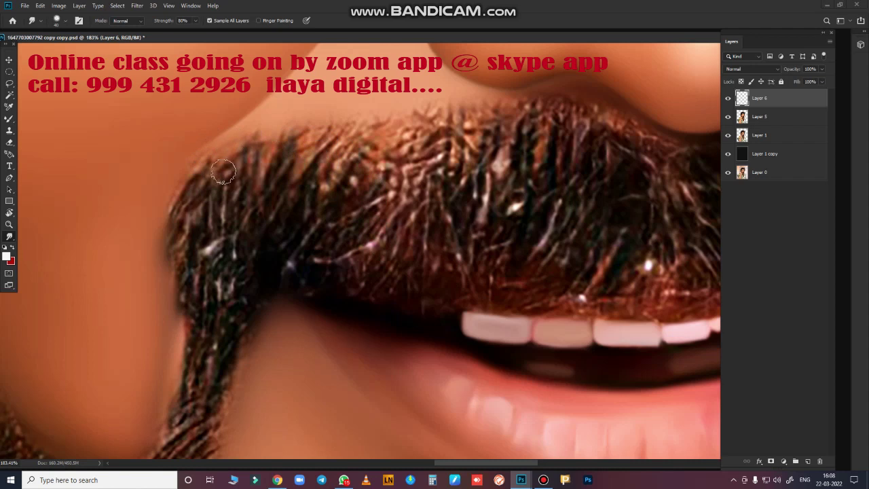
{"action": "mouse_move", "coordinate": [217, 157]}
{"action": "left_mouse_down"}
{"action": "mouse_move", "coordinate": [239, 165]}
{"action": "mouse_move", "coordinate": [282, 159]}
{"action": "mouse_move", "coordinate": [520, 100]}
{"action": "mouse_move", "coordinate": [583, 144]}
{"action": "mouse_move", "coordinate": [636, 138]}
{"action": "left_mouse_up"}
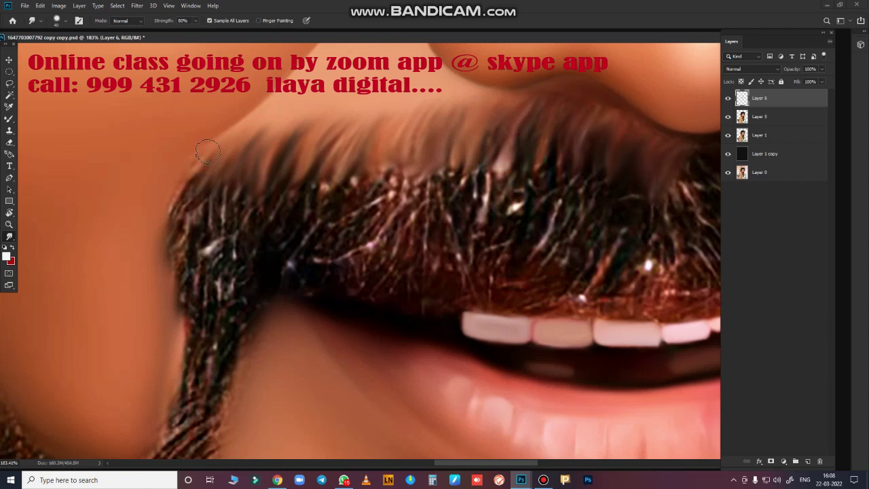
{"action": "left_click_drag", "start_coordinate": [174, 252], "coordinate": [187, 324]}
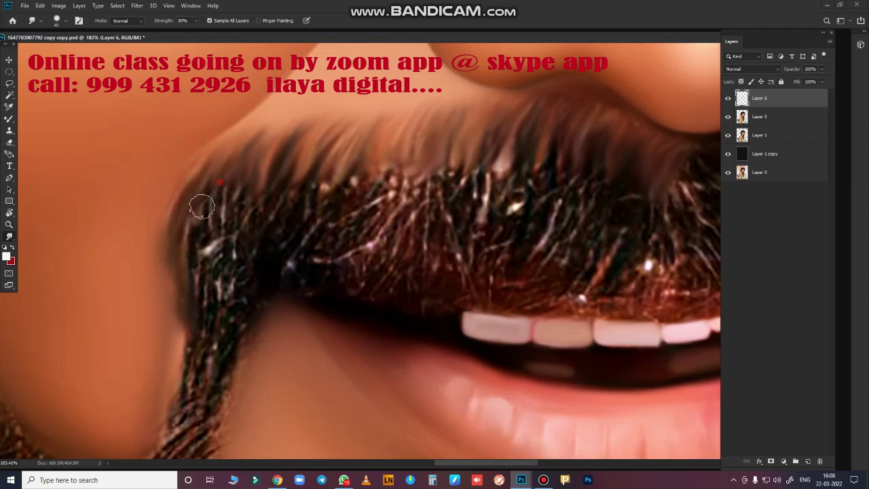
{"action": "mouse_move", "coordinate": [202, 207]}
{"action": "left_mouse_down"}
{"action": "mouse_move", "coordinate": [227, 252]}
{"action": "mouse_move", "coordinate": [299, 188]}
{"action": "mouse_move", "coordinate": [291, 249]}
{"action": "mouse_move", "coordinate": [258, 260]}
{"action": "mouse_move", "coordinate": [217, 324]}
{"action": "mouse_move", "coordinate": [198, 278]}
{"action": "left_mouse_up"}
Step: Smudge the dark moustache hairs upward toward the nose into strands
{"action": "scroll", "coordinate": [417, 364], "scroll_direction": "down", "scroll_amount": 2}
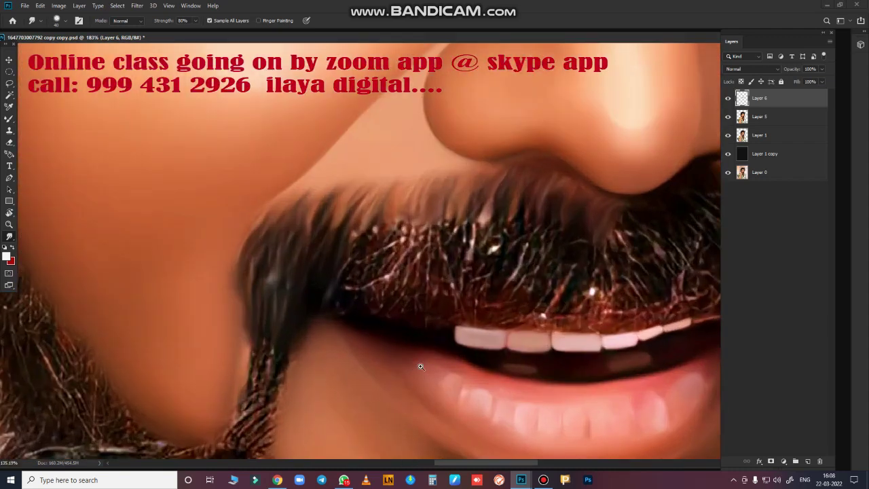
{"action": "scroll", "coordinate": [379, 301], "scroll_direction": "up", "scroll_amount": 1}
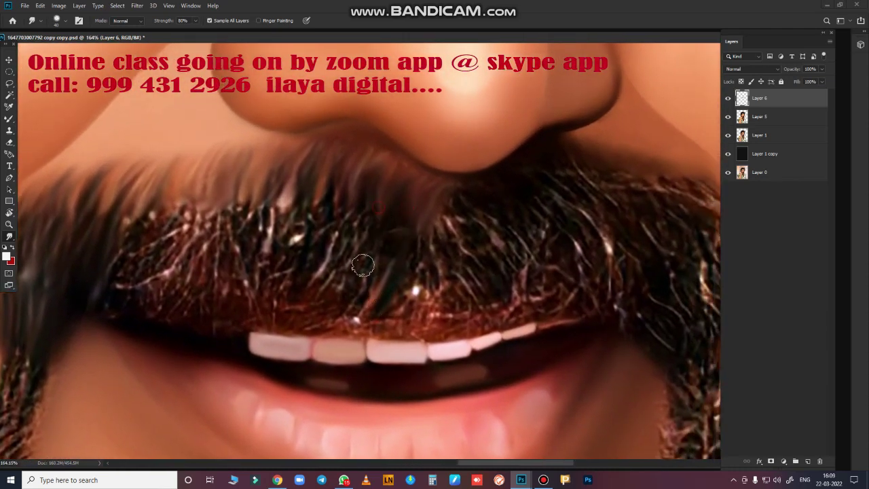
{"action": "left_click_drag", "start_coordinate": [374, 280], "coordinate": [360, 196]}
{"action": "left_click_drag", "start_coordinate": [320, 278], "coordinate": [315, 234]}
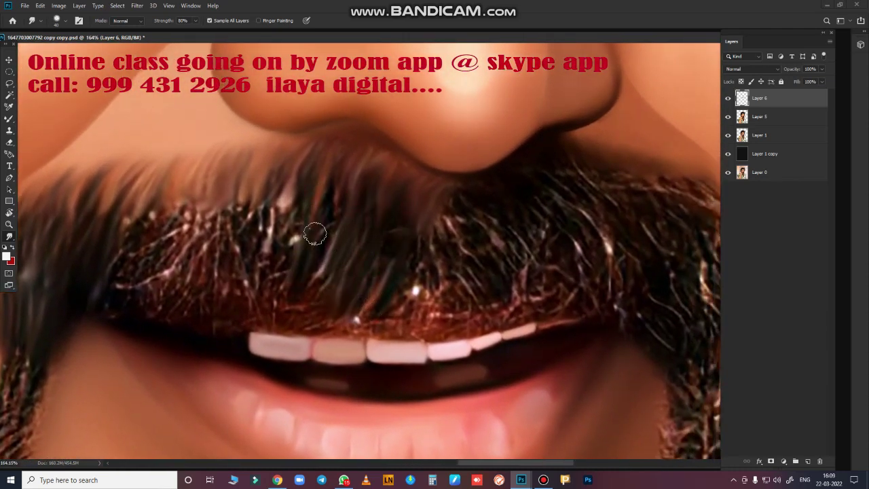
{"action": "left_click_drag", "start_coordinate": [282, 271], "coordinate": [271, 191]}
{"action": "left_click_drag", "start_coordinate": [263, 252], "coordinate": [276, 197]}
{"action": "left_click_drag", "start_coordinate": [278, 306], "coordinate": [296, 207]}
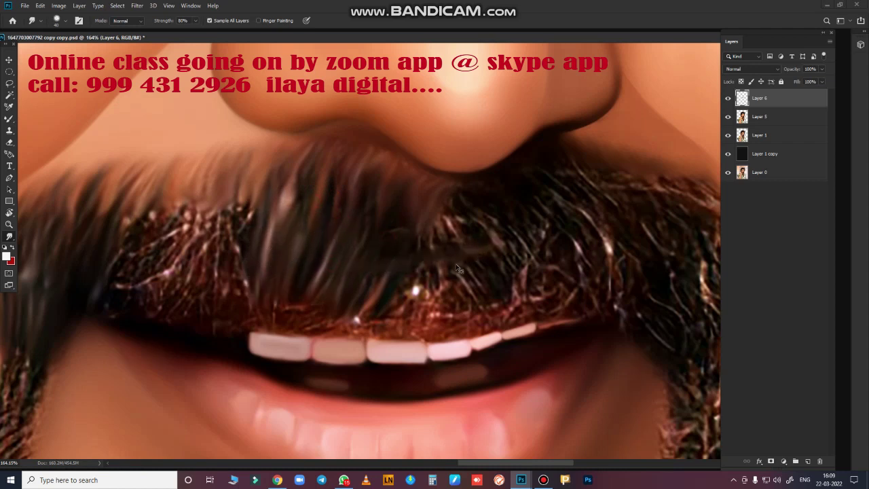
Step: Turn the sparkly moustache strands into smooth dark hair and remove the red speck
{"action": "scroll", "coordinate": [358, 268], "scroll_direction": "left", "scroll_amount": 5}
{"action": "scroll", "coordinate": [346, 203], "scroll_direction": "down", "scroll_amount": 2}
{"action": "left_click_drag", "start_coordinate": [339, 186], "coordinate": [363, 224]}
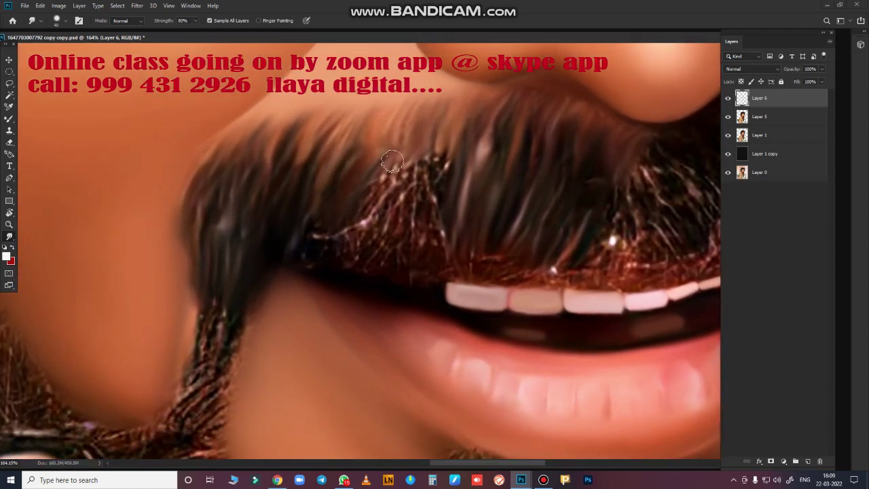
{"action": "left_click_drag", "start_coordinate": [371, 153], "coordinate": [401, 234]}
{"action": "left_click_drag", "start_coordinate": [441, 149], "coordinate": [382, 208]}
{"action": "left_click_drag", "start_coordinate": [322, 216], "coordinate": [377, 233]}
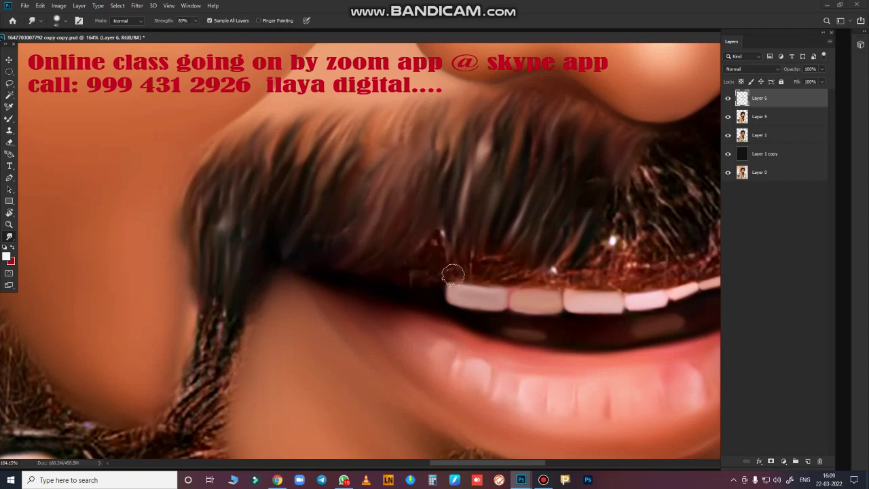
{"action": "left_click_drag", "start_coordinate": [599, 328], "coordinate": [303, 349]}
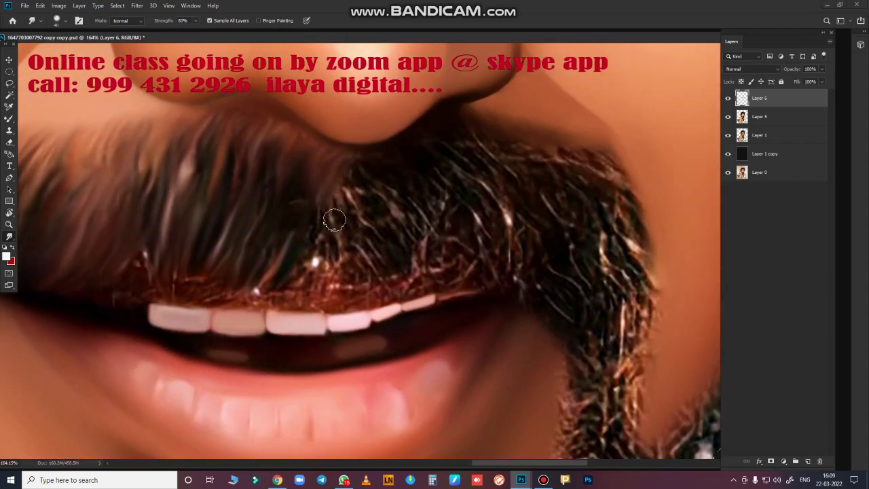
Step: Smooth and darken the bright strands across the moustache's middle and right side
{"action": "mouse_move", "coordinate": [389, 220]}
{"action": "left_mouse_down"}
{"action": "mouse_move", "coordinate": [335, 226]}
{"action": "mouse_move", "coordinate": [402, 265]}
{"action": "mouse_move", "coordinate": [397, 192]}
{"action": "mouse_move", "coordinate": [456, 225]}
{"action": "left_mouse_up"}
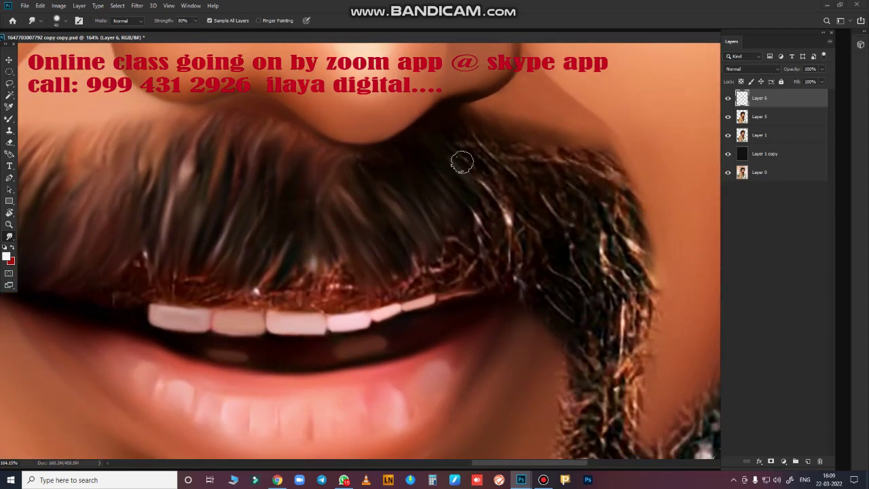
{"action": "left_click_drag", "start_coordinate": [462, 161], "coordinate": [481, 130]}
{"action": "left_click_drag", "start_coordinate": [591, 167], "coordinate": [624, 228]}
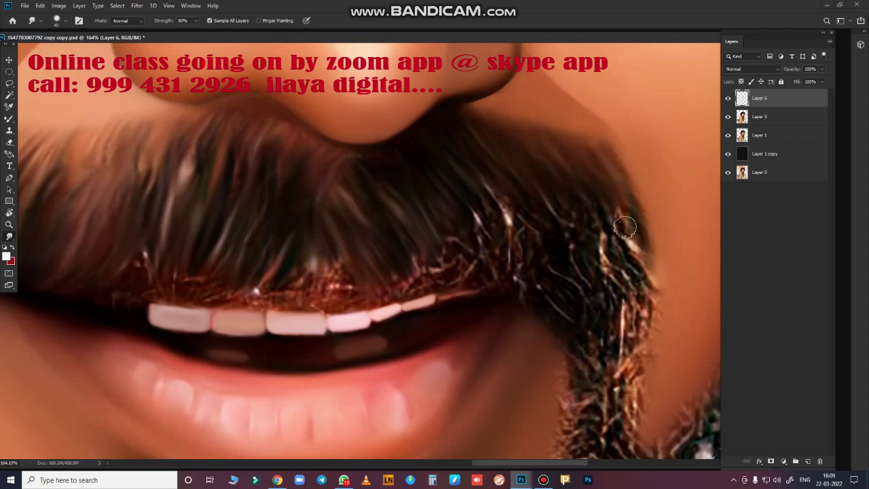
{"action": "left_click_drag", "start_coordinate": [576, 299], "coordinate": [609, 343]}
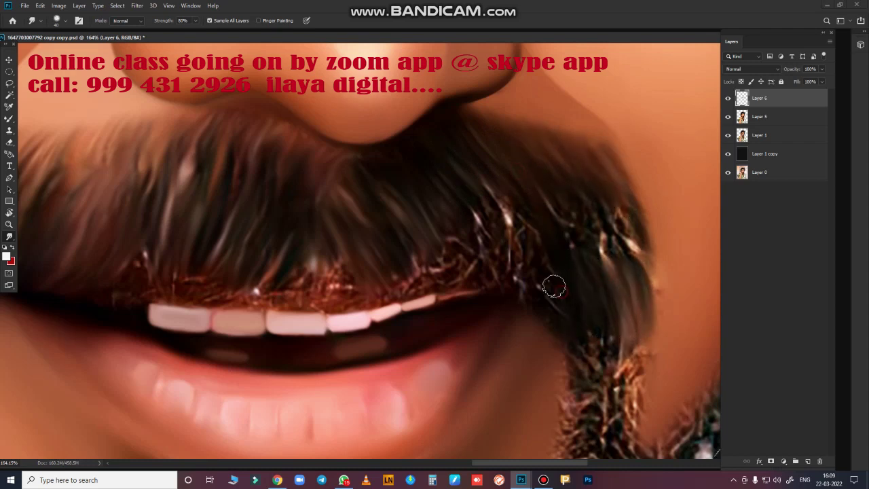
{"action": "left_click_drag", "start_coordinate": [606, 253], "coordinate": [635, 276]}
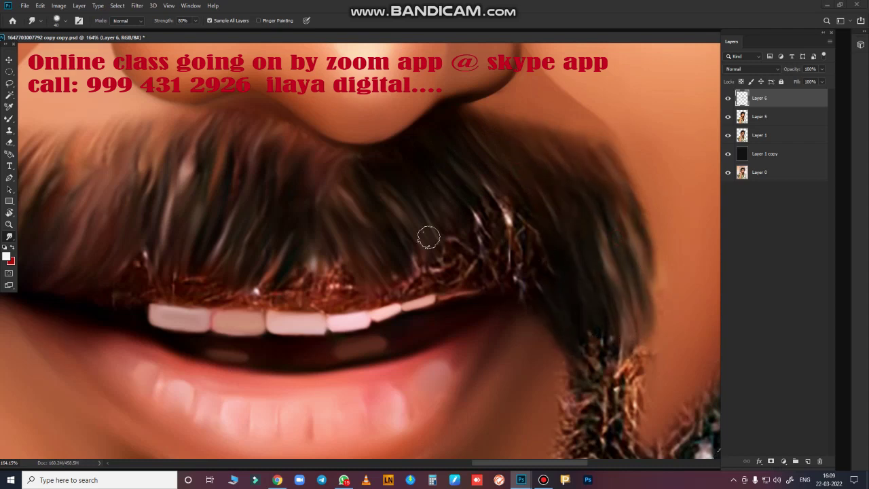
{"action": "mouse_move", "coordinate": [429, 237]}
{"action": "left_mouse_down"}
{"action": "mouse_move", "coordinate": [476, 242]}
{"action": "mouse_move", "coordinate": [489, 181]}
{"action": "mouse_move", "coordinate": [518, 281]}
{"action": "left_mouse_up"}
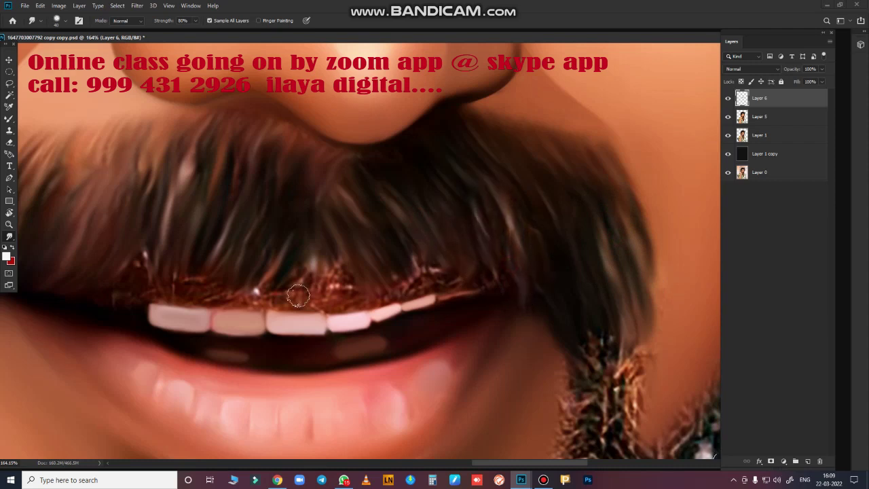
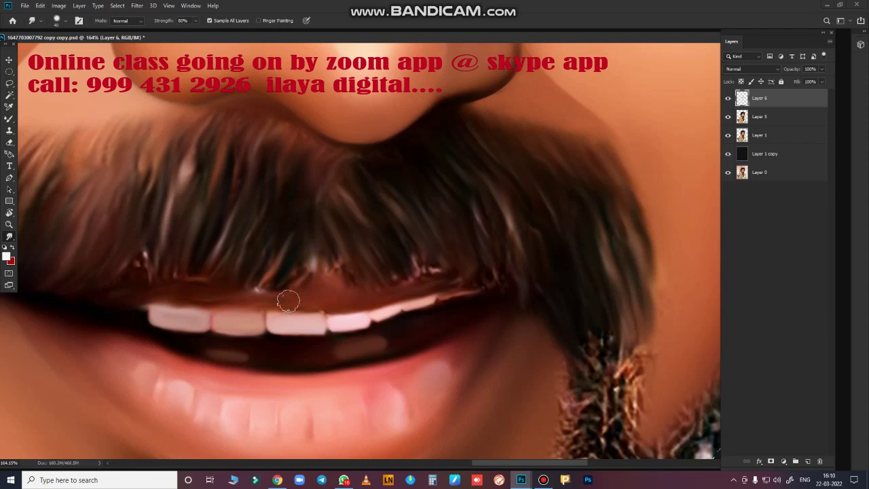
Step: Smudge the moustache tips above the teeth, the strands at the mouth corner and its cheek edge
{"action": "left_click_drag", "start_coordinate": [300, 267], "coordinate": [239, 291]}
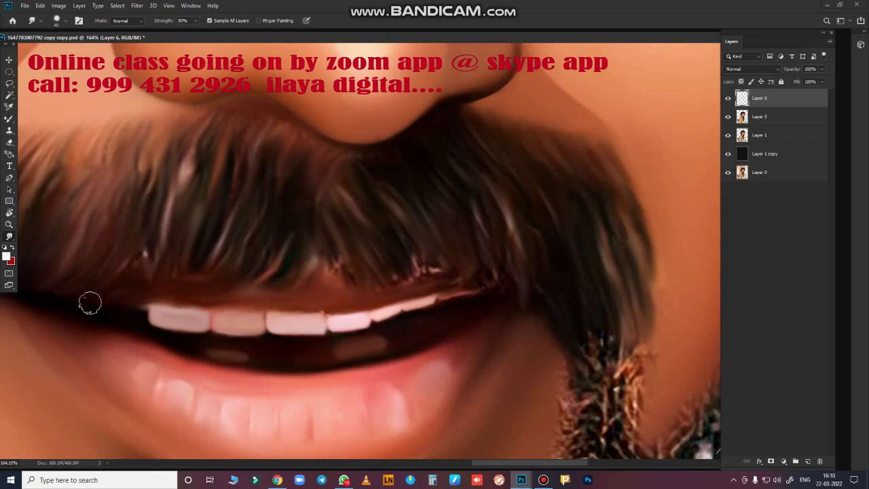
{"action": "left_click_drag", "start_coordinate": [393, 258], "coordinate": [411, 275]}
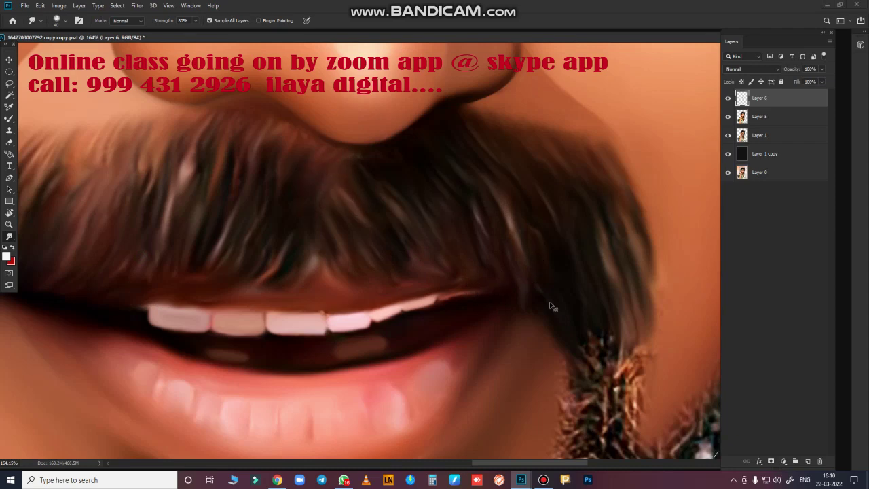
{"action": "scroll", "coordinate": [550, 305], "scroll_direction": "down", "scroll_amount": 10}
{"action": "scroll", "coordinate": [560, 305], "scroll_direction": "up", "scroll_amount": 5}
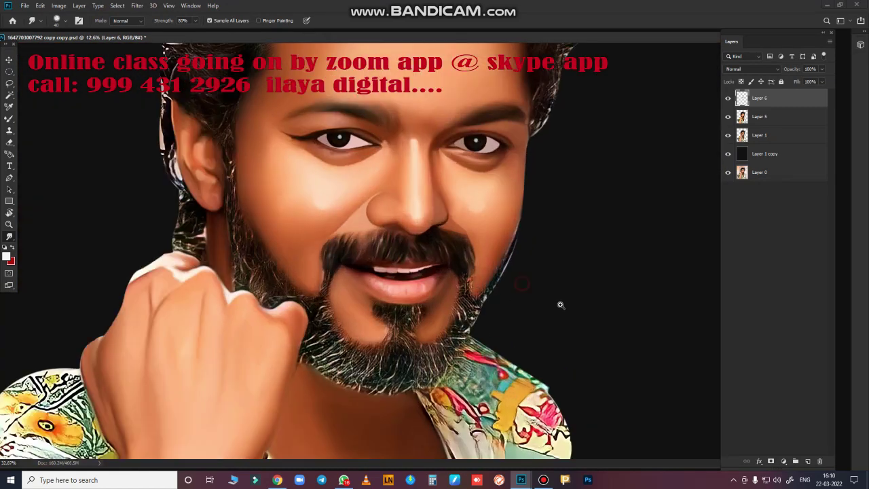
{"action": "scroll", "coordinate": [560, 305], "scroll_direction": "up", "scroll_amount": 2}
{"action": "scroll", "coordinate": [548, 289], "scroll_direction": "up", "scroll_amount": 2}
{"action": "scroll", "coordinate": [598, 293], "scroll_direction": "up", "scroll_amount": 2}
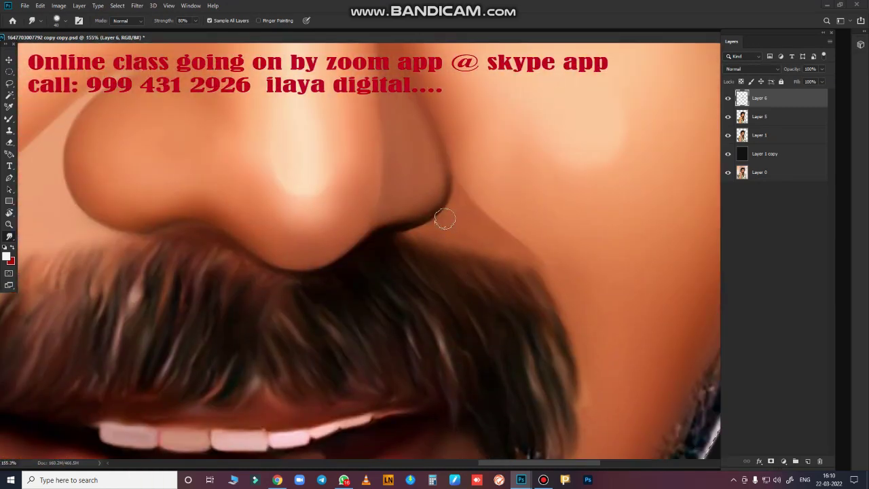
{"action": "left_click_drag", "start_coordinate": [475, 243], "coordinate": [515, 272]}
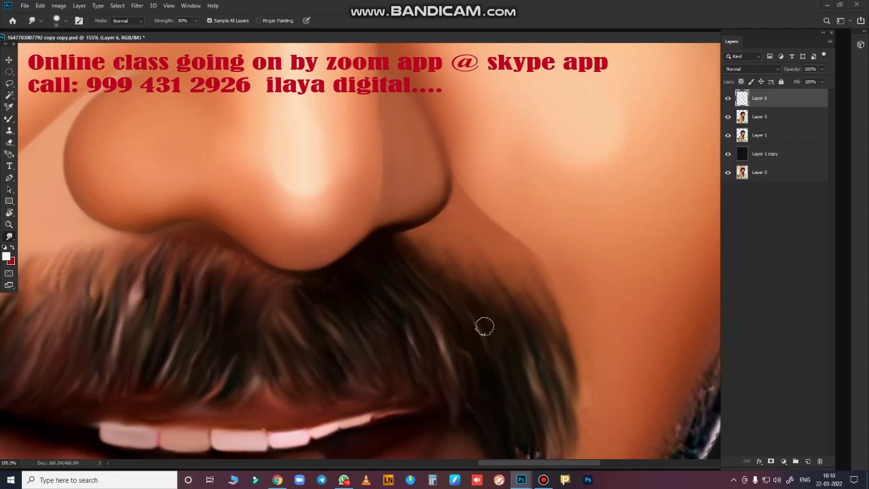
{"action": "scroll", "coordinate": [507, 387], "scroll_direction": "down", "scroll_amount": 5}
Step: Smear the beard hairs along the cheek edge and the chin edge
{"action": "scroll", "coordinate": [456, 287], "scroll_direction": "up", "scroll_amount": 2}
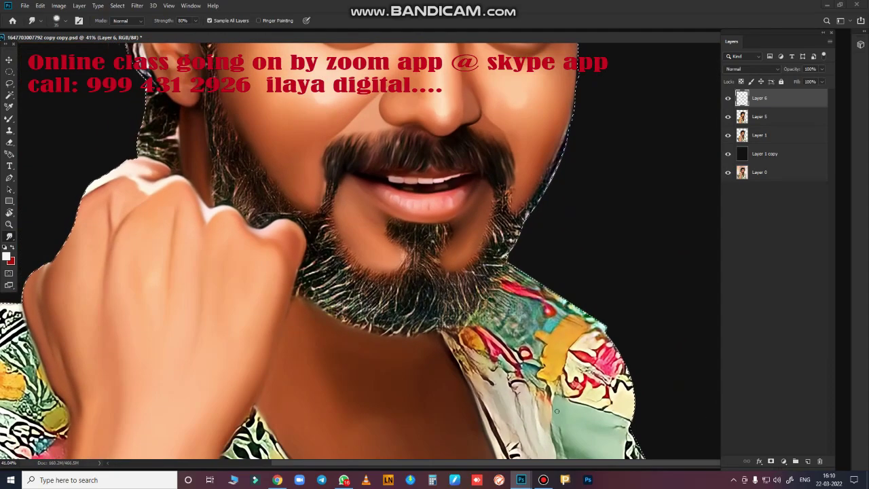
{"action": "scroll", "coordinate": [455, 287], "scroll_direction": "up", "scroll_amount": 5}
{"action": "scroll", "coordinate": [456, 286], "scroll_direction": "down", "scroll_amount": 2}
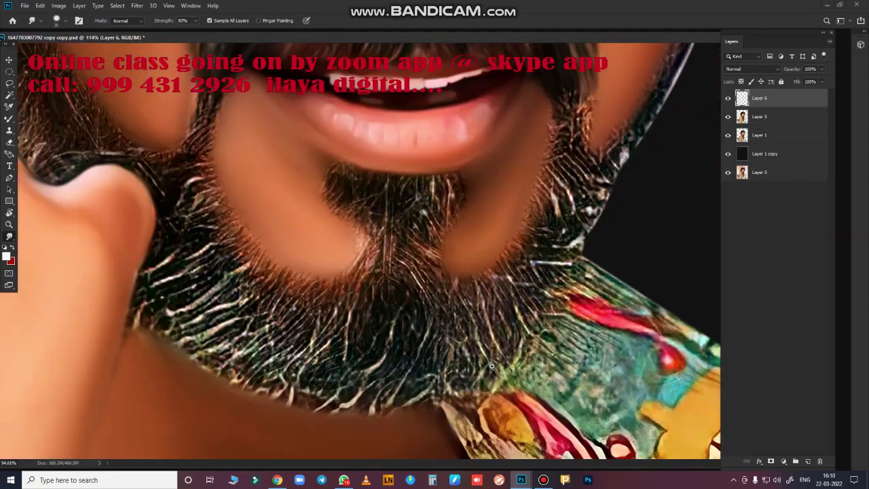
{"action": "scroll", "coordinate": [456, 286], "scroll_direction": "down", "scroll_amount": 2}
{"action": "left_click_drag", "start_coordinate": [402, 325], "coordinate": [422, 264]}
{"action": "scroll", "coordinate": [365, 275], "scroll_direction": "up", "scroll_amount": 2}
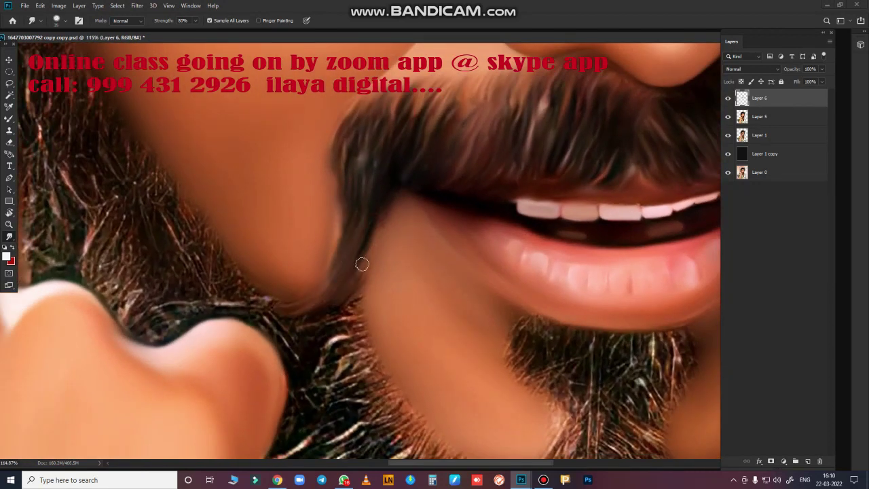
{"action": "left_click_drag", "start_coordinate": [454, 387], "coordinate": [440, 305]}
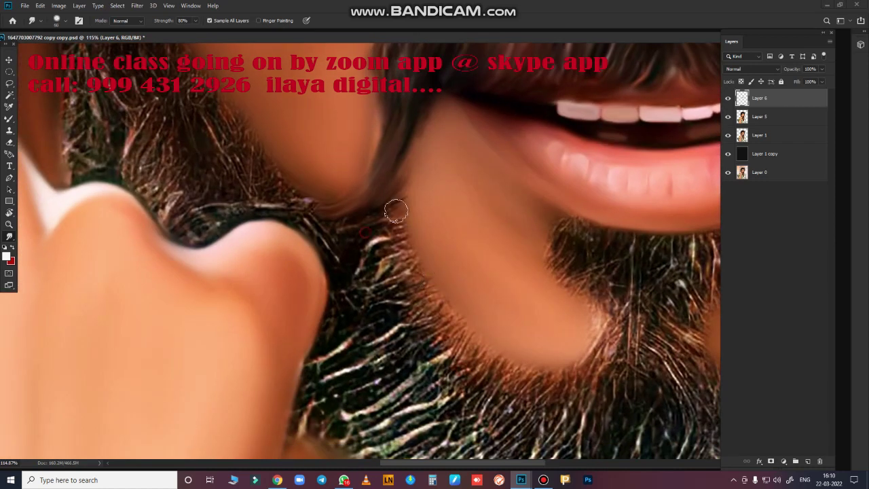
{"action": "mouse_move", "coordinate": [396, 211]}
{"action": "left_mouse_down"}
{"action": "mouse_move", "coordinate": [432, 337]}
{"action": "mouse_move", "coordinate": [557, 380]}
{"action": "left_mouse_up"}
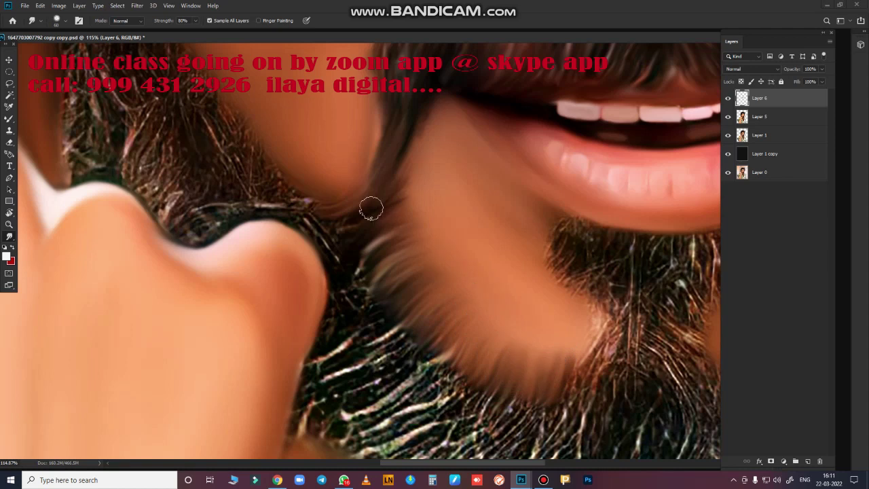
{"action": "left_click_drag", "start_coordinate": [327, 223], "coordinate": [345, 224]}
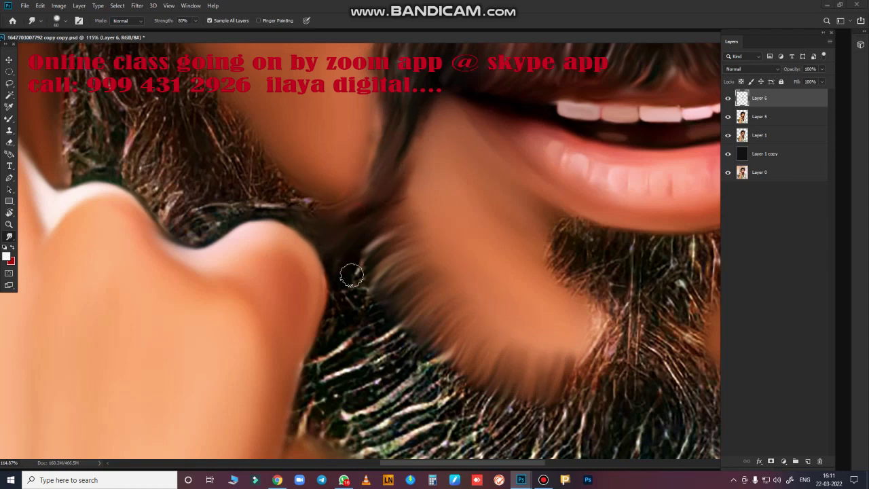
Step: Blend the goatee and dark beard texture below the lip into the chin skin
{"action": "left_click_drag", "start_coordinate": [351, 275], "coordinate": [181, 169]}
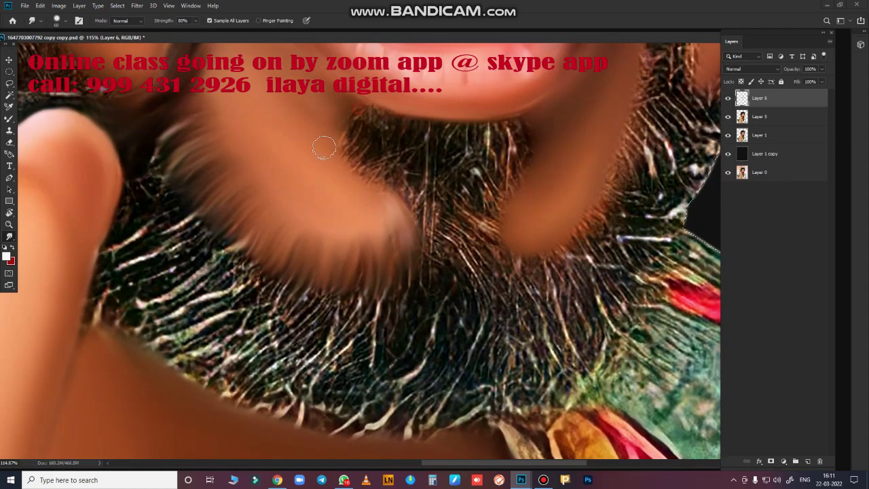
{"action": "mouse_move", "coordinate": [324, 148]}
{"action": "left_mouse_down"}
{"action": "mouse_move", "coordinate": [378, 132]}
{"action": "mouse_move", "coordinate": [403, 153]}
{"action": "mouse_move", "coordinate": [393, 128]}
{"action": "left_mouse_up"}
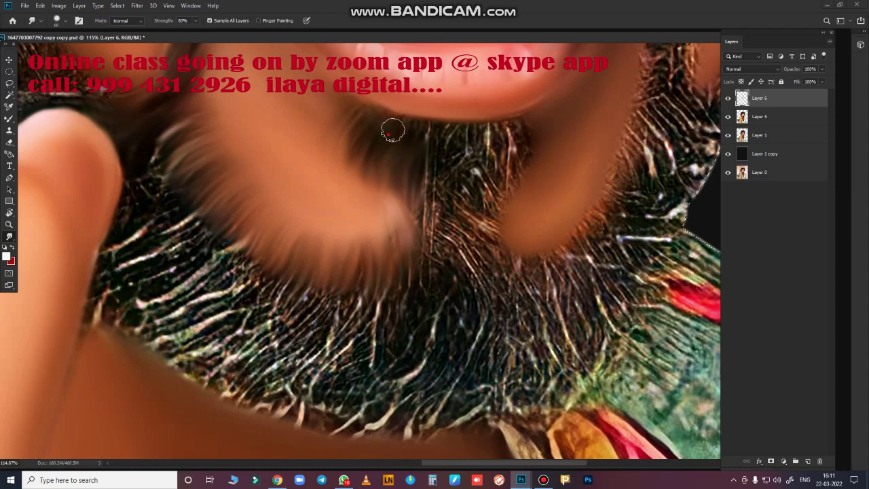
{"action": "left_click_drag", "start_coordinate": [433, 159], "coordinate": [398, 211]}
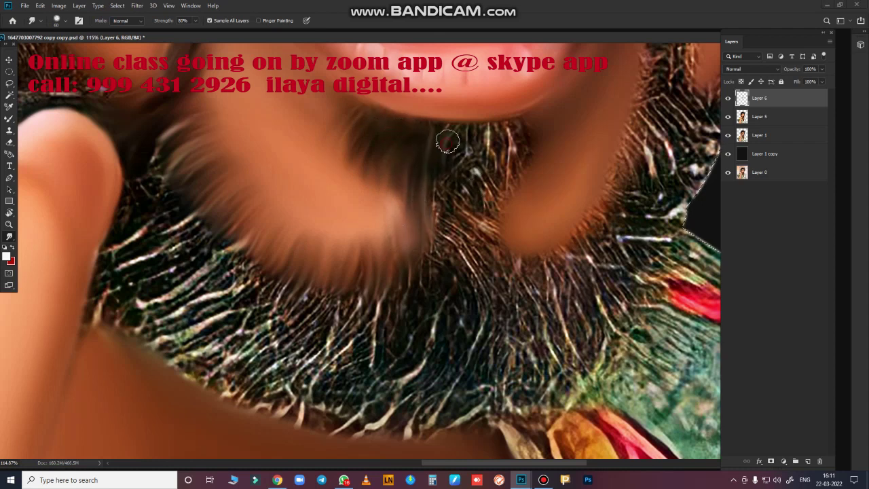
{"action": "left_click_drag", "start_coordinate": [448, 141], "coordinate": [524, 163]}
{"action": "mouse_move", "coordinate": [462, 135]}
{"action": "left_mouse_down"}
{"action": "mouse_move", "coordinate": [500, 174]}
{"action": "mouse_move", "coordinate": [485, 194]}
{"action": "mouse_move", "coordinate": [468, 188]}
{"action": "mouse_move", "coordinate": [410, 228]}
{"action": "mouse_move", "coordinate": [384, 271]}
{"action": "left_mouse_up"}
Step: Smooth the beard hair along the jaw edge beside the mouth
{"action": "scroll", "coordinate": [485, 294], "scroll_direction": "right", "scroll_amount": 2}
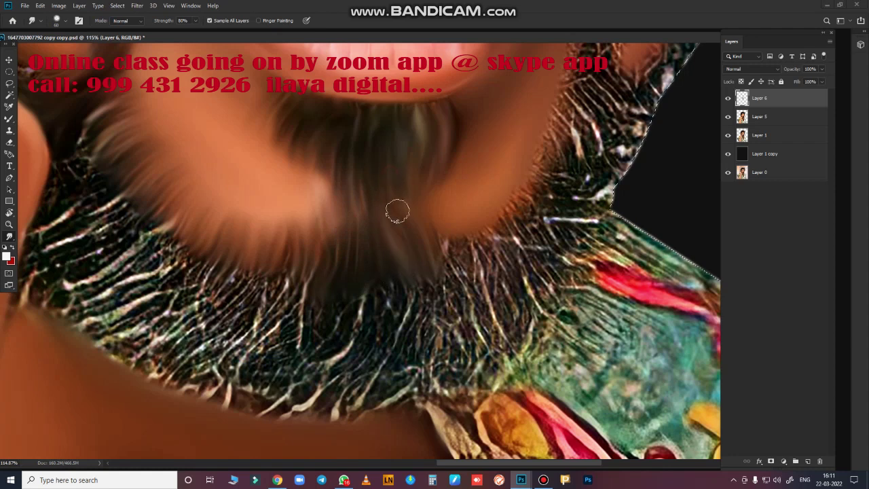
{"action": "scroll", "coordinate": [275, 238], "scroll_direction": "right", "scroll_amount": 4}
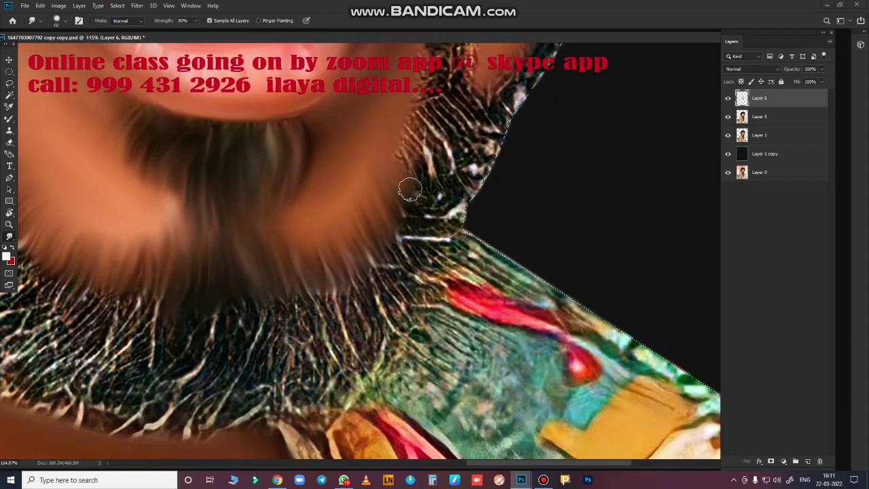
{"action": "left_click_drag", "start_coordinate": [454, 212], "coordinate": [469, 403]}
{"action": "mouse_move", "coordinate": [446, 265]}
{"action": "left_mouse_down"}
{"action": "mouse_move", "coordinate": [470, 229]}
{"action": "mouse_move", "coordinate": [495, 248]}
{"action": "mouse_move", "coordinate": [476, 285]}
{"action": "mouse_move", "coordinate": [443, 301]}
{"action": "mouse_move", "coordinate": [418, 274]}
{"action": "left_mouse_up"}
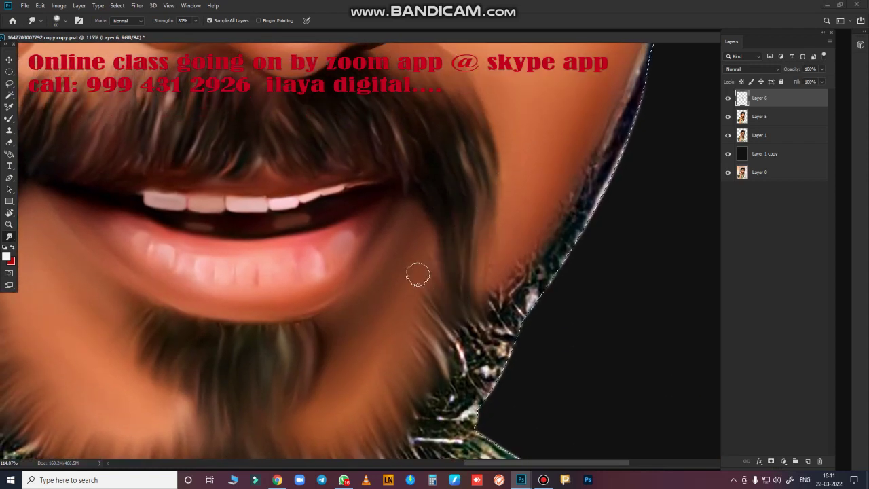
{"action": "left_click_drag", "start_coordinate": [629, 57], "coordinate": [506, 173]}
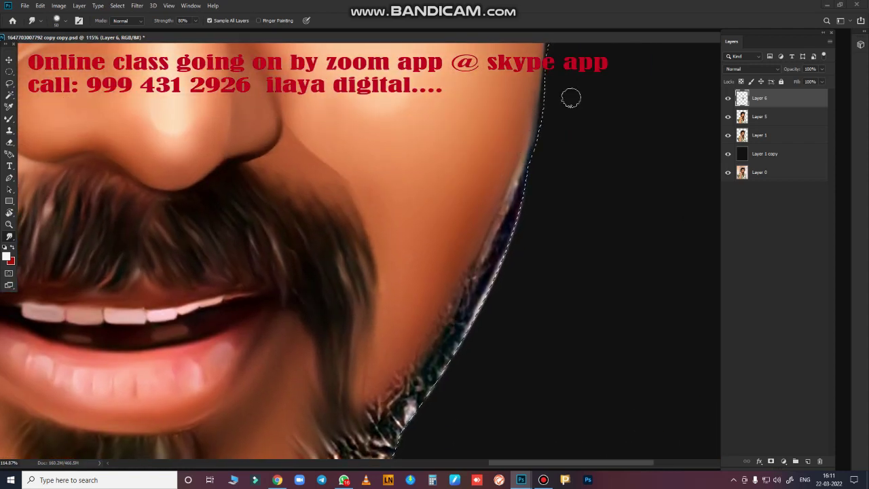
Step: Smudge skin tone over the dark, purple jaw edge and turn jaw stubble into smooth strands
{"action": "scroll", "coordinate": [565, 176], "scroll_direction": "down", "scroll_amount": 5}
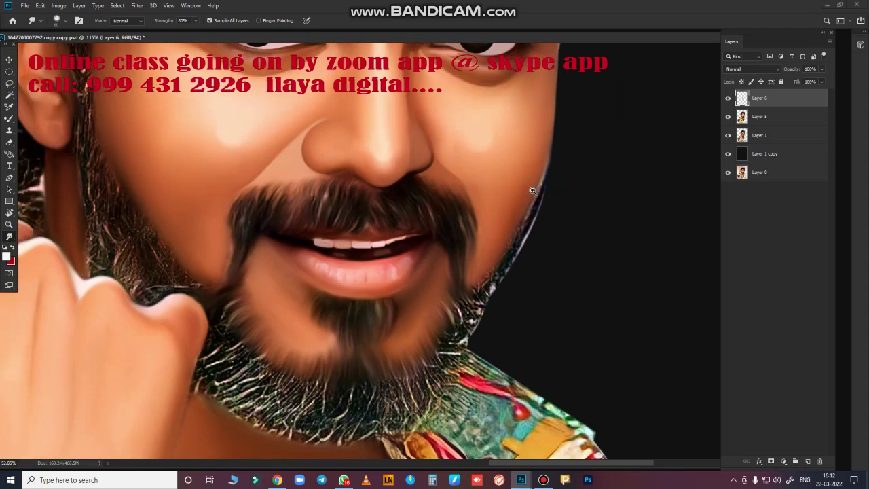
{"action": "scroll", "coordinate": [563, 171], "scroll_direction": "up", "scroll_amount": 6}
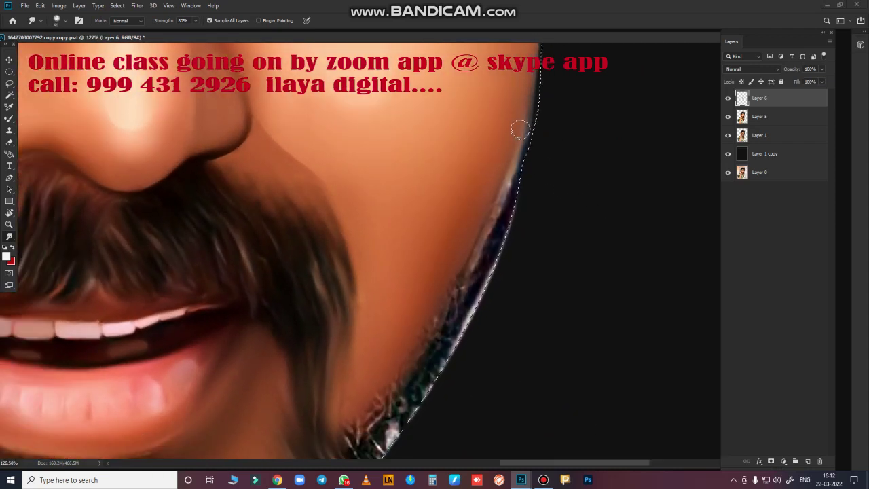
{"action": "mouse_move", "coordinate": [520, 128]}
{"action": "left_mouse_down"}
{"action": "mouse_move", "coordinate": [528, 152]}
{"action": "mouse_move", "coordinate": [500, 171]}
{"action": "mouse_move", "coordinate": [483, 313]}
{"action": "left_mouse_up"}
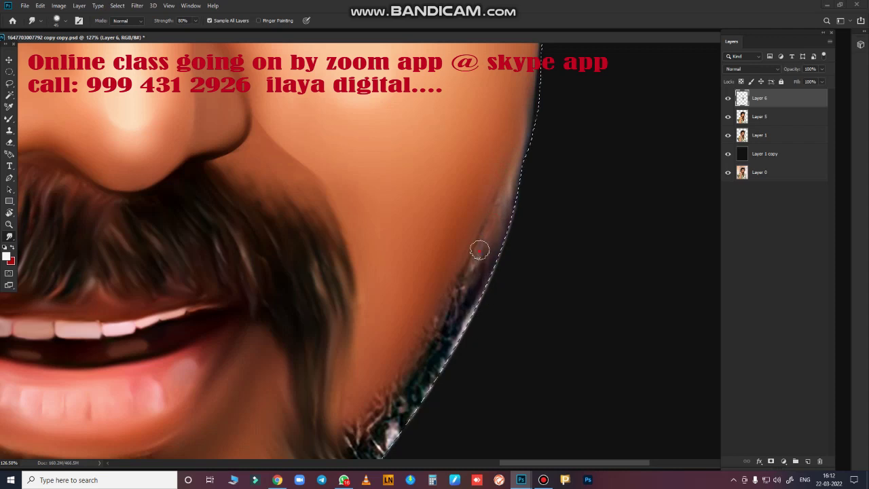
{"action": "left_click_drag", "start_coordinate": [479, 250], "coordinate": [493, 190]}
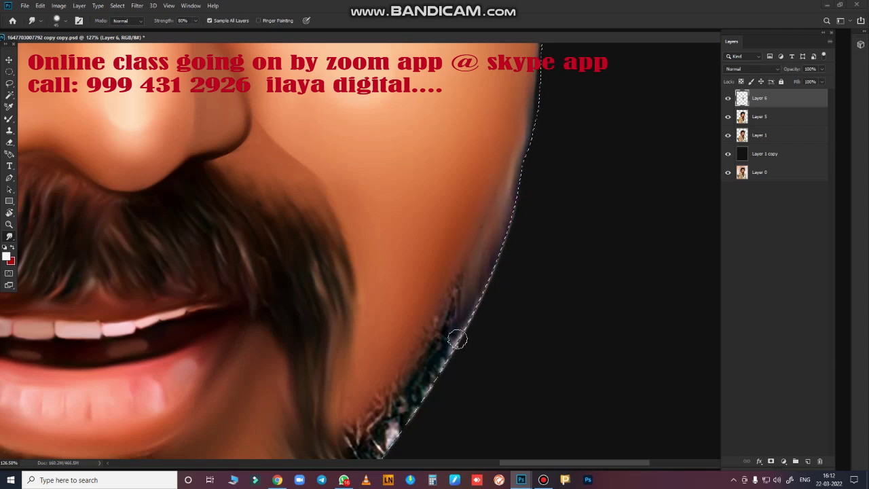
{"action": "left_click_drag", "start_coordinate": [447, 283], "coordinate": [439, 292]}
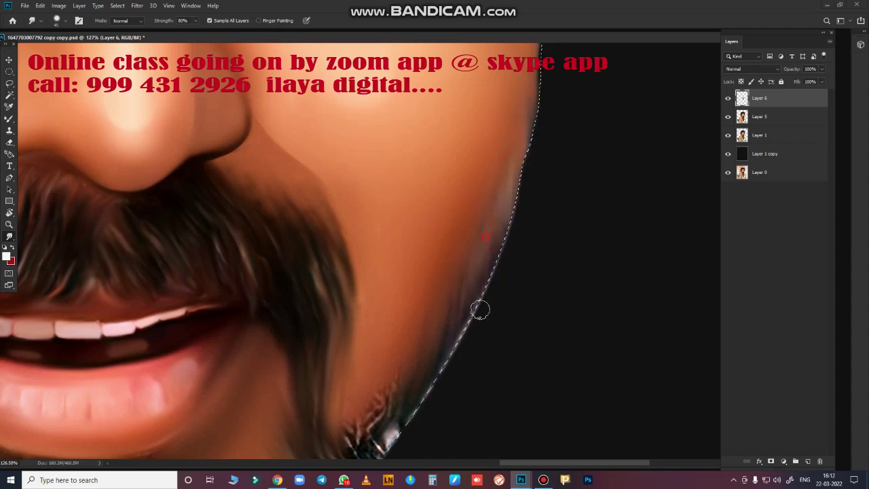
{"action": "left_click_drag", "start_coordinate": [413, 427], "coordinate": [572, 198]}
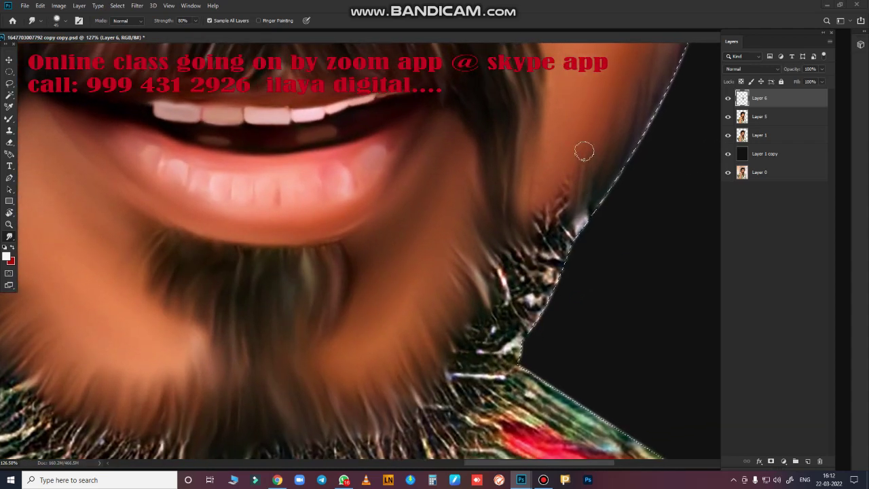
{"action": "mouse_move", "coordinate": [553, 268]}
{"action": "left_mouse_down"}
{"action": "mouse_move", "coordinate": [593, 210]}
{"action": "mouse_move", "coordinate": [540, 260]}
{"action": "left_mouse_up"}
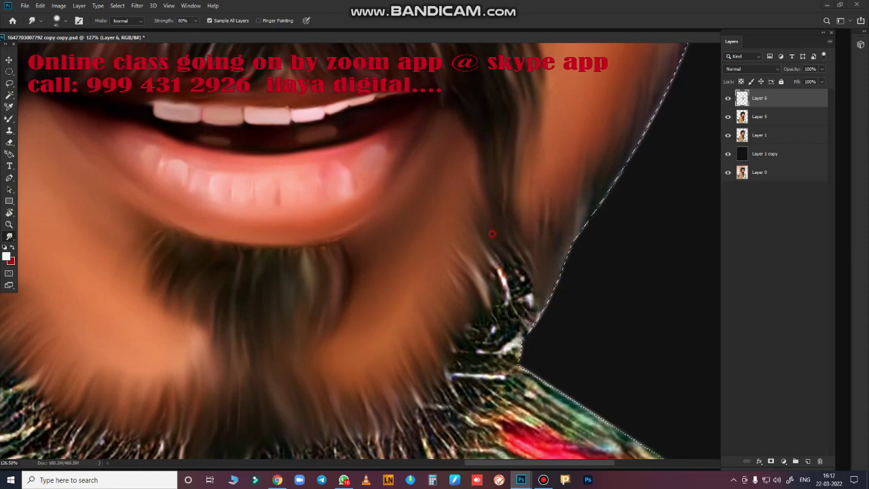
{"action": "mouse_move", "coordinate": [492, 233]}
{"action": "left_mouse_down"}
{"action": "mouse_move", "coordinate": [481, 305]}
{"action": "mouse_move", "coordinate": [505, 314]}
{"action": "mouse_move", "coordinate": [502, 246]}
{"action": "left_mouse_up"}
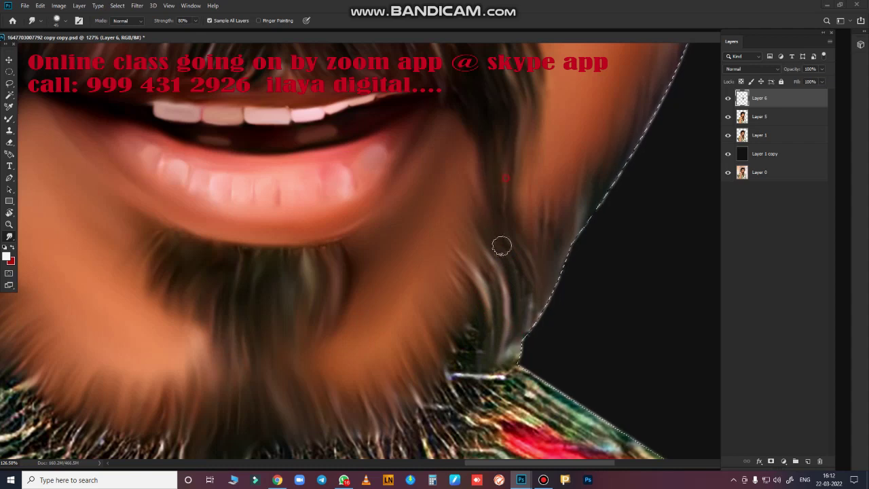
Step: Pull the beard's lower edge down over the neck, then view the whole portrait
{"action": "scroll", "coordinate": [522, 269], "scroll_direction": "down", "scroll_amount": 5}
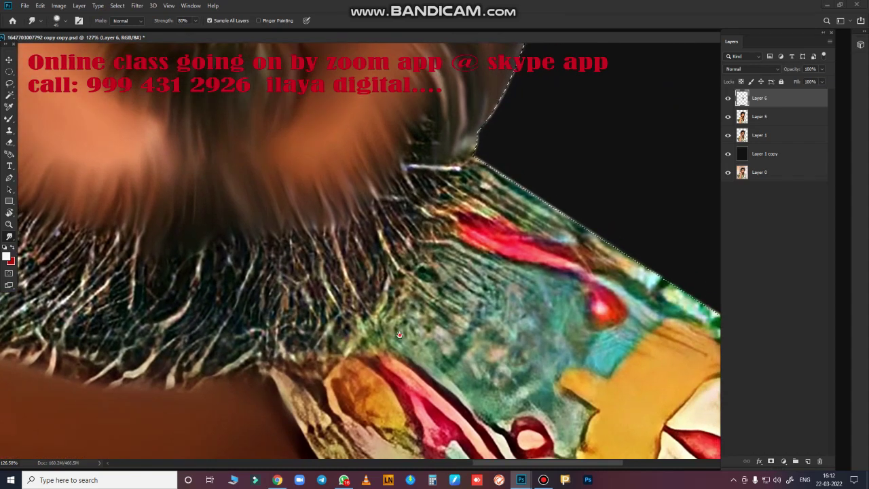
{"action": "scroll", "coordinate": [399, 335], "scroll_direction": "left", "scroll_amount": 5}
{"action": "mouse_move", "coordinate": [210, 358]}
{"action": "left_mouse_down"}
{"action": "mouse_move", "coordinate": [244, 328]}
{"action": "mouse_move", "coordinate": [332, 369]}
{"action": "mouse_move", "coordinate": [435, 349]}
{"action": "mouse_move", "coordinate": [488, 326]}
{"action": "mouse_move", "coordinate": [598, 271]}
{"action": "mouse_move", "coordinate": [648, 232]}
{"action": "mouse_move", "coordinate": [666, 170]}
{"action": "mouse_move", "coordinate": [631, 161]}
{"action": "mouse_move", "coordinate": [663, 146]}
{"action": "mouse_move", "coordinate": [665, 203]}
{"action": "mouse_move", "coordinate": [616, 184]}
{"action": "mouse_move", "coordinate": [577, 207]}
{"action": "mouse_move", "coordinate": [495, 307]}
{"action": "mouse_move", "coordinate": [460, 239]}
{"action": "mouse_move", "coordinate": [361, 292]}
{"action": "mouse_move", "coordinate": [374, 266]}
{"action": "left_mouse_up"}
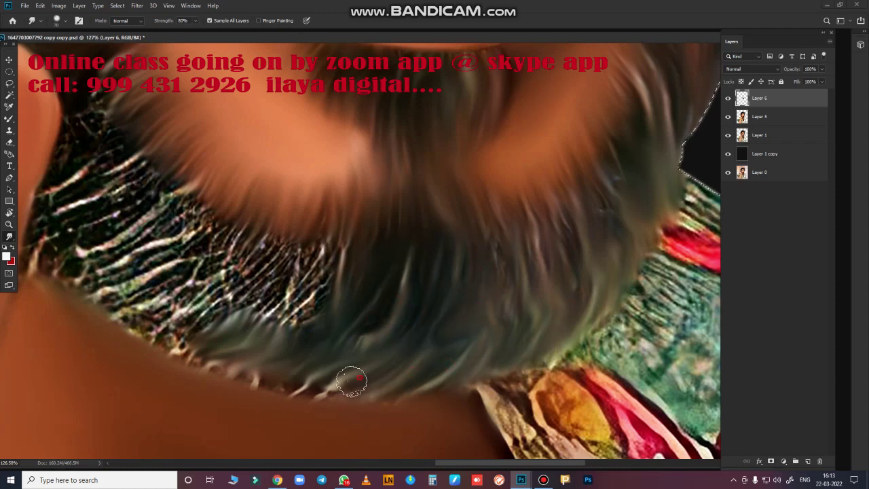
{"action": "scroll", "coordinate": [394, 338], "scroll_direction": "left", "scroll_amount": 5}
{"action": "mouse_move", "coordinate": [283, 227]}
{"action": "left_mouse_down"}
{"action": "mouse_move", "coordinate": [417, 398]}
{"action": "mouse_move", "coordinate": [591, 433]}
{"action": "left_mouse_up"}
{"action": "mouse_move", "coordinate": [345, 138]}
{"action": "left_mouse_down"}
{"action": "mouse_move", "coordinate": [306, 219]}
{"action": "mouse_move", "coordinate": [367, 265]}
{"action": "left_mouse_up"}
{"action": "left_click_drag", "start_coordinate": [349, 206], "coordinate": [380, 306]}
{"action": "mouse_move", "coordinate": [319, 225]}
{"action": "left_mouse_down"}
{"action": "mouse_move", "coordinate": [407, 319]}
{"action": "mouse_move", "coordinate": [388, 233]}
{"action": "mouse_move", "coordinate": [448, 249]}
{"action": "mouse_move", "coordinate": [505, 374]}
{"action": "mouse_move", "coordinate": [367, 306]}
{"action": "left_mouse_up"}
{"action": "key", "text": "ctrl+0"}
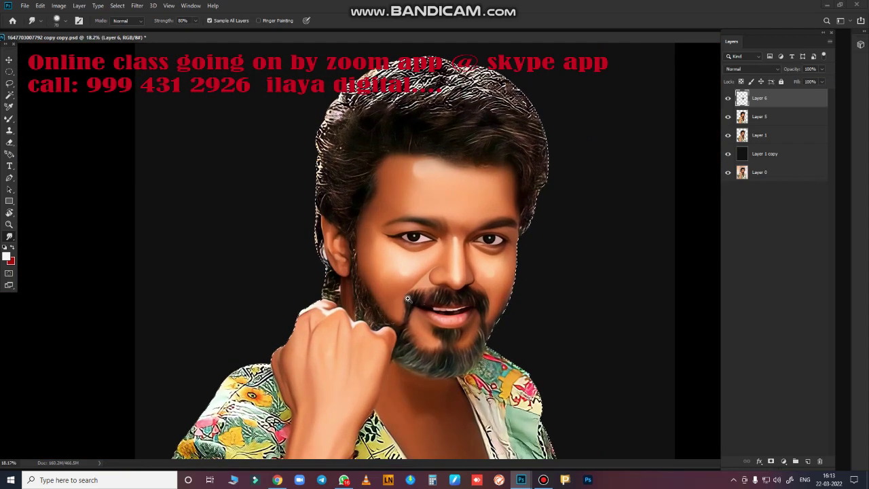
Step: Smooth the hair strands beside the ear lobe
{"action": "scroll", "coordinate": [458, 314], "scroll_direction": "up", "scroll_amount": 8}
{"action": "scroll", "coordinate": [485, 145], "scroll_direction": "up", "scroll_amount": 2}
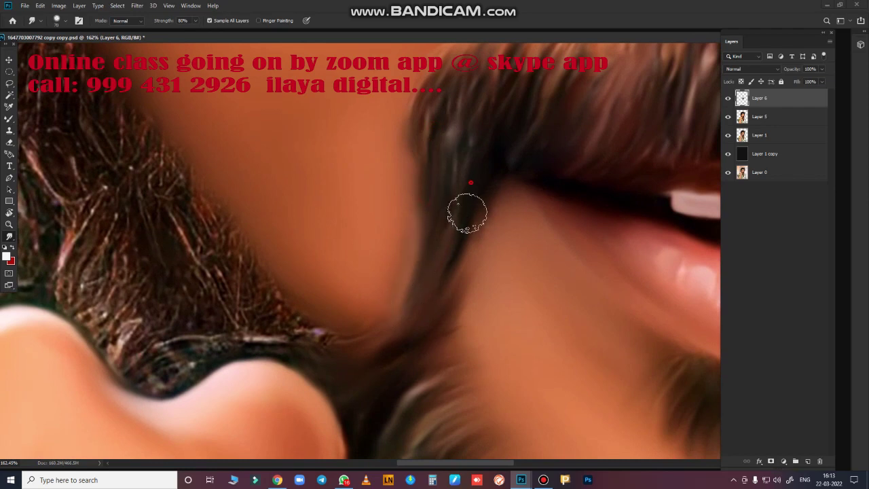
{"action": "scroll", "coordinate": [501, 267], "scroll_direction": "down", "scroll_amount": 2}
{"action": "scroll", "coordinate": [501, 268], "scroll_direction": "down", "scroll_amount": 2}
{"action": "scroll", "coordinate": [500, 268], "scroll_direction": "down", "scroll_amount": 2}
{"action": "scroll", "coordinate": [384, 263], "scroll_direction": "up", "scroll_amount": 1}
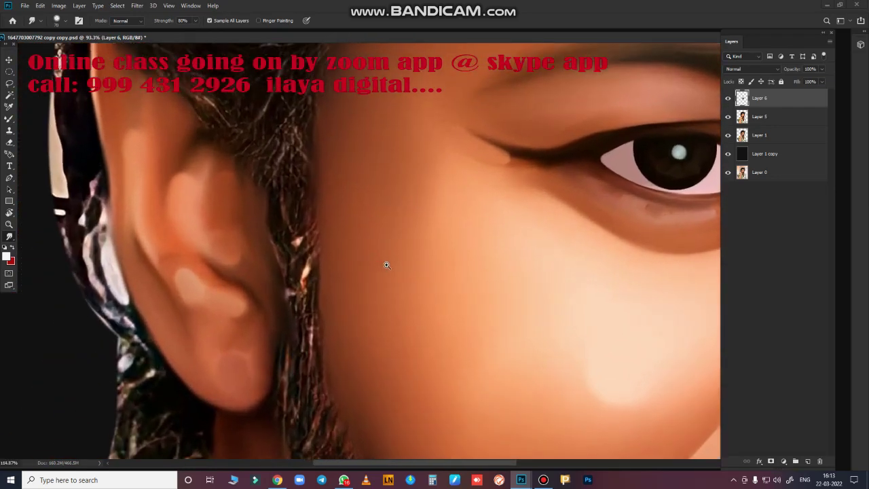
{"action": "scroll", "coordinate": [365, 360], "scroll_direction": "up", "scroll_amount": 1}
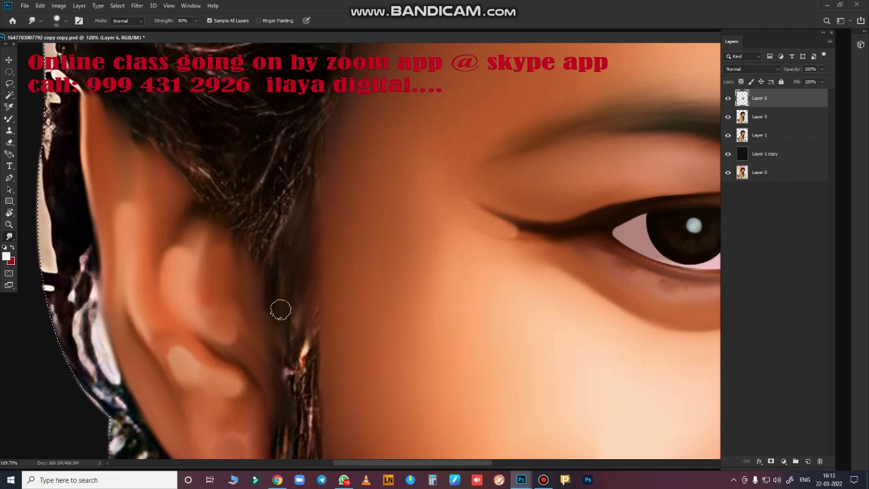
{"action": "left_click_drag", "start_coordinate": [354, 397], "coordinate": [344, 125]}
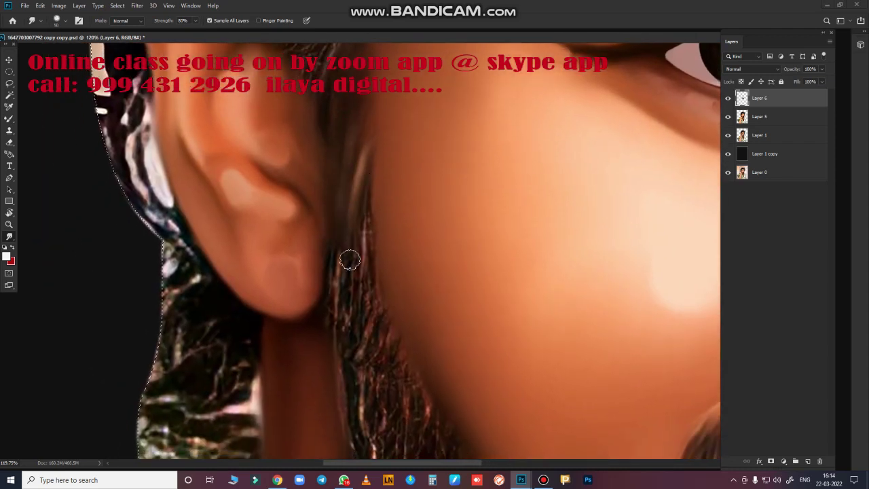
{"action": "left_click_drag", "start_coordinate": [349, 284], "coordinate": [354, 268]}
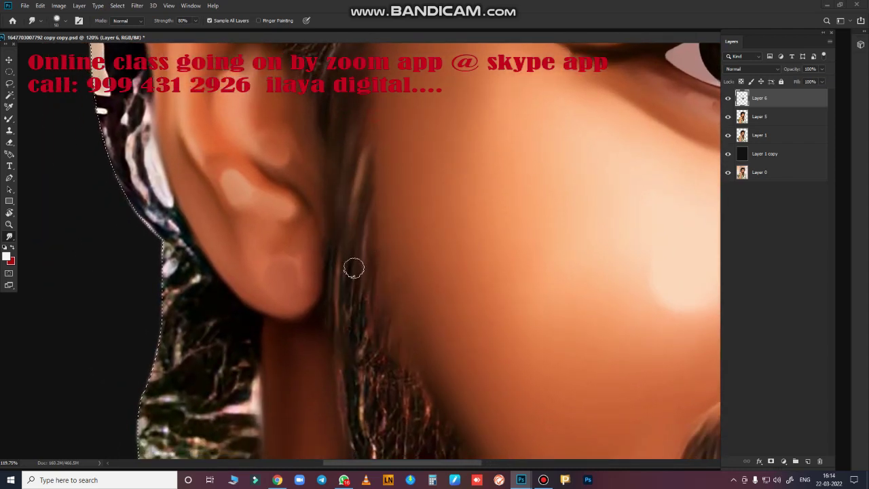
Step: Smear the beard near the hand downward and across the jaw into painted strokes
{"action": "left_click_drag", "start_coordinate": [370, 333], "coordinate": [391, 170]}
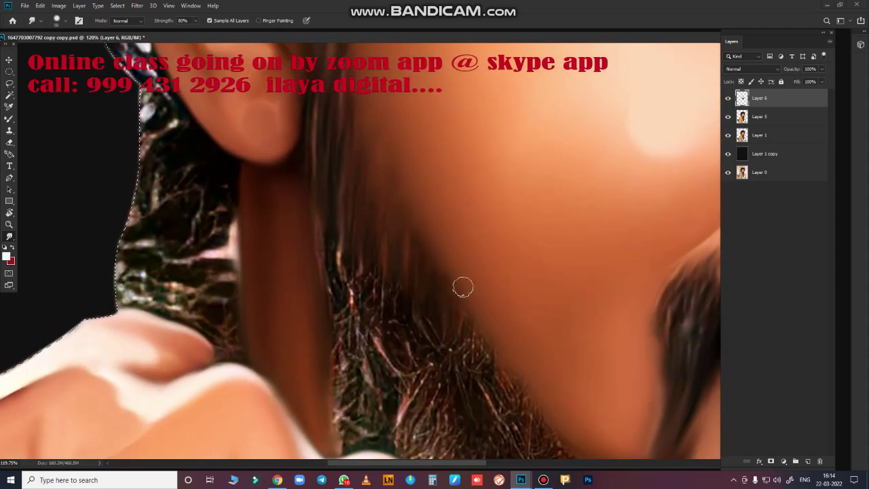
{"action": "mouse_move", "coordinate": [467, 301]}
{"action": "left_mouse_down"}
{"action": "mouse_move", "coordinate": [306, 197]}
{"action": "mouse_move", "coordinate": [265, 198]}
{"action": "left_mouse_up"}
{"action": "left_click_drag", "start_coordinate": [272, 252], "coordinate": [334, 311]}
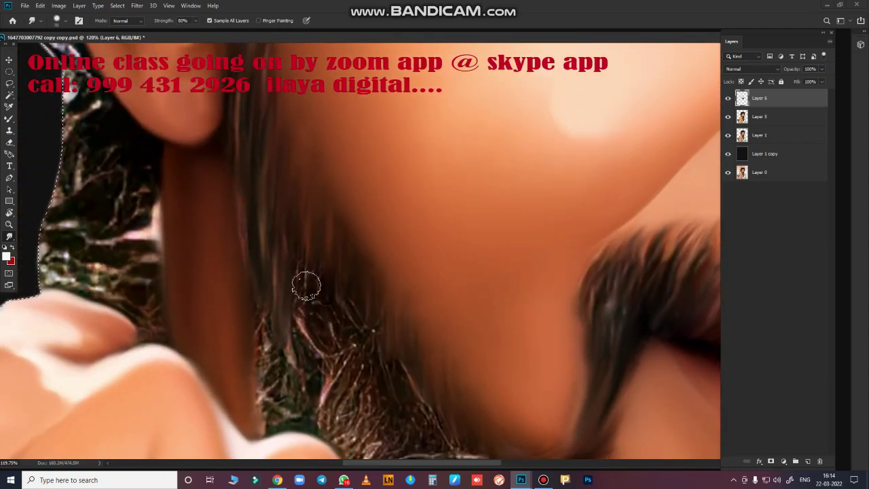
{"action": "mouse_move", "coordinate": [307, 285]}
{"action": "left_mouse_down"}
{"action": "mouse_move", "coordinate": [310, 262]}
{"action": "mouse_move", "coordinate": [436, 423]}
{"action": "left_mouse_up"}
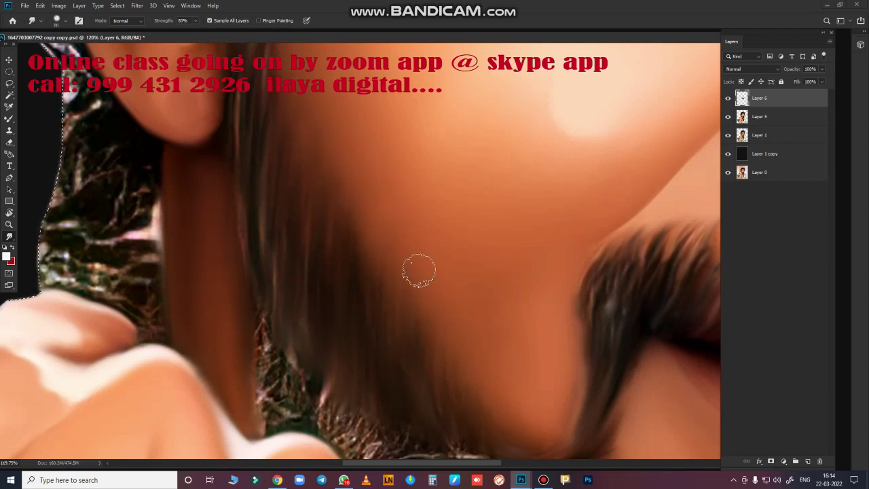
{"action": "left_click_drag", "start_coordinate": [434, 339], "coordinate": [435, 183]}
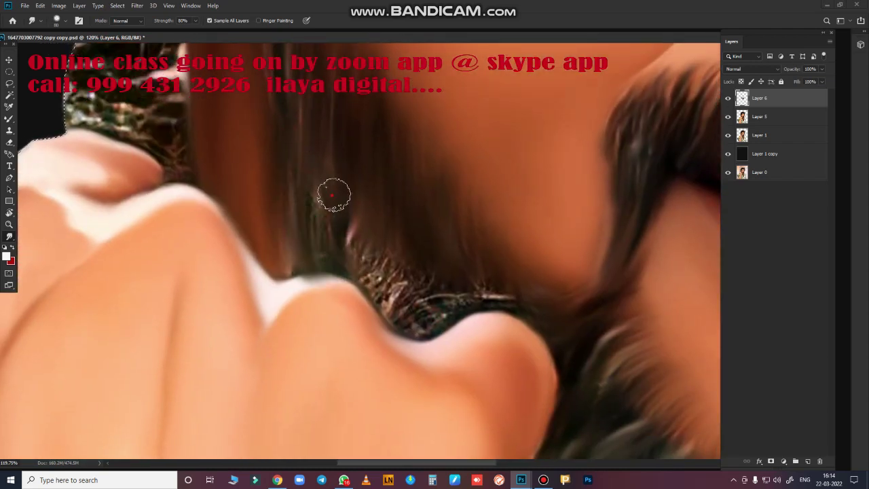